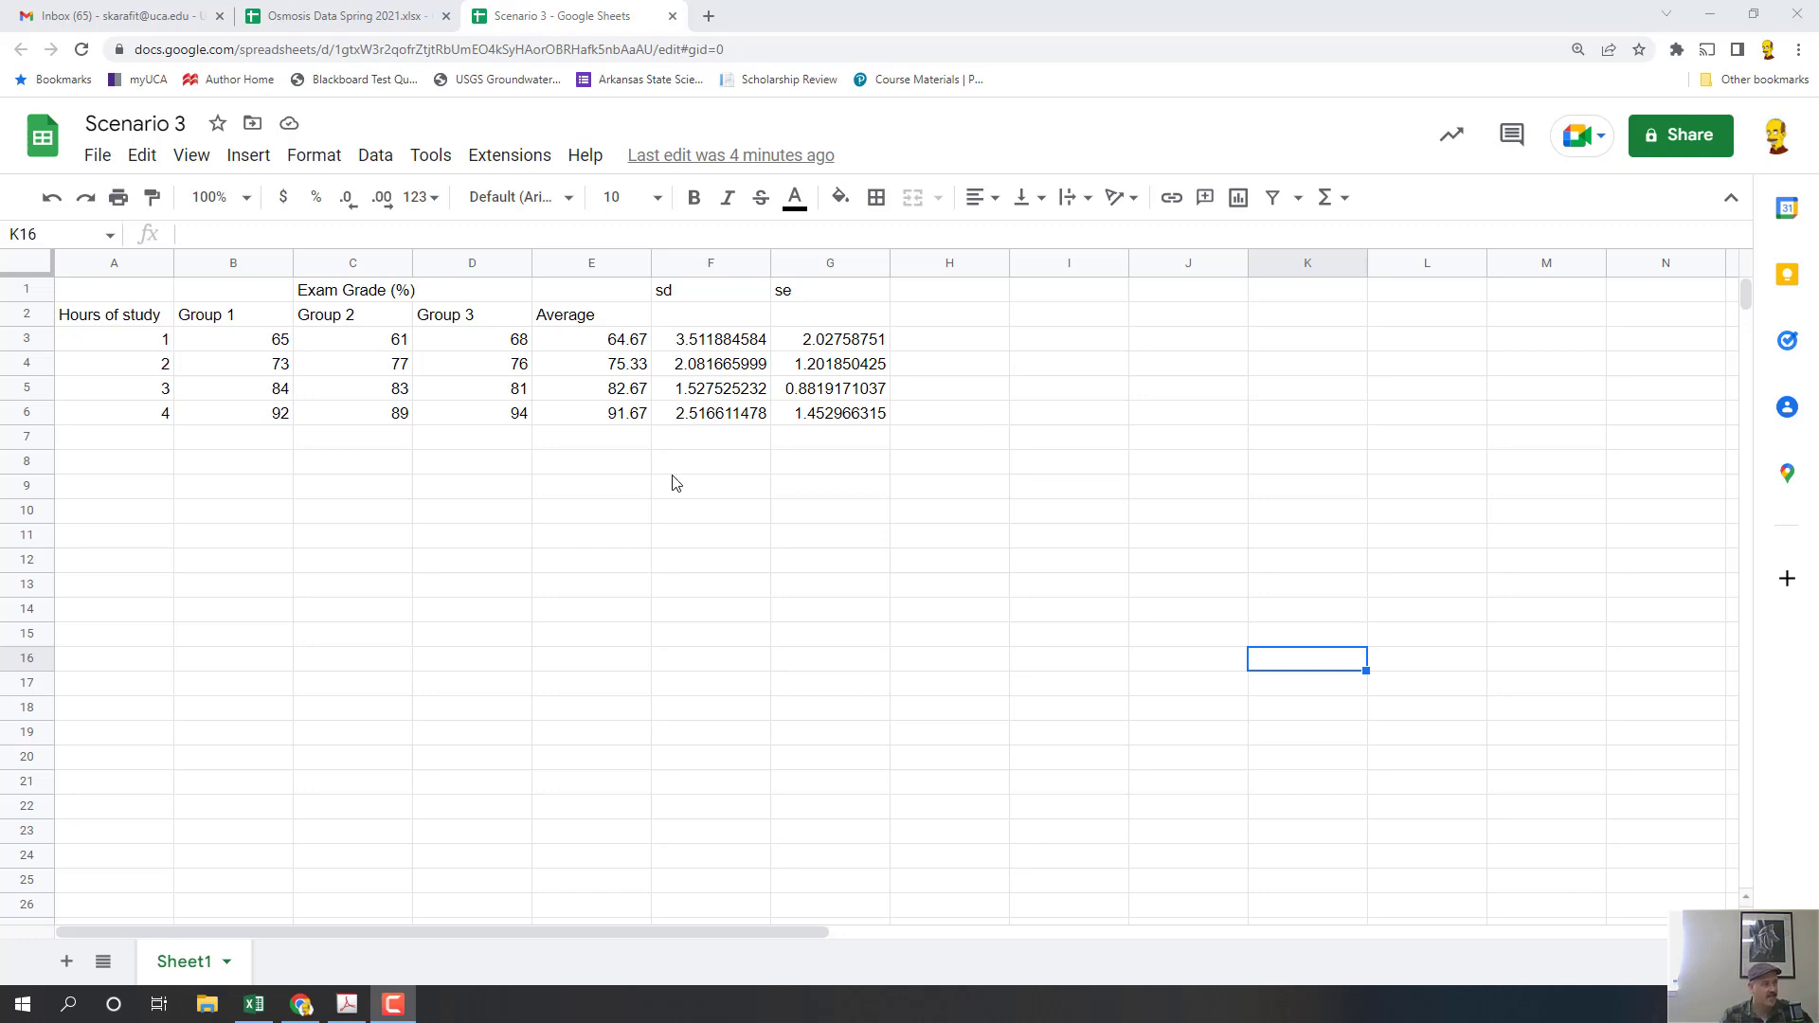
# - Copy the study hours 1–4 from A3:A6 into A10:A13
pyautogui.click(141, 325)
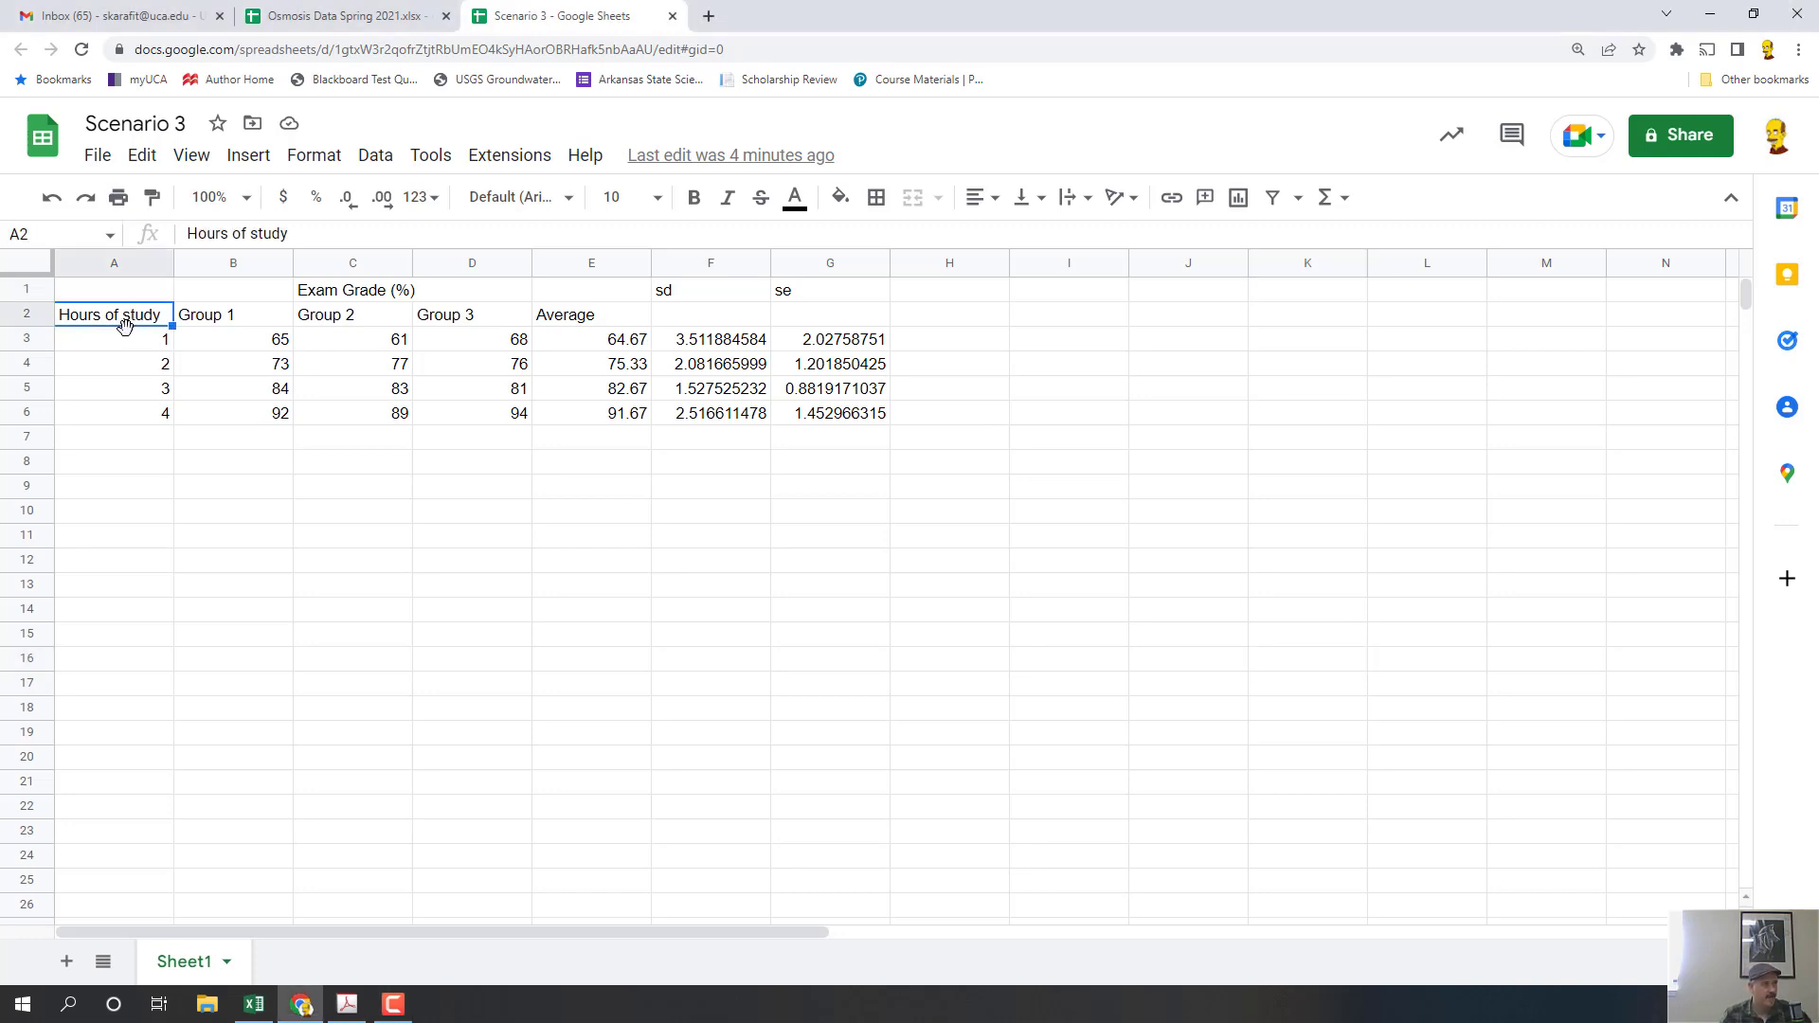
pyautogui.moveTo(126, 341); pyautogui.dragTo(121, 412)
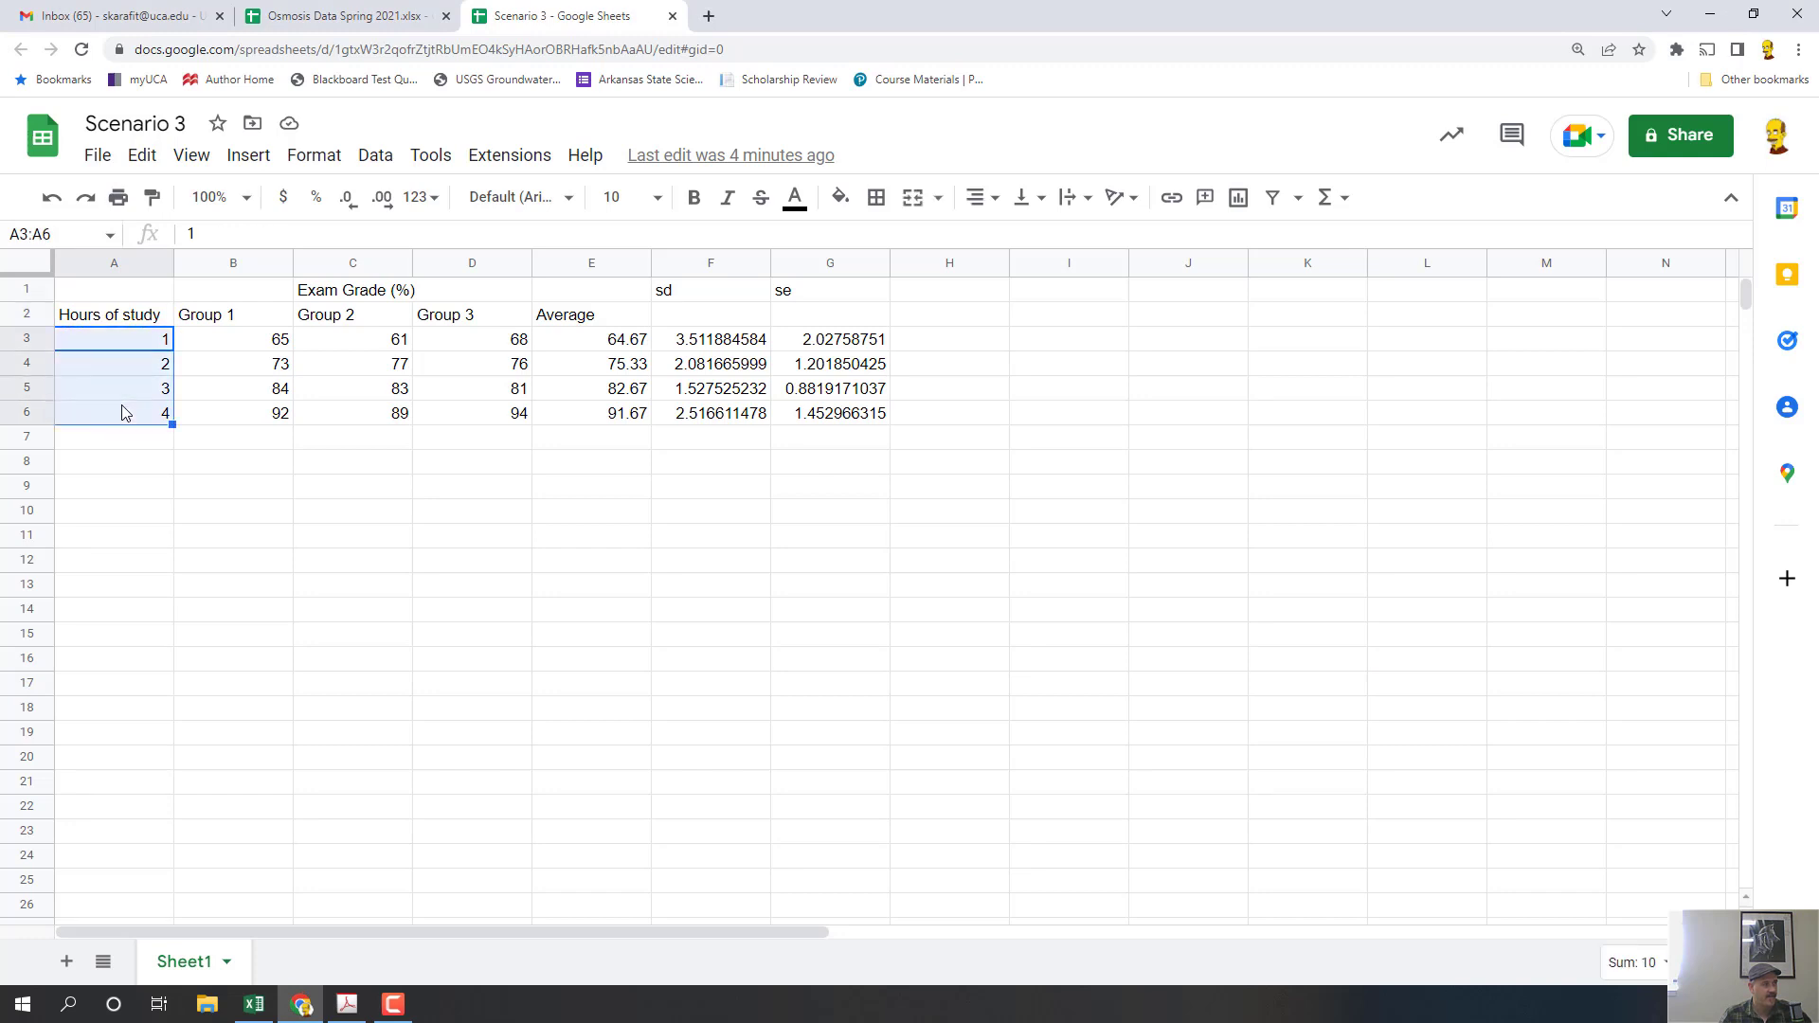
pyautogui.hotkey('ctrl', 'c')
pyautogui.click(145, 524)
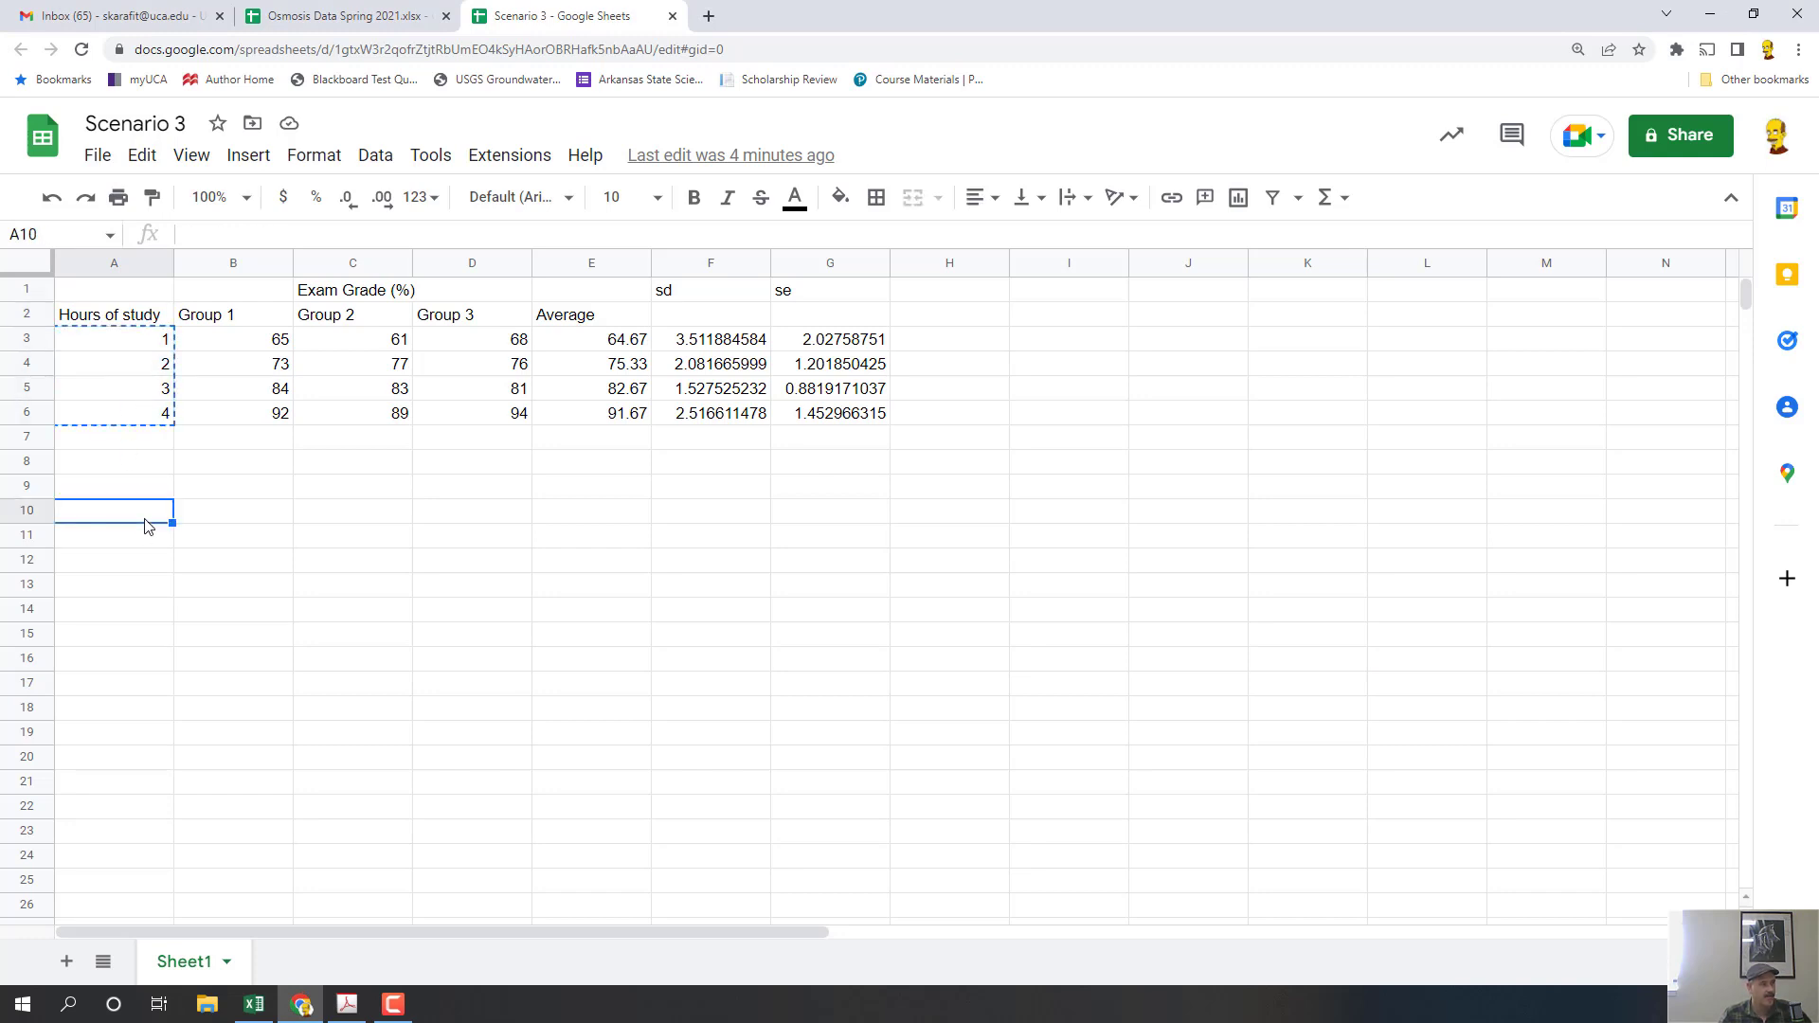
pyautogui.hotkey('ctrl', 'v')
pyautogui.click(743, 640)
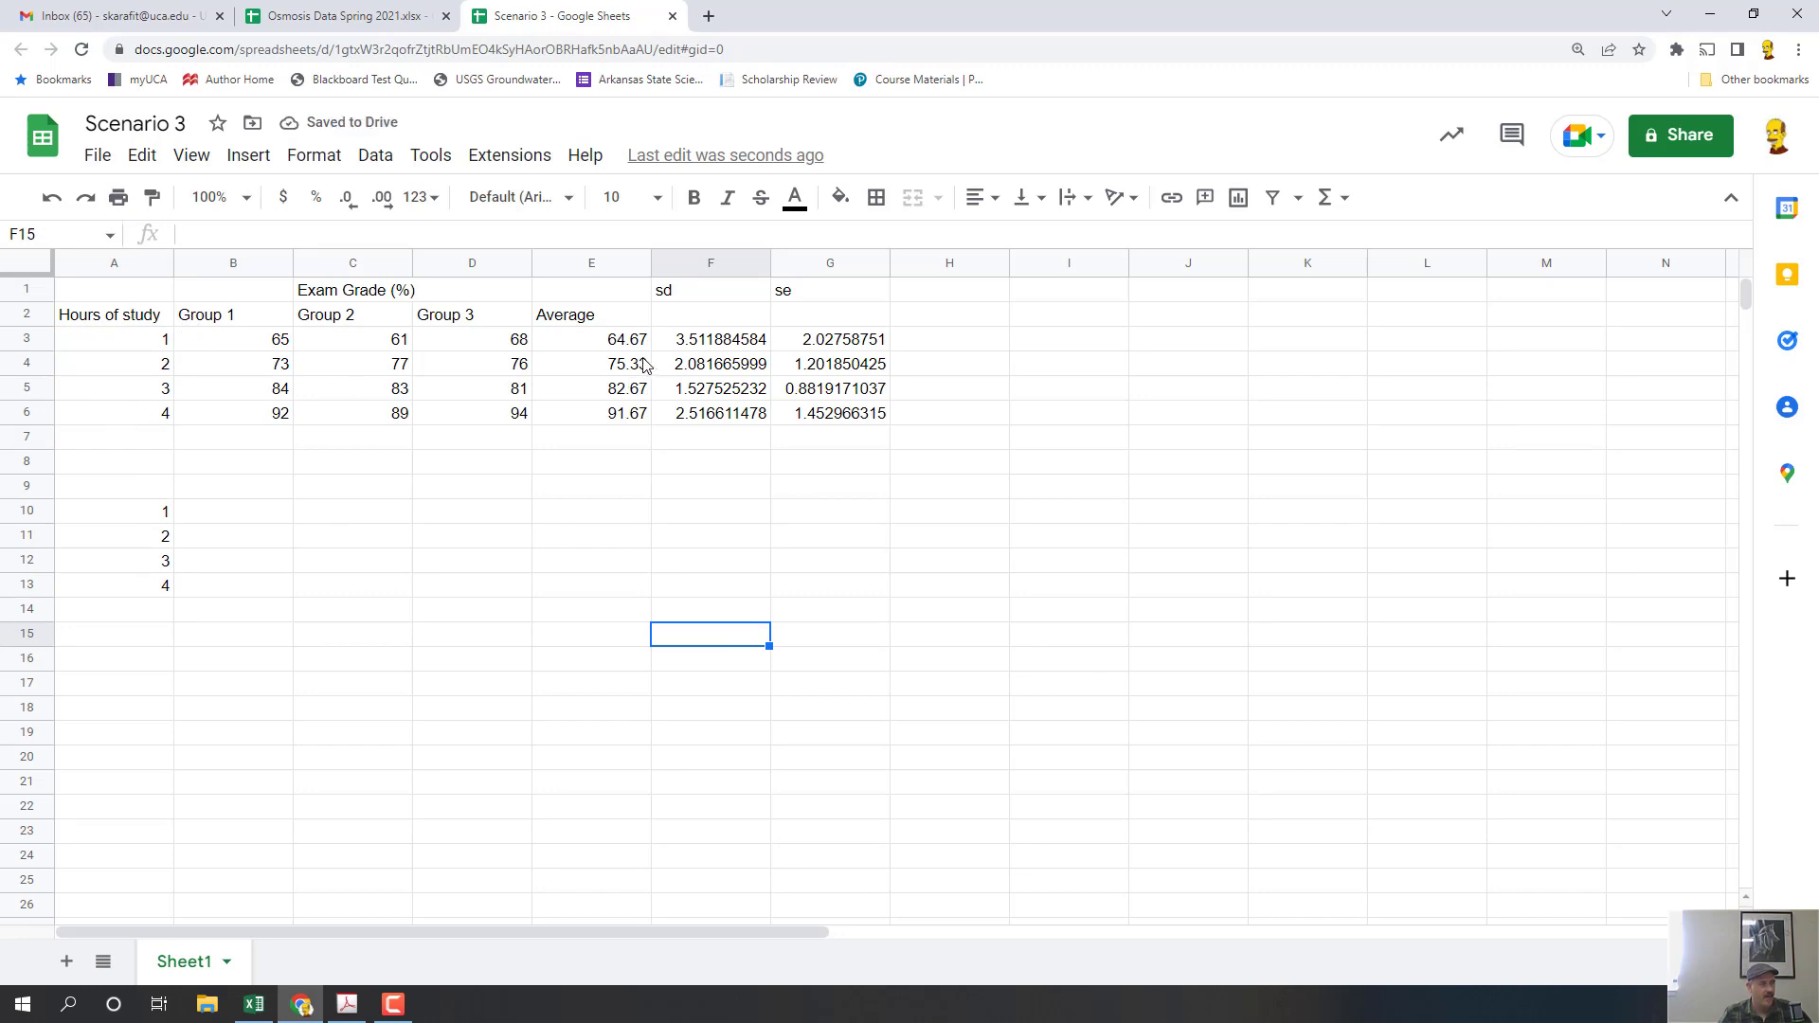
# - Paste the averages from E3:E6 into E10, undo the #DIV/0! result, and reselect E3:E6
pyautogui.moveTo(627, 343); pyautogui.dragTo(624, 420)
pyautogui.hotkey('ctrl', 'c')
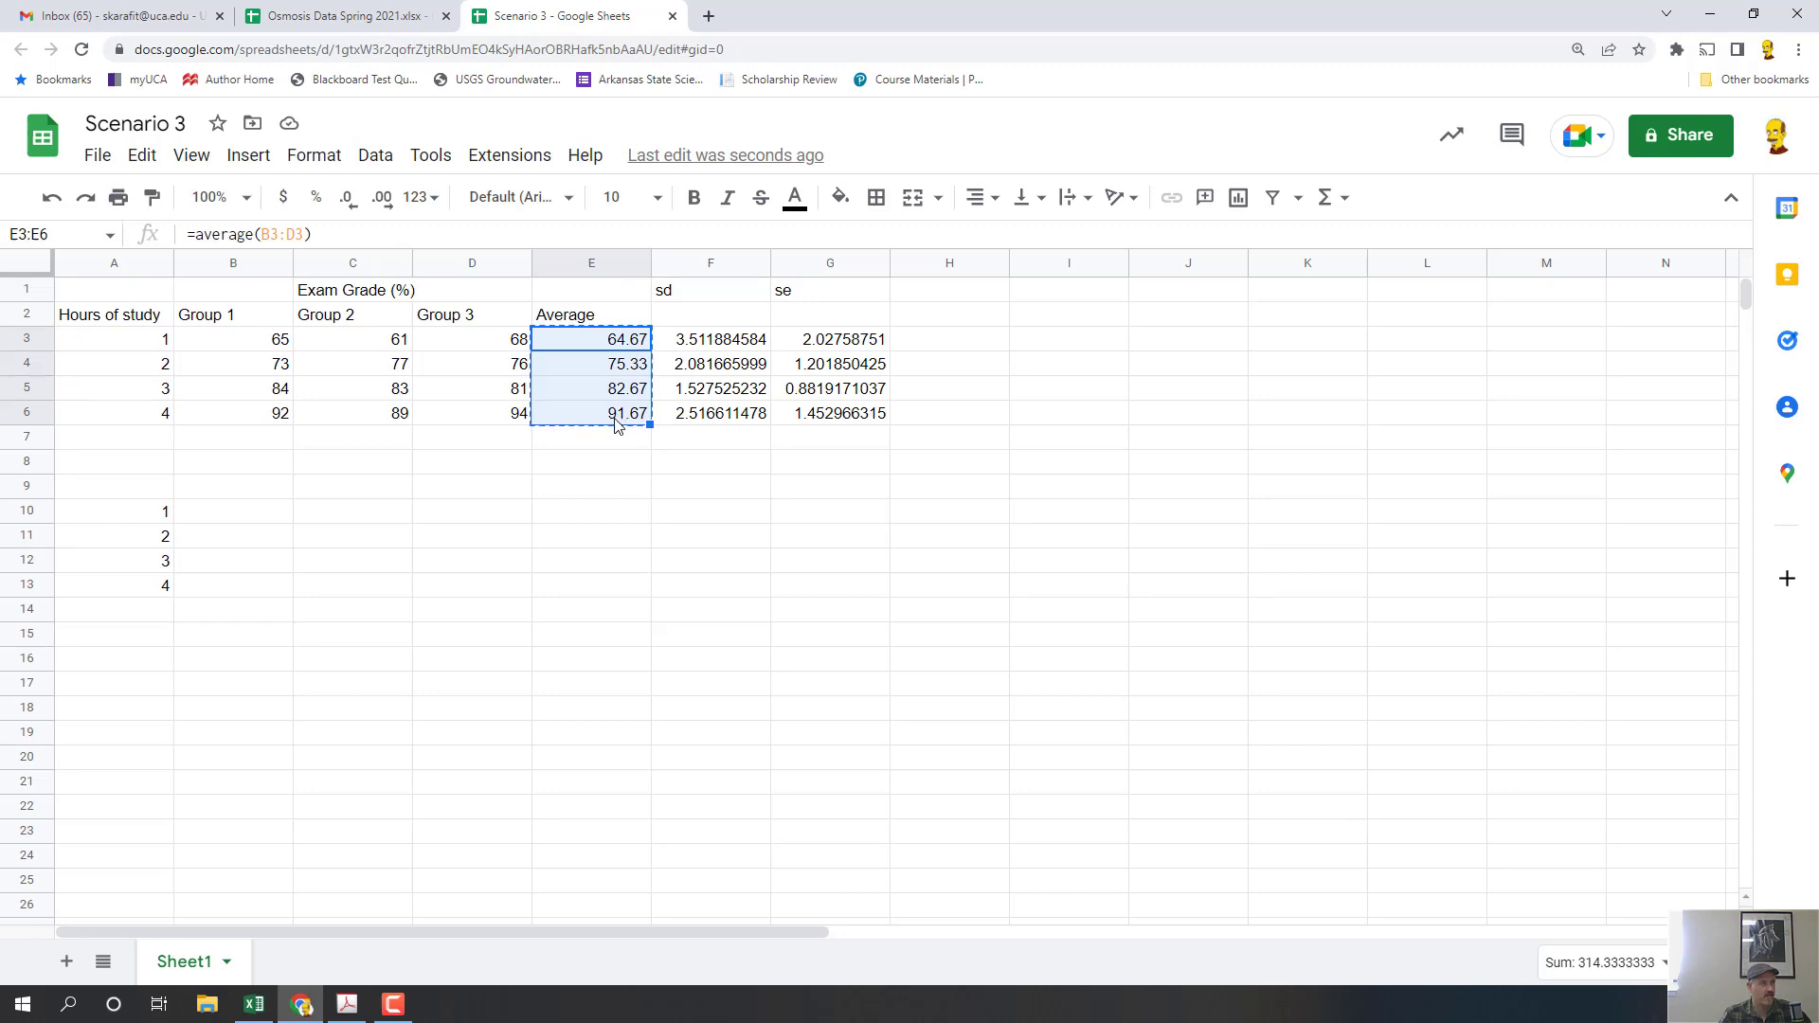
pyautogui.click(589, 521)
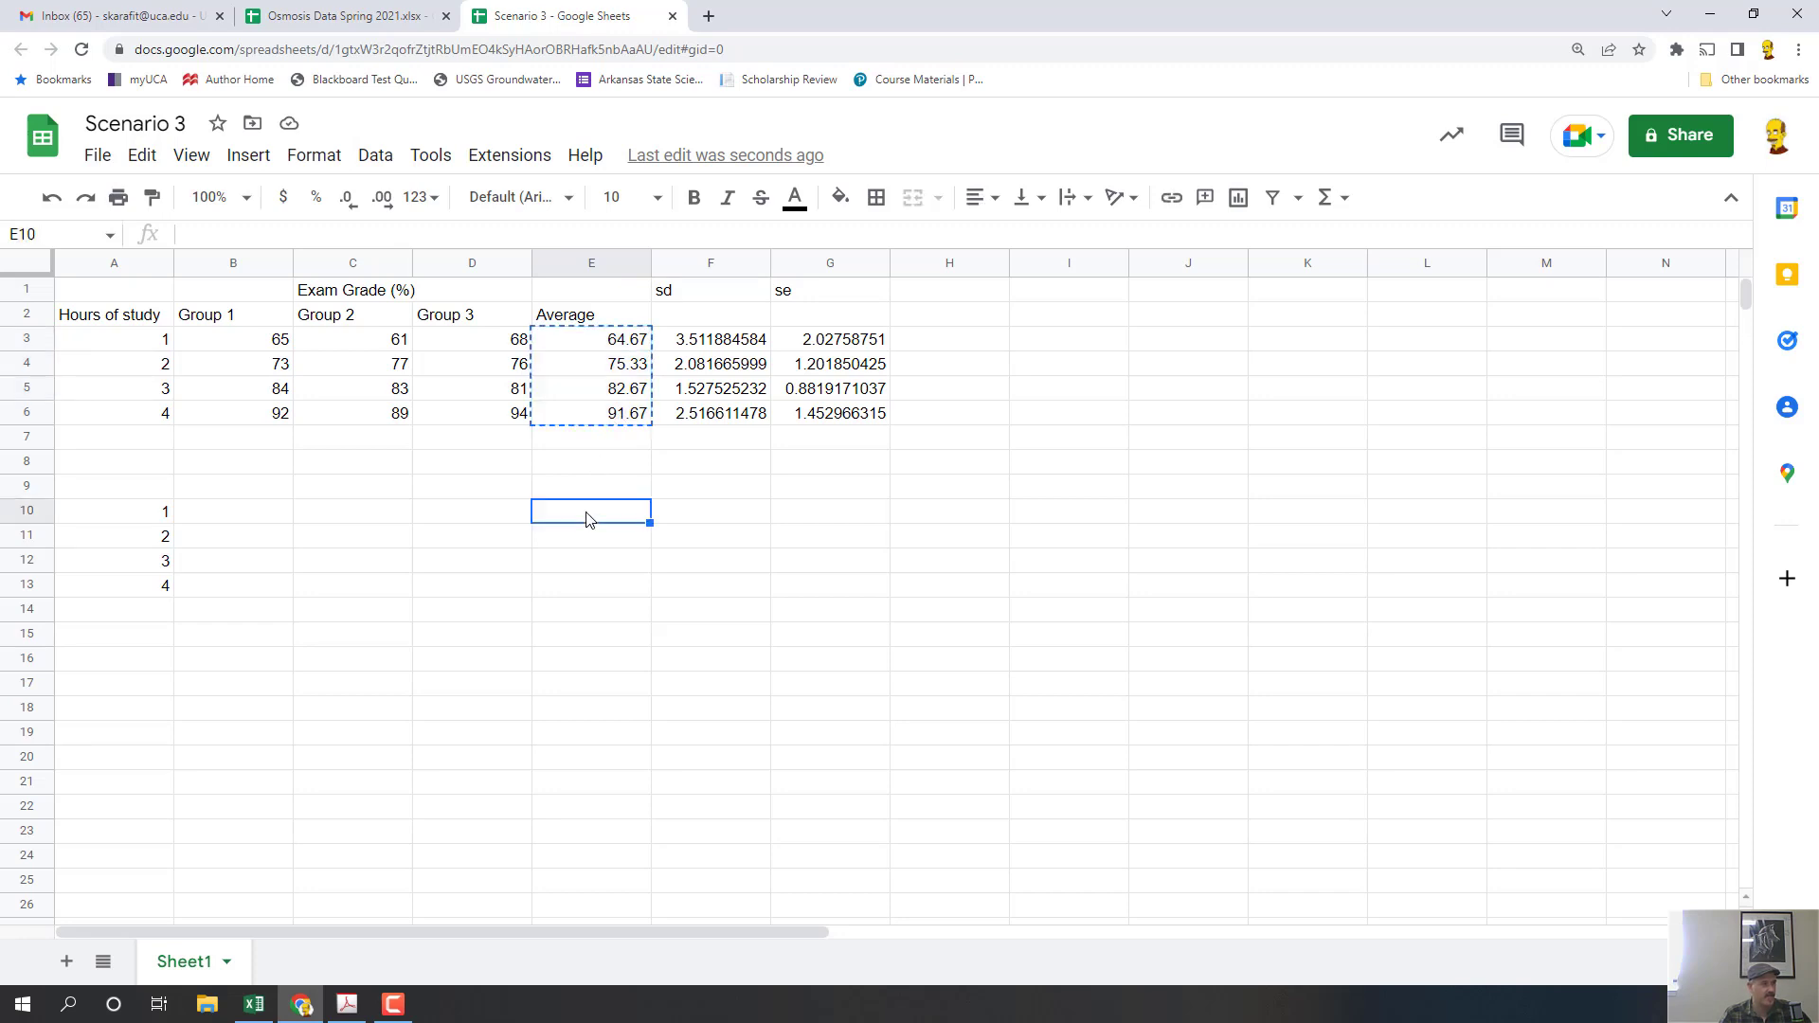
pyautogui.hotkey('ctrl', 'v')
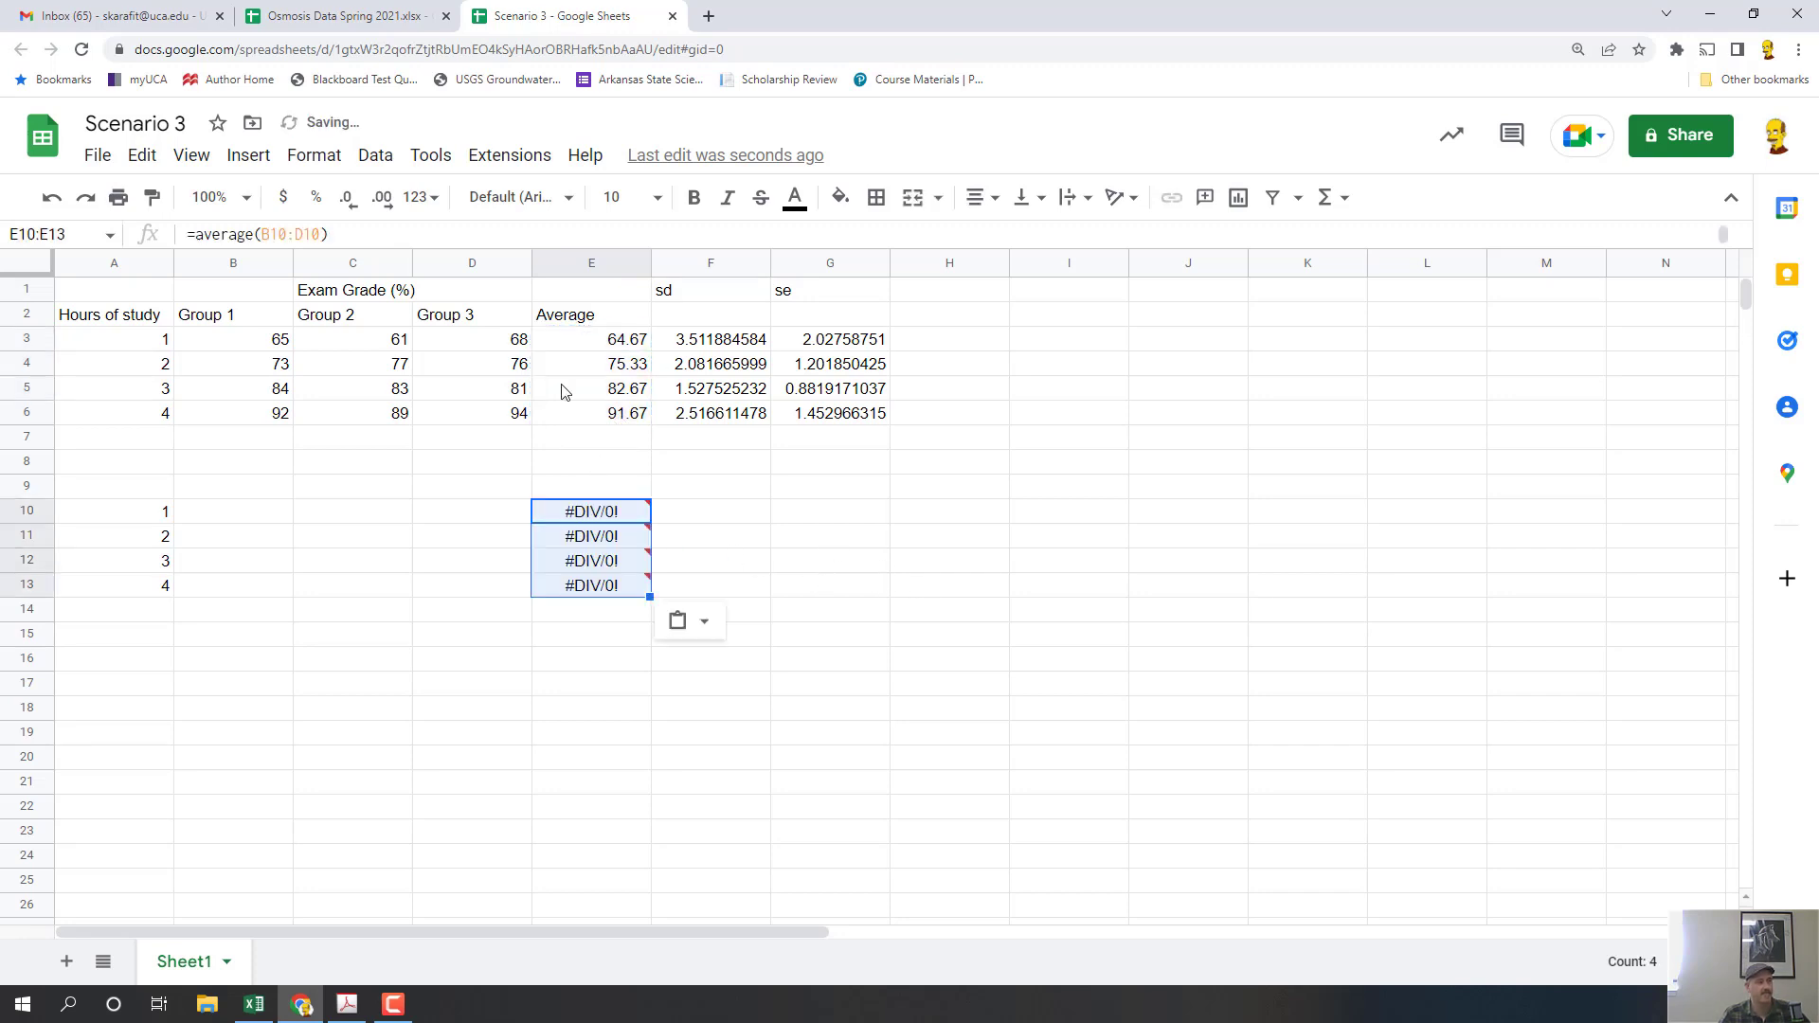
pyautogui.click(51, 197)
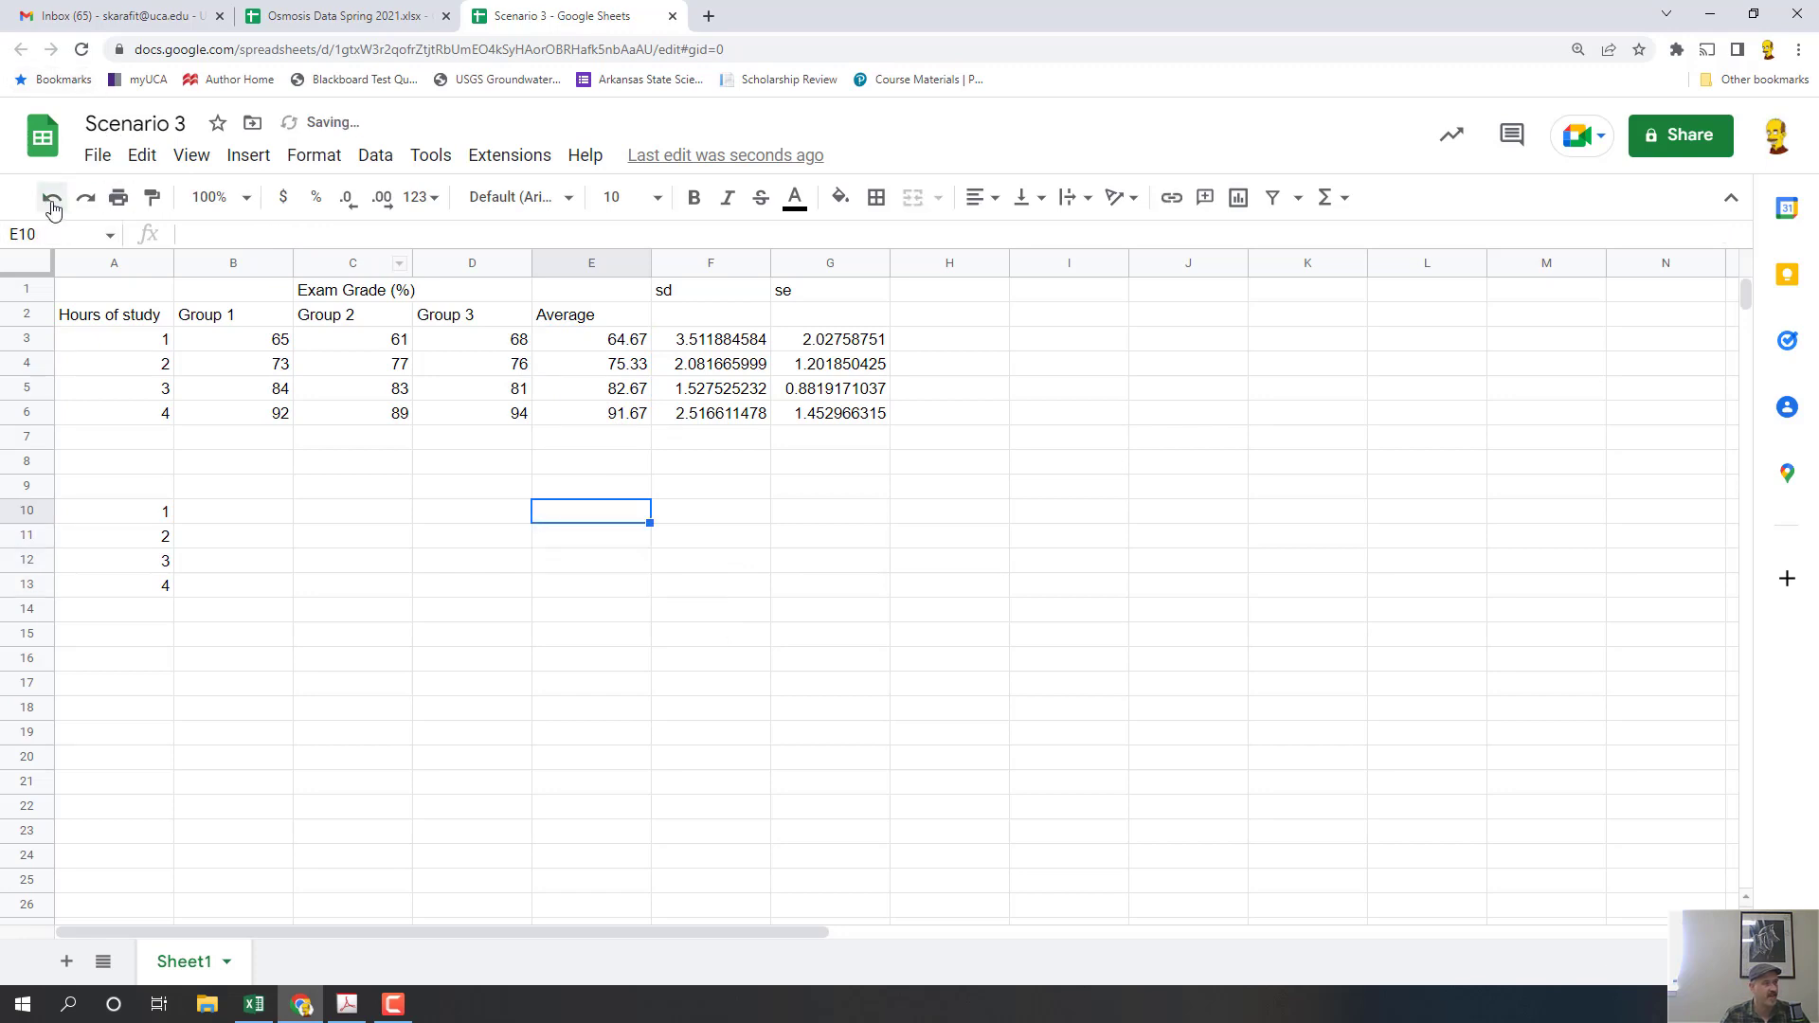
pyautogui.moveTo(607, 340); pyautogui.dragTo(605, 413)
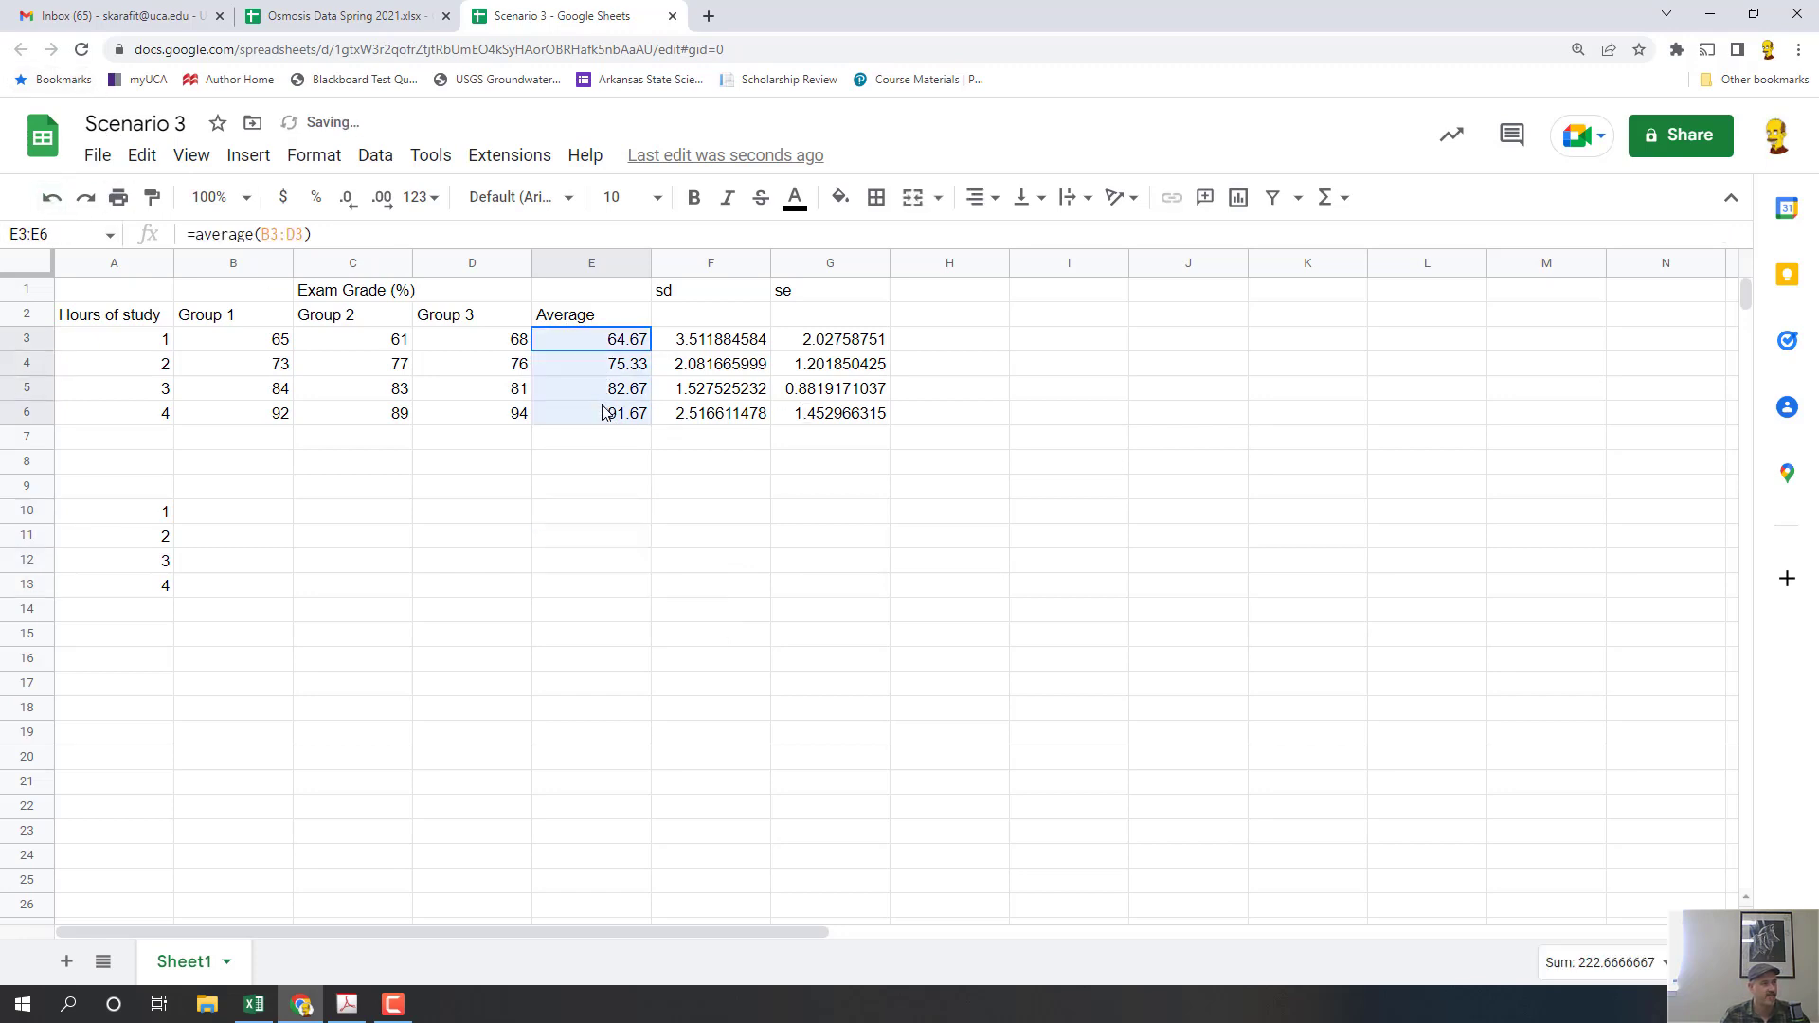
# - Paste the E3:E6 average grades into E10:E13 using Paste special > Values only
pyautogui.hotkey('ctrl', 'c')
pyautogui.click(615, 512)
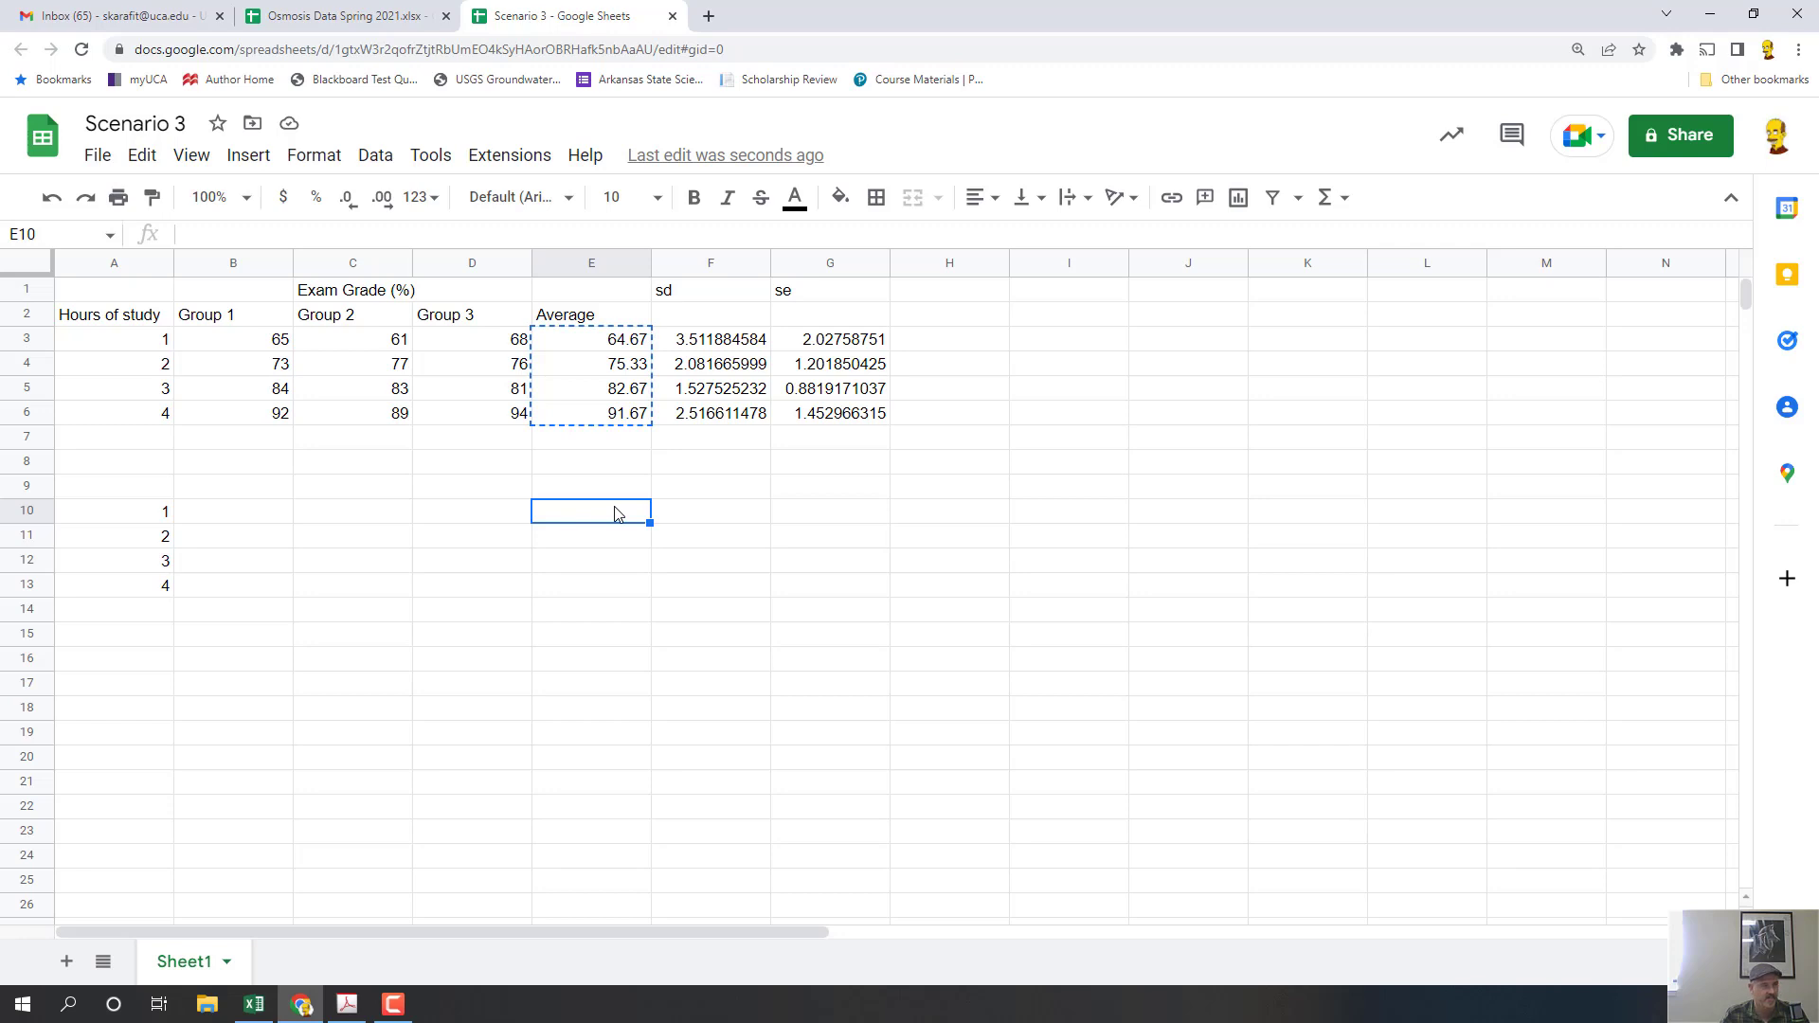
pyautogui.rightClick(615, 514)
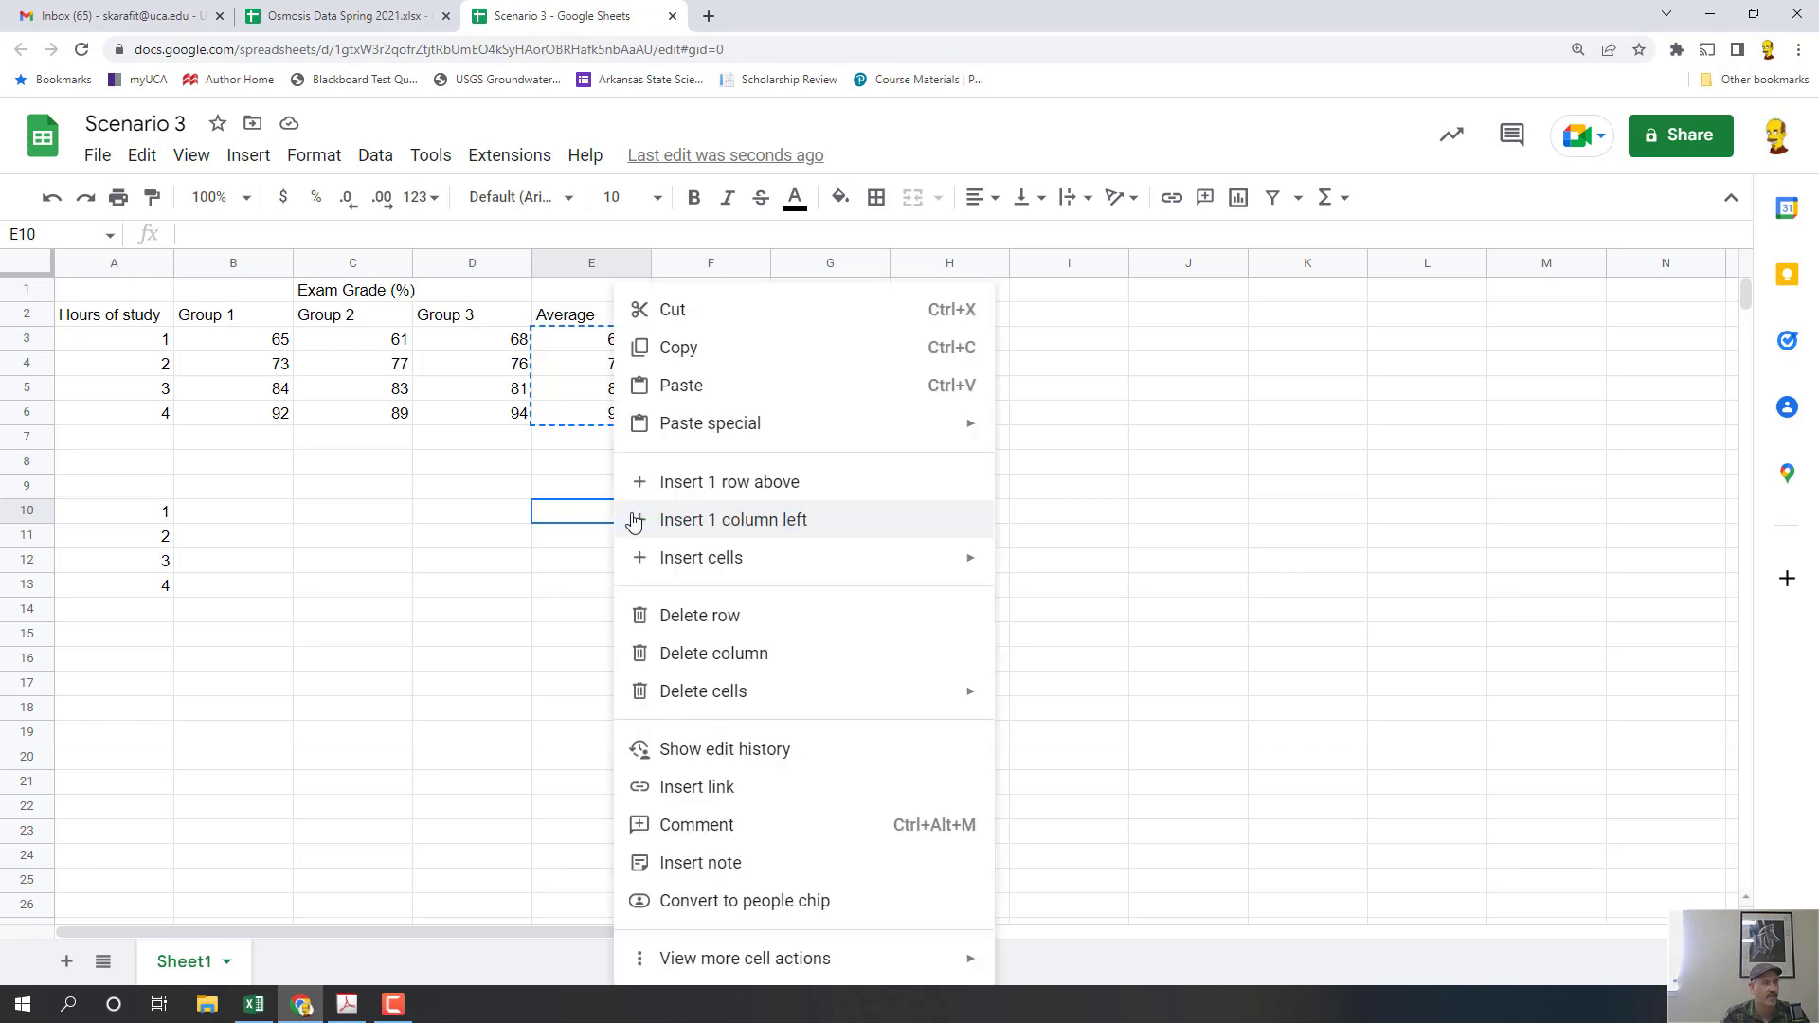
pyautogui.moveTo(778, 438)
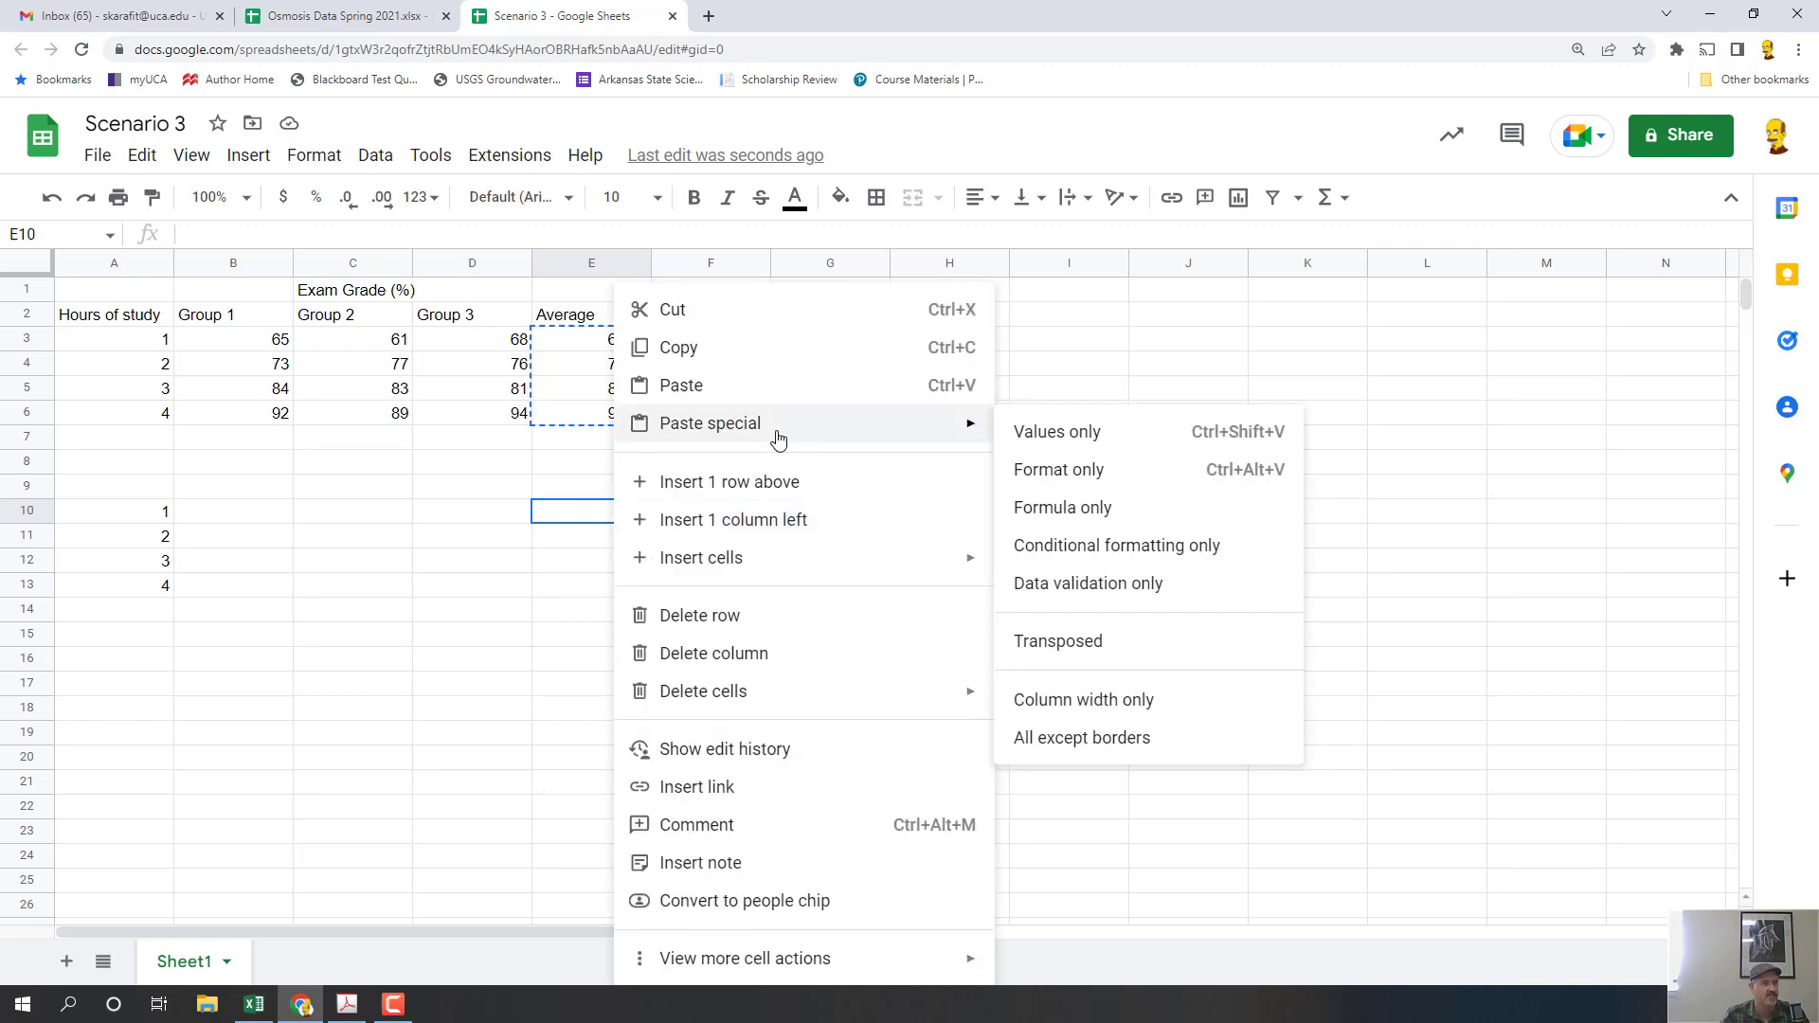
pyautogui.click(1069, 442)
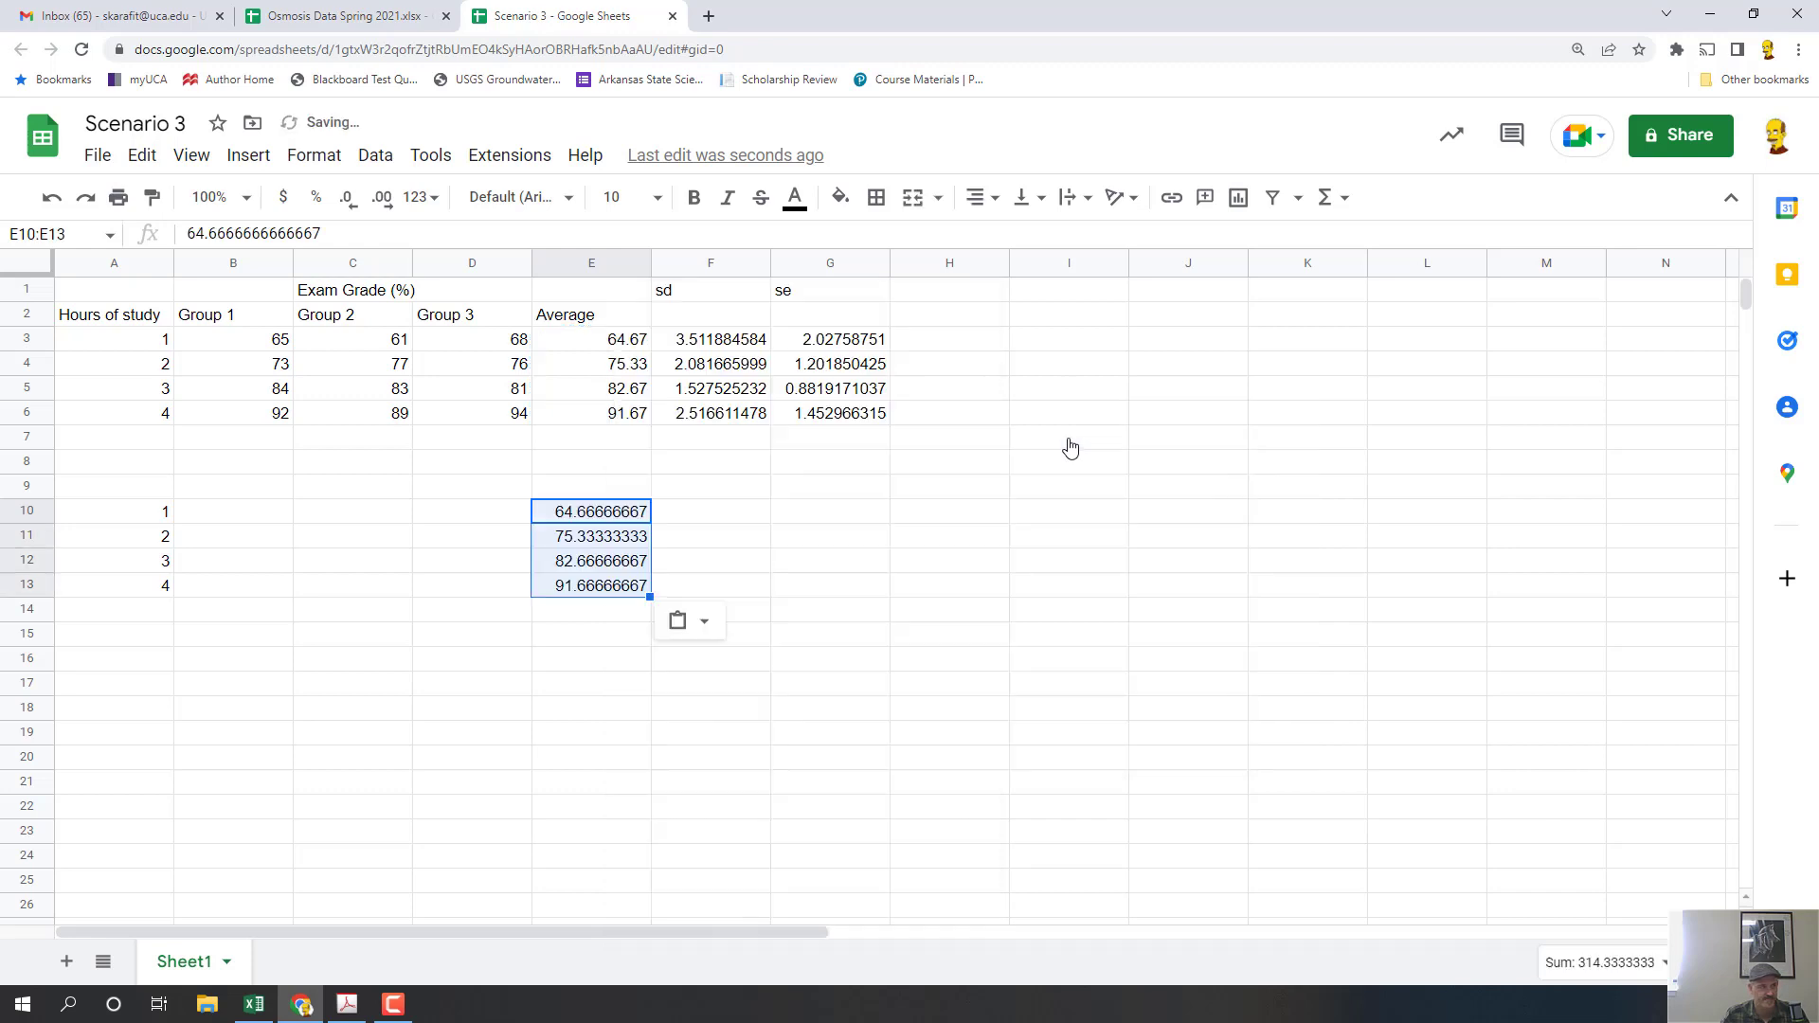
pyautogui.click(1125, 491)
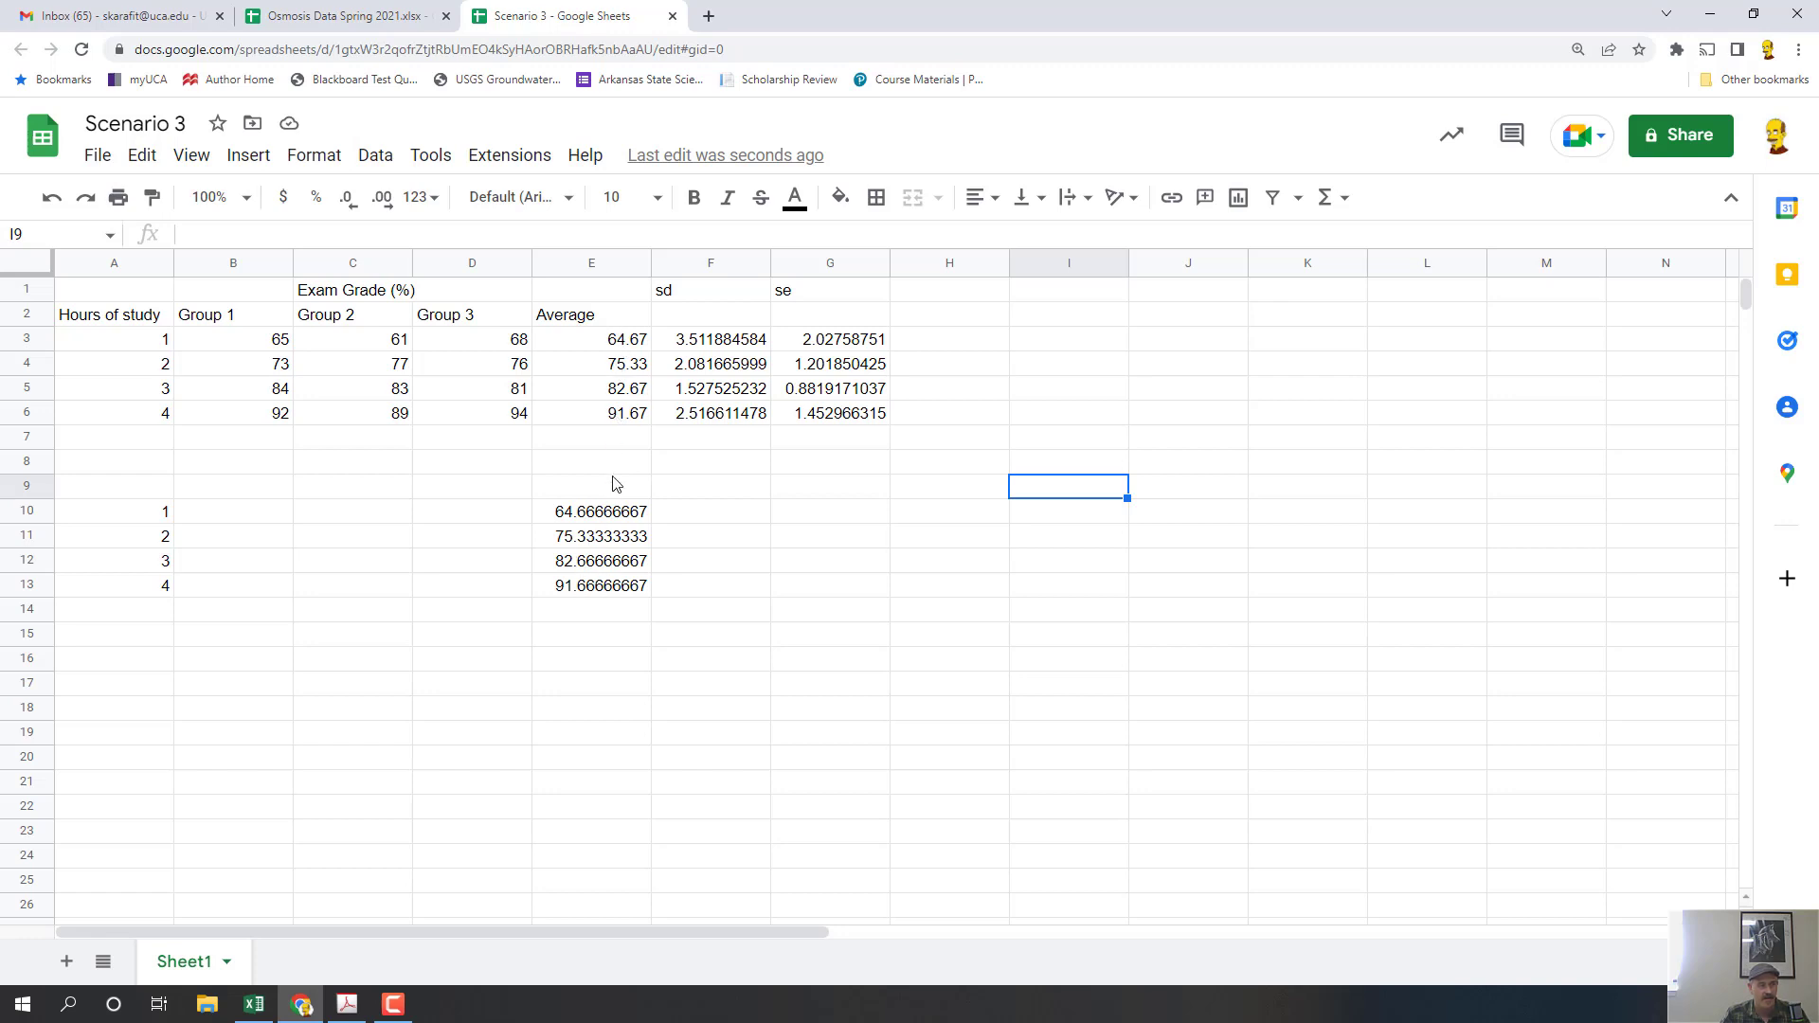
pyautogui.click(614, 339)
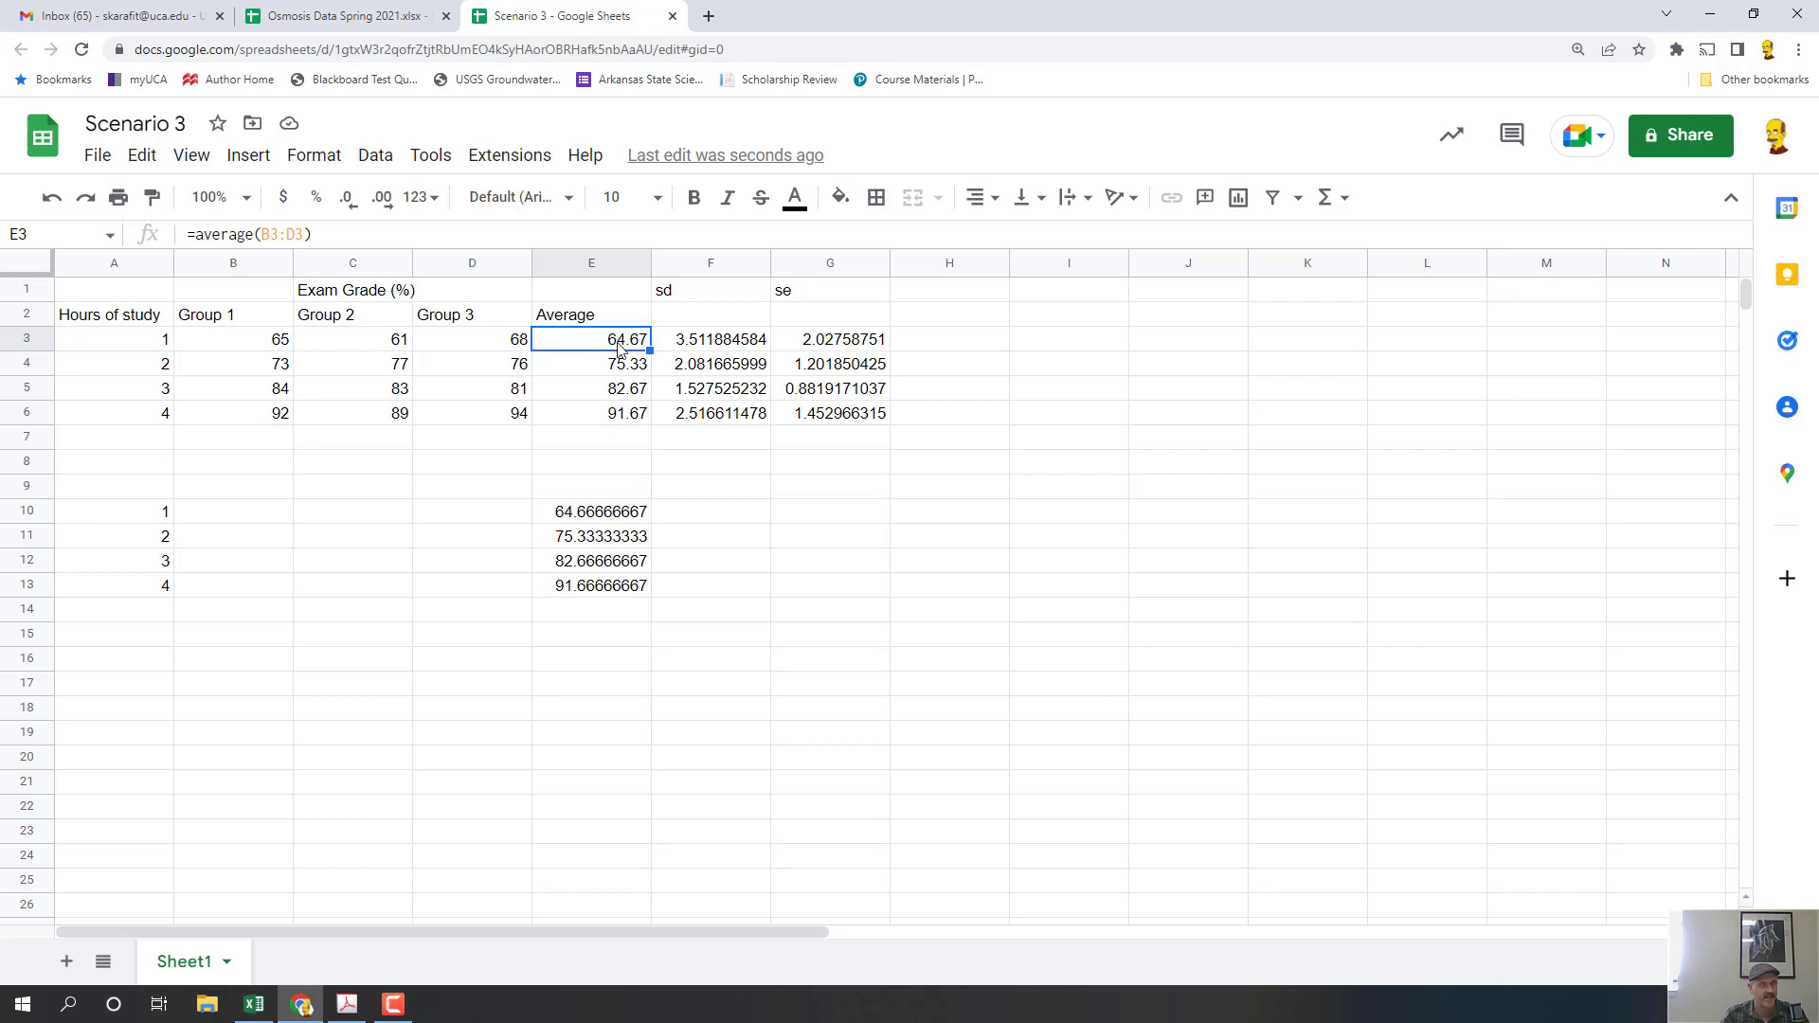
# - Decrease the decimals of the pasted averages to show 64.67, 75.33, 82.67 and 91.67
pyautogui.click(597, 520)
pyautogui.click(599, 589)
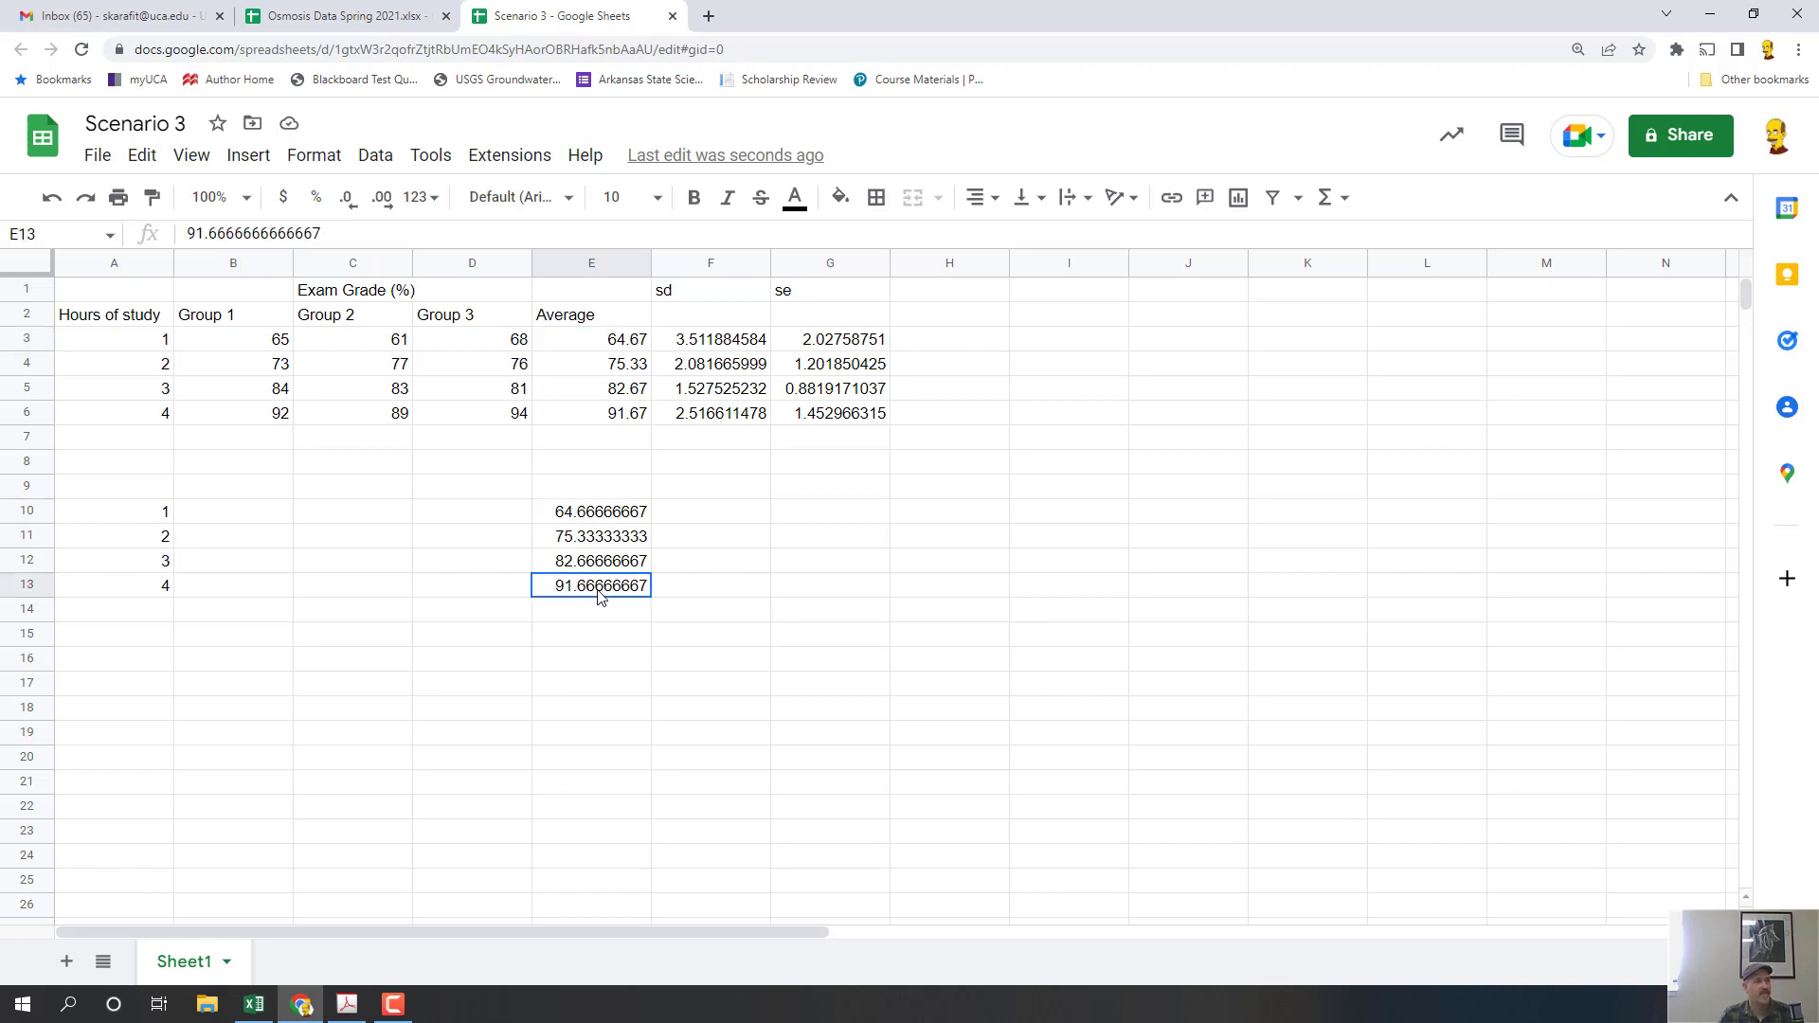
pyautogui.click(593, 517)
pyautogui.moveTo(595, 610); pyautogui.dragTo(592, 505)
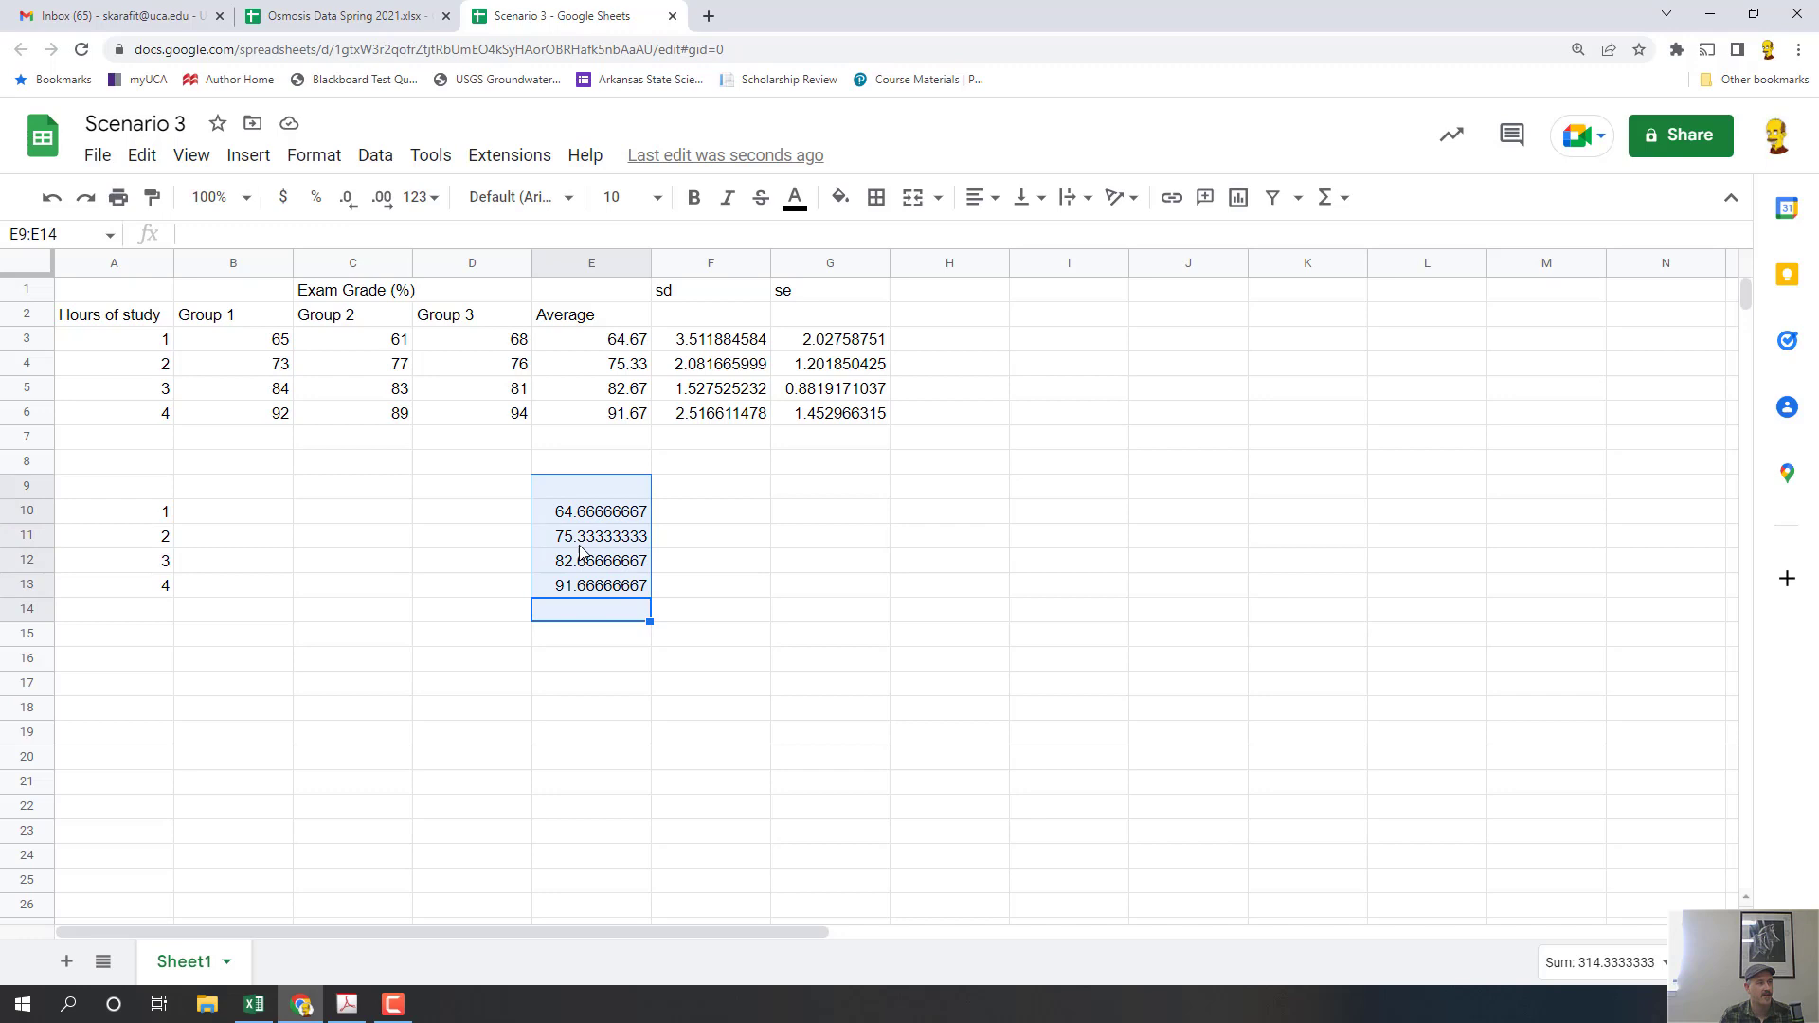
pyautogui.click(350, 209)
pyautogui.click(349, 209)
pyautogui.click(349, 209)
pyautogui.click(350, 208)
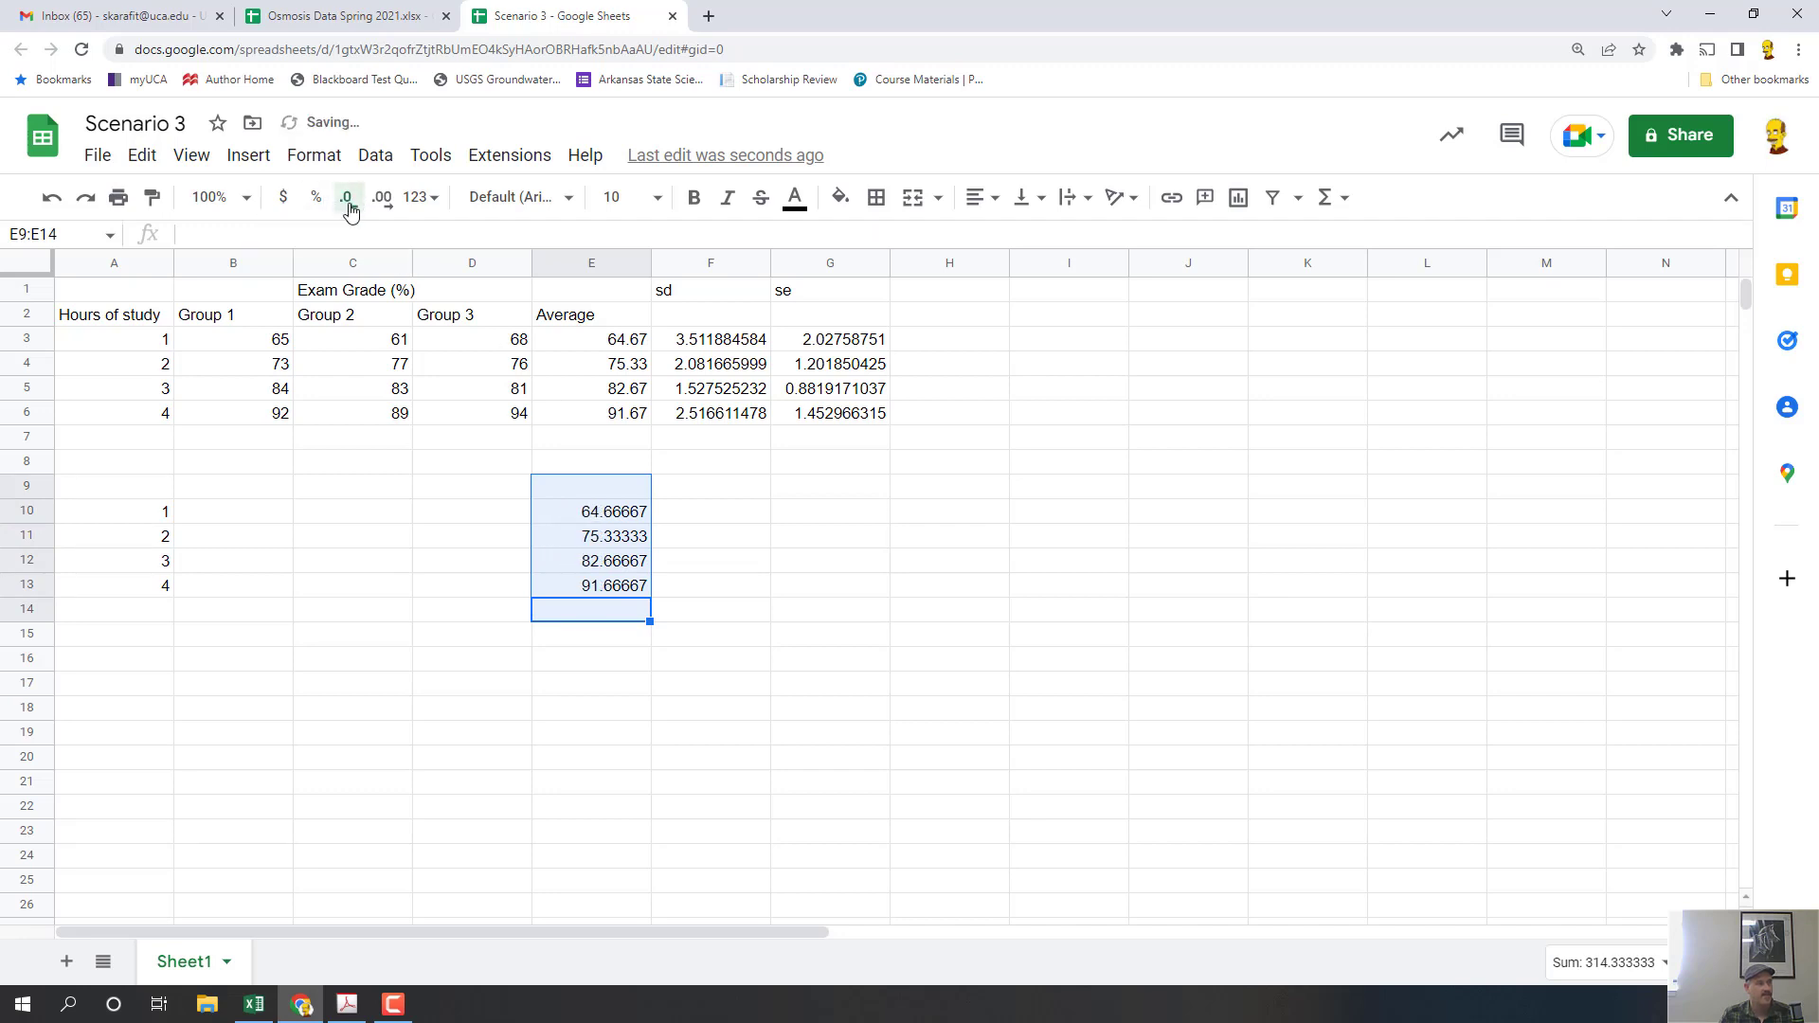
pyautogui.click(350, 209)
pyautogui.click(350, 209)
pyautogui.click(995, 618)
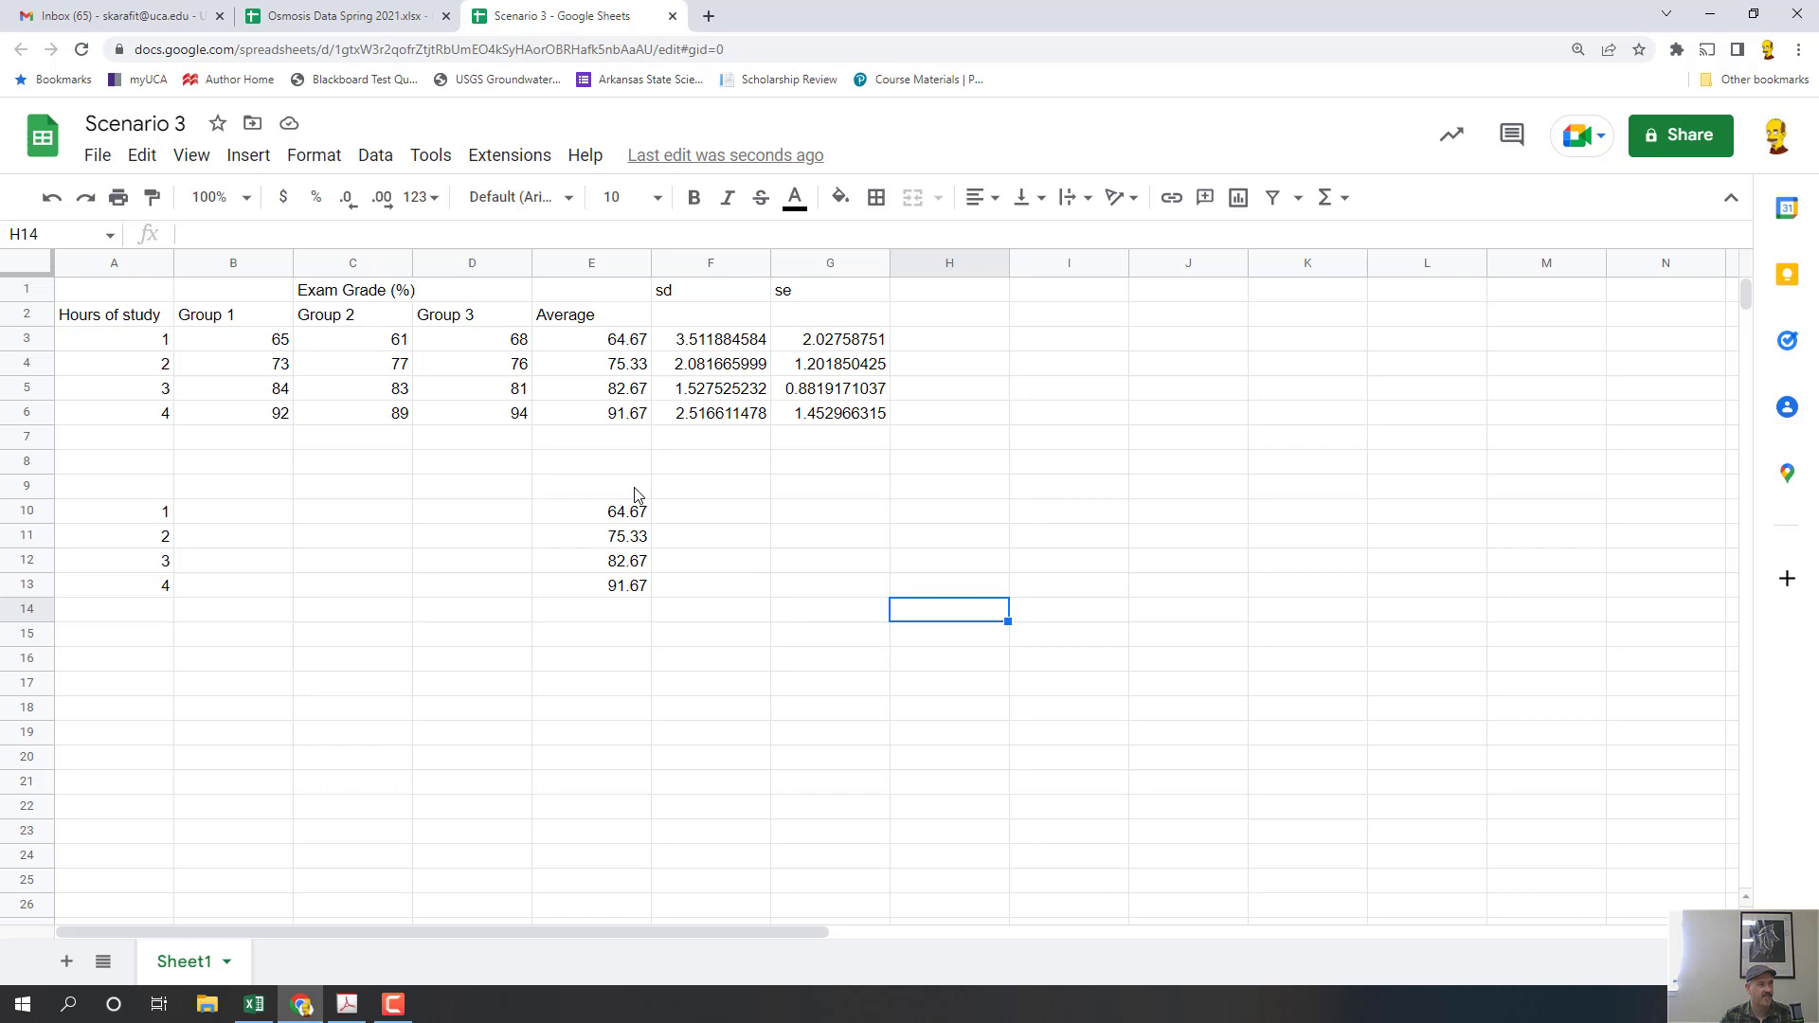
# - Enter the numbers 1, 2, 3 and 4 into B9, C9, D9 and E9
pyautogui.click(229, 487)
pyautogui.write('1')
pyautogui.click(383, 490)
pyautogui.write('2')
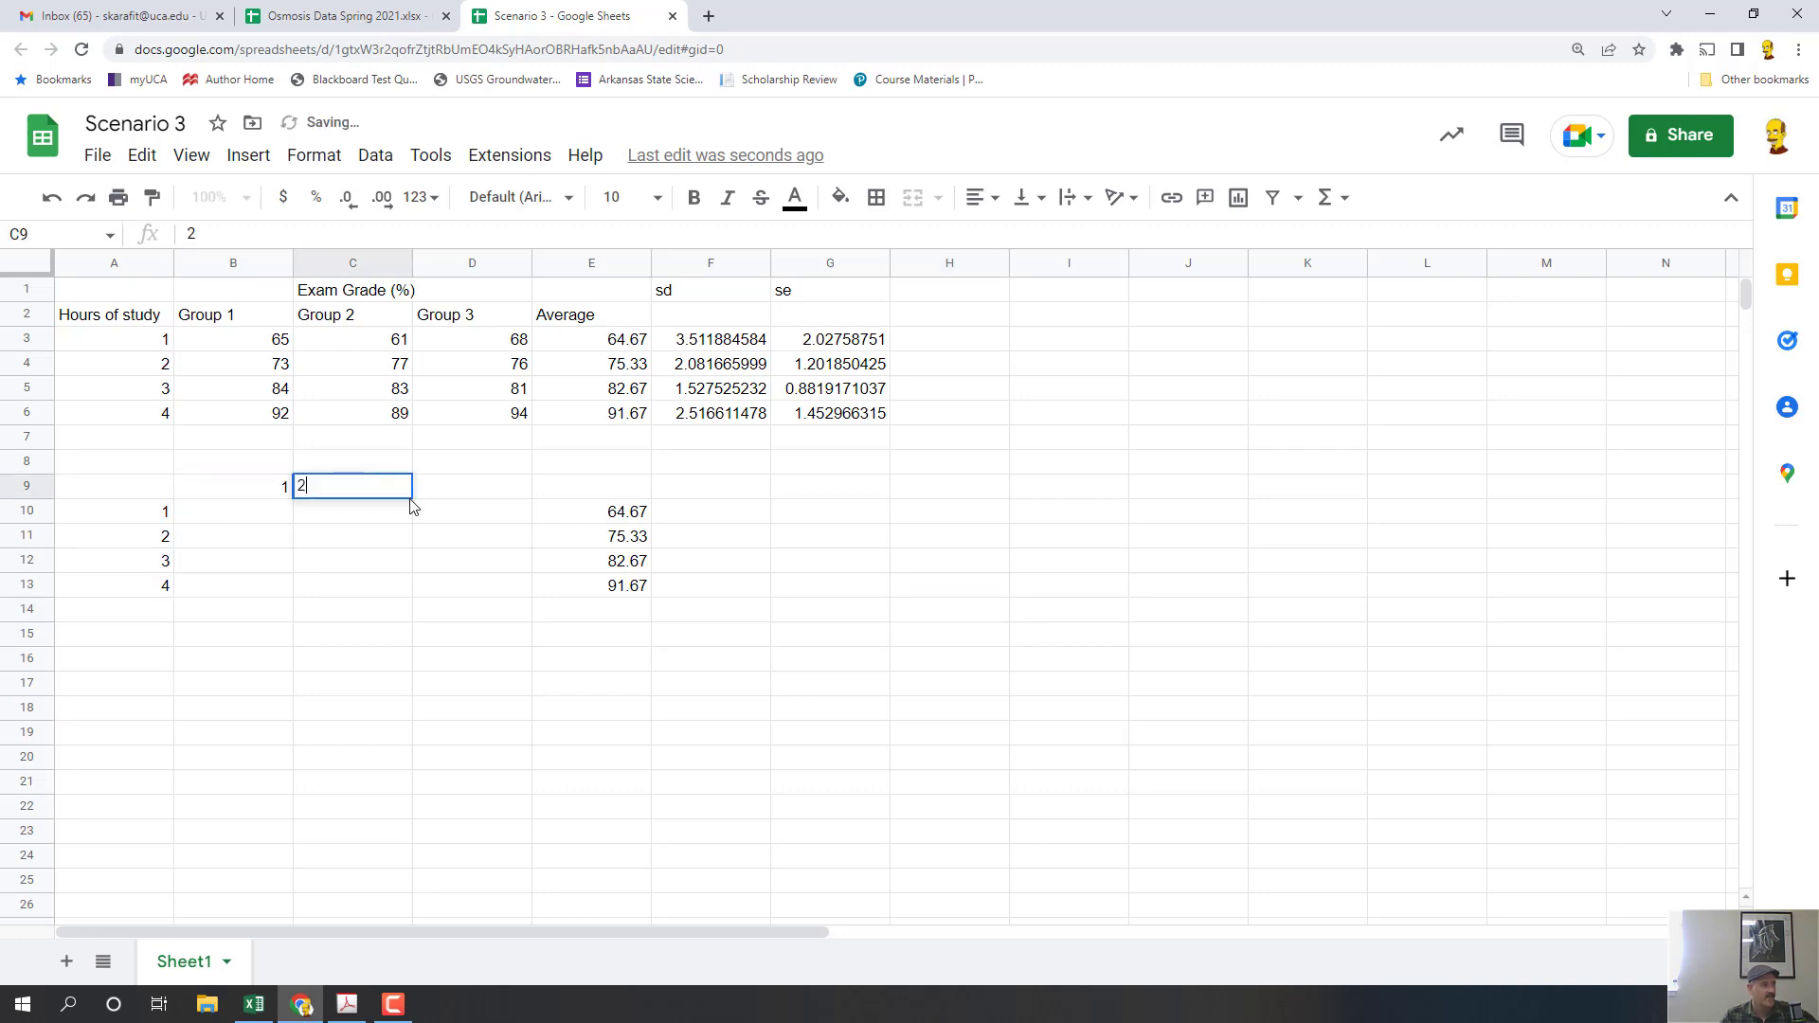
pyautogui.click(457, 497)
pyautogui.write('3')
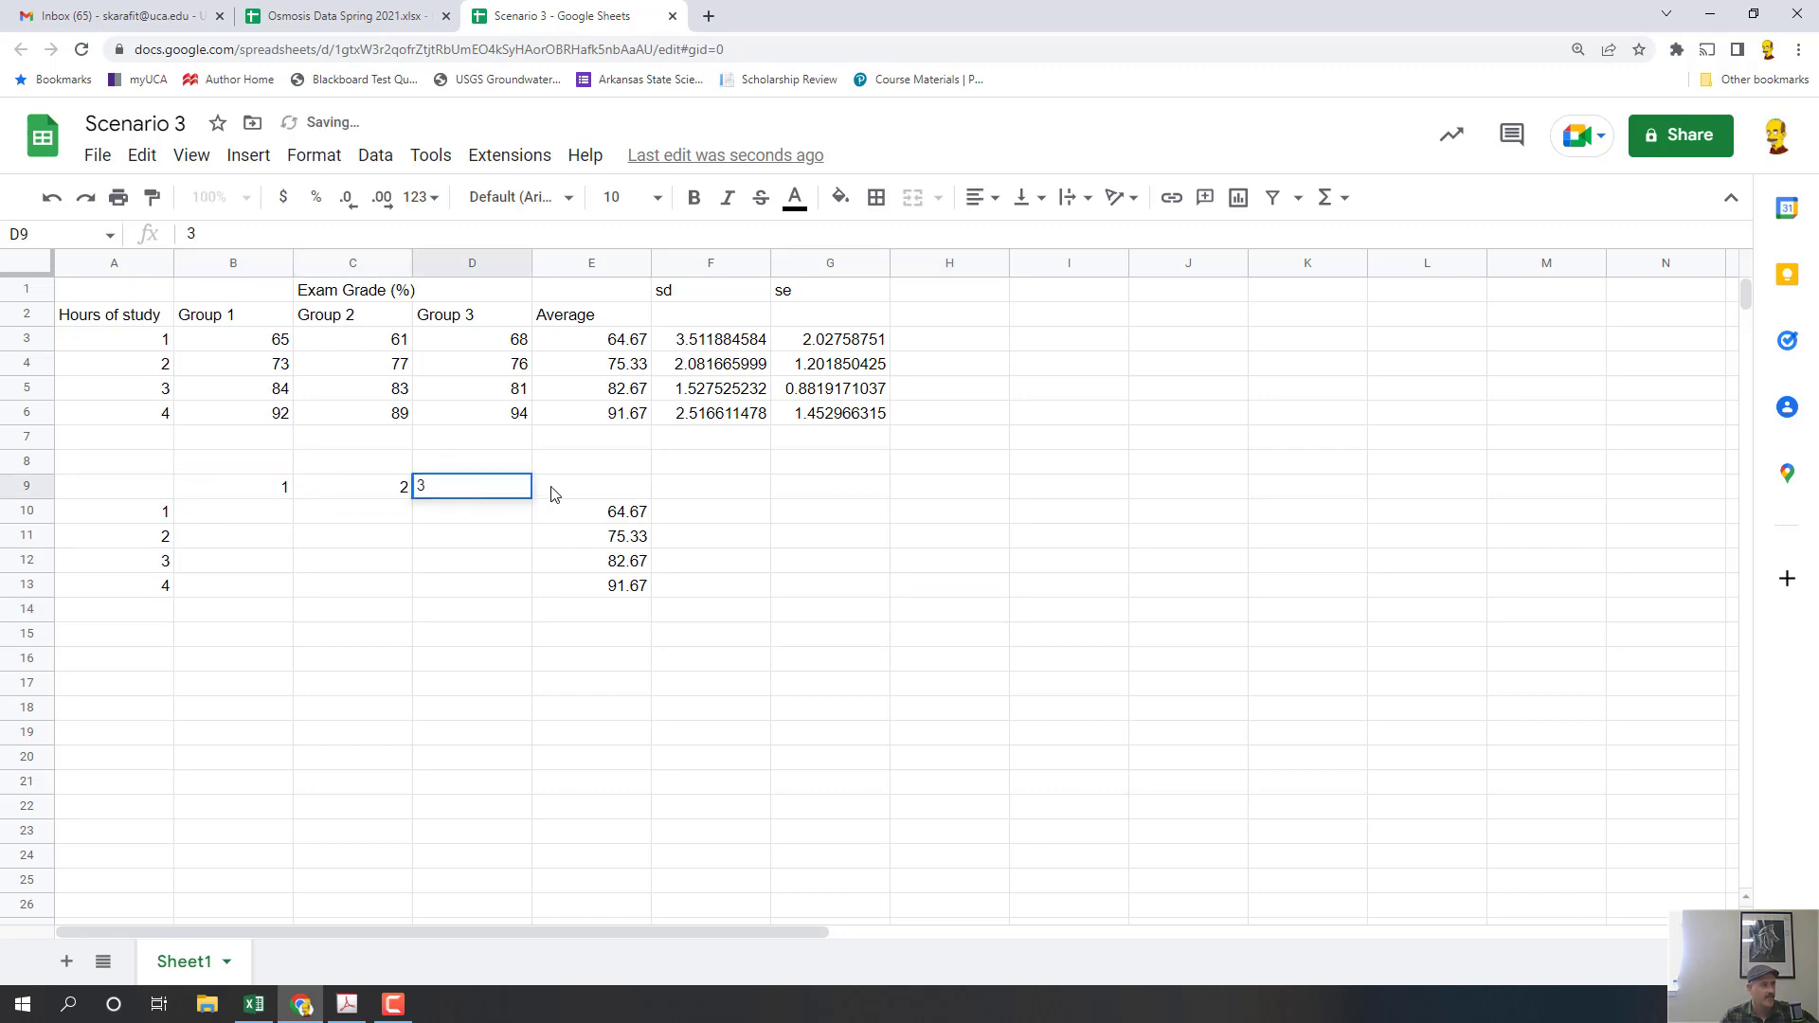
pyautogui.click(553, 494)
pyautogui.write('4')
pyautogui.click(785, 545)
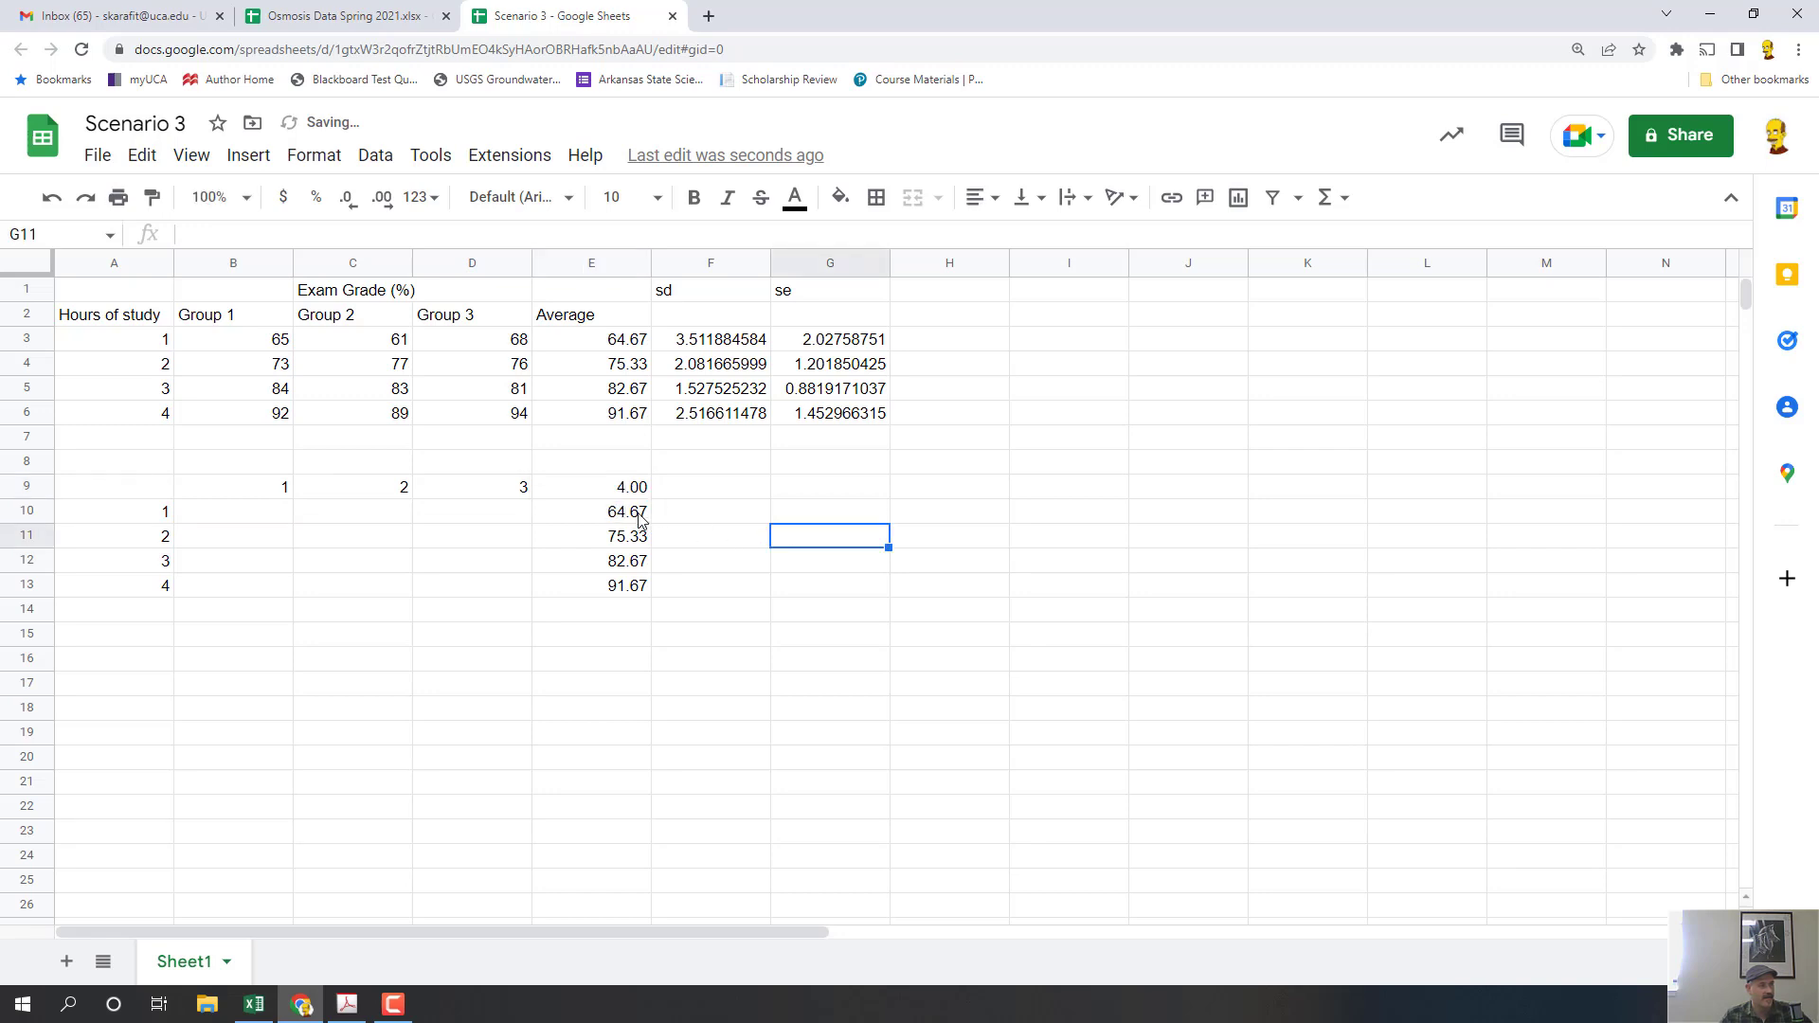
# - Move the averages from E10:E13 into F10:F13
pyautogui.moveTo(640, 516); pyautogui.dragTo(636, 584)
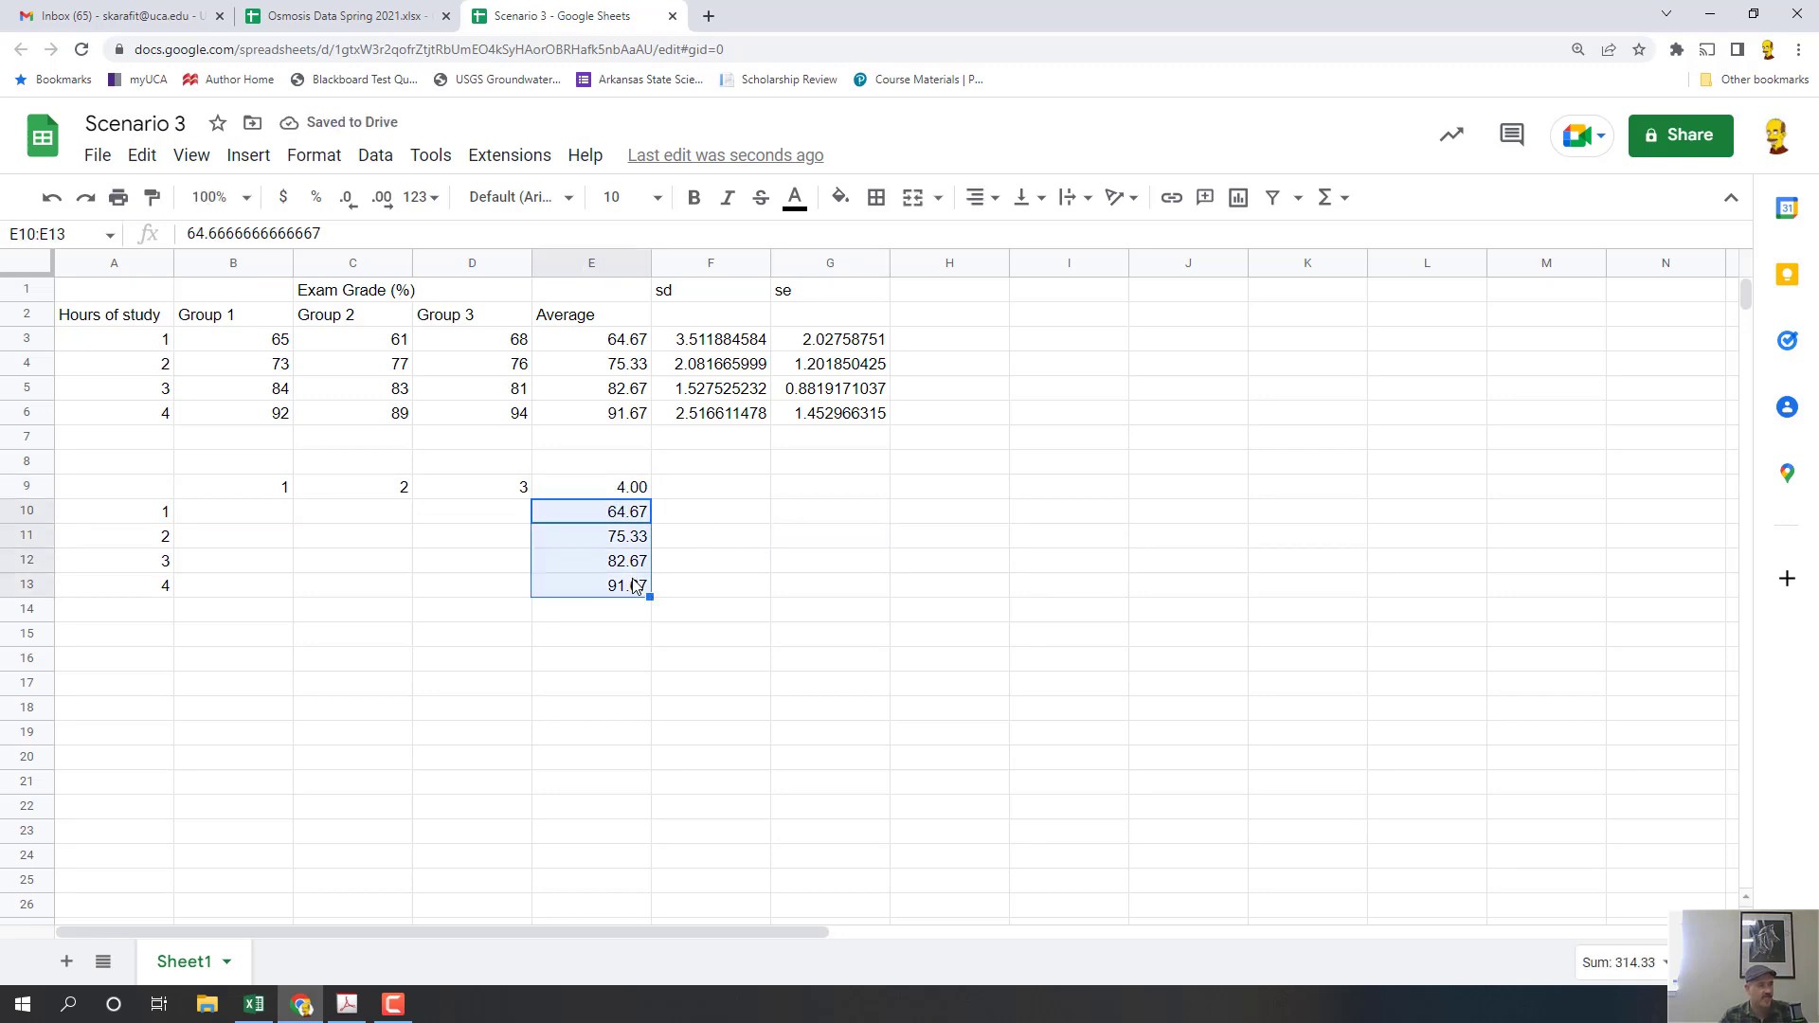
pyautogui.hotkey('ctrl', 'c')
pyautogui.click(714, 513)
pyautogui.hotkey('ctrl', 'v')
pyautogui.click(1068, 613)
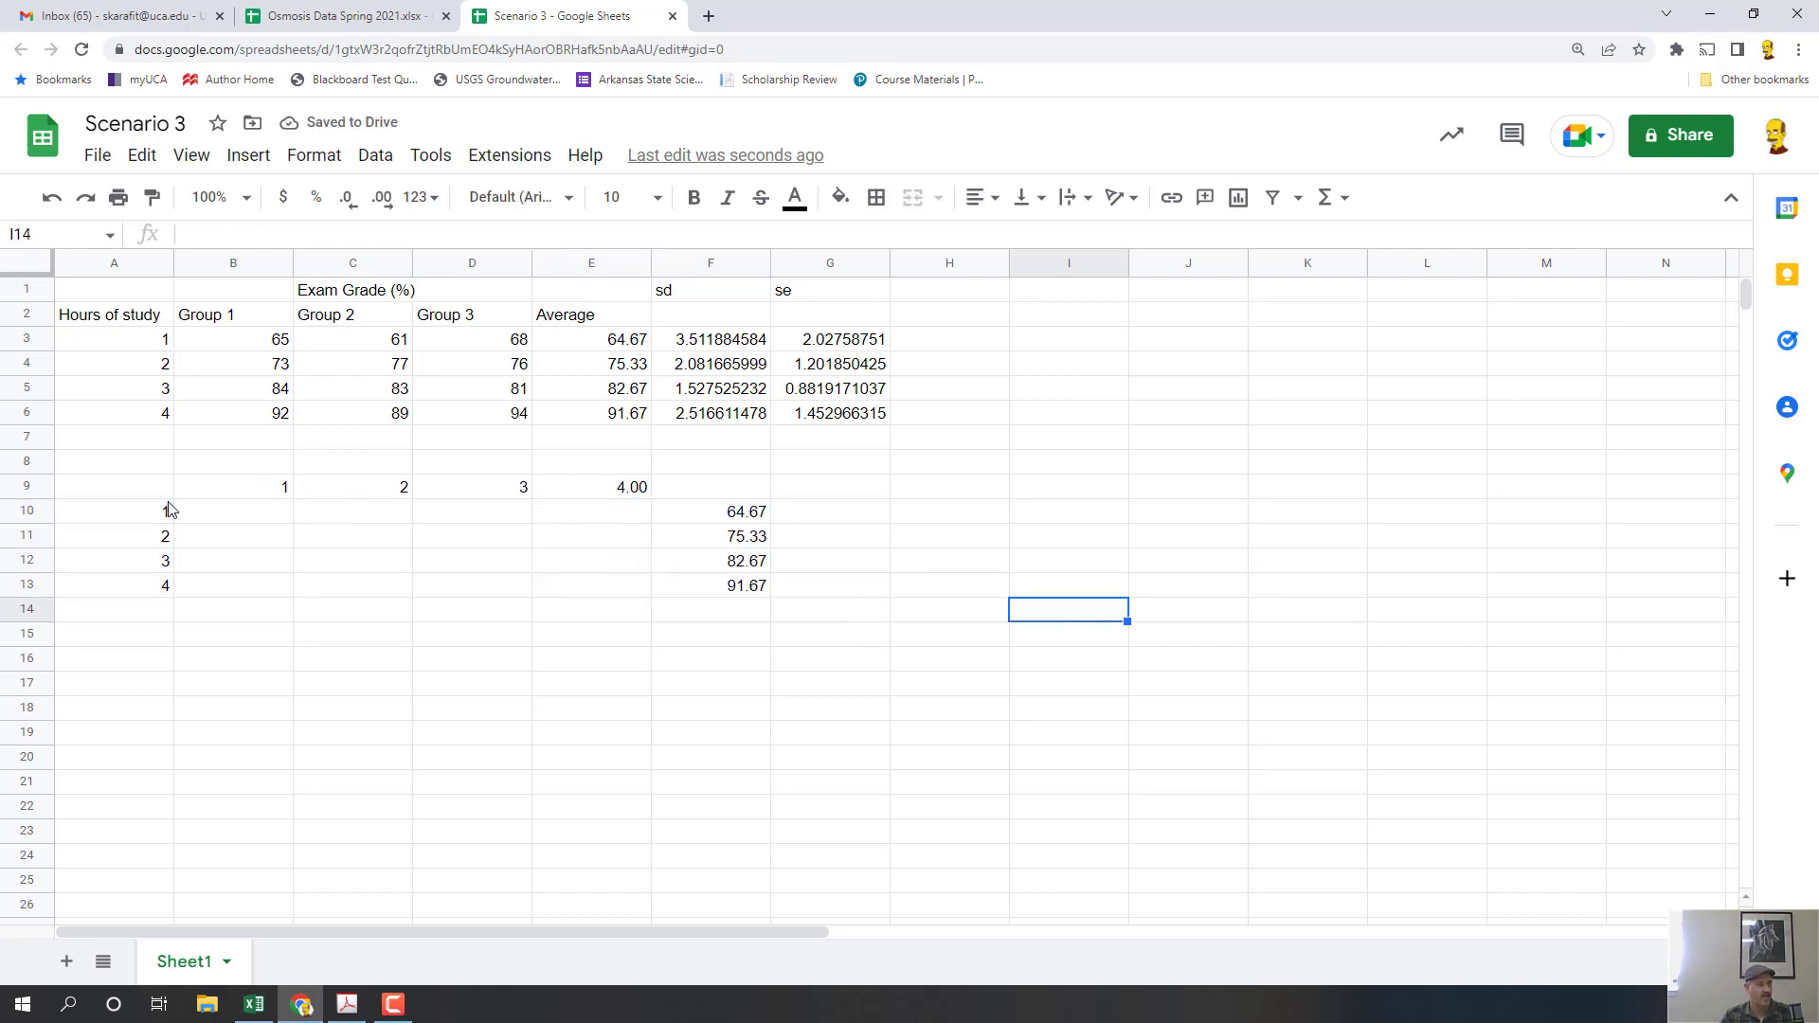
# - Copy 64.67 from F10 into B10 and 75.33 from F11 into C11
pyautogui.click(765, 516)
pyautogui.hotkey('ctrl', 'c')
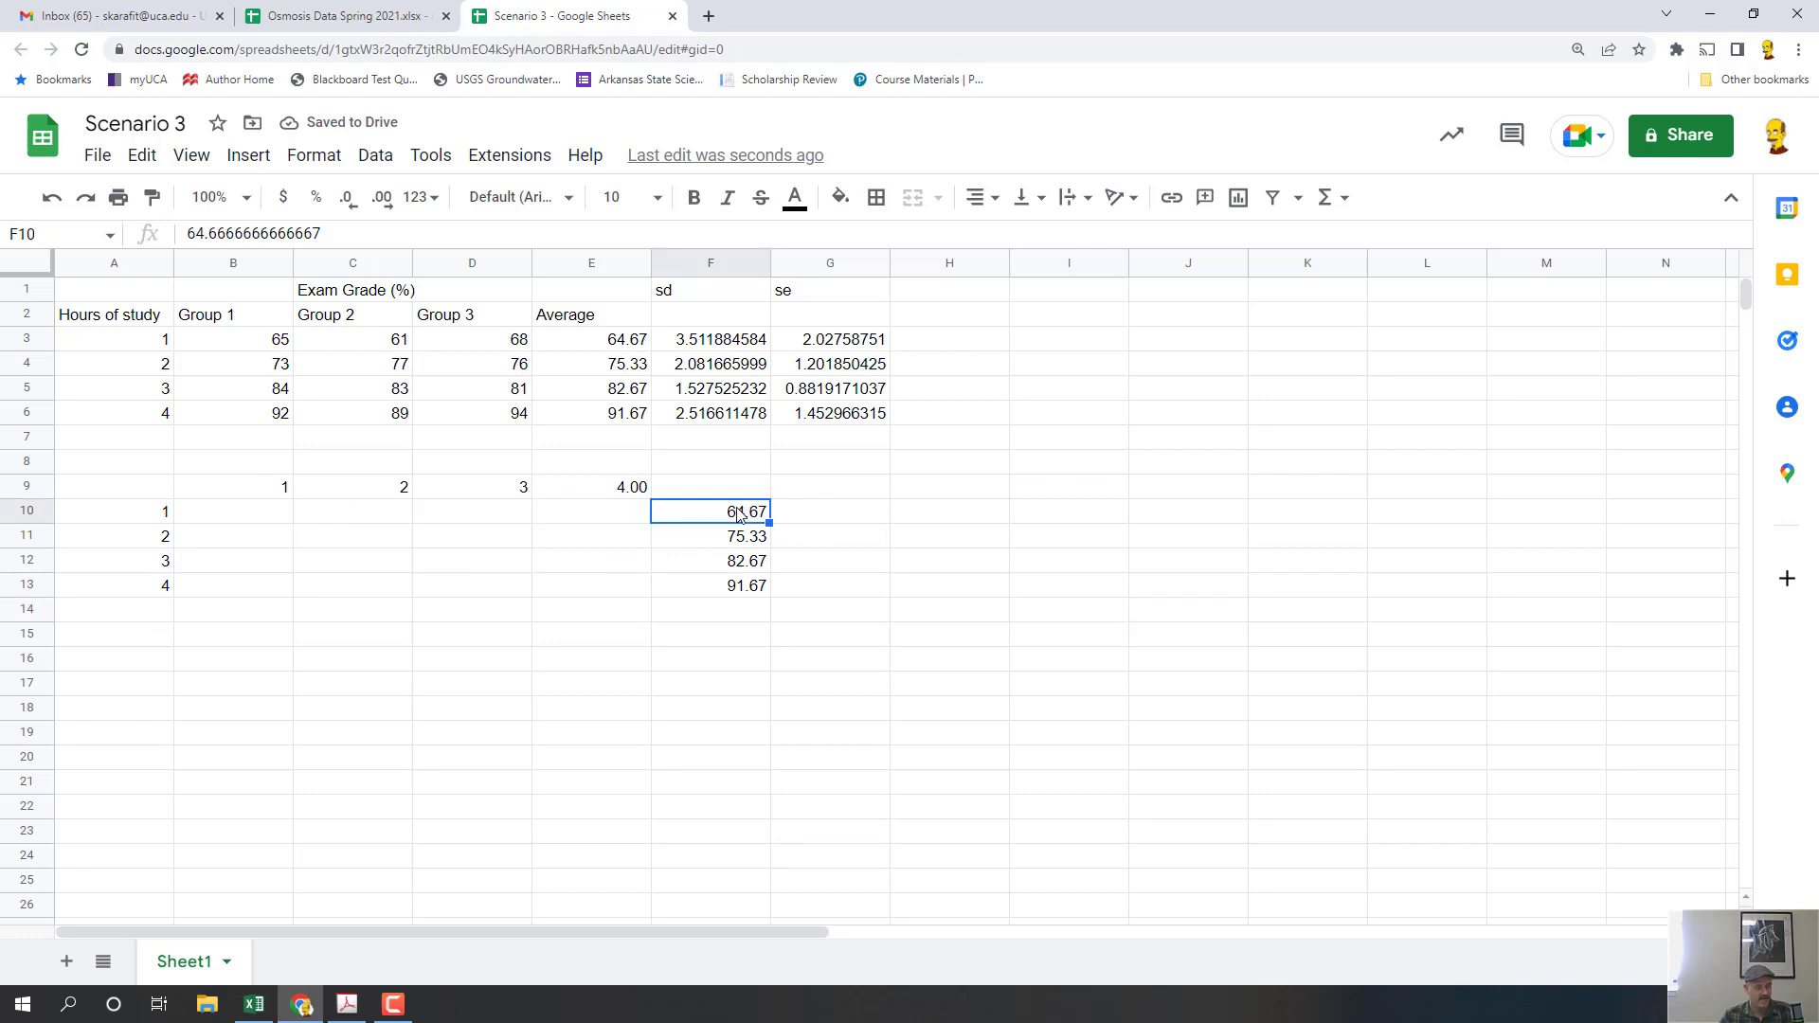
pyautogui.click(237, 519)
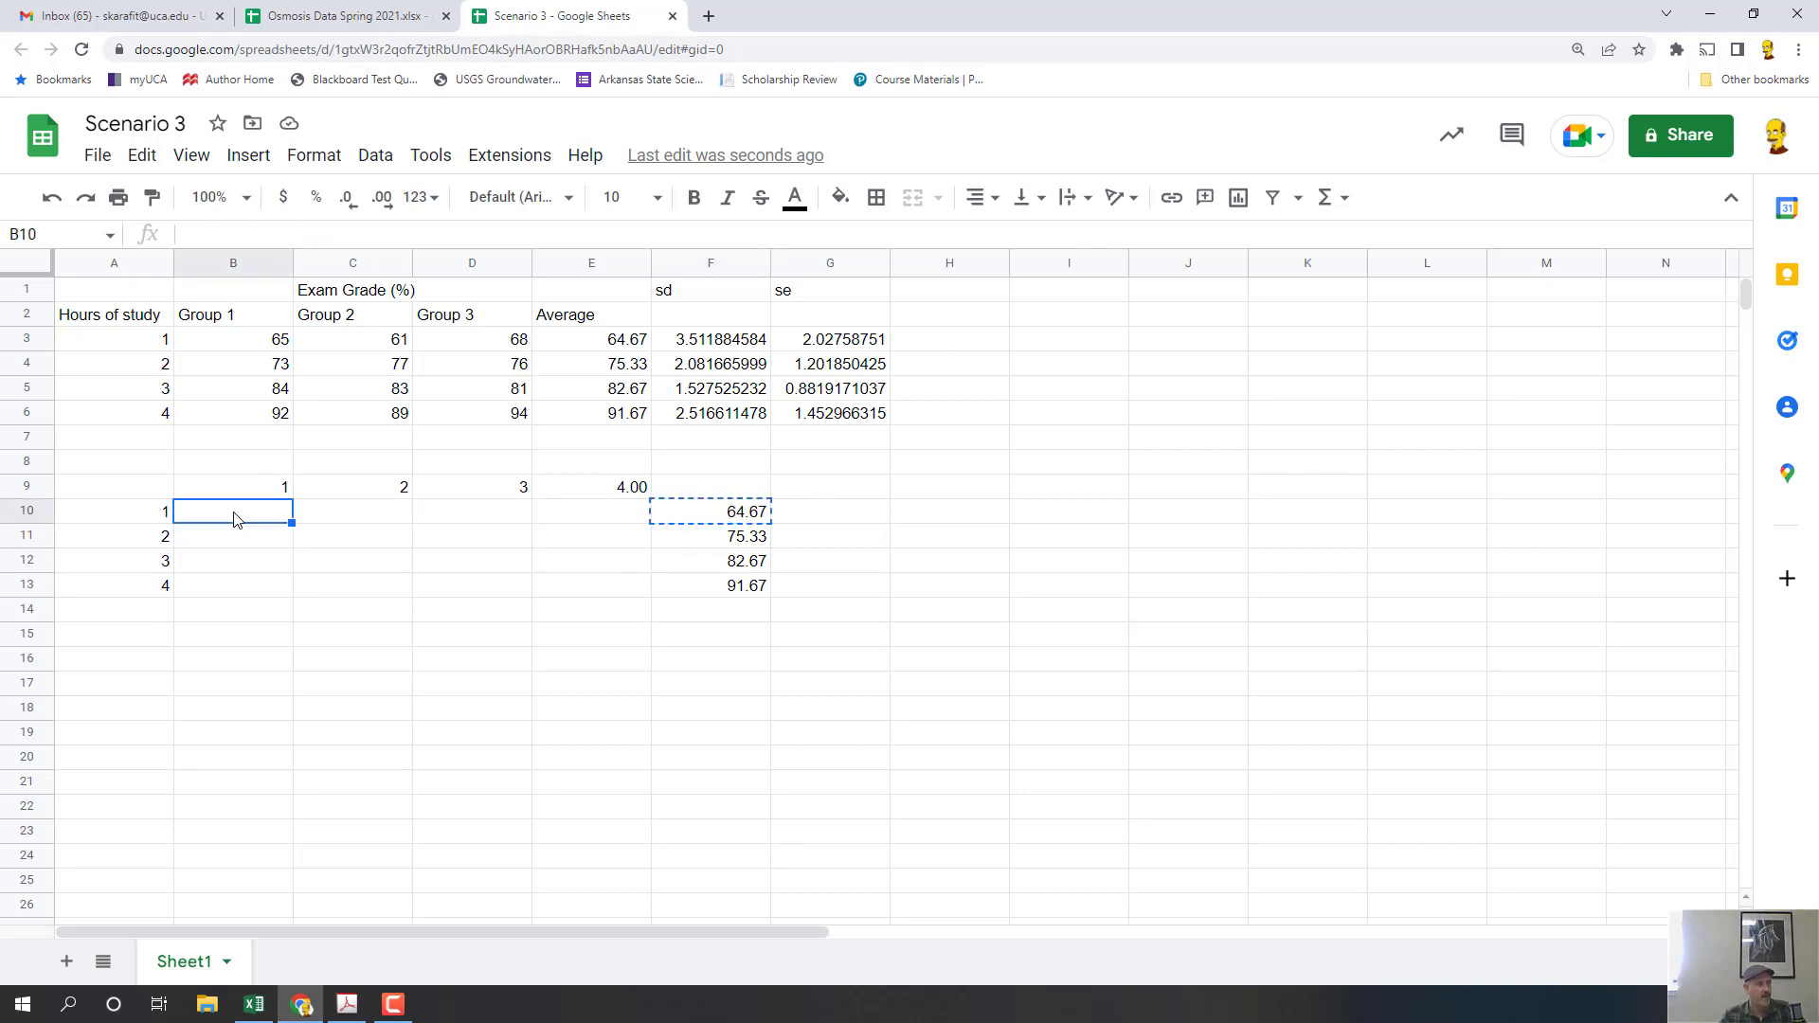
pyautogui.hotkey('ctrl', 'v')
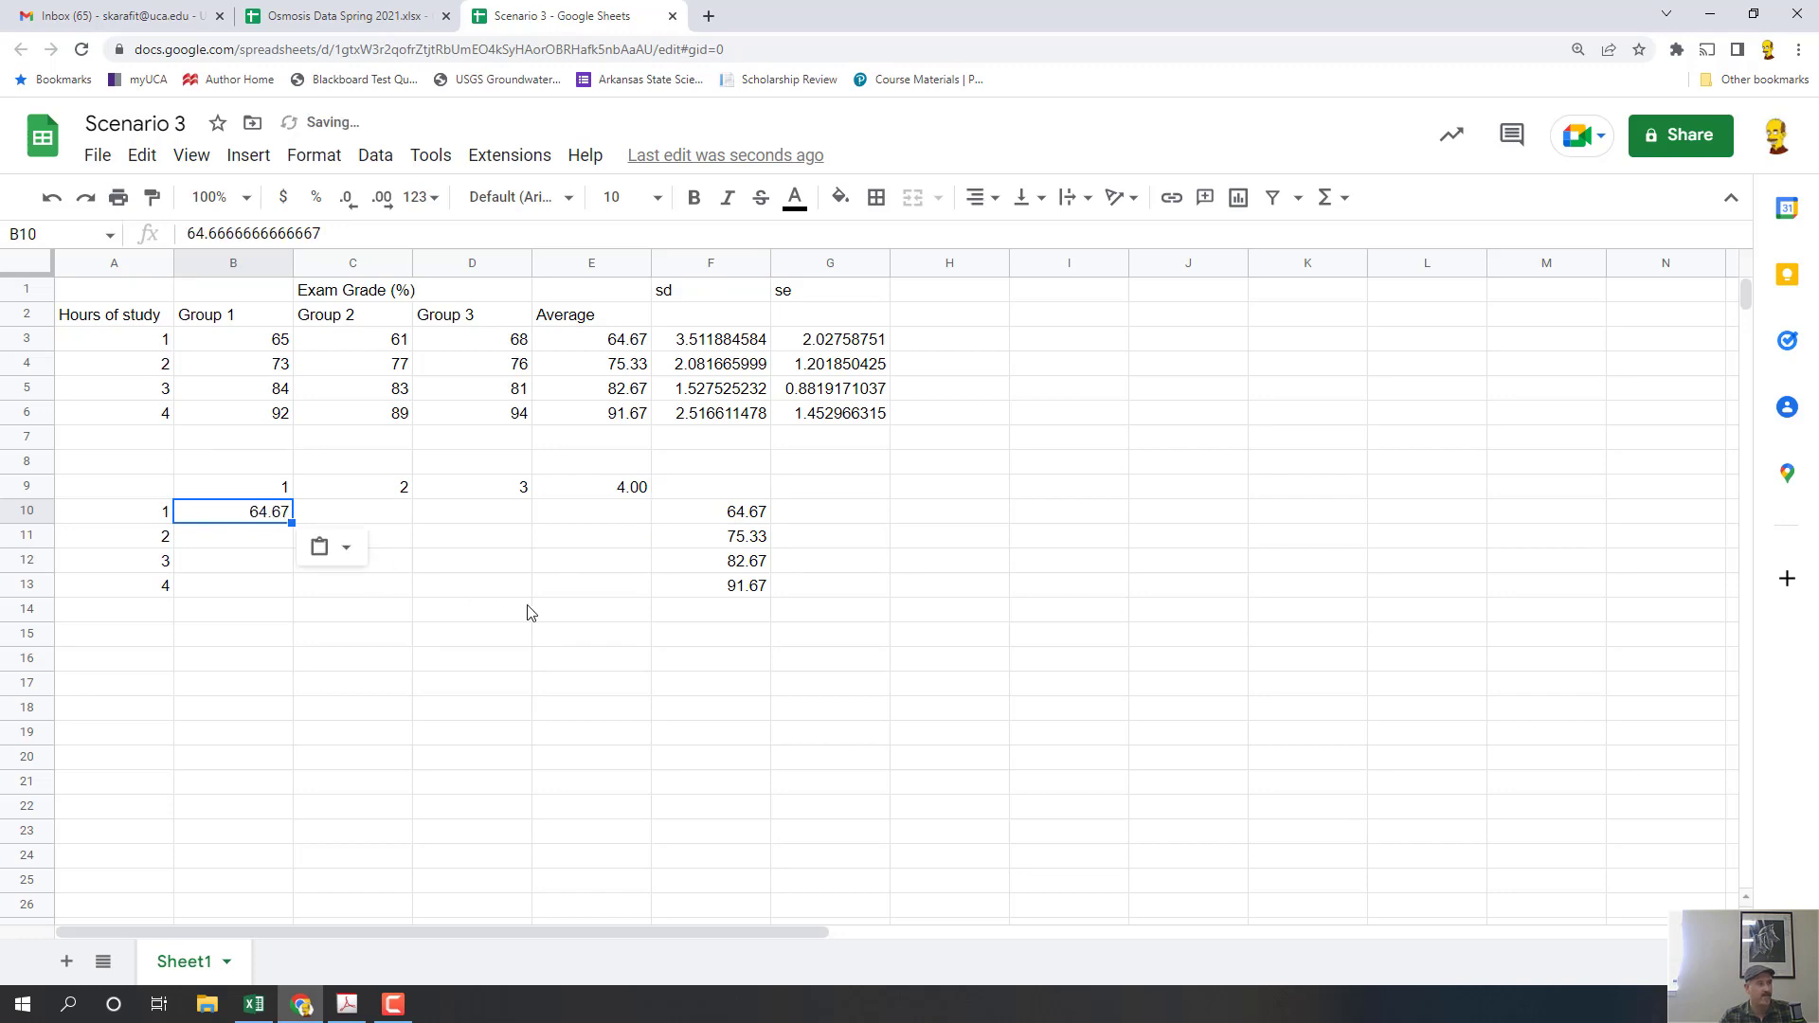
pyautogui.click(744, 536)
pyautogui.hotkey('ctrl', 'c')
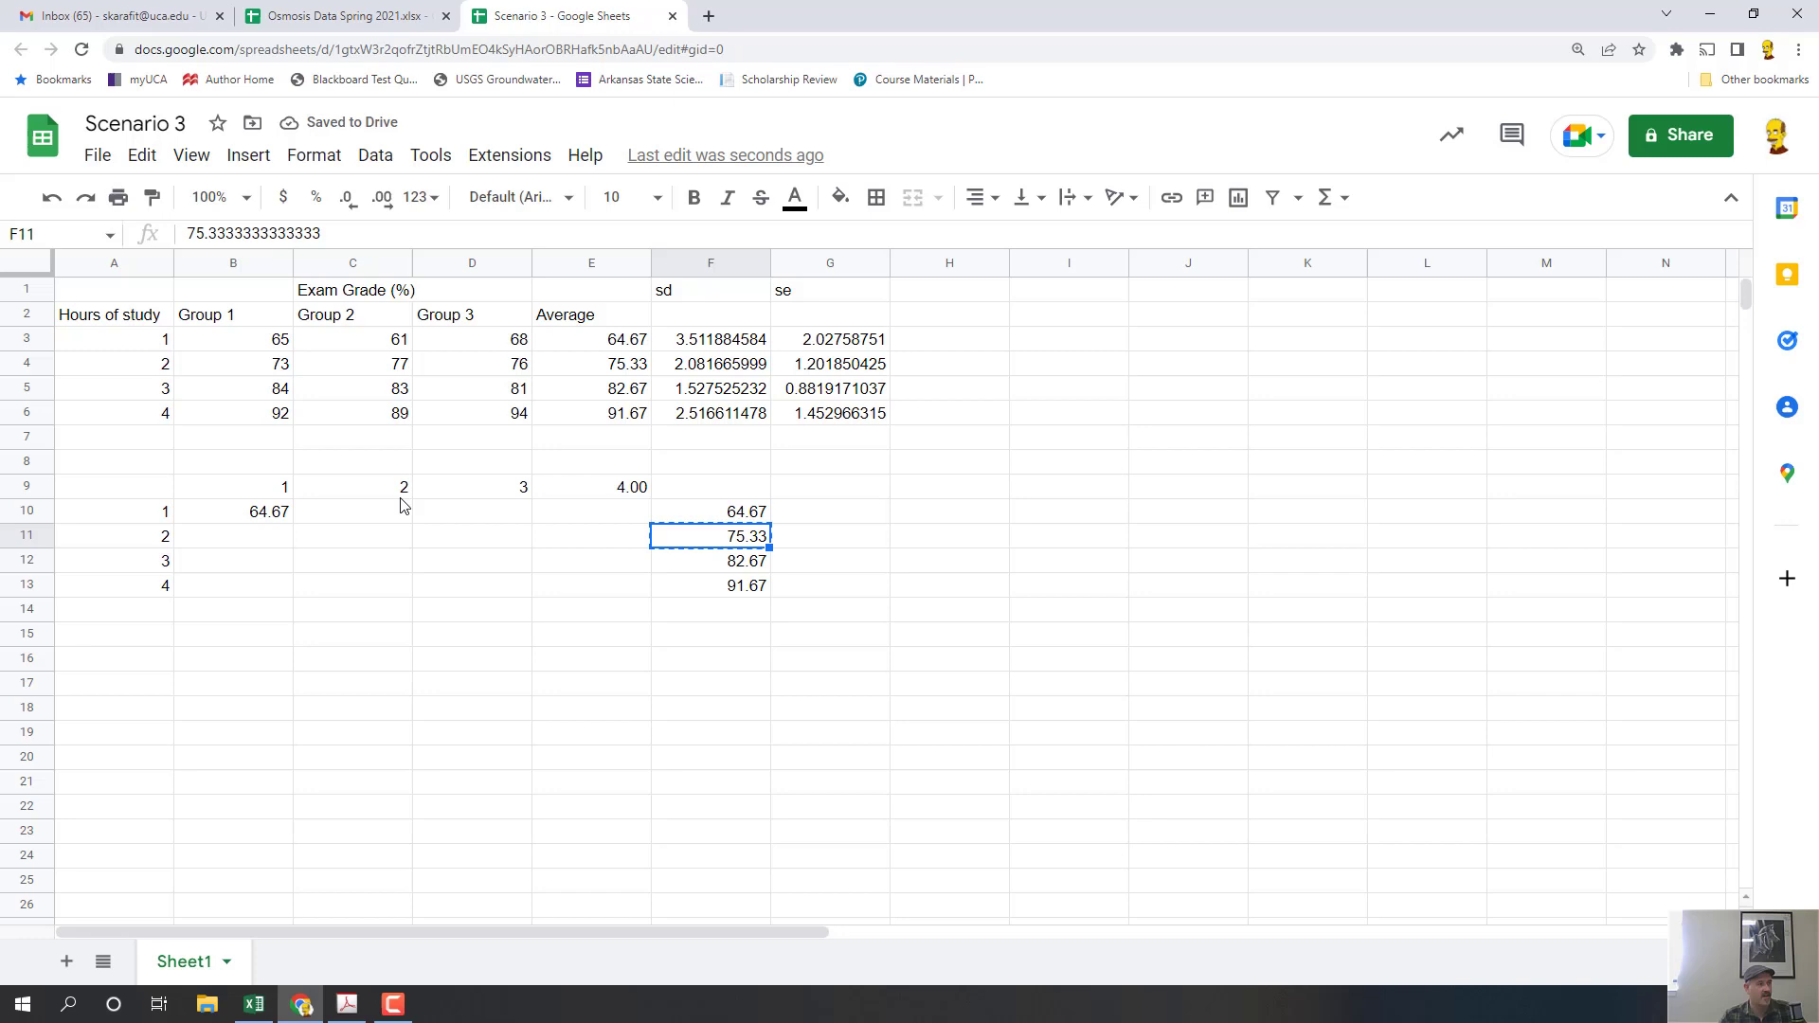
pyautogui.click(377, 538)
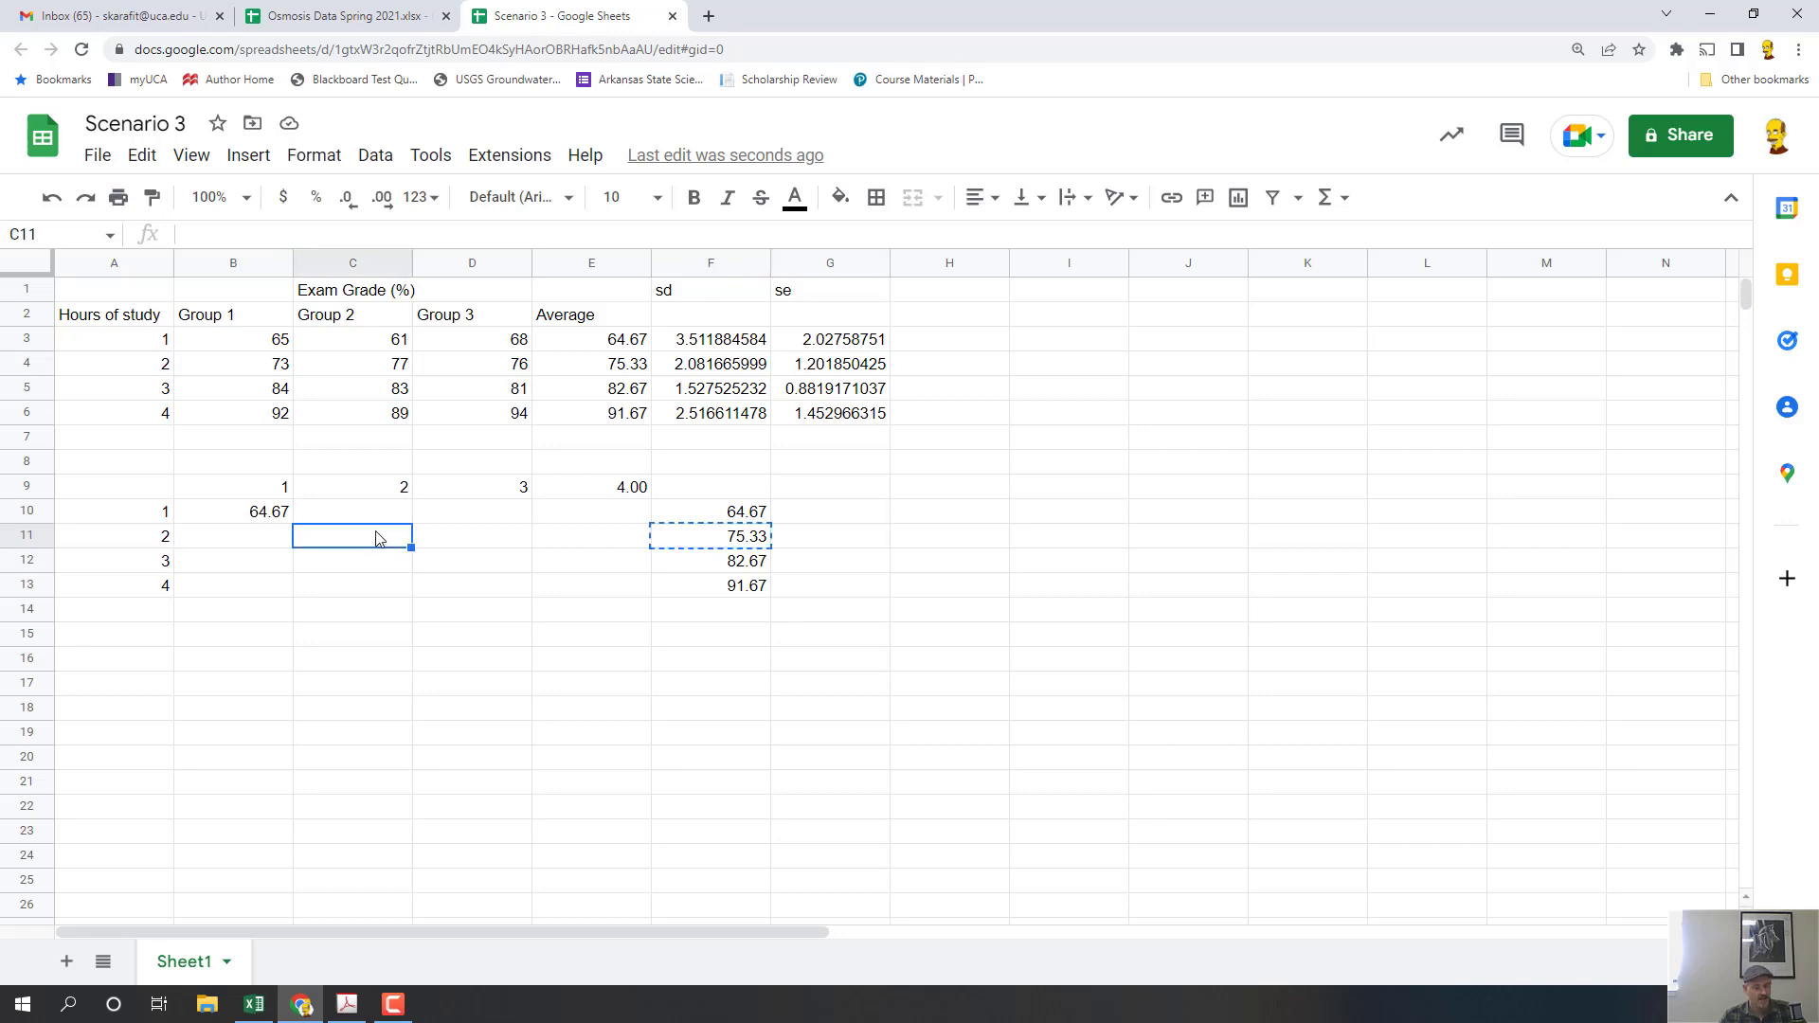
pyautogui.hotkey('ctrl', 'v')
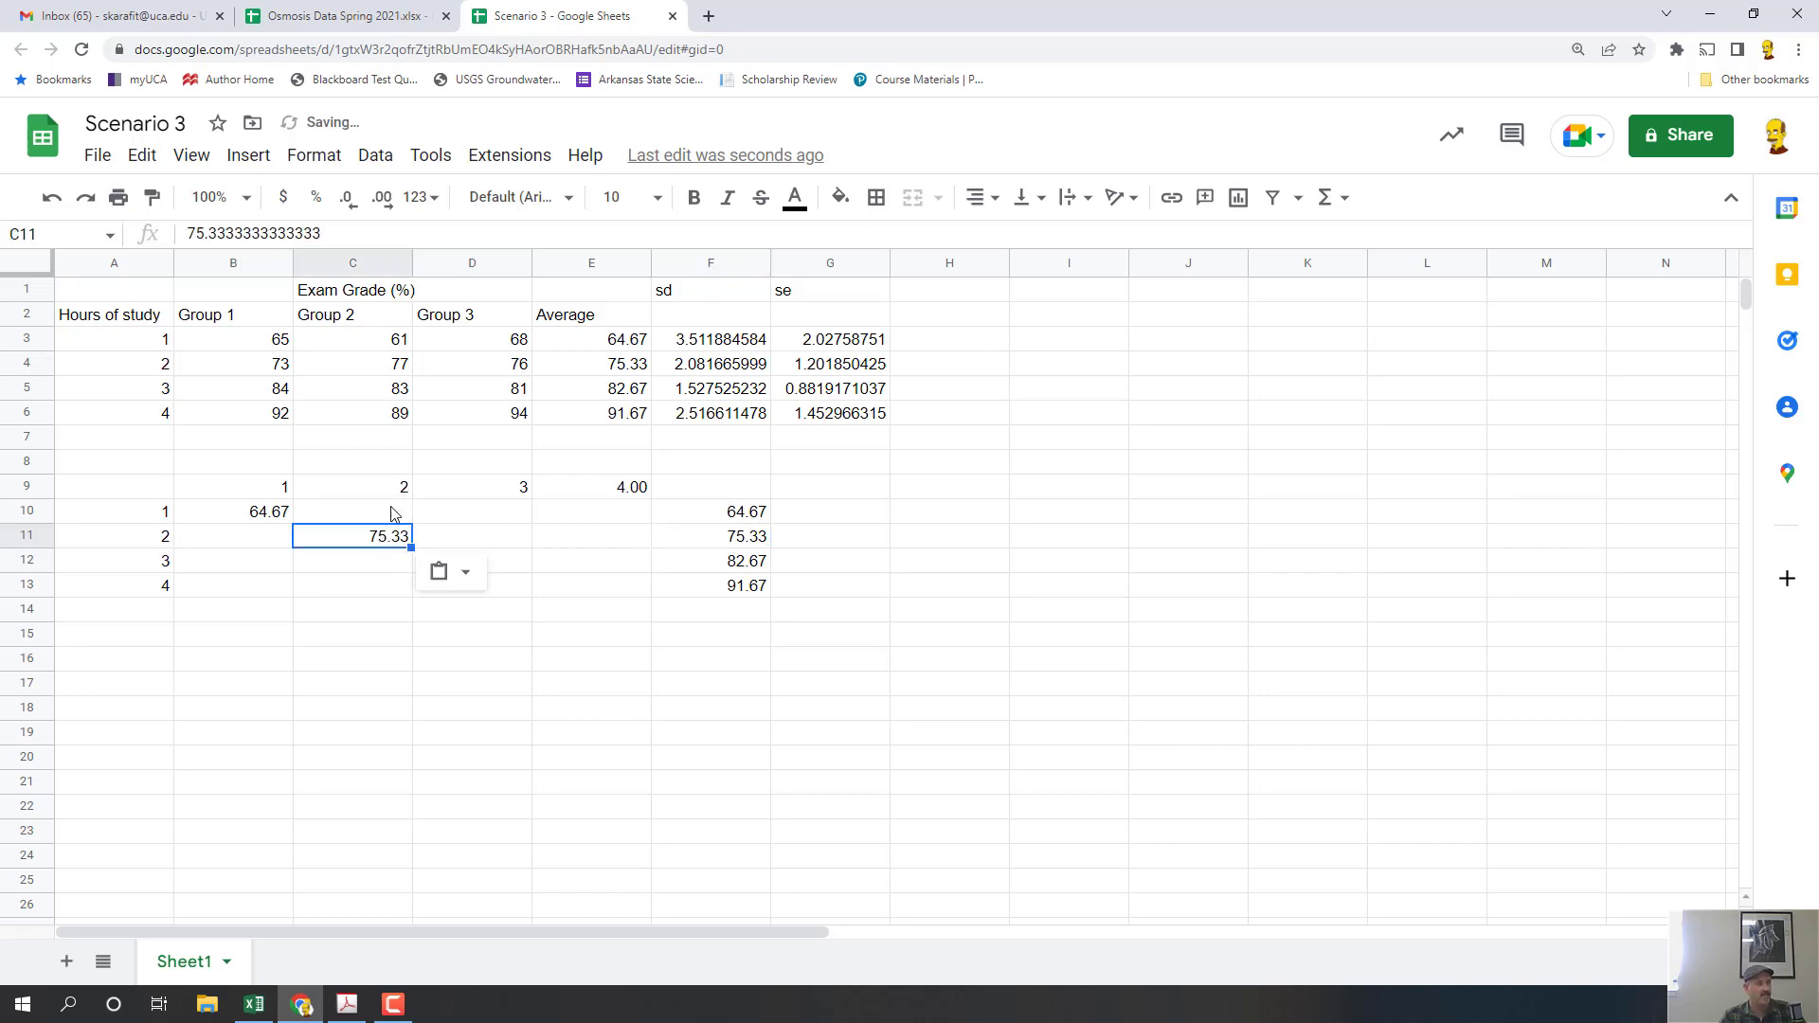
# - Copy 82.67 from F12 into D12 and 91.67 from F13 into E13
pyautogui.click(749, 566)
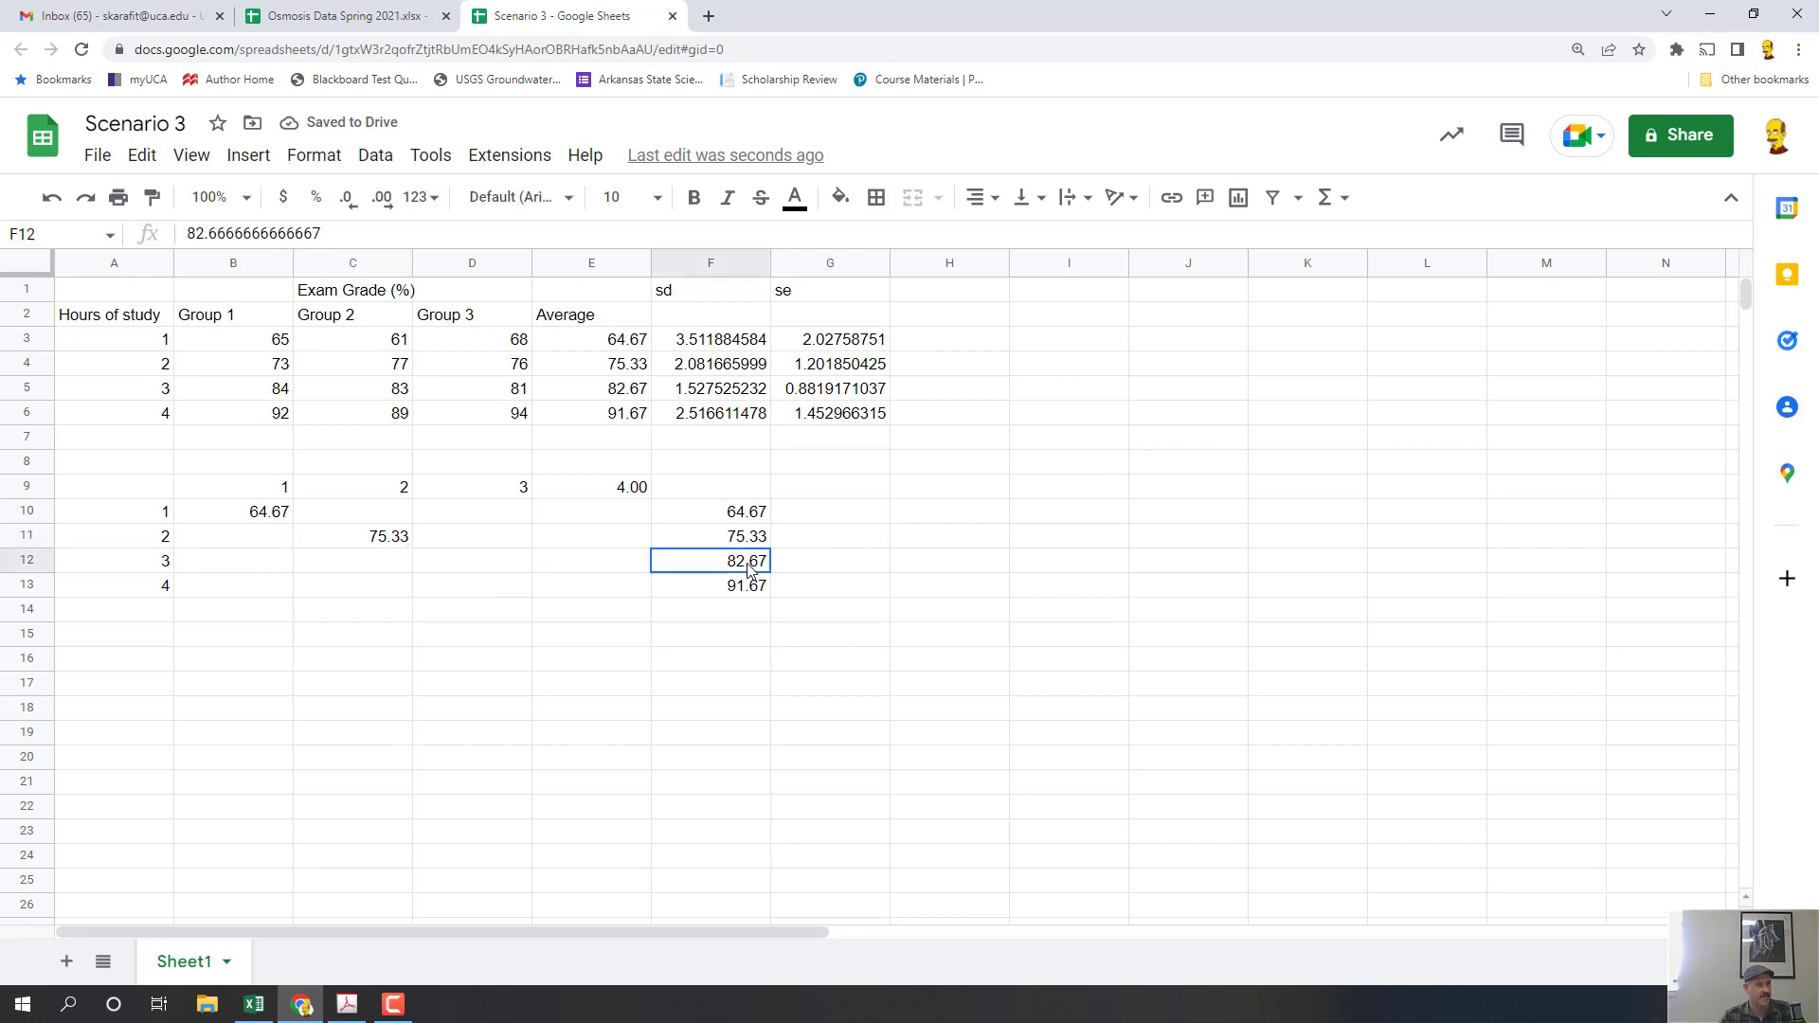
pyautogui.hotkey('ctrl', 'c')
pyautogui.click(476, 566)
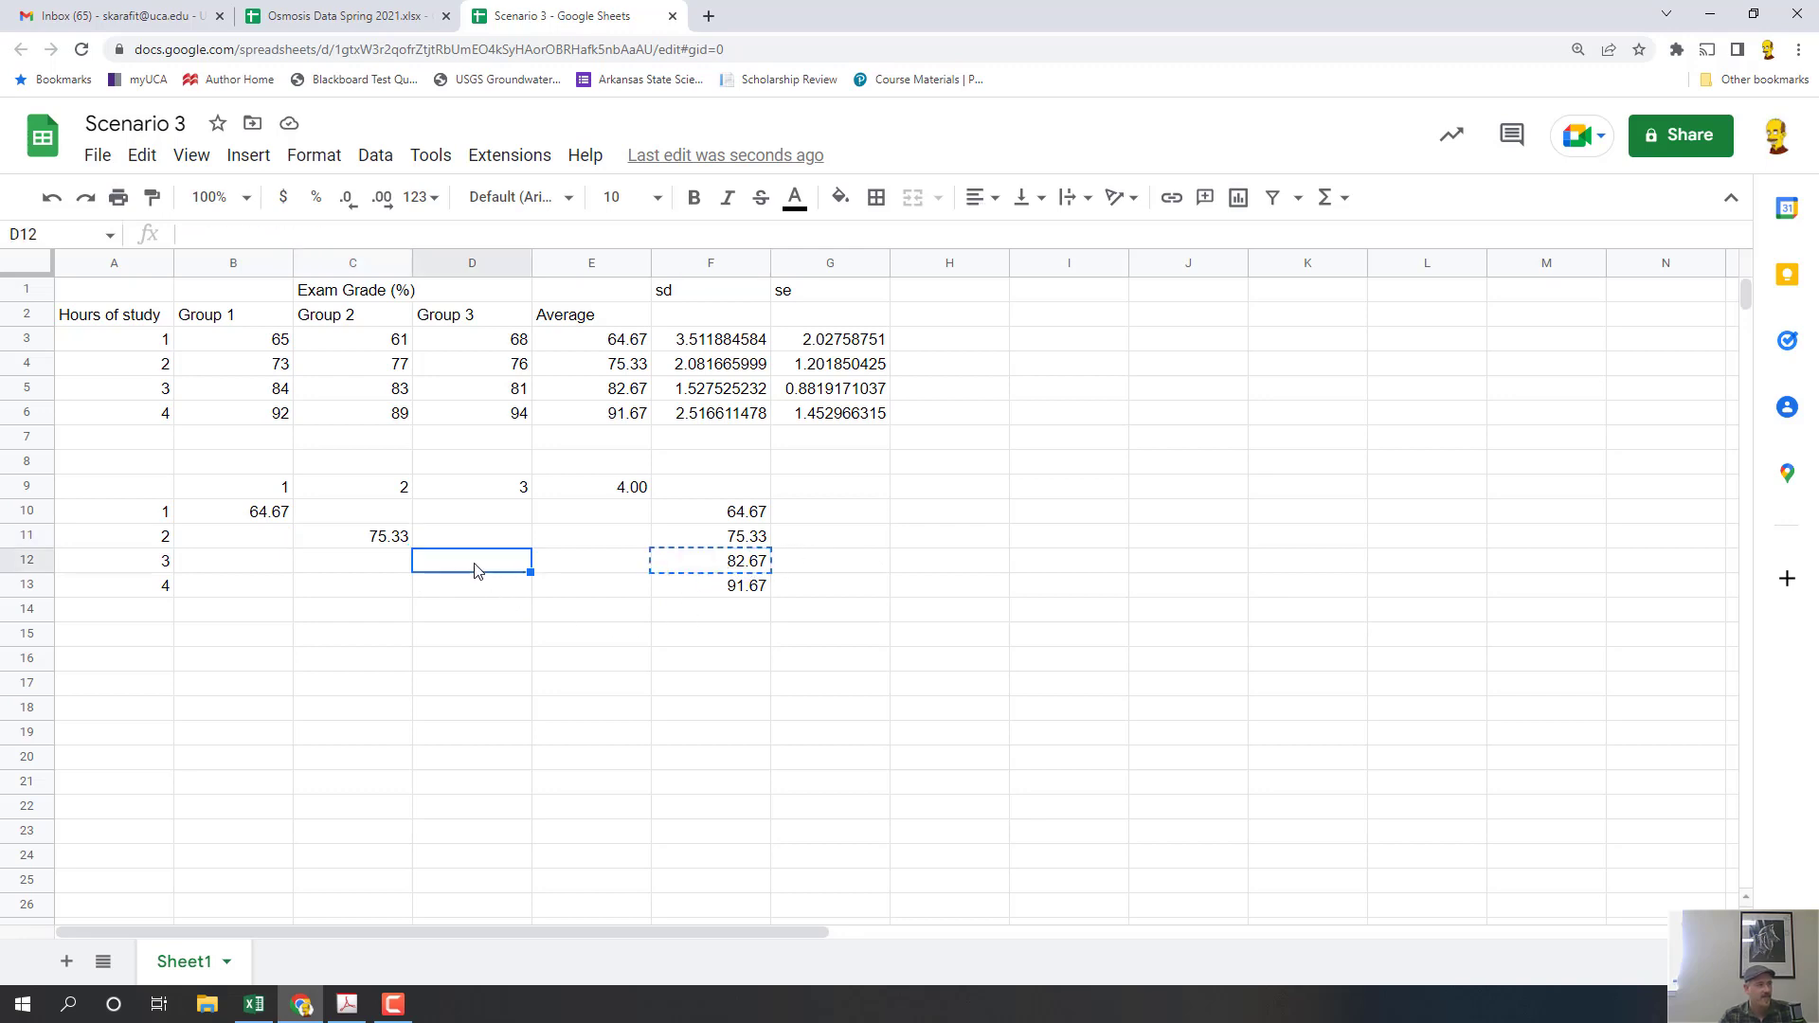
pyautogui.hotkey('ctrl', 'v')
pyautogui.click(737, 584)
pyautogui.hotkey('ctrl', 'c')
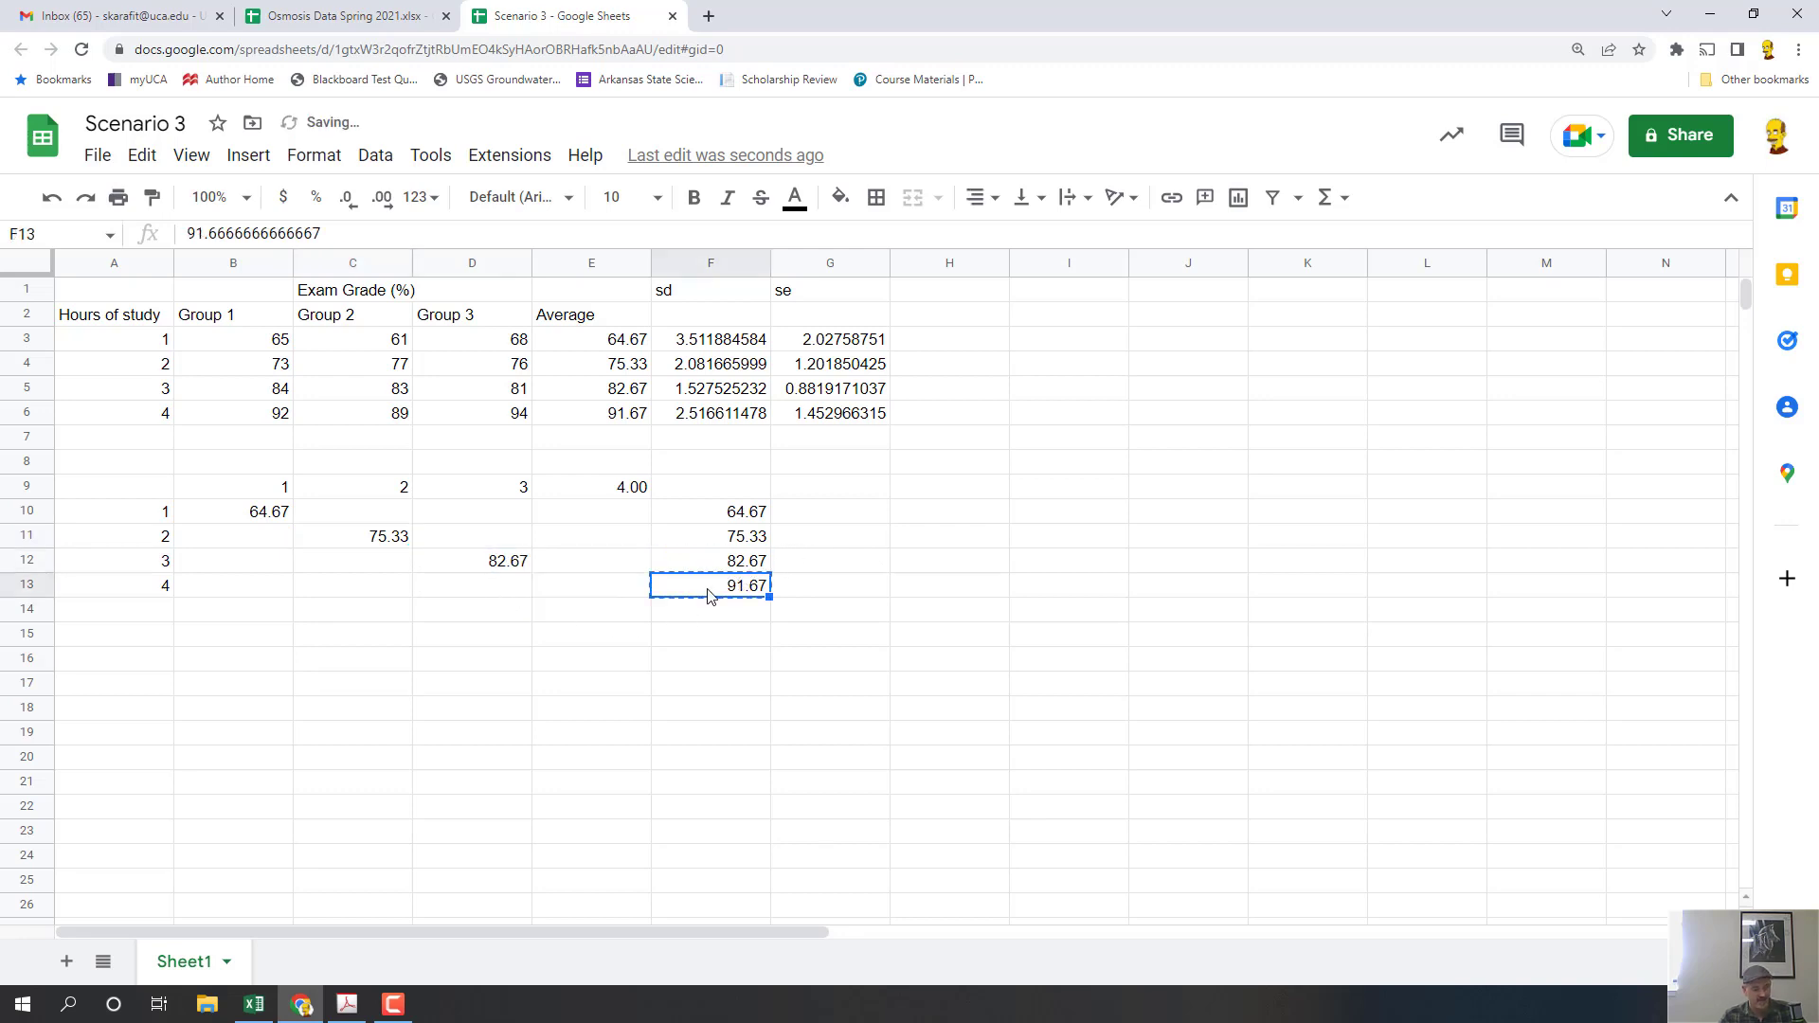
pyautogui.click(607, 589)
pyautogui.hotkey('ctrl', 'v')
pyautogui.click(1137, 616)
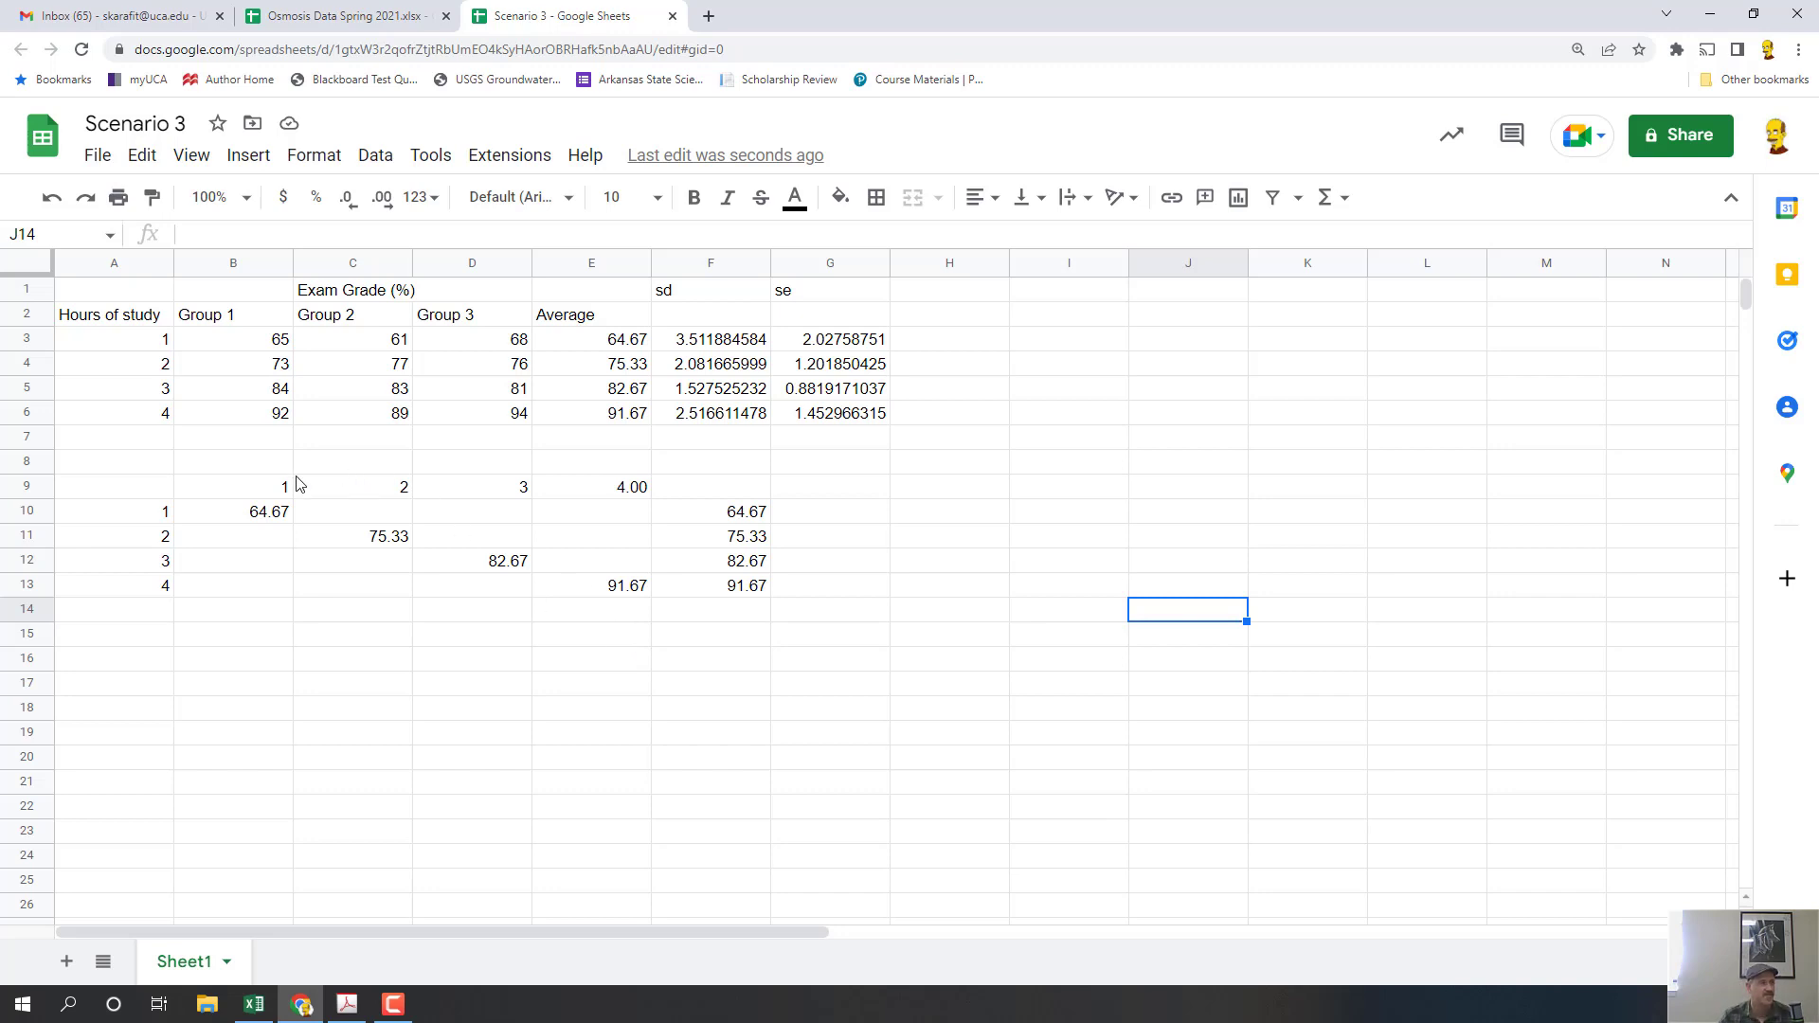
# - Delete the 1, 2, 3, 4.00 in row 9 and select the staggered block A10:F14
pyautogui.moveTo(266, 484); pyautogui.dragTo(711, 485)
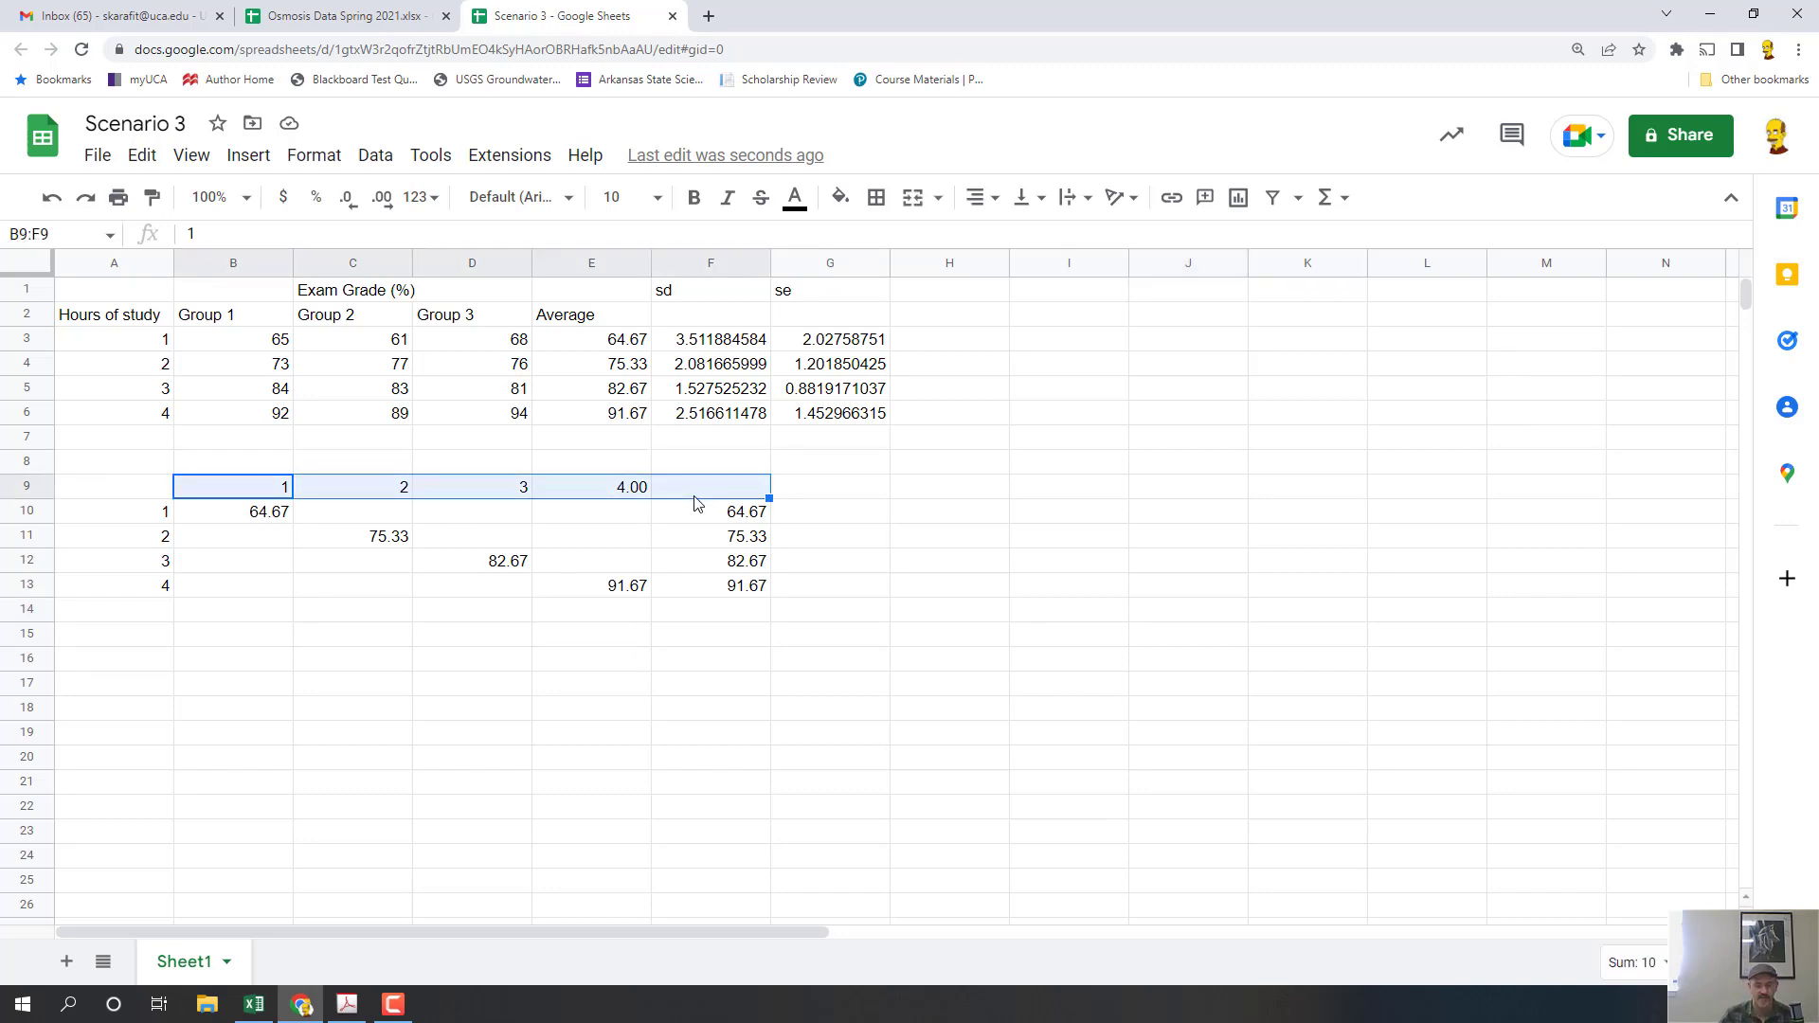
pyautogui.press('Delete')
pyautogui.click(908, 585)
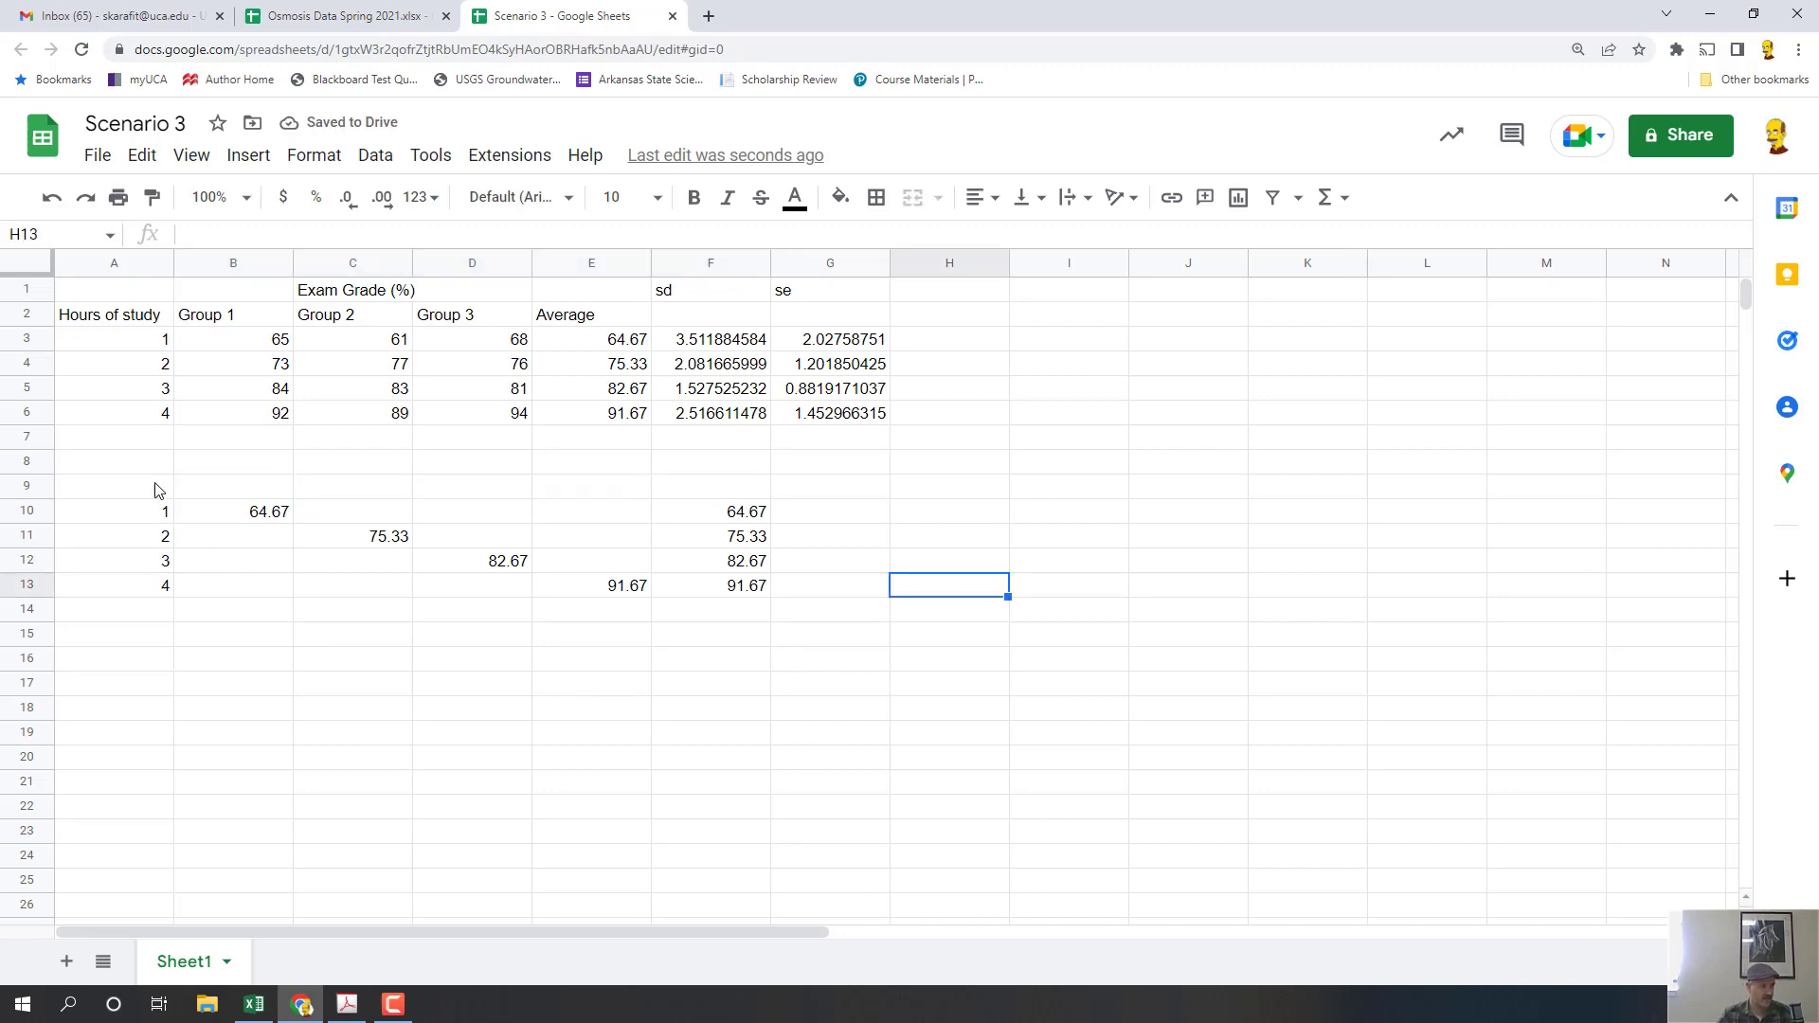
pyautogui.moveTo(157, 514); pyautogui.dragTo(729, 614)
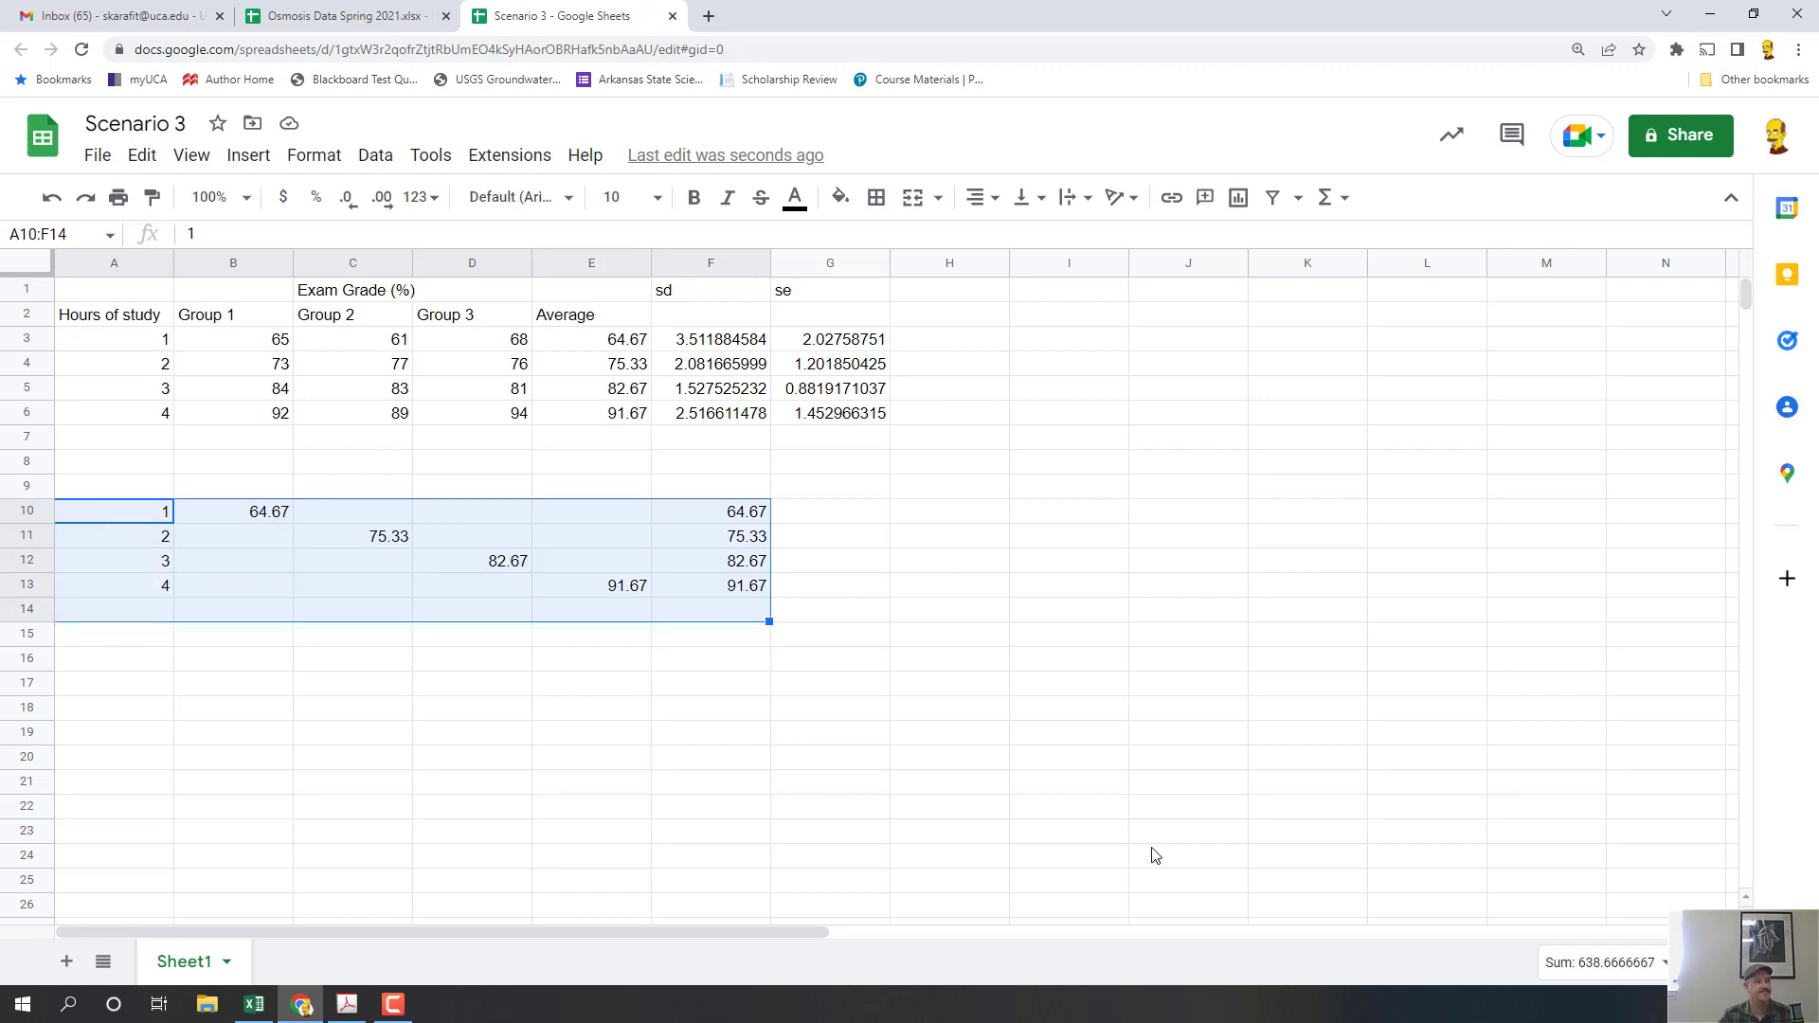
pyautogui.click(239, 157)
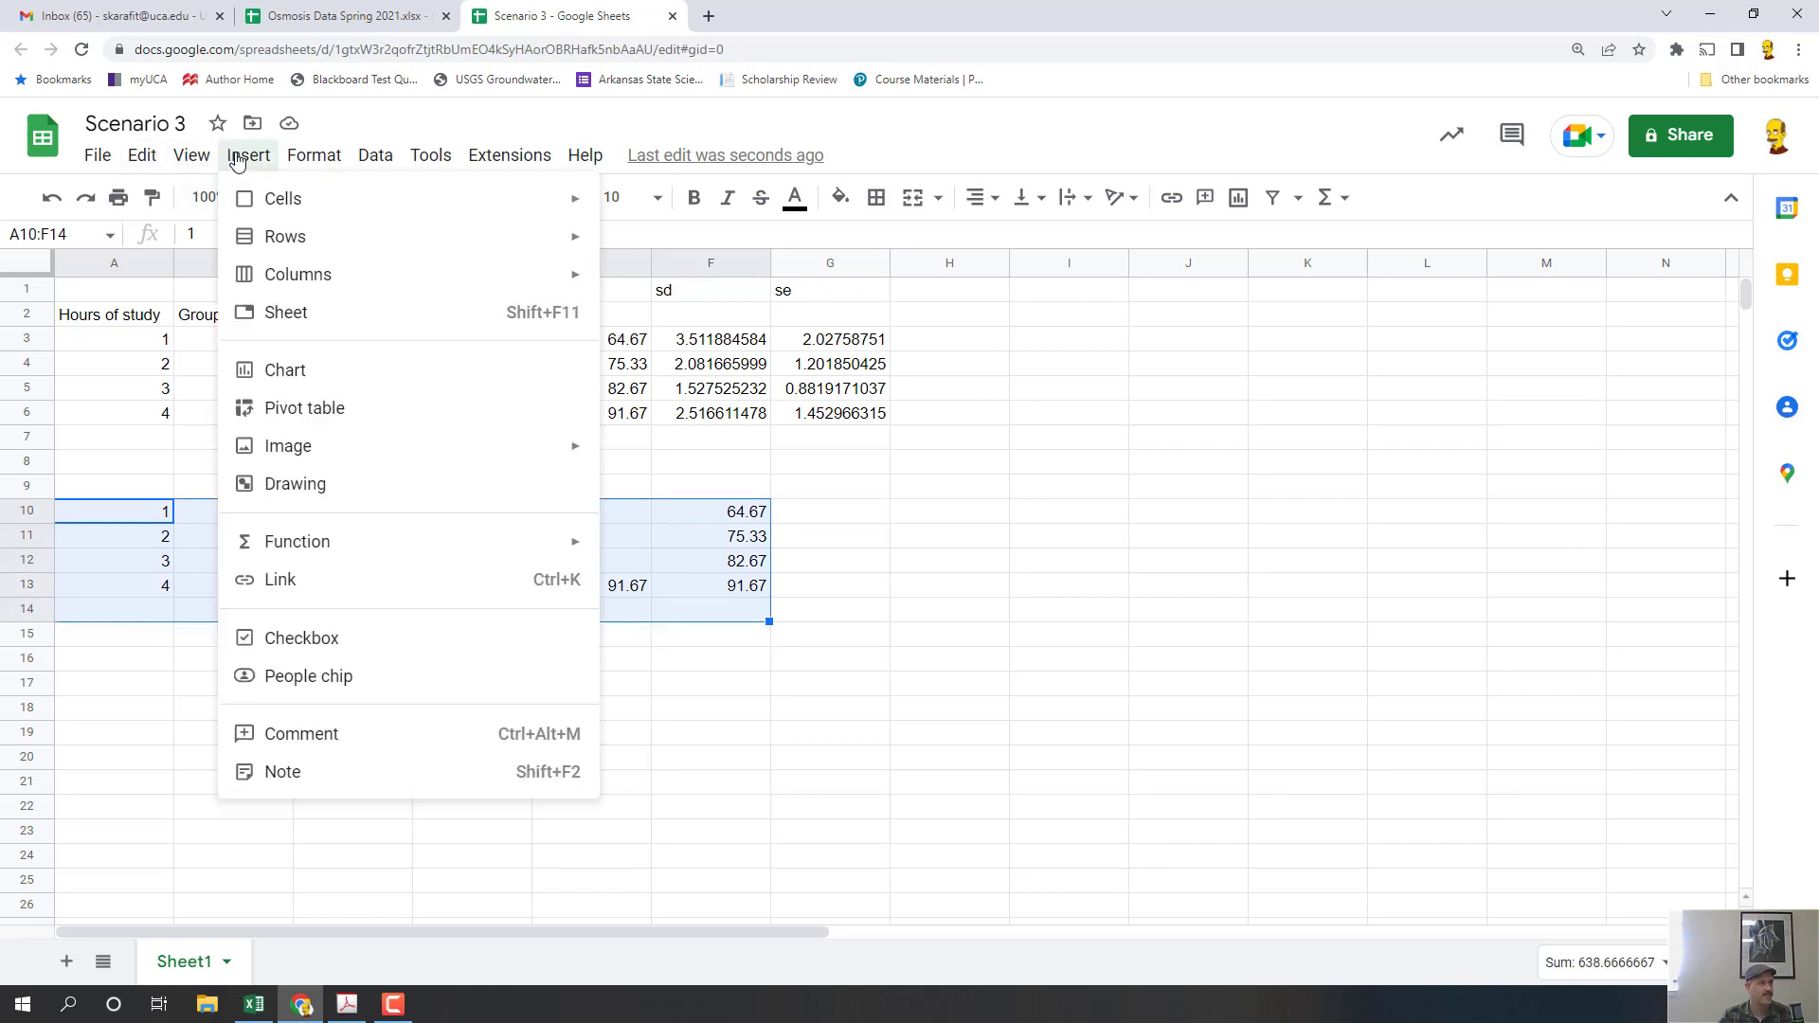
# - Insert a chart from the selected block and move it to the right of the data
pyautogui.click(1295, 144)
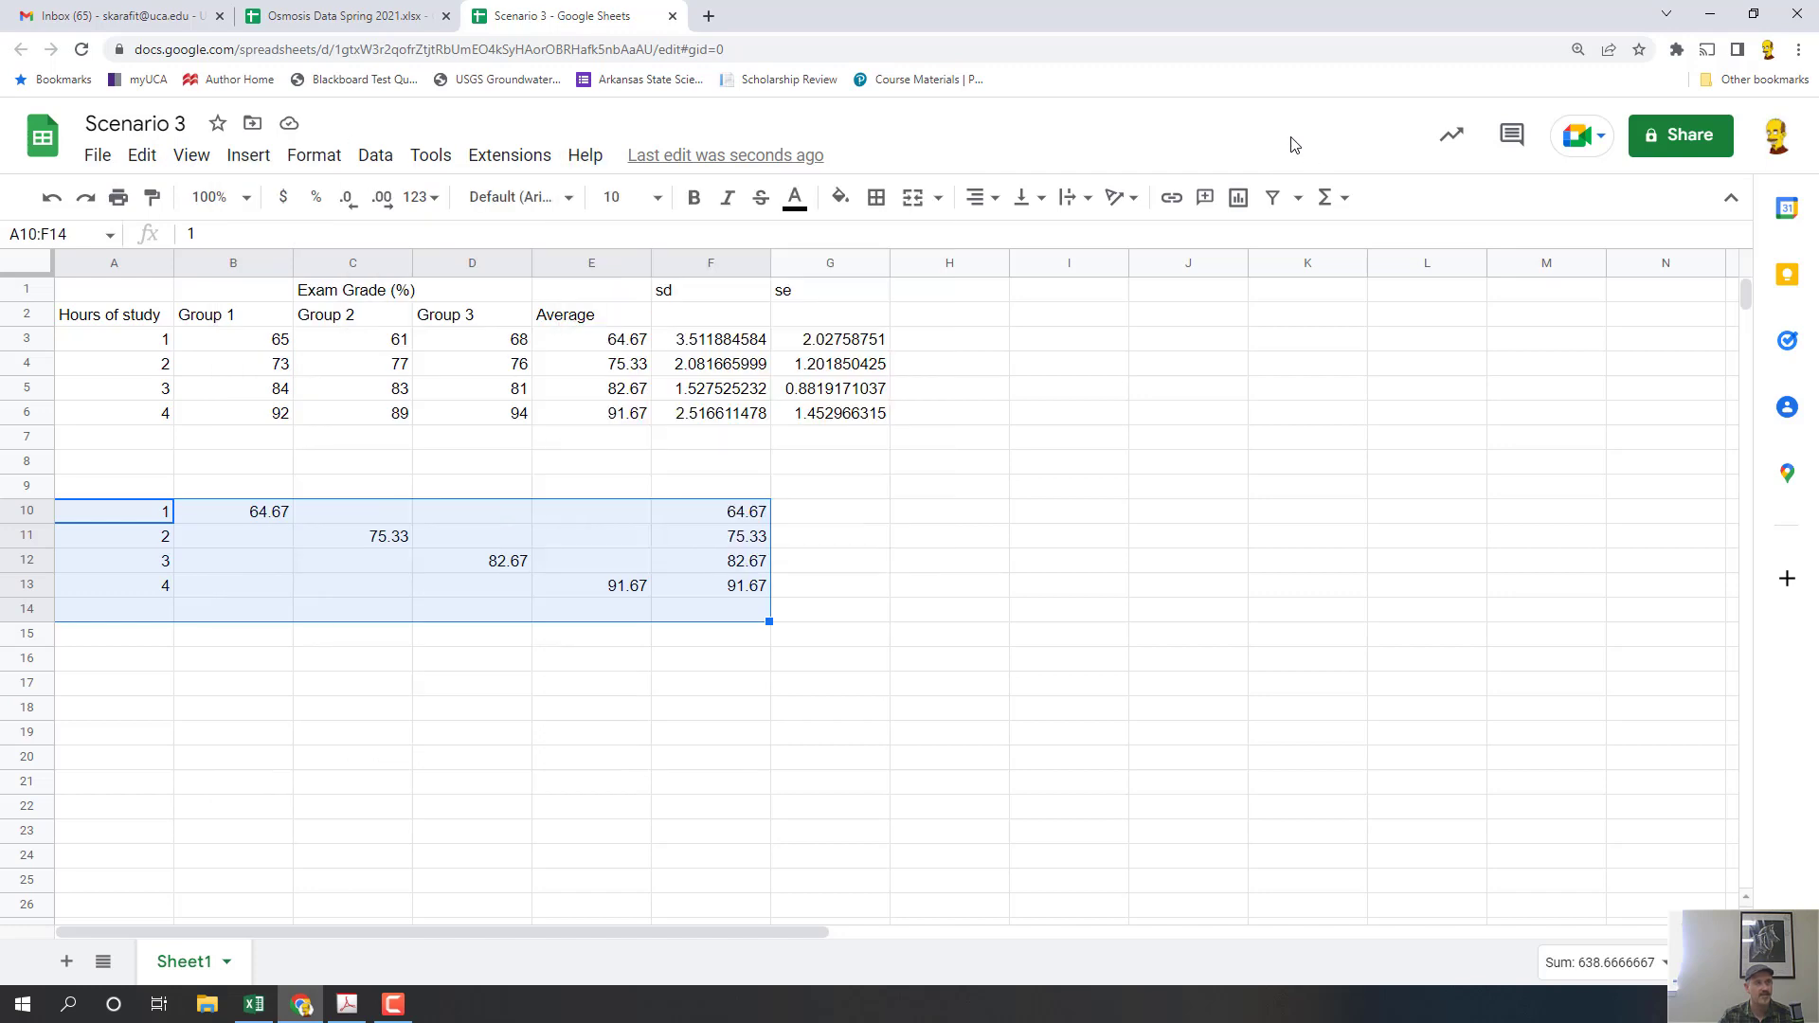
pyautogui.click(1238, 204)
pyautogui.click(1237, 199)
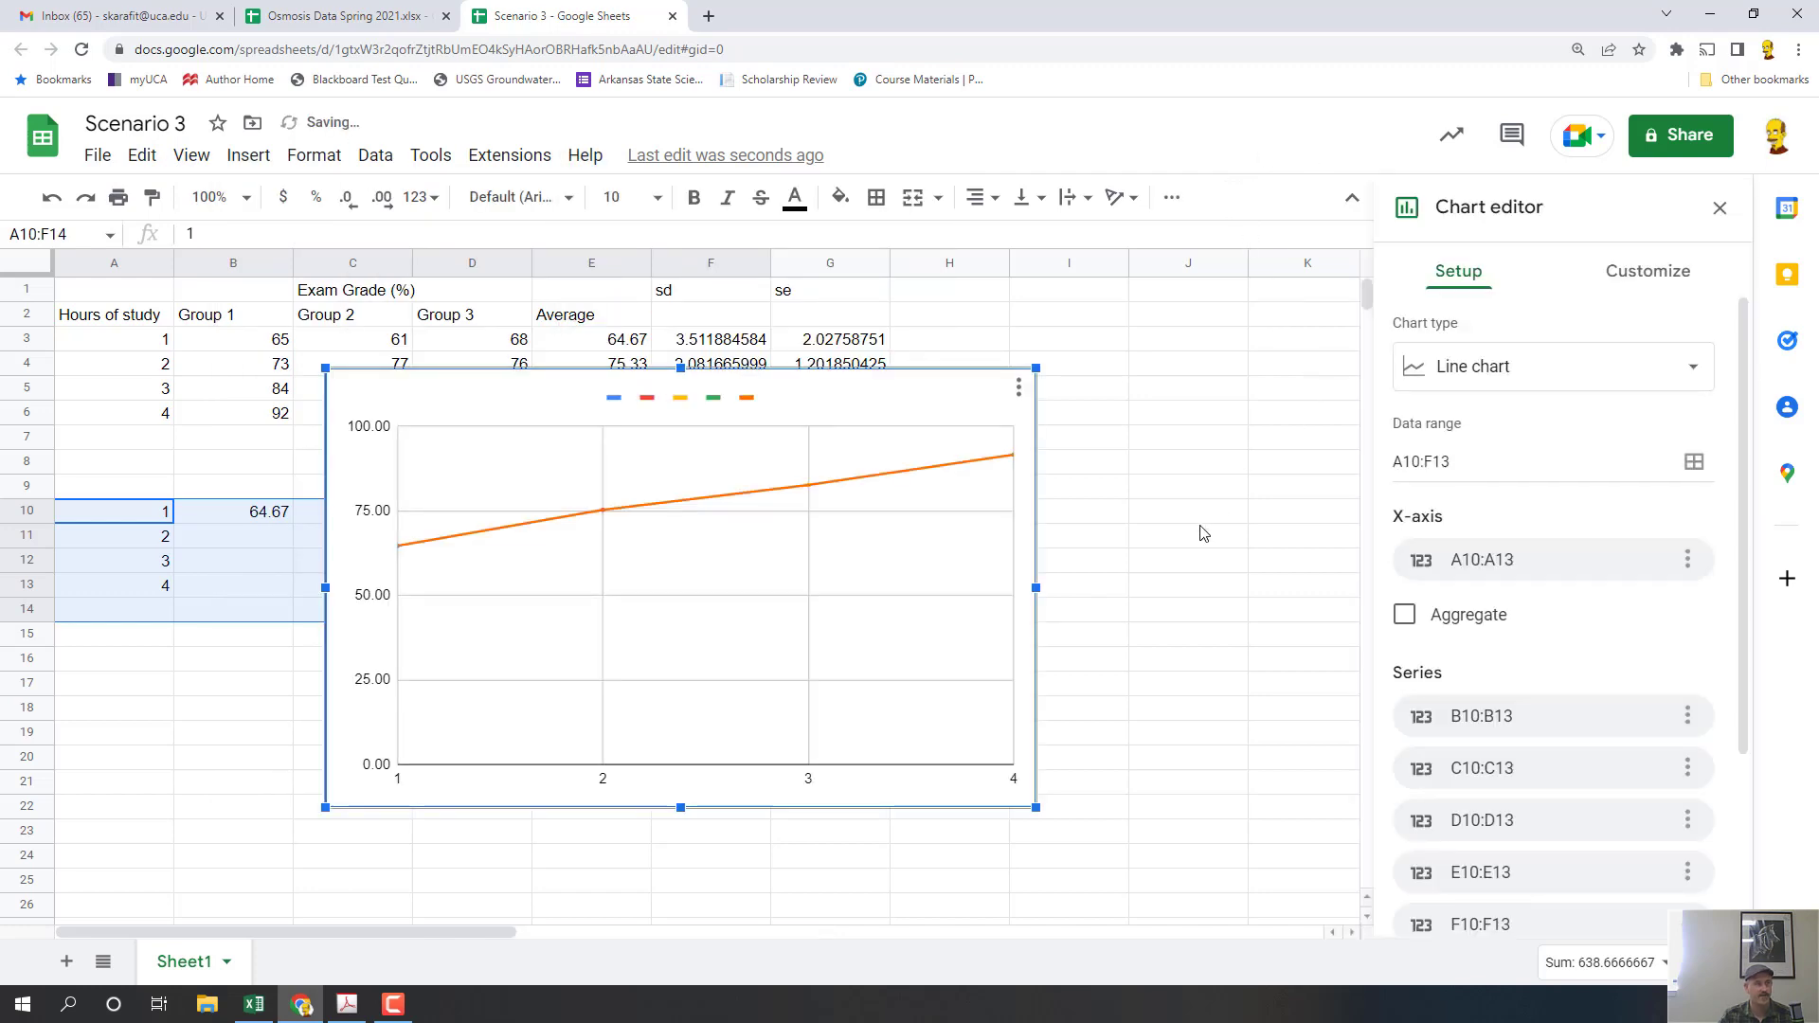
pyautogui.moveTo(781, 381); pyautogui.dragTo(1012, 407)
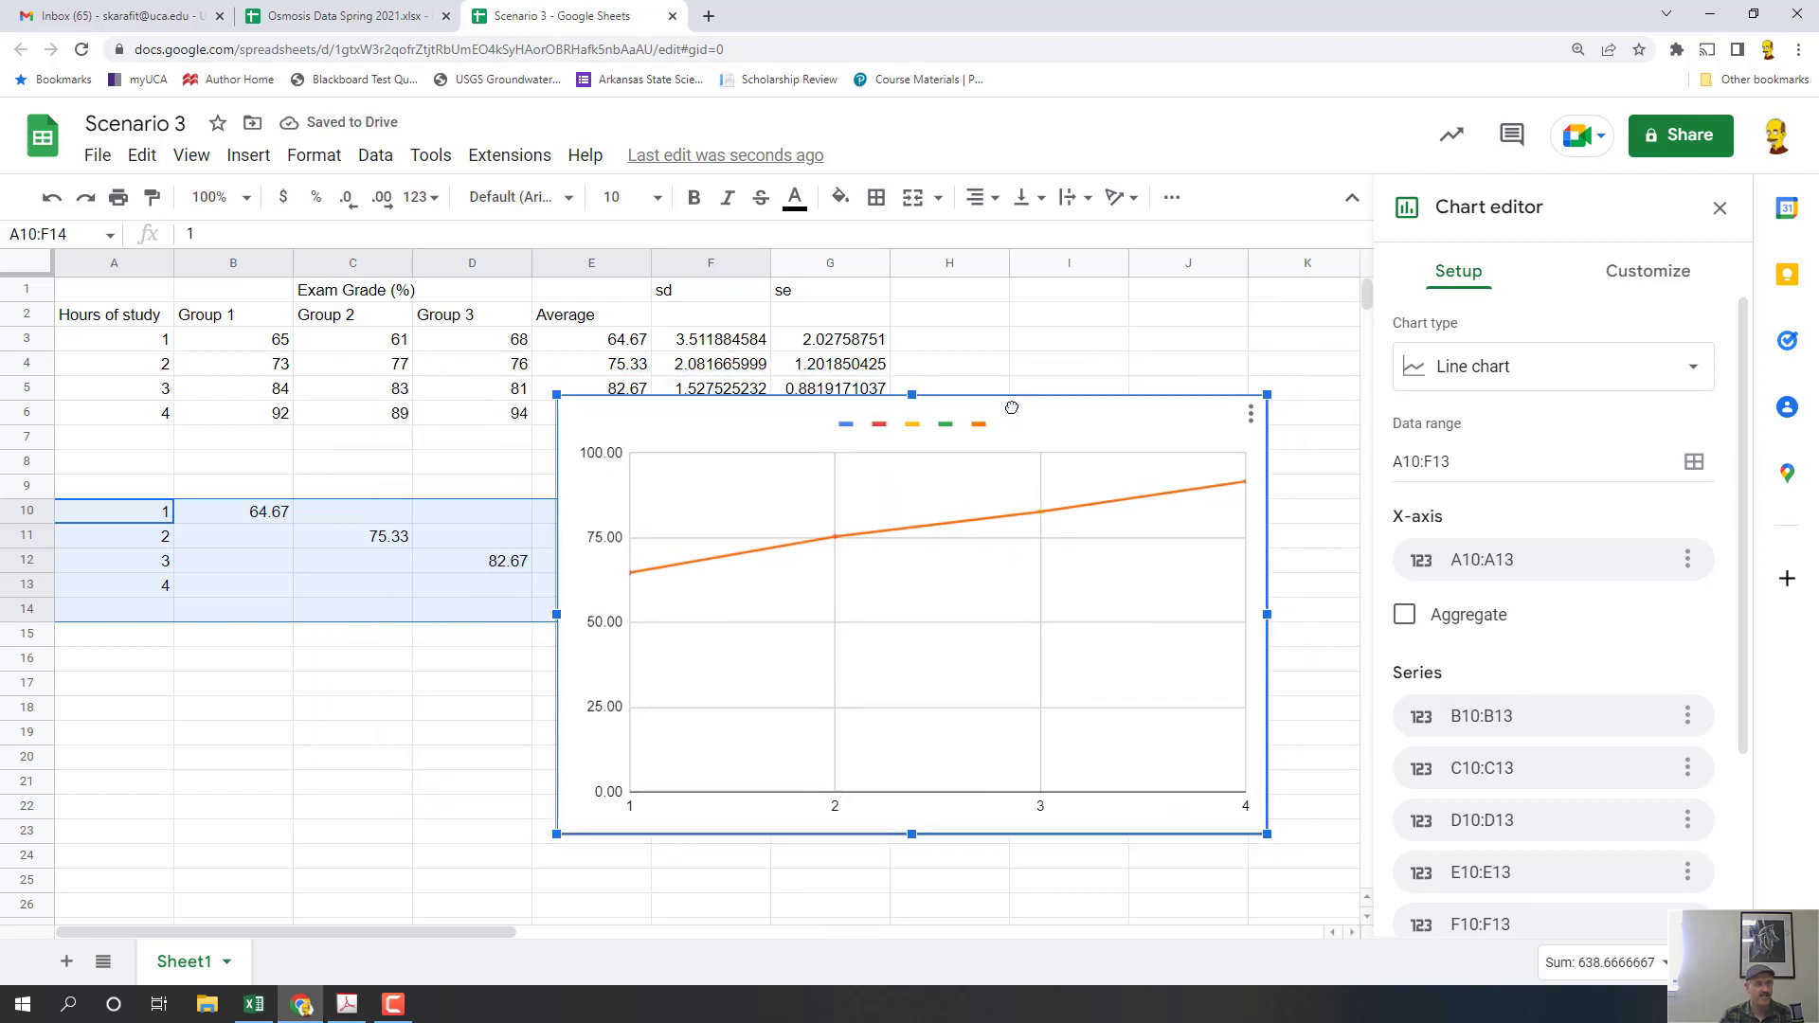
# - Change the chart type to Scatter chart
pyautogui.click(1510, 365)
pyautogui.scroll(-2, 1577, 502)
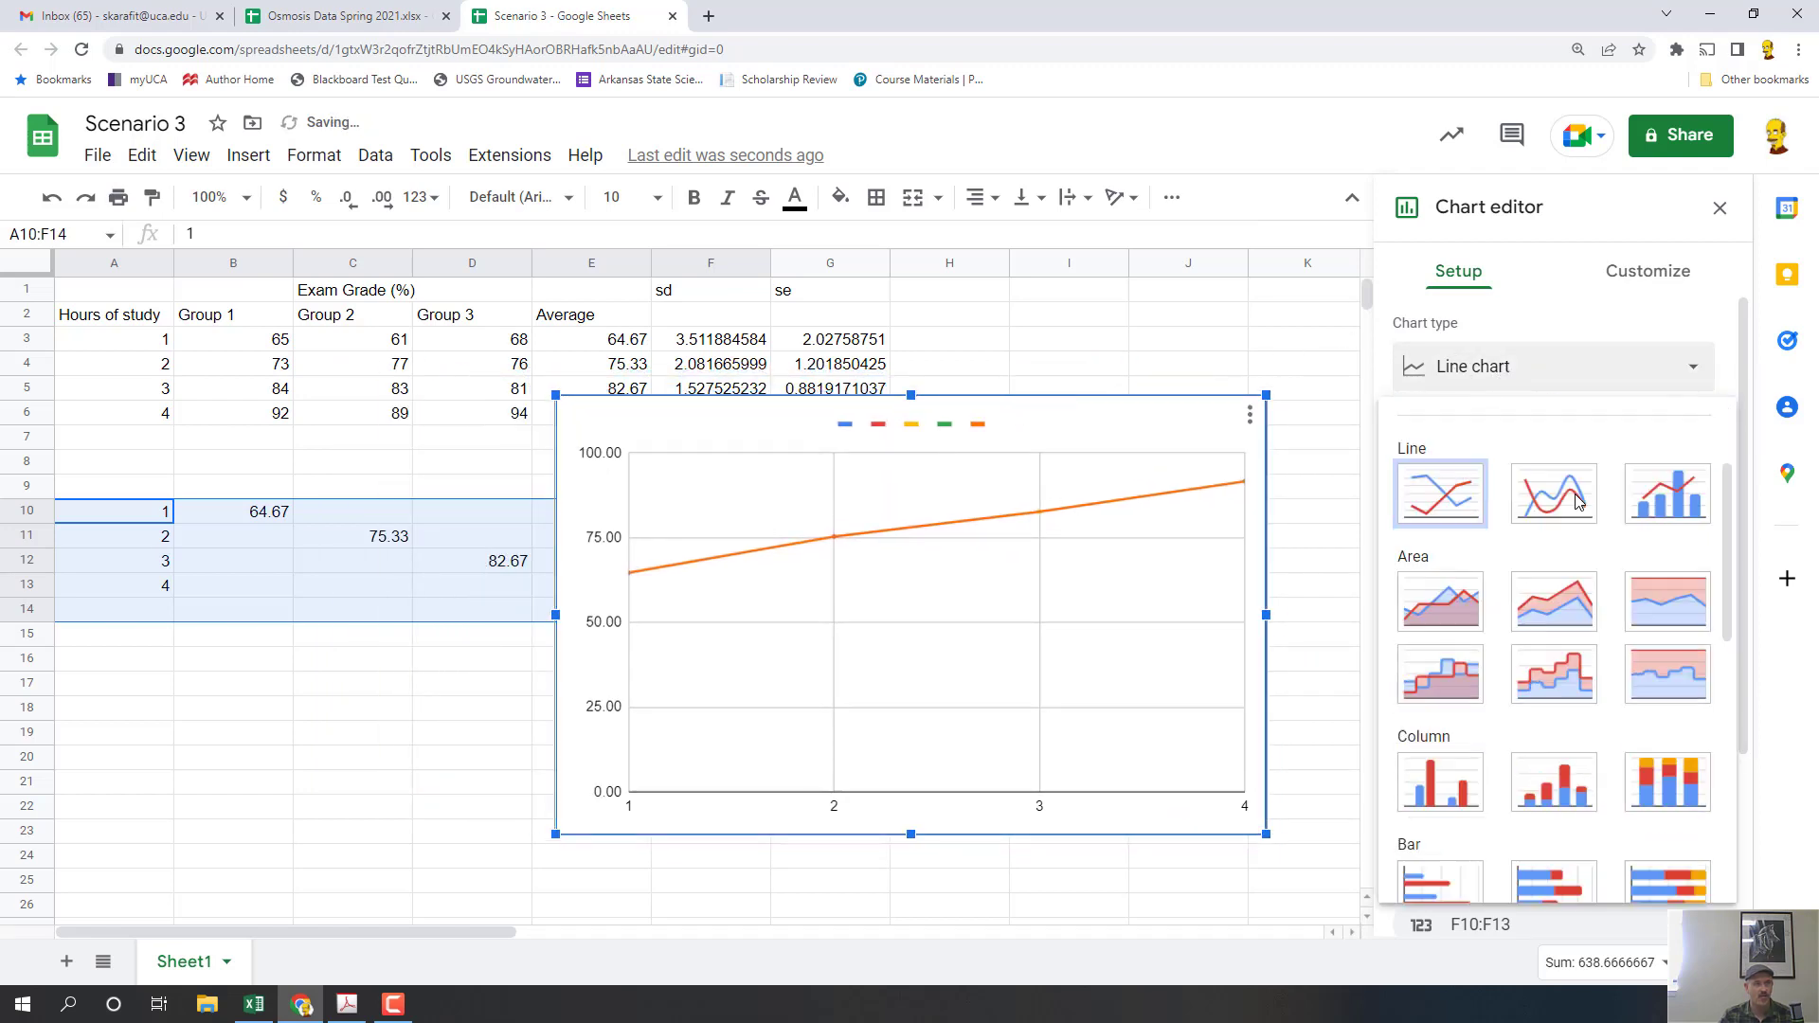
pyautogui.scroll(-4, 1578, 502)
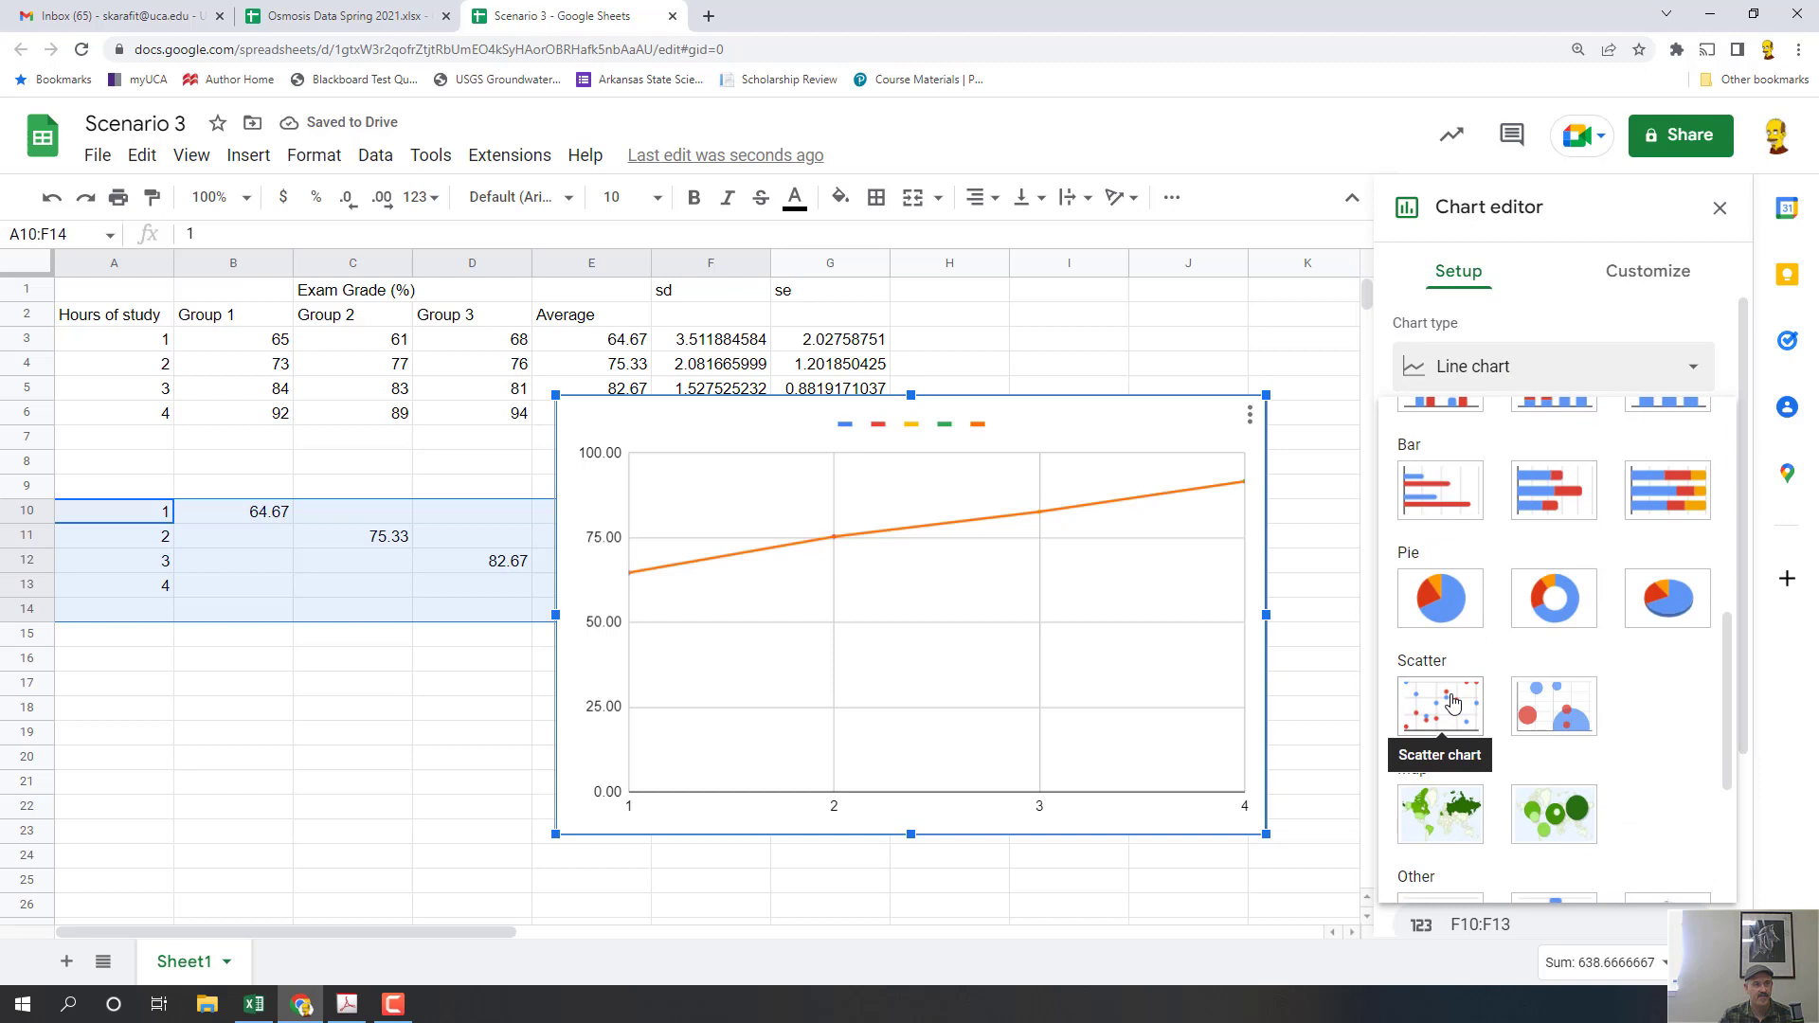
pyautogui.click(1453, 702)
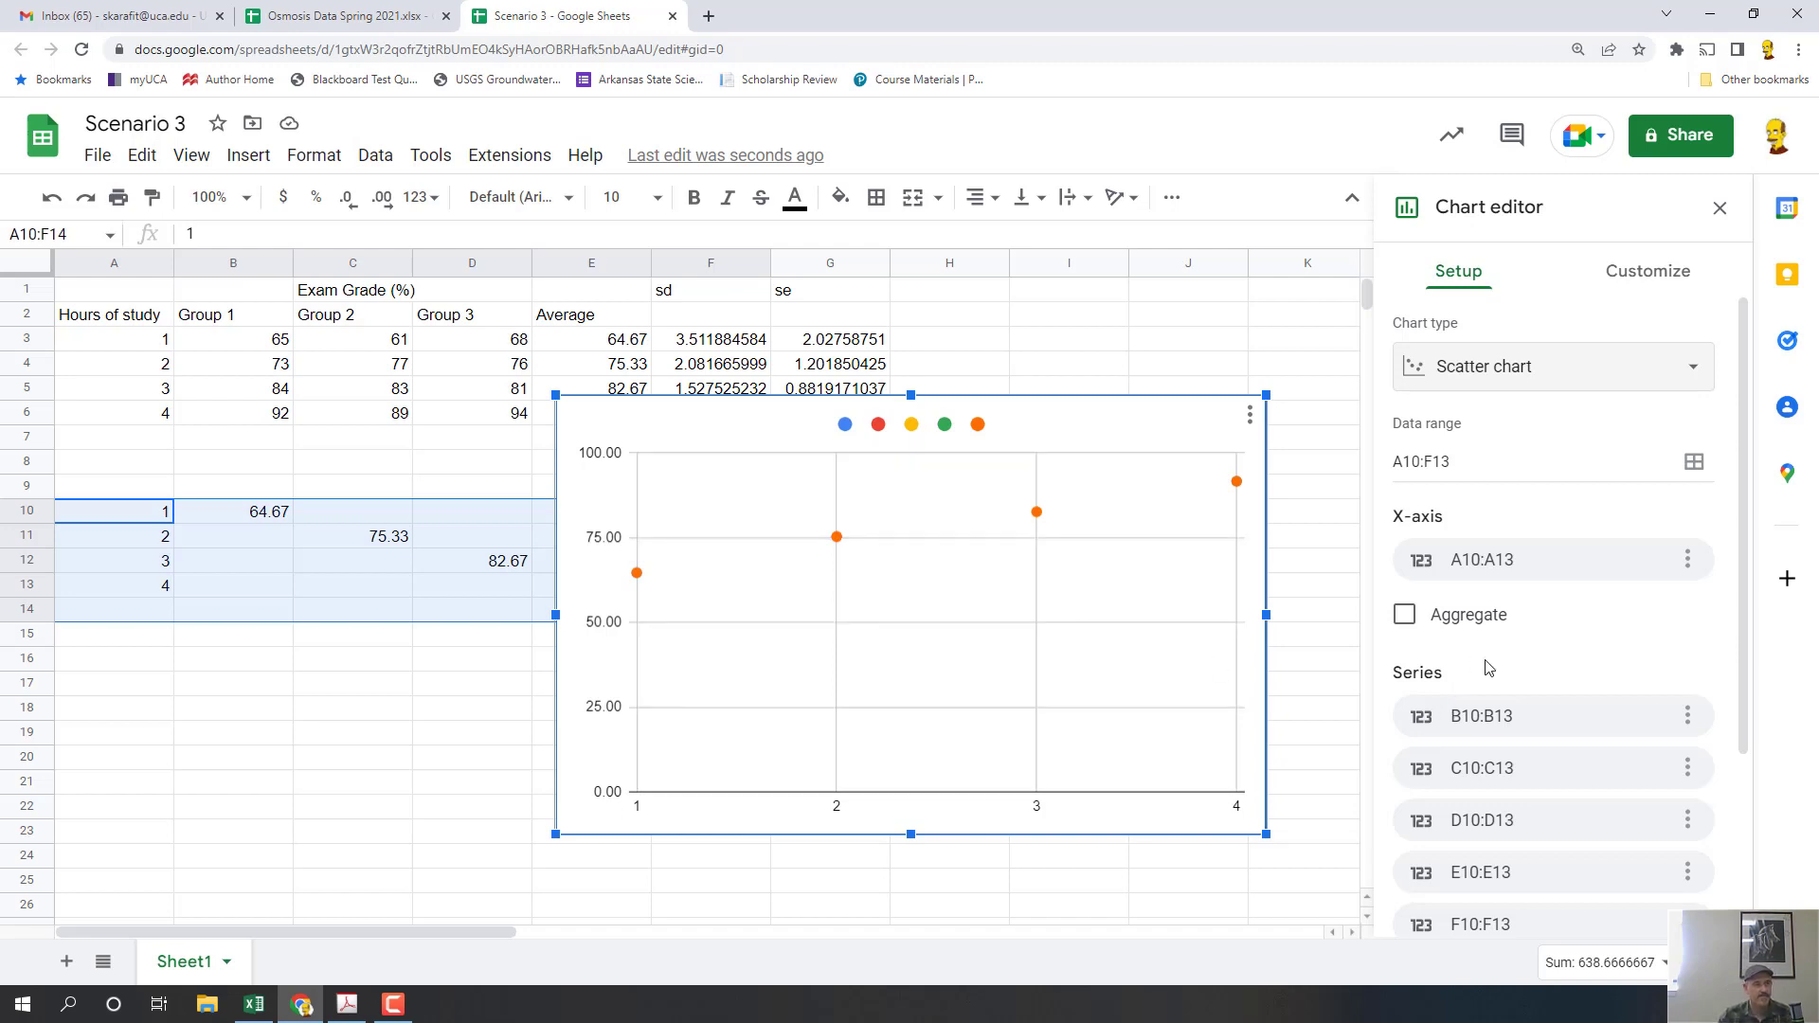
pyautogui.scroll(-3, 1484, 668)
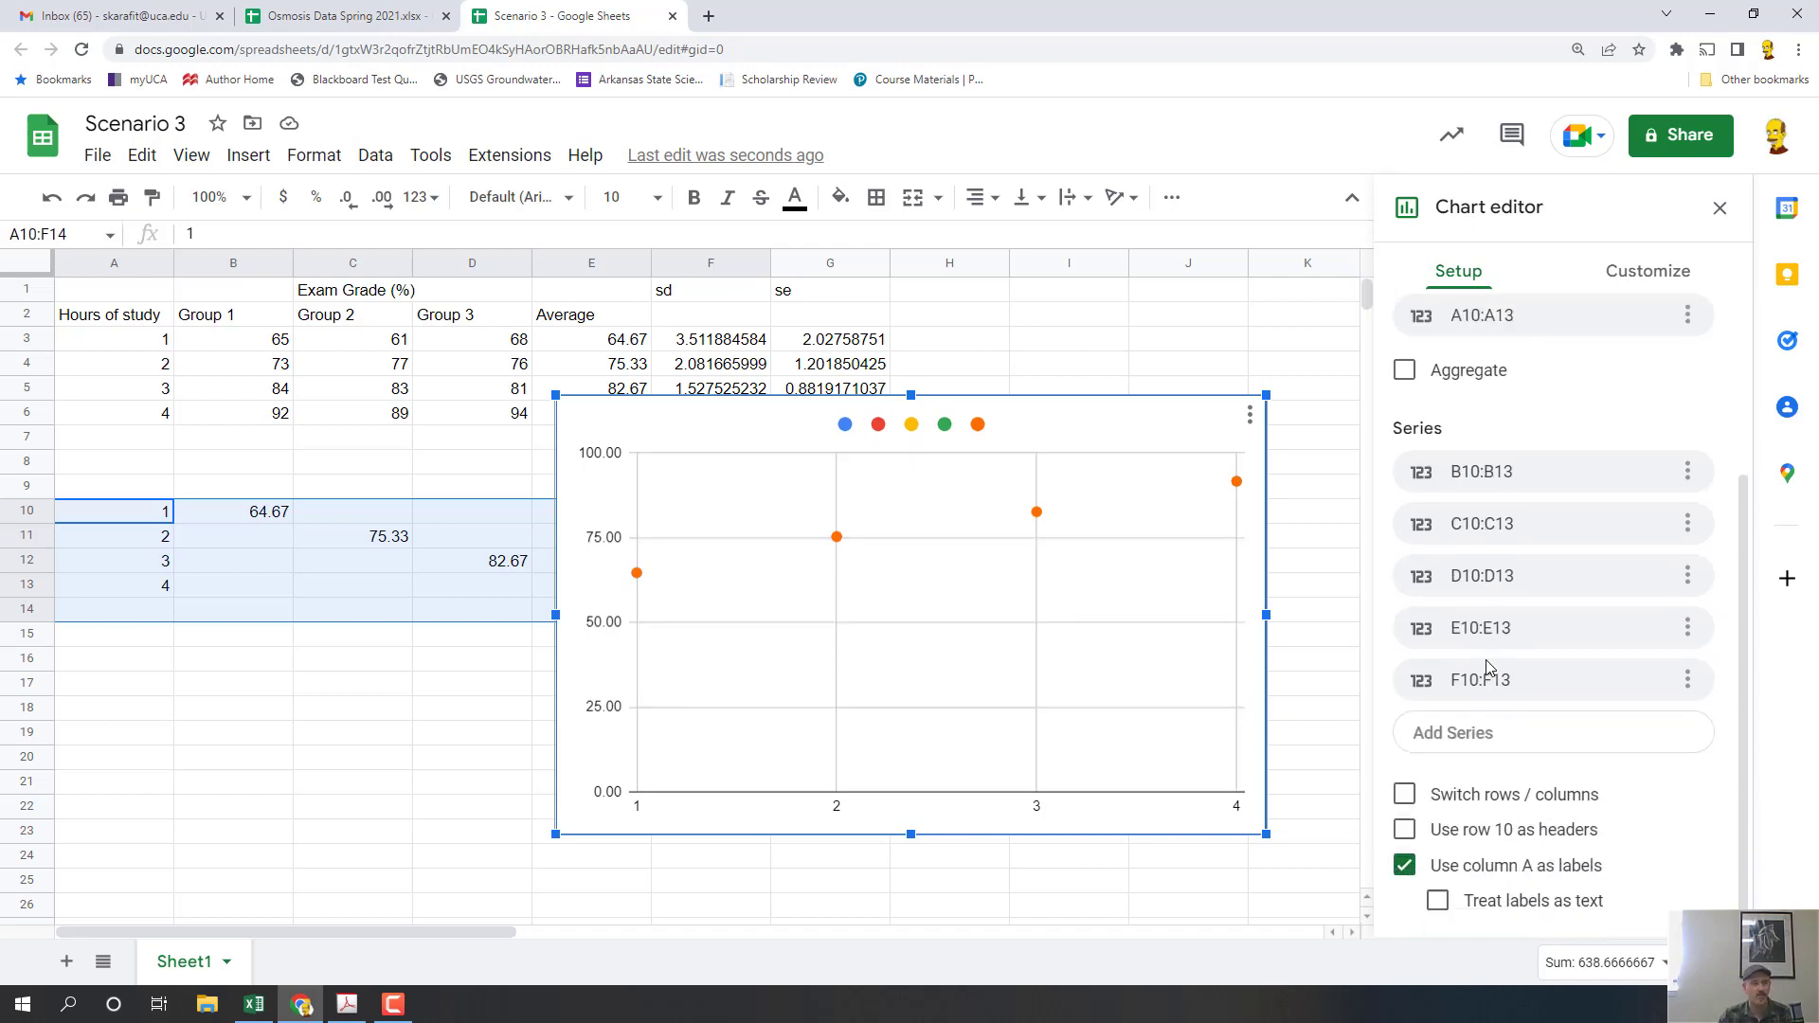
pyautogui.click(1404, 793)
pyautogui.click(1404, 864)
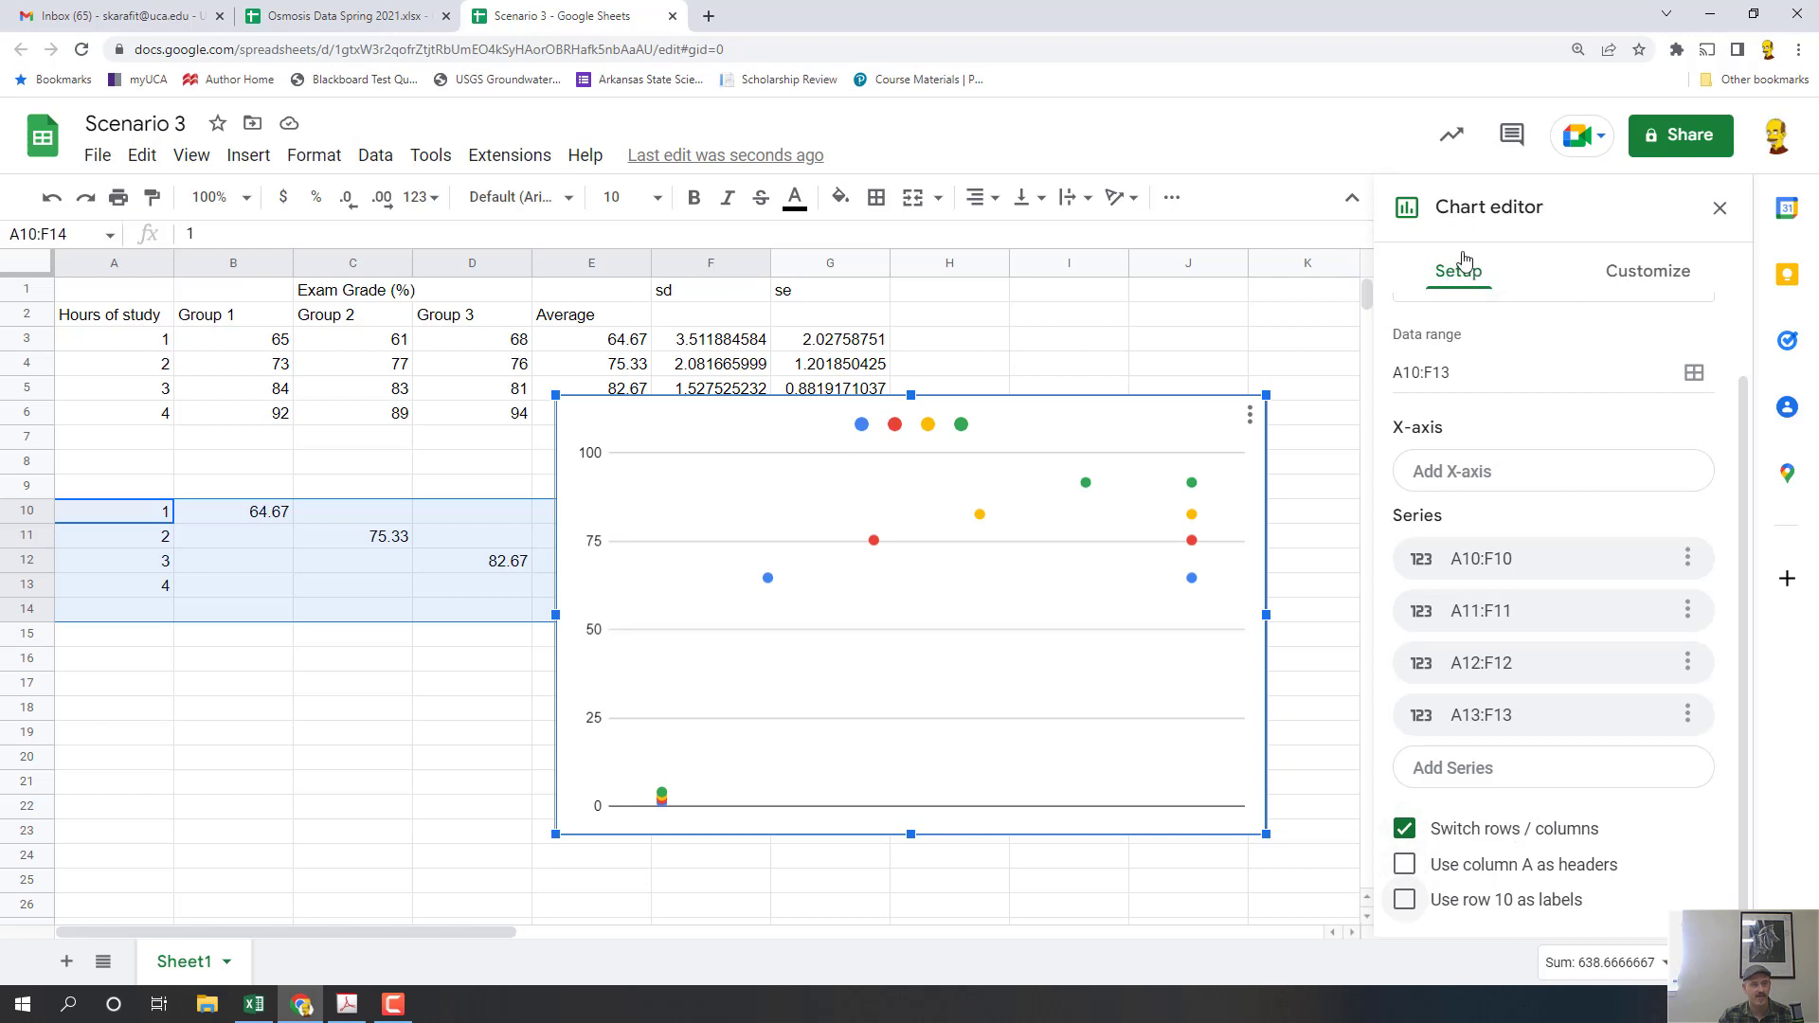
pyautogui.click(1406, 901)
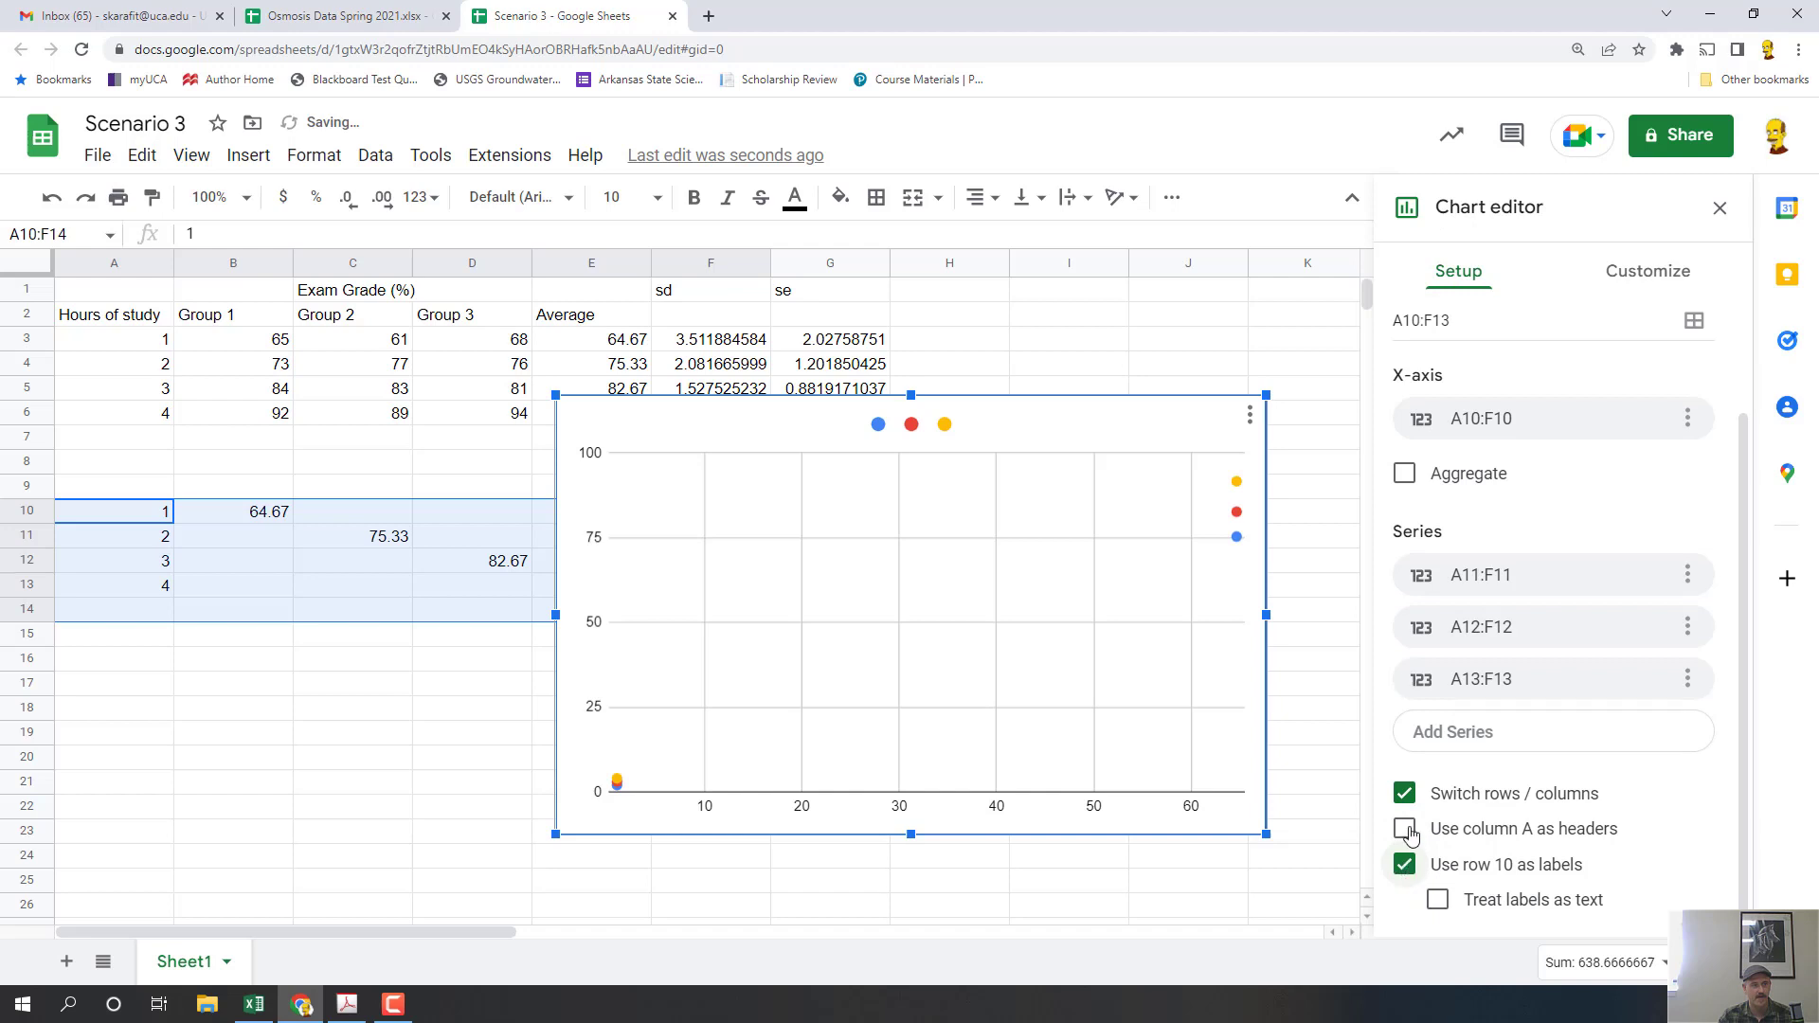
pyautogui.click(1406, 796)
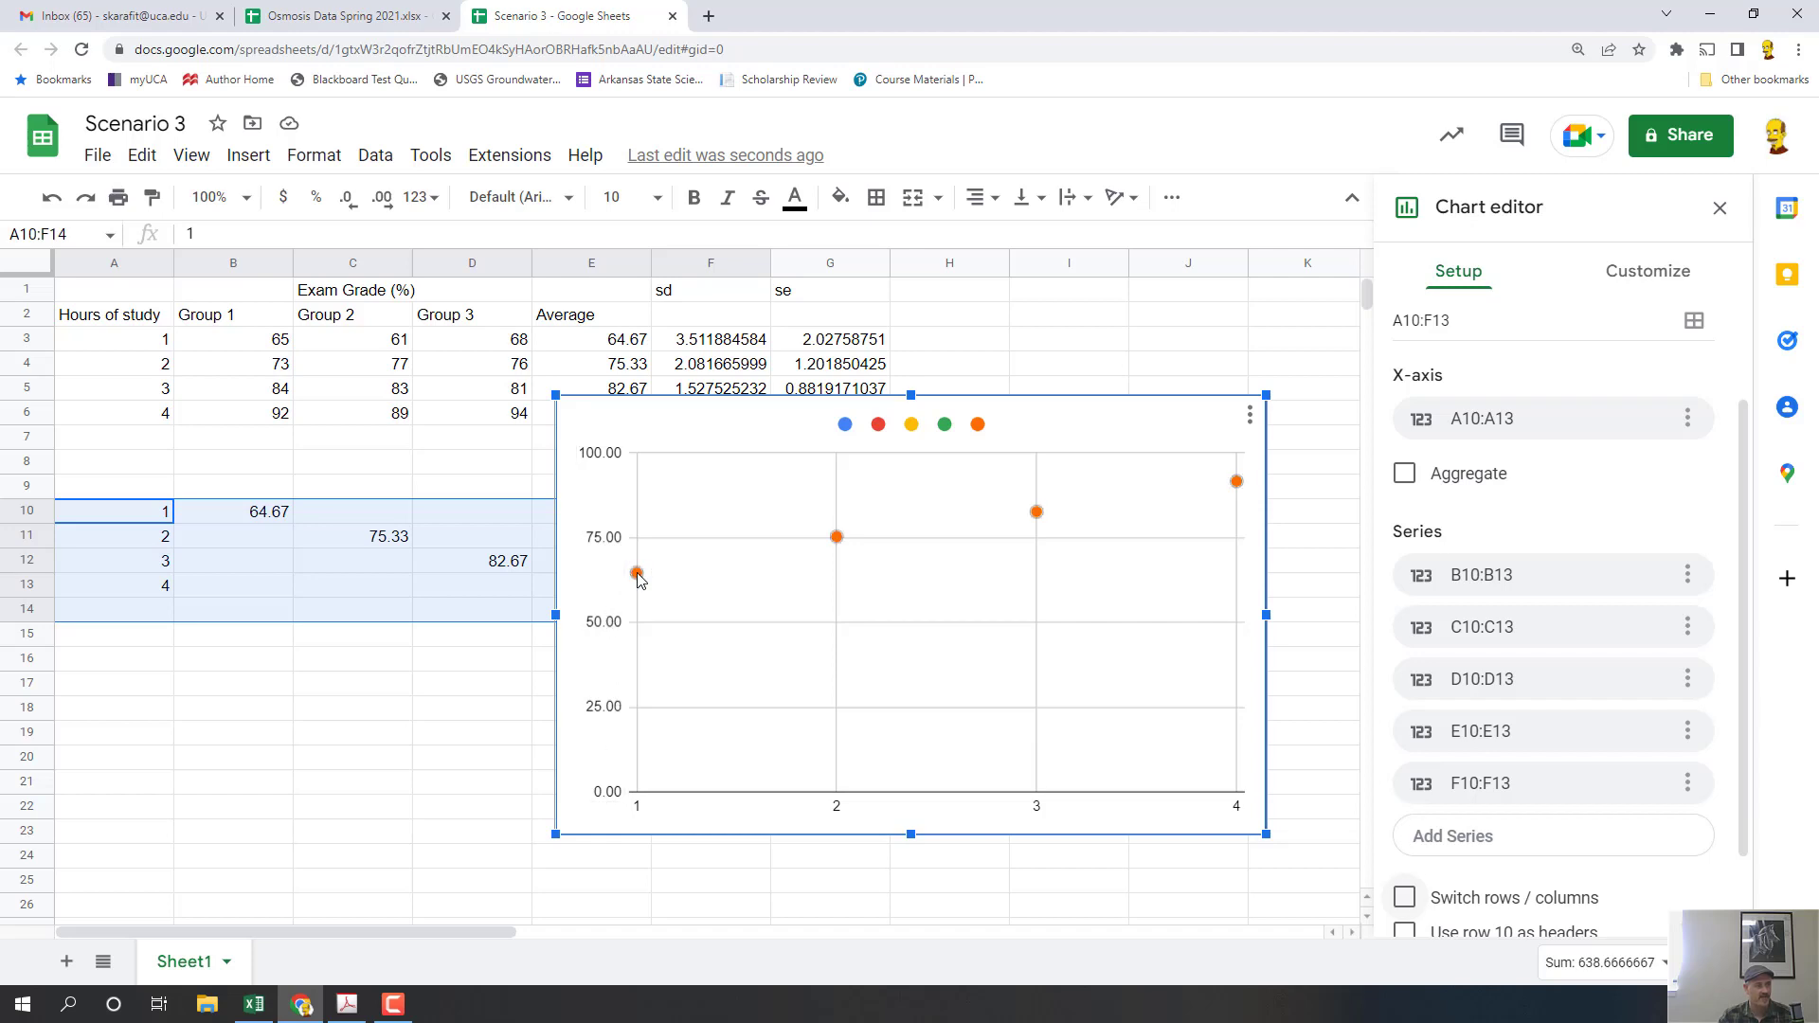
# - Set the vertical axis minimum to 50 so the axis runs from 50 to 100
pyautogui.doubleClick(608, 794)
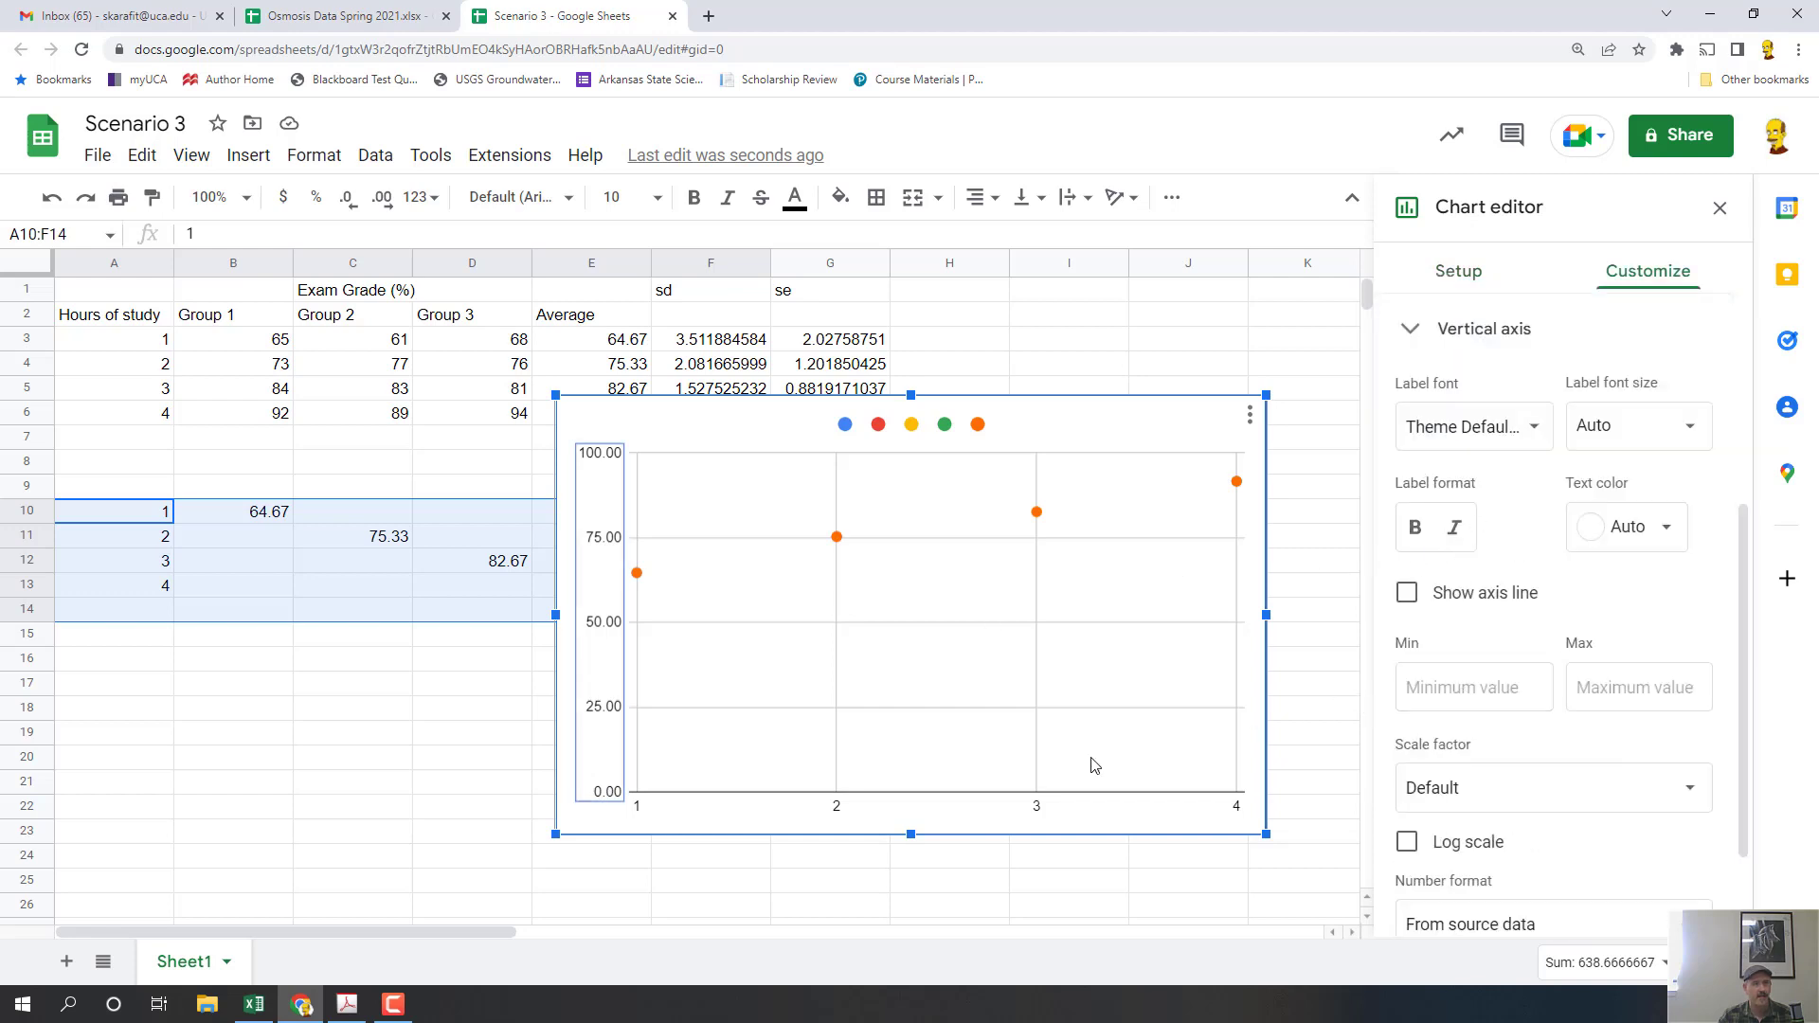
pyautogui.click(1481, 676)
pyautogui.write('50')
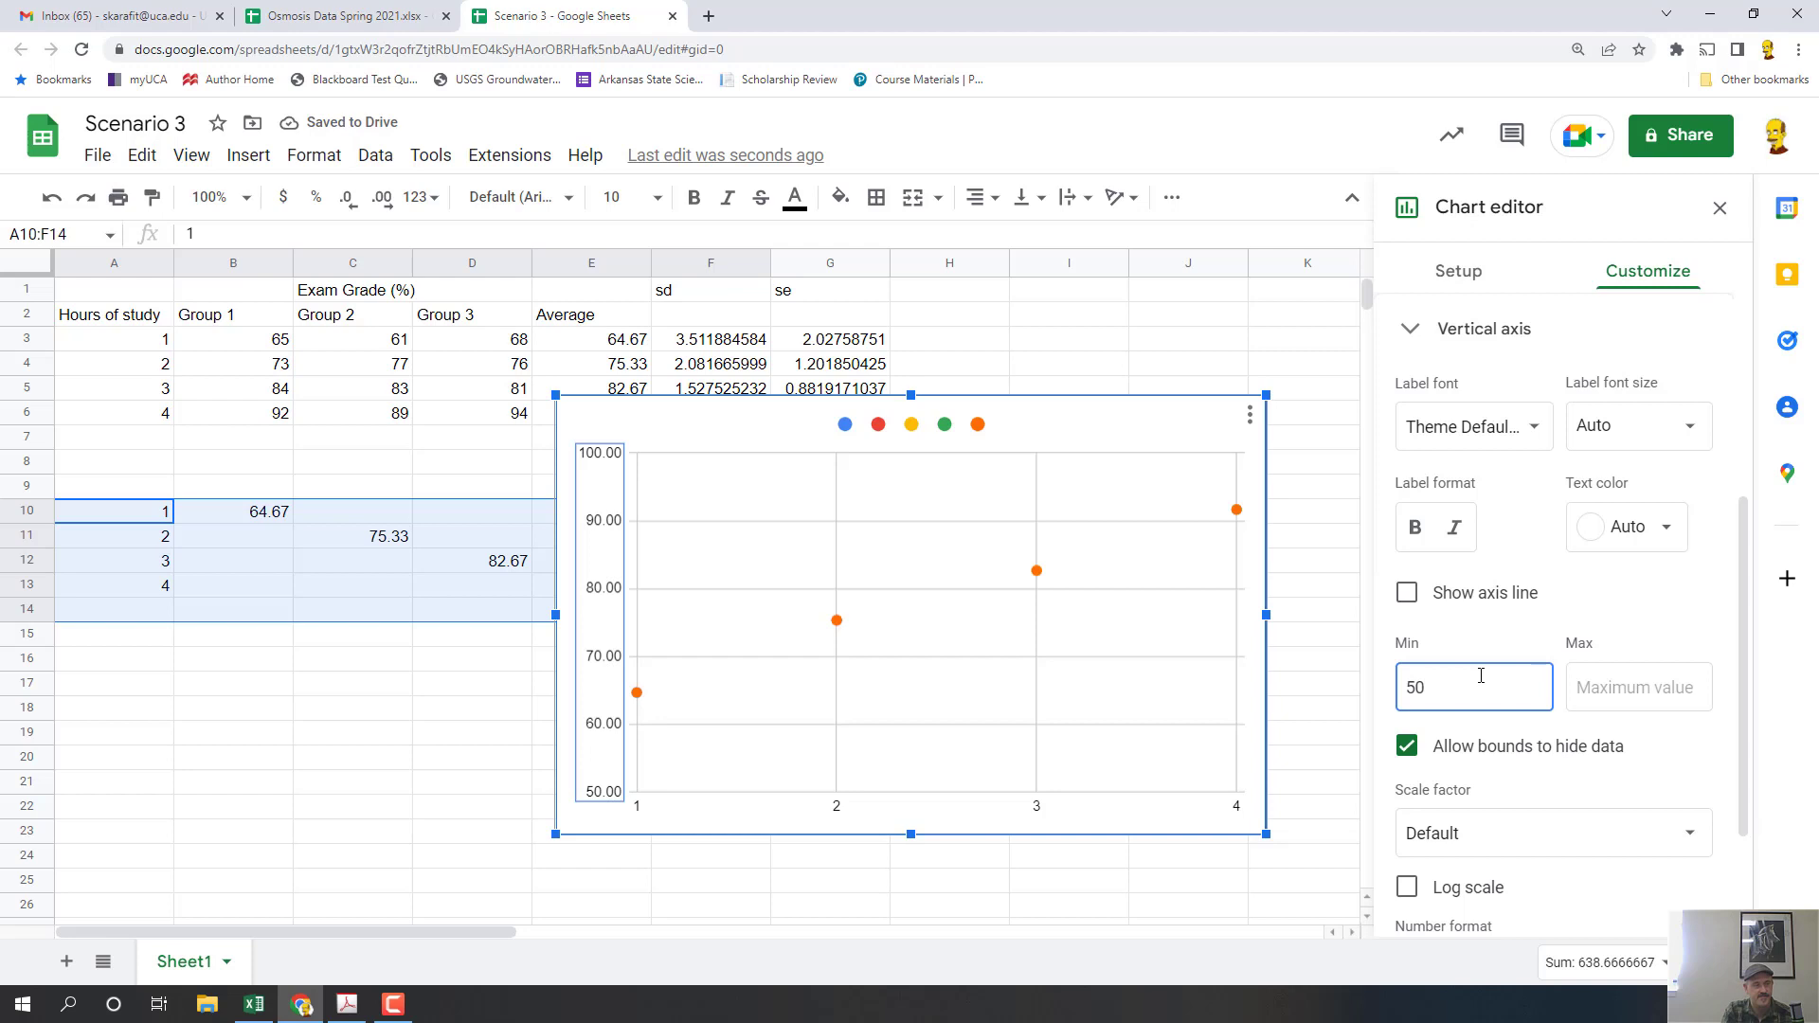
pyautogui.click(1154, 422)
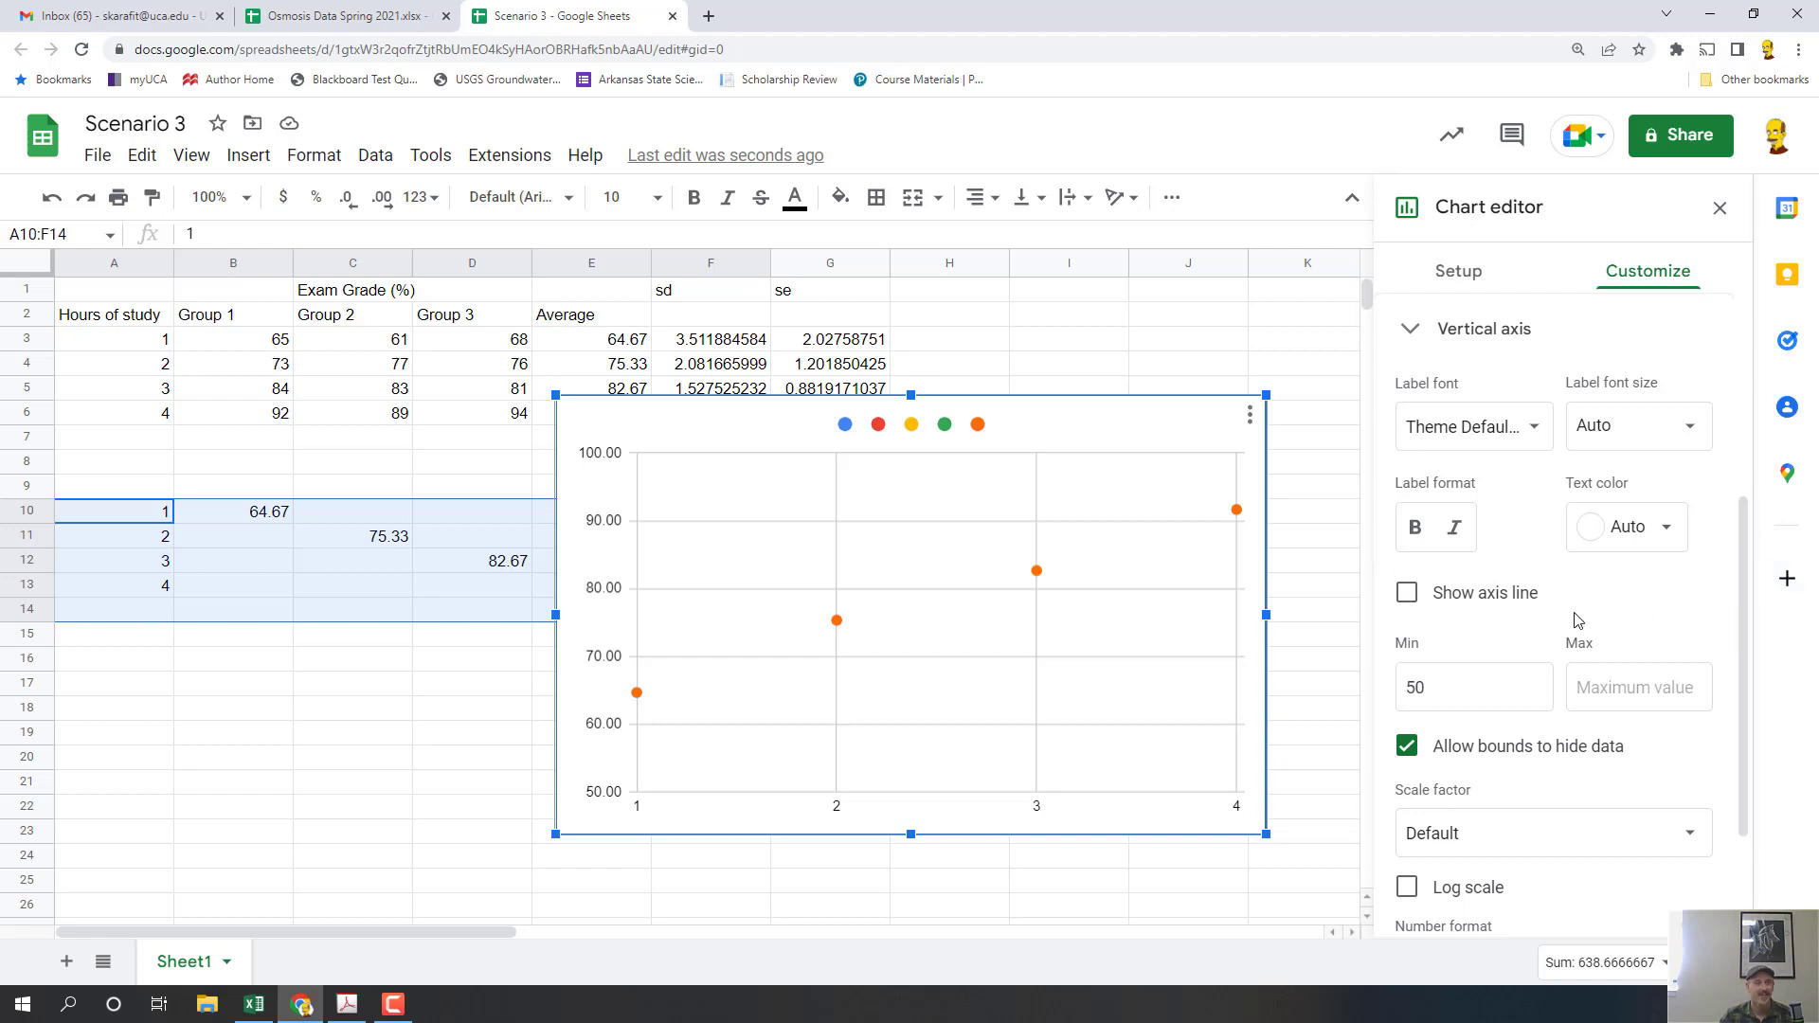
pyautogui.scroll(-2, 1575, 618)
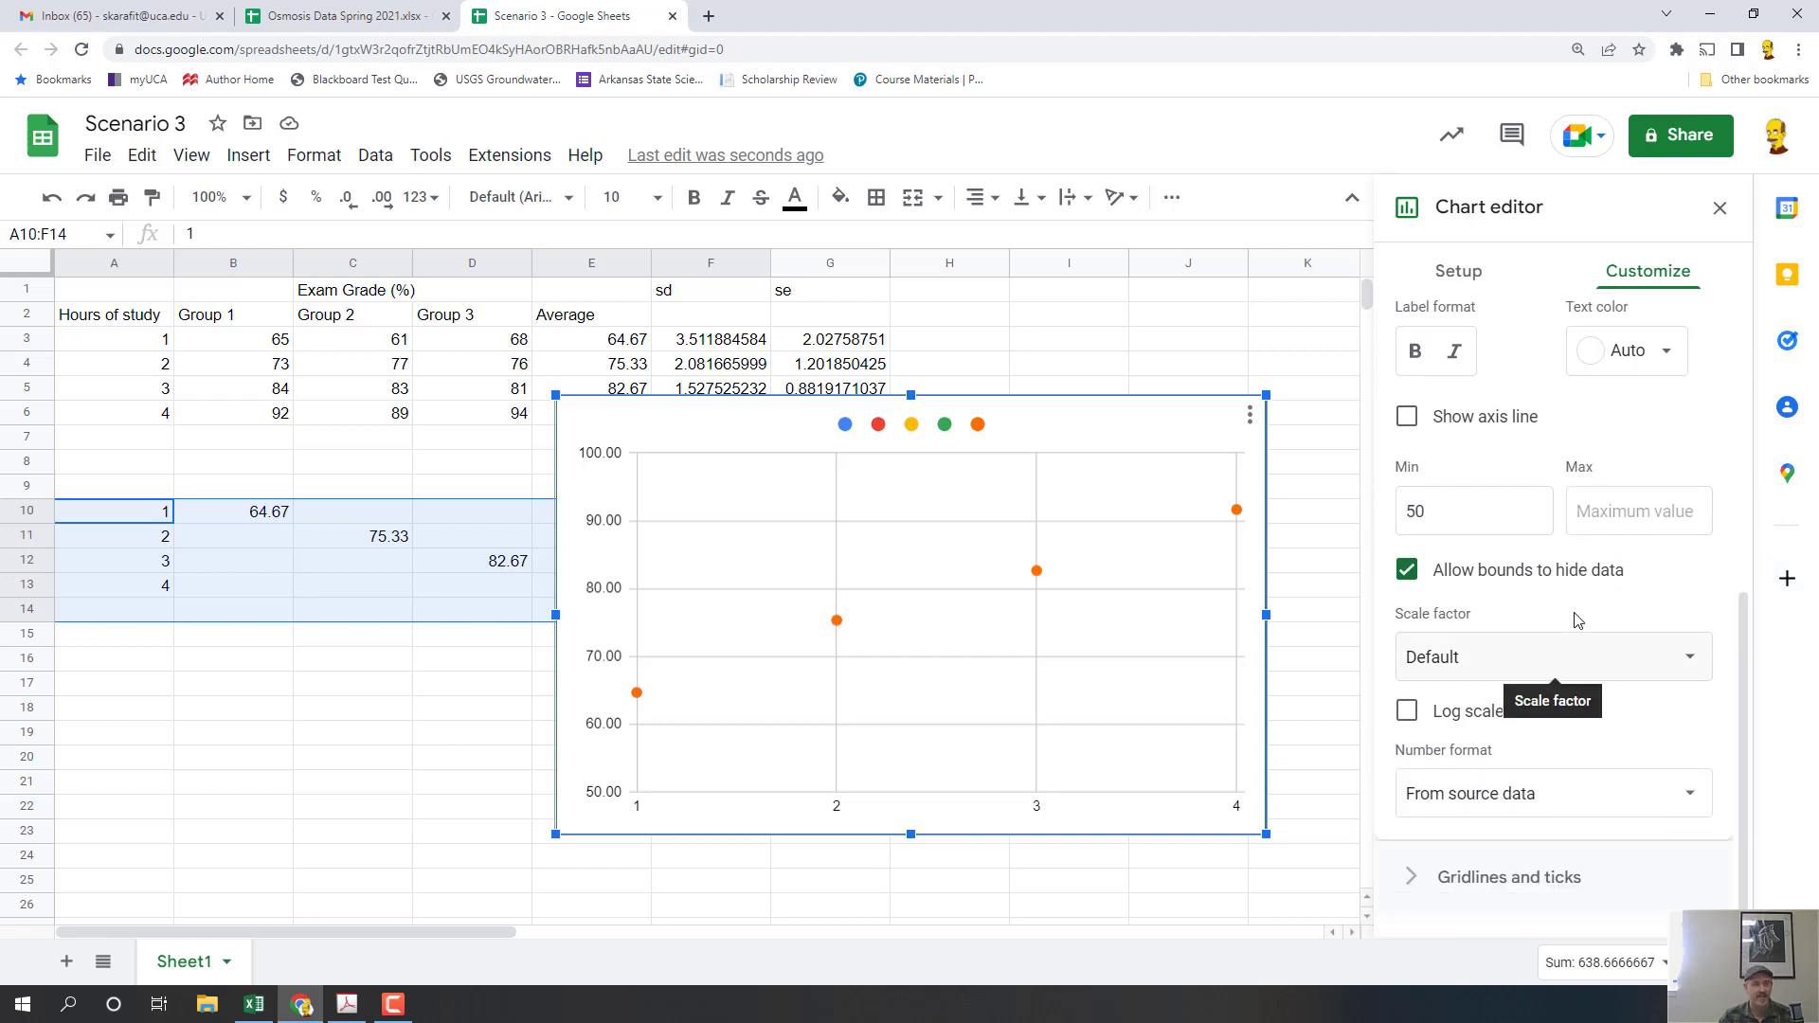
pyautogui.scroll(3, 1591, 777)
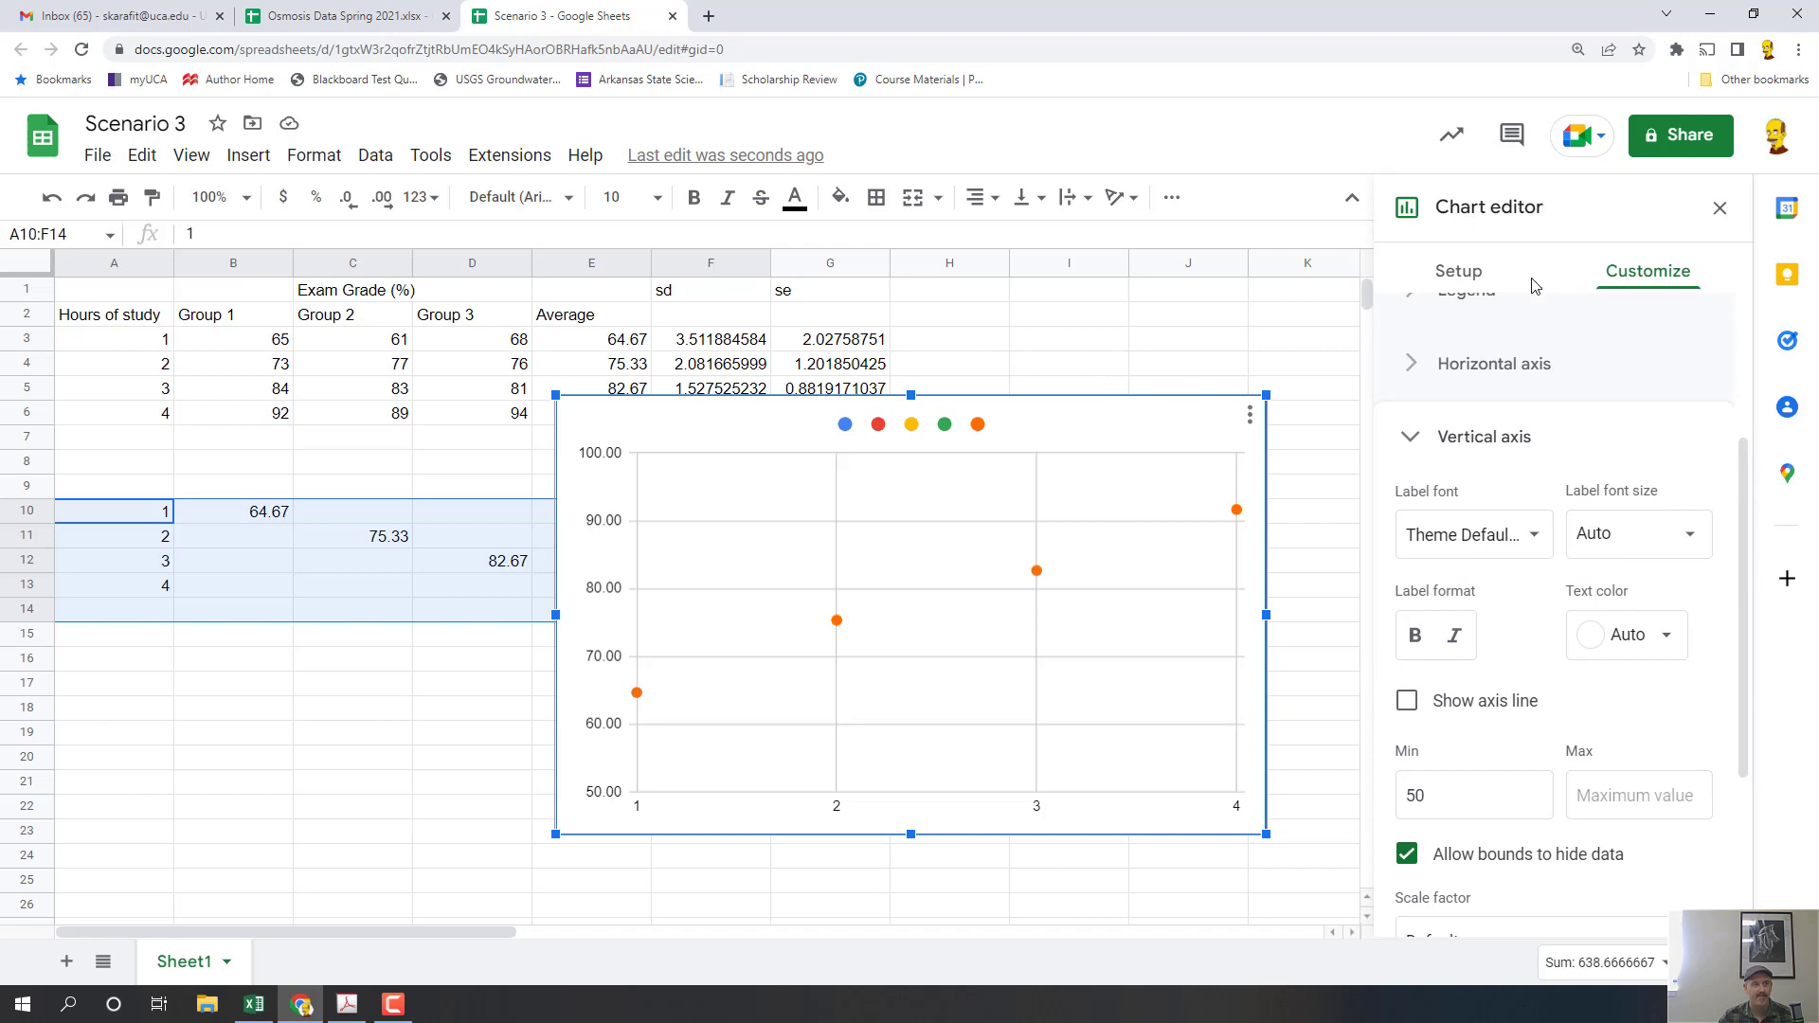
pyautogui.scroll(3, 1581, 520)
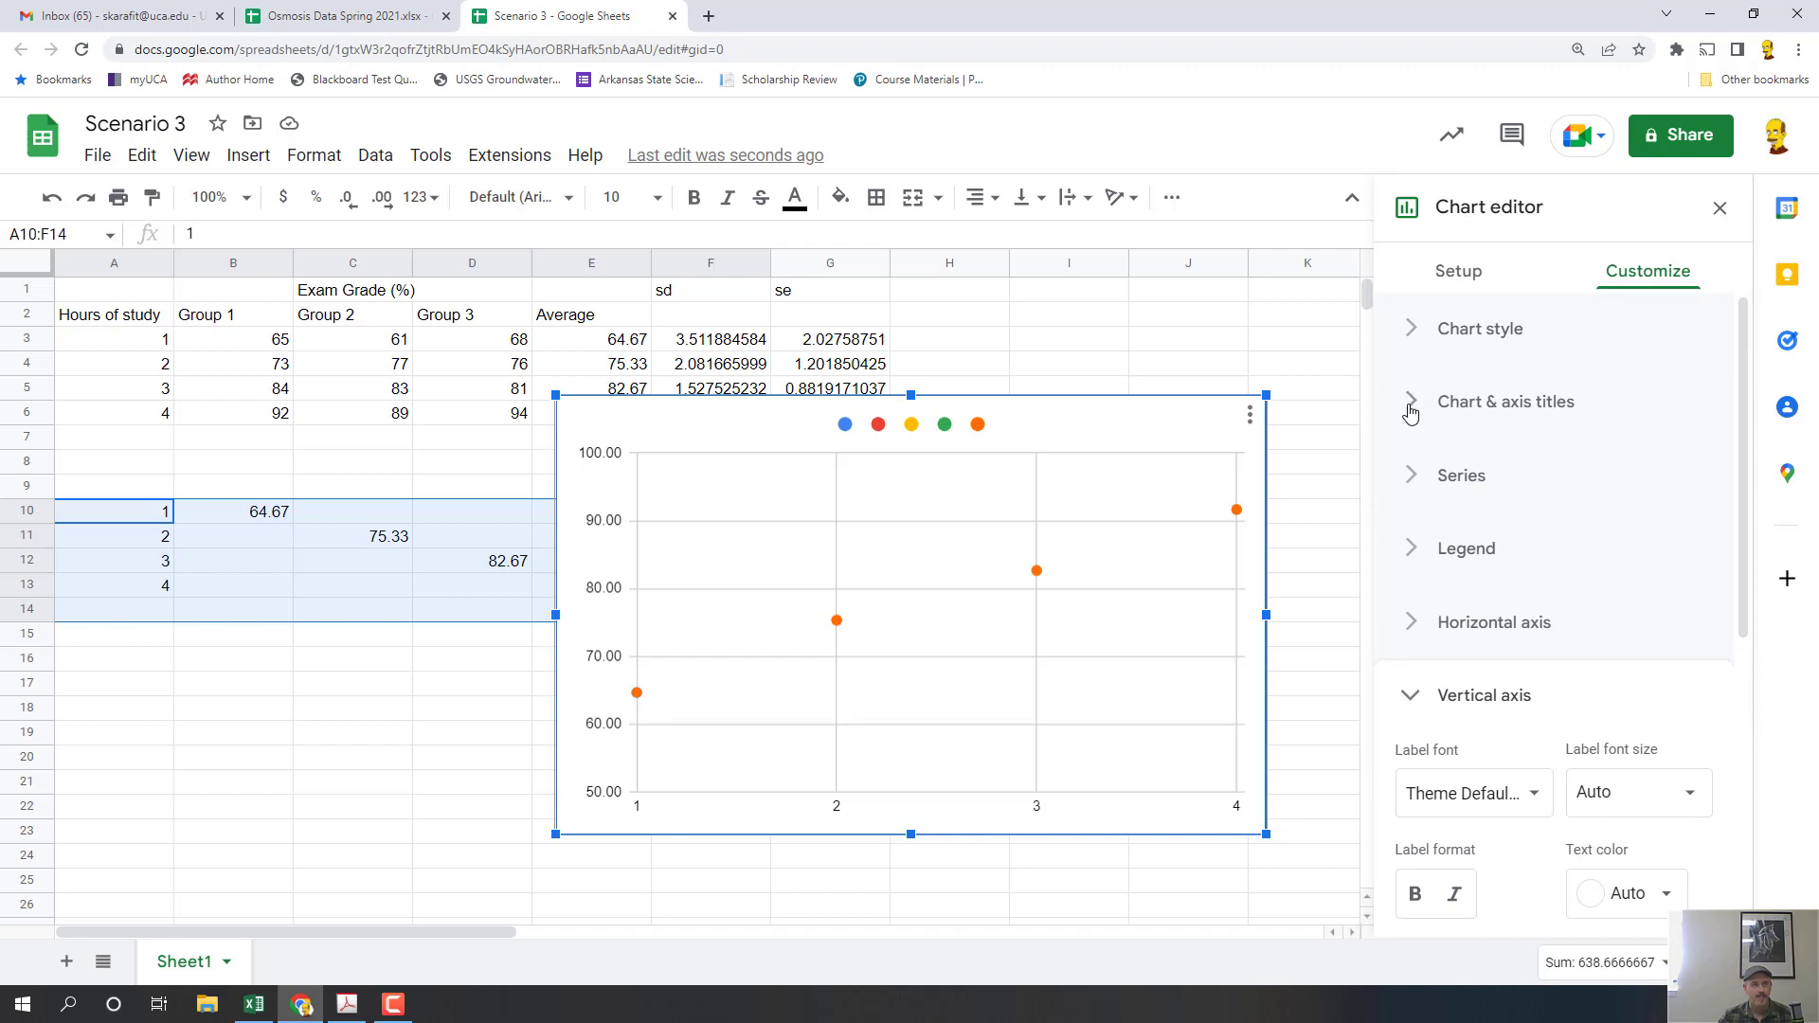
# - Title the horizontal axis 'Study Time (Hours)'
pyautogui.click(1410, 407)
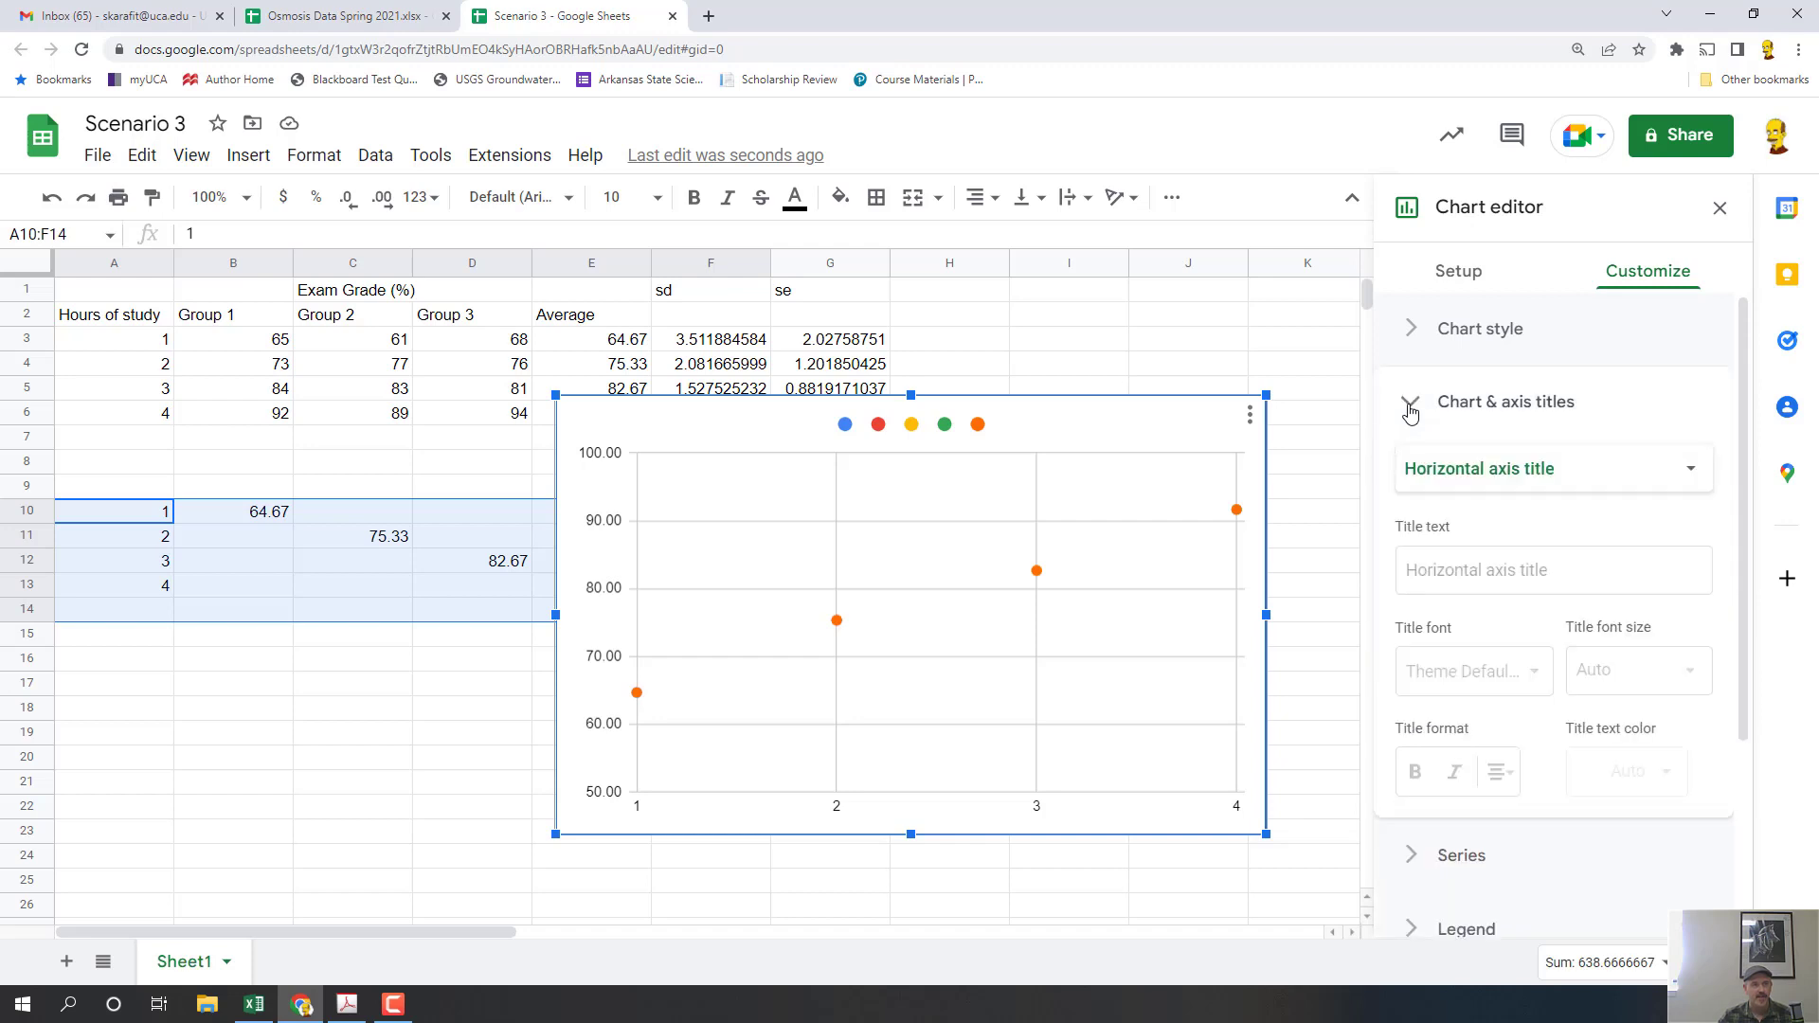
pyautogui.click(1492, 567)
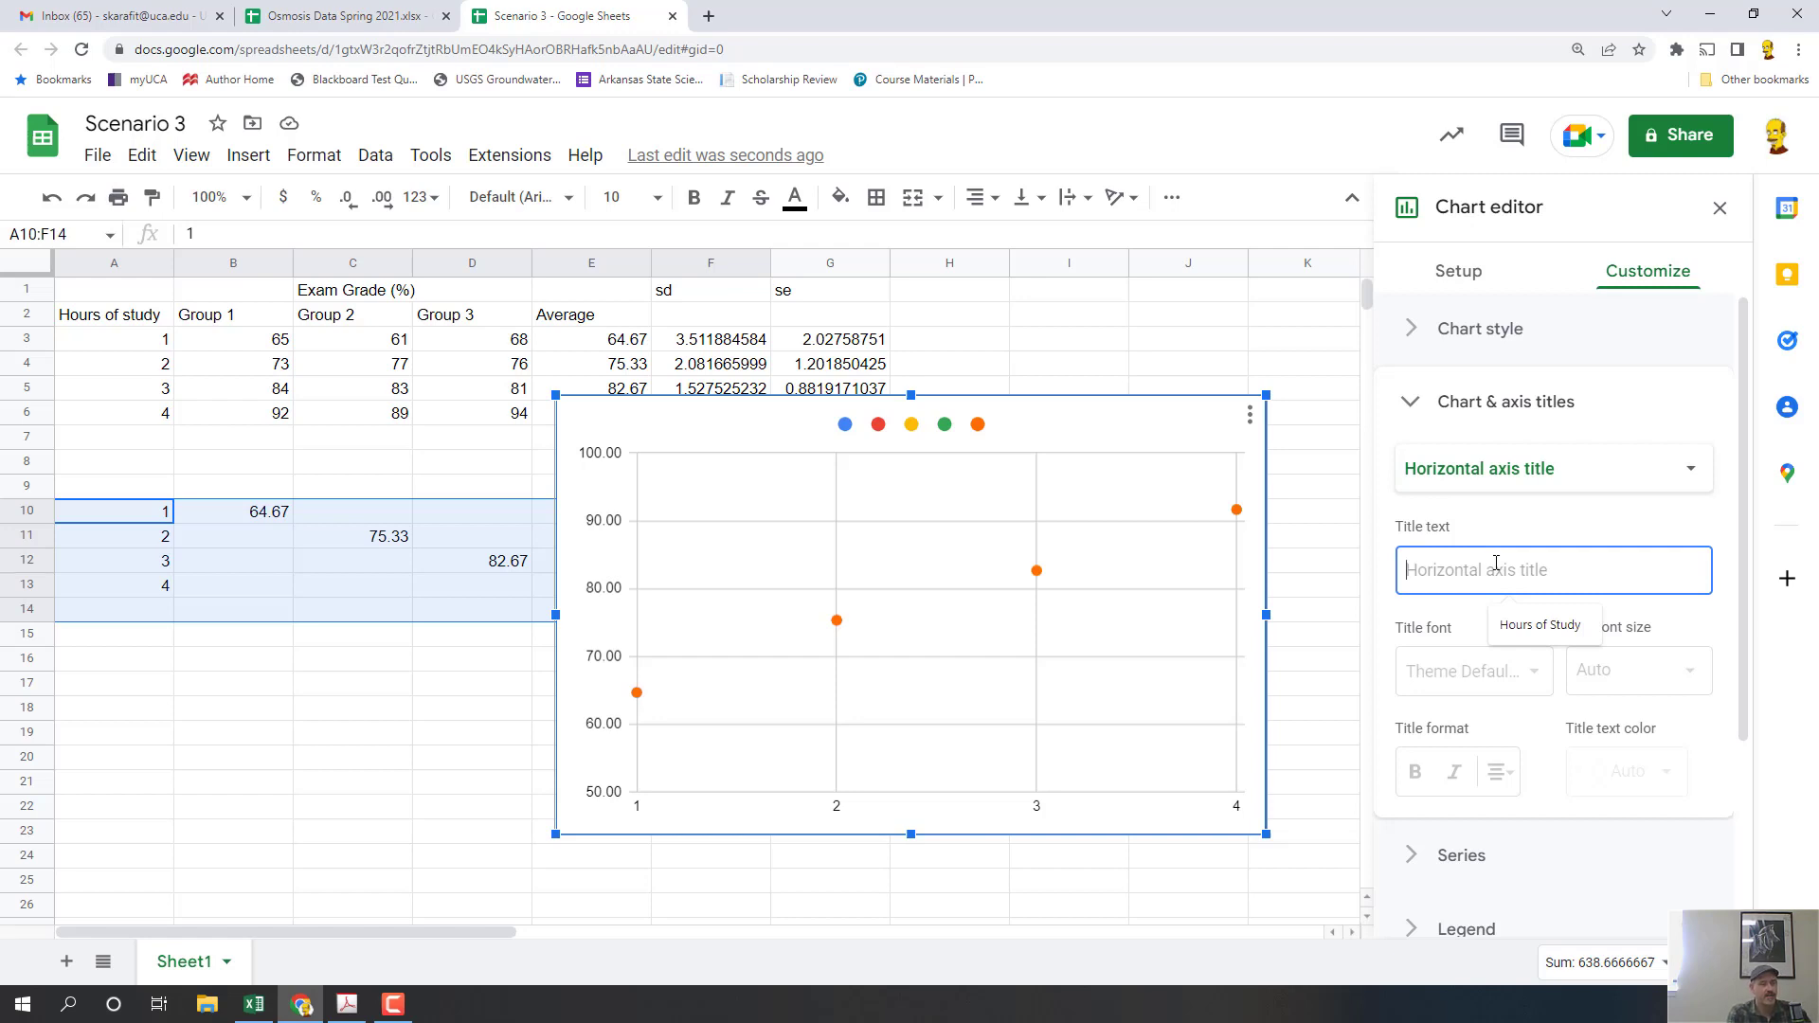
pyautogui.write('Study Time (H')
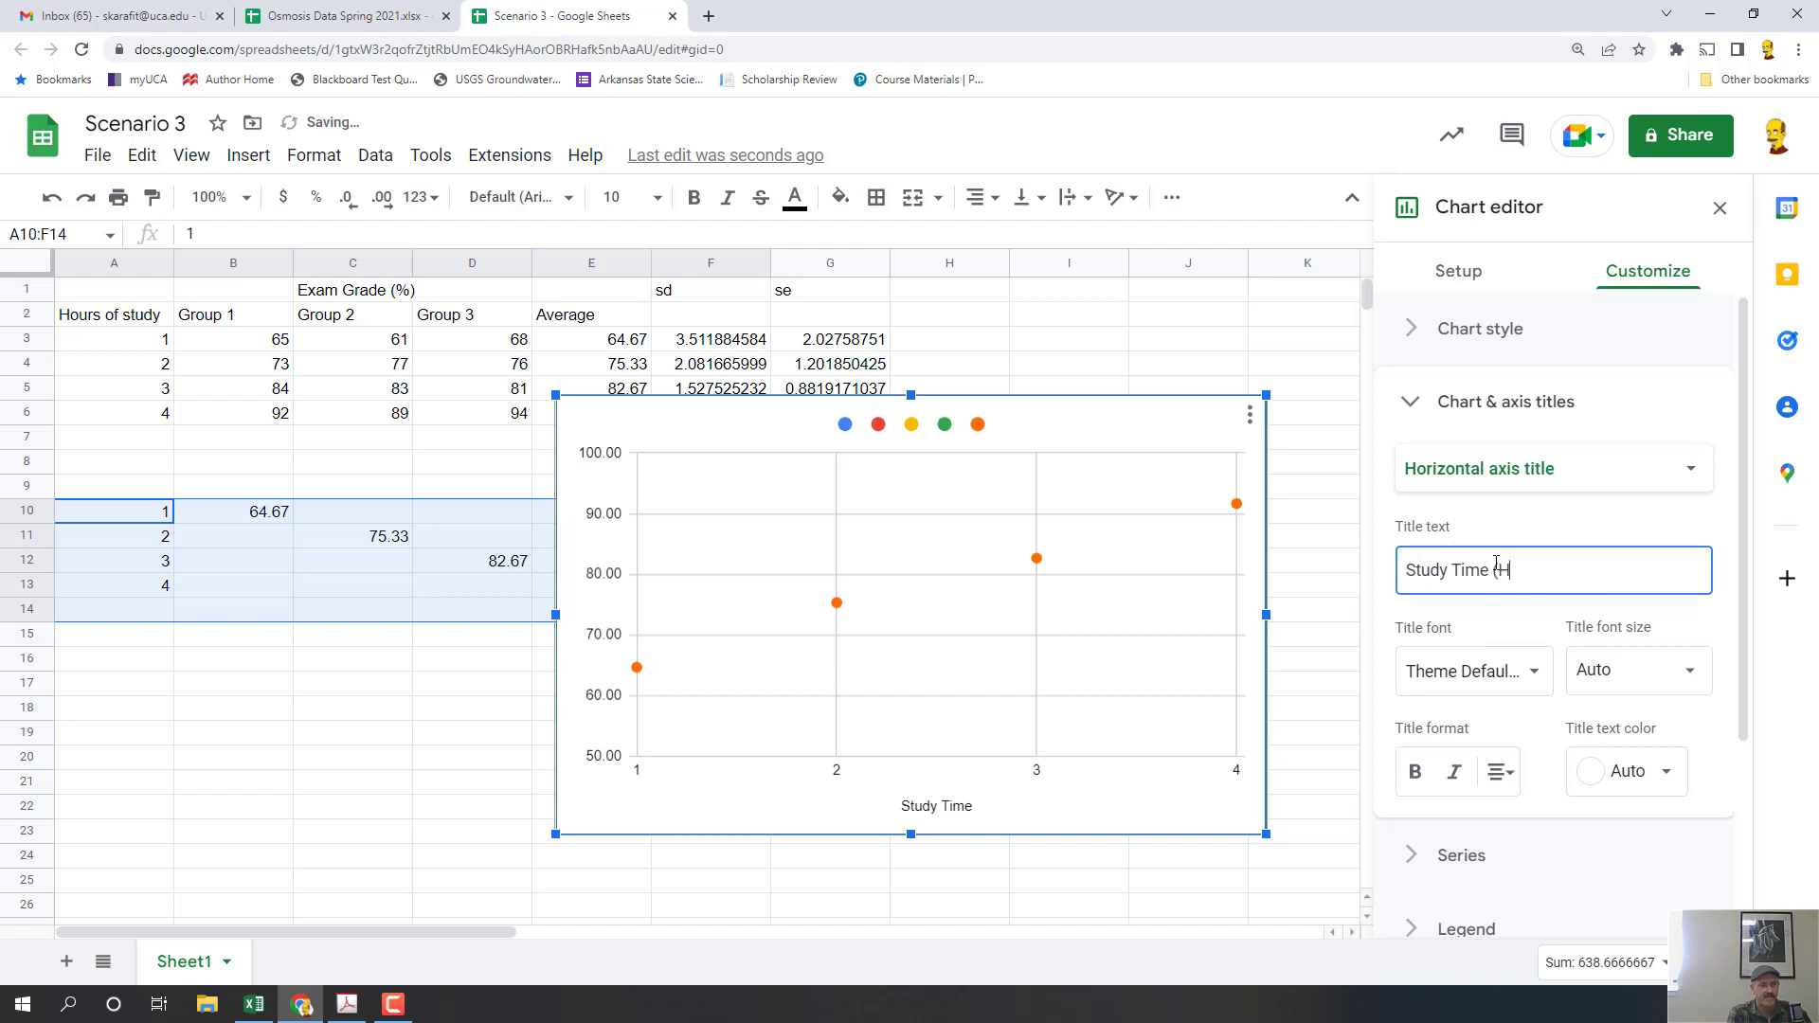
pyautogui.write('ours)')
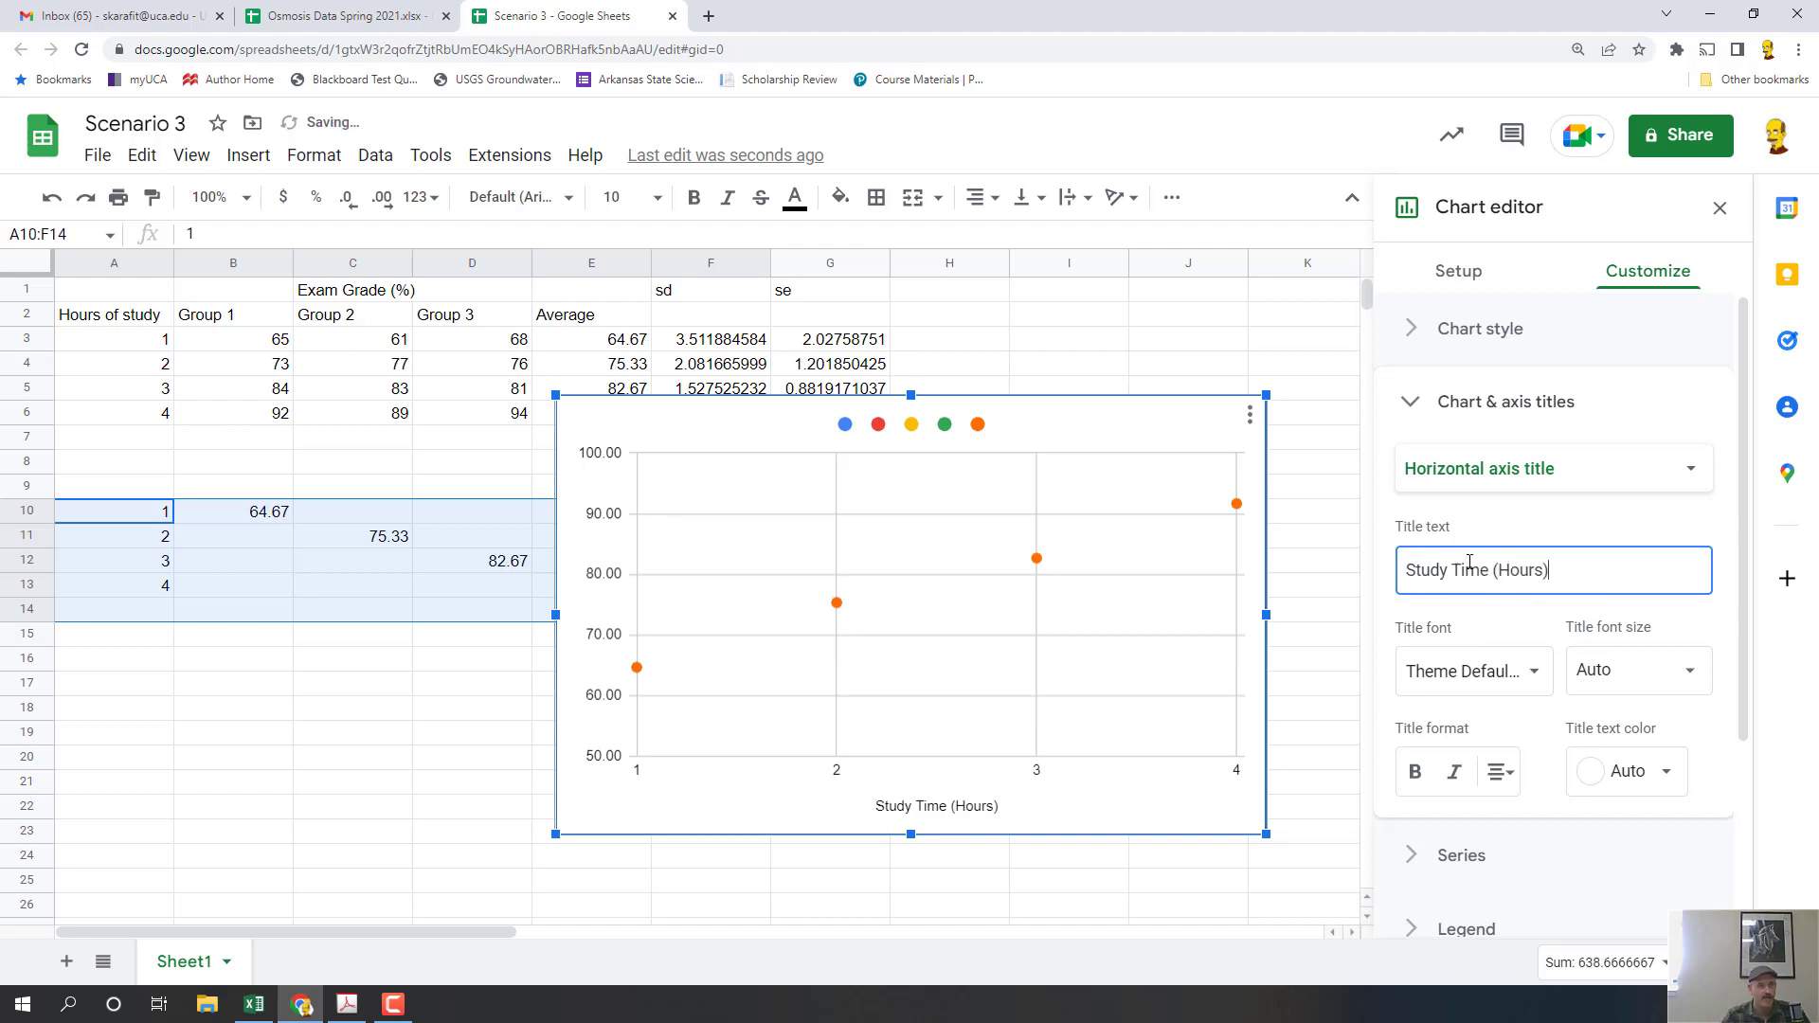
# - Title the vertical axis 'Exam Average (%)'
pyautogui.click(1521, 474)
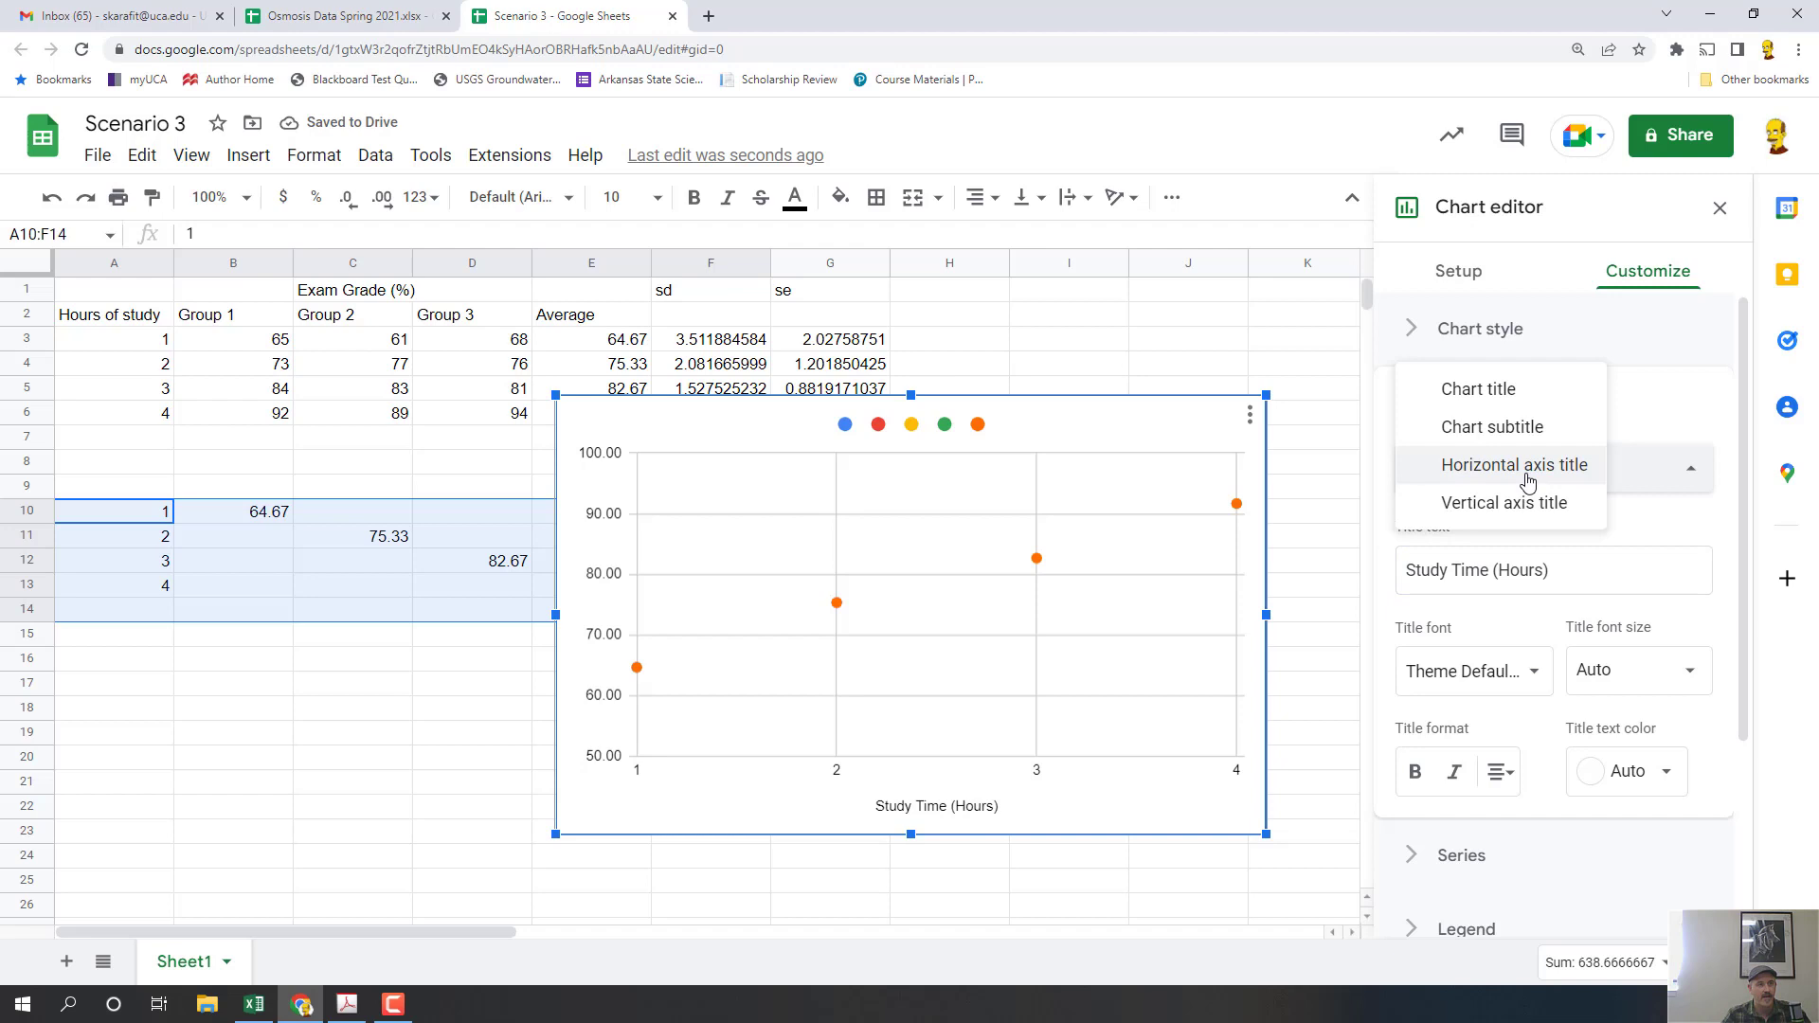
pyautogui.click(1515, 505)
pyautogui.click(1496, 570)
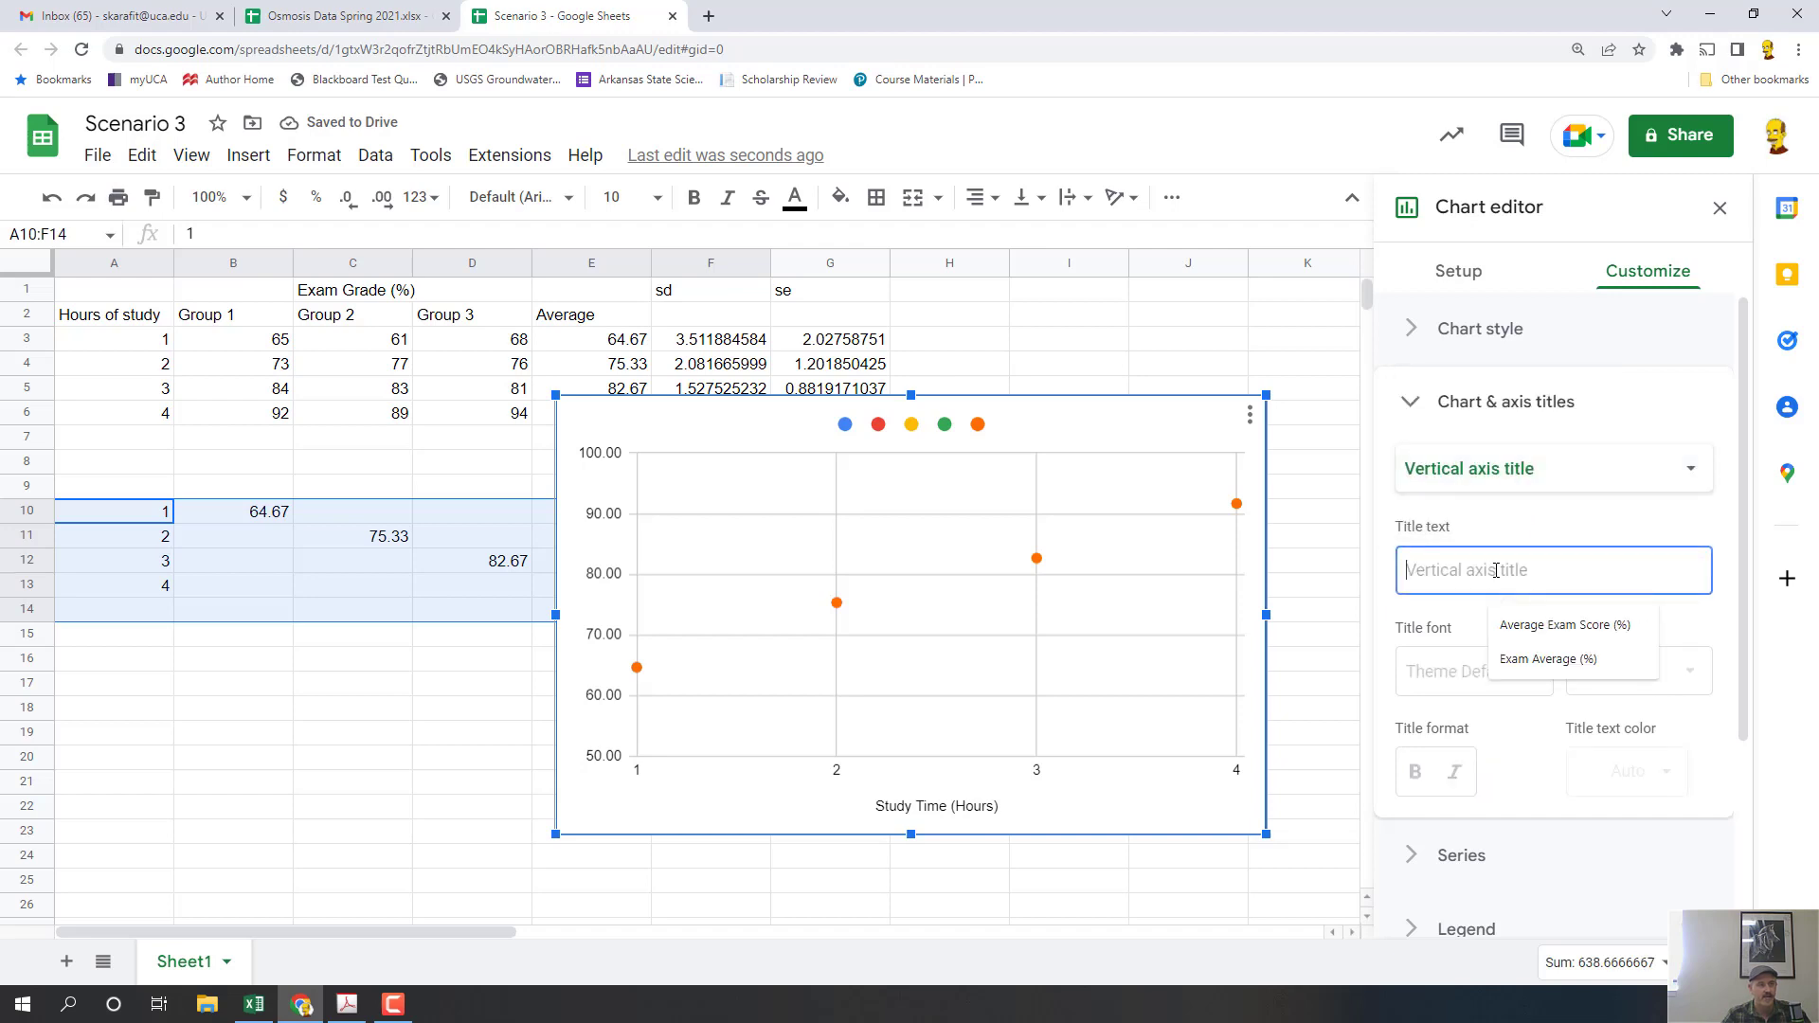
pyautogui.write('Exa')
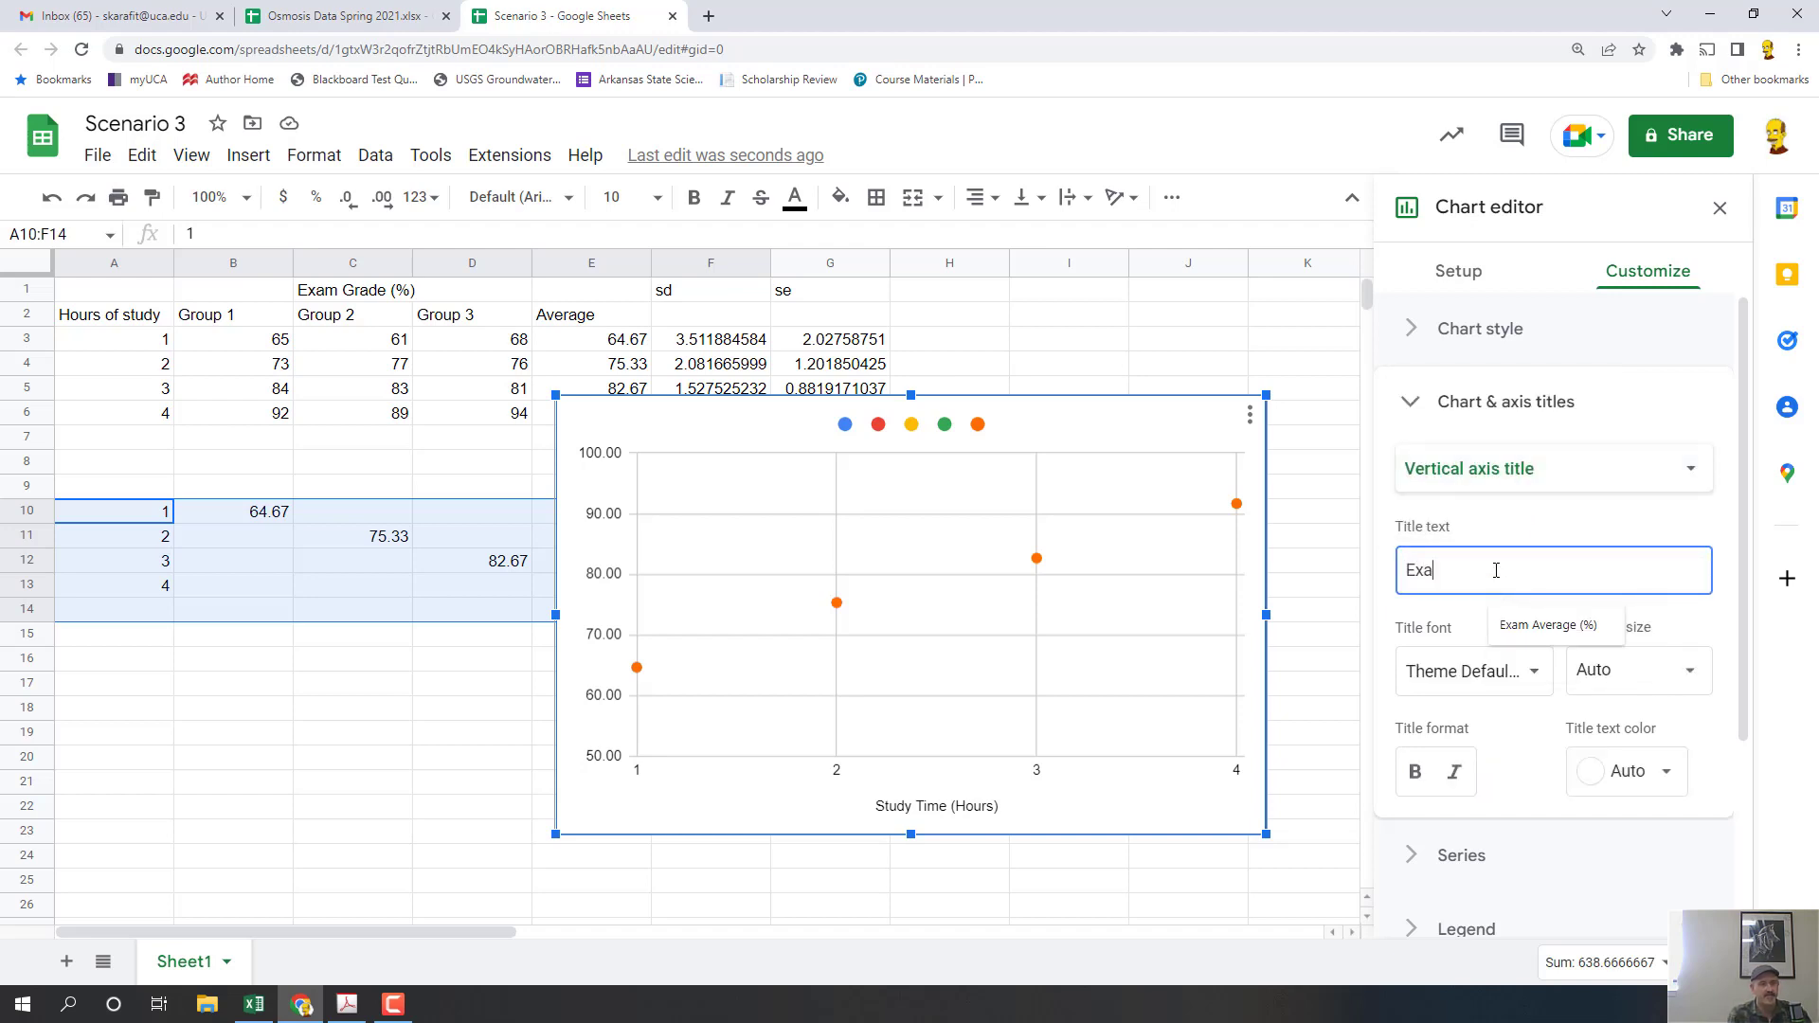
pyautogui.write('m Average (%)')
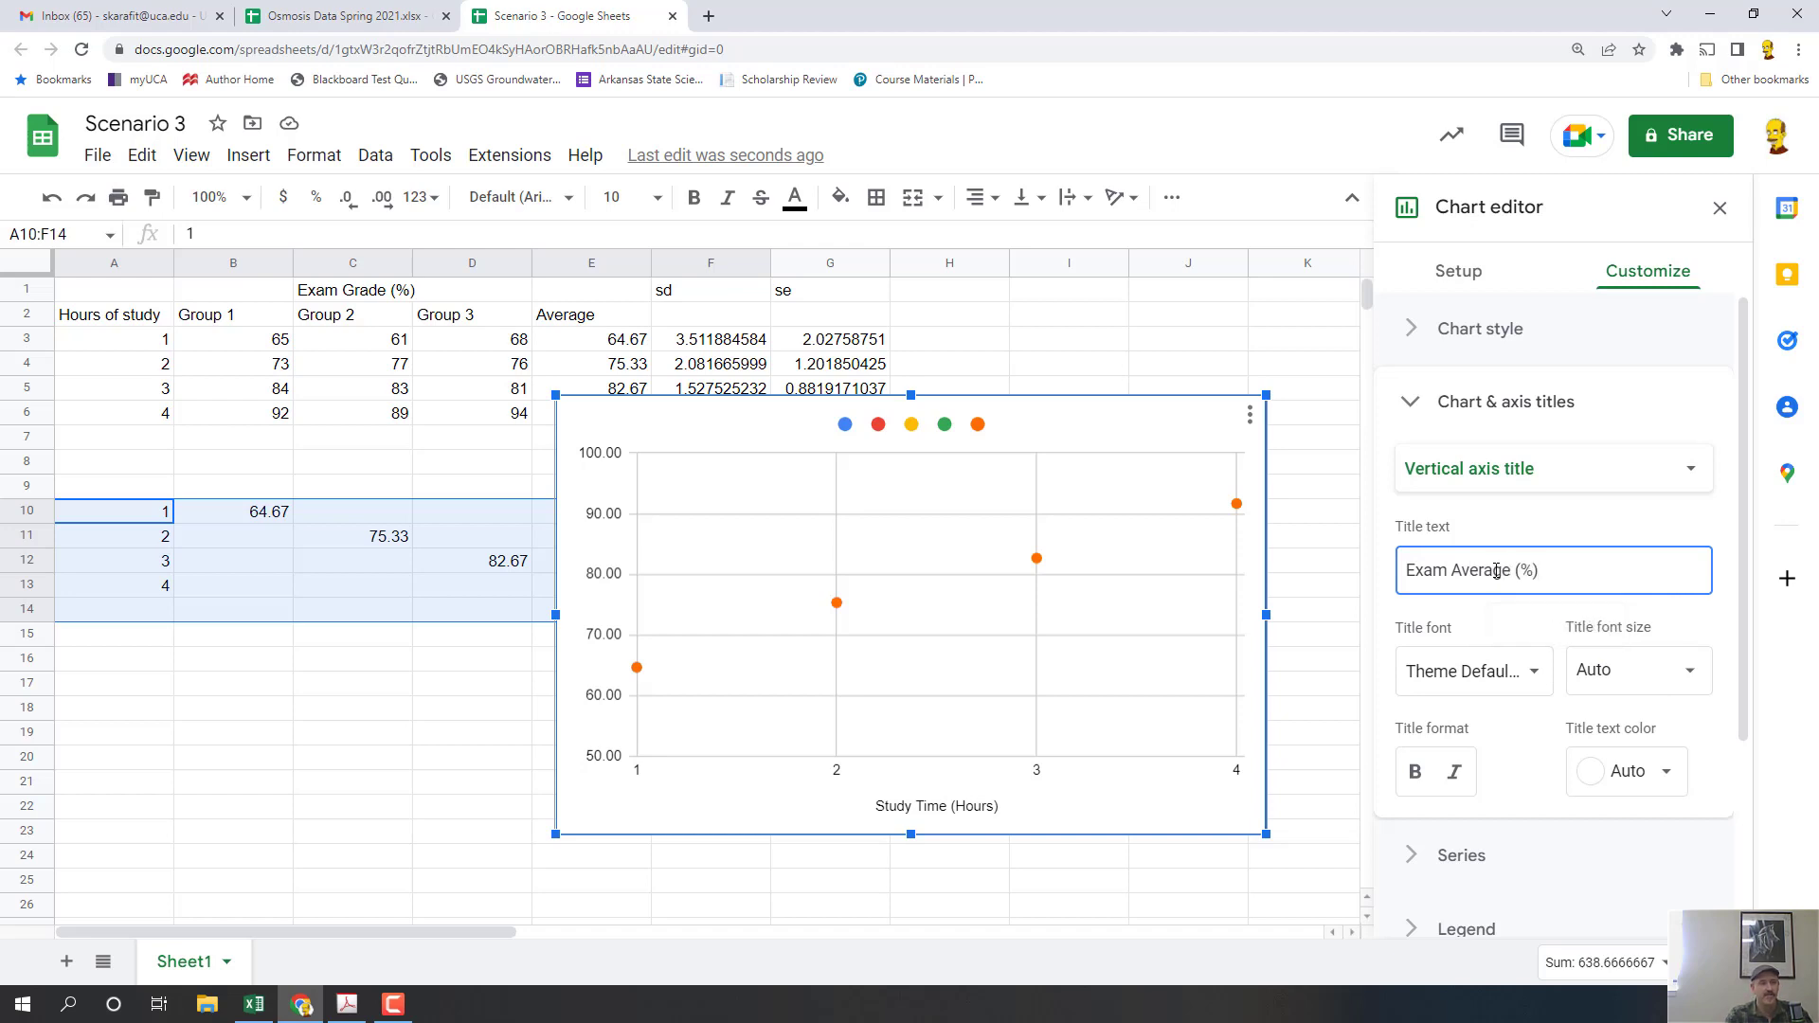
pyautogui.click(1350, 666)
pyautogui.doubleClick(1128, 433)
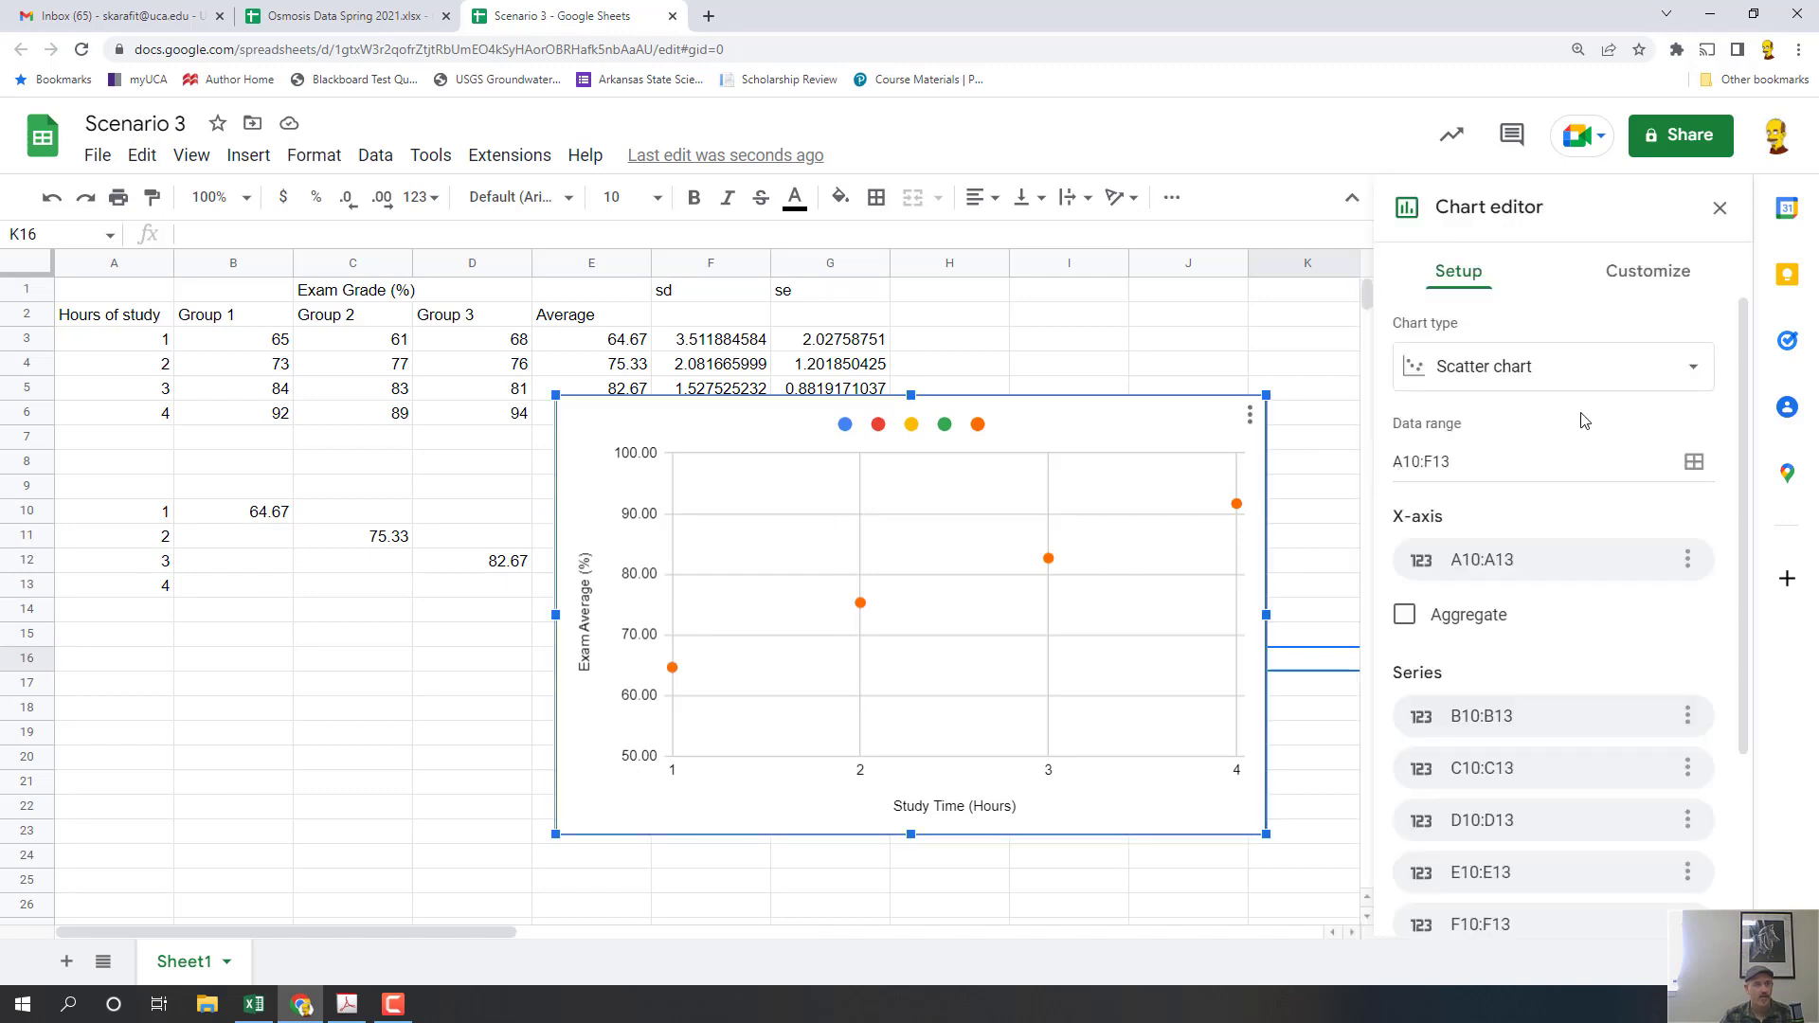
# - Turn on a trendline for Data series 5 with its equation 8.83*x + 56.5 as the label
pyautogui.click(1647, 275)
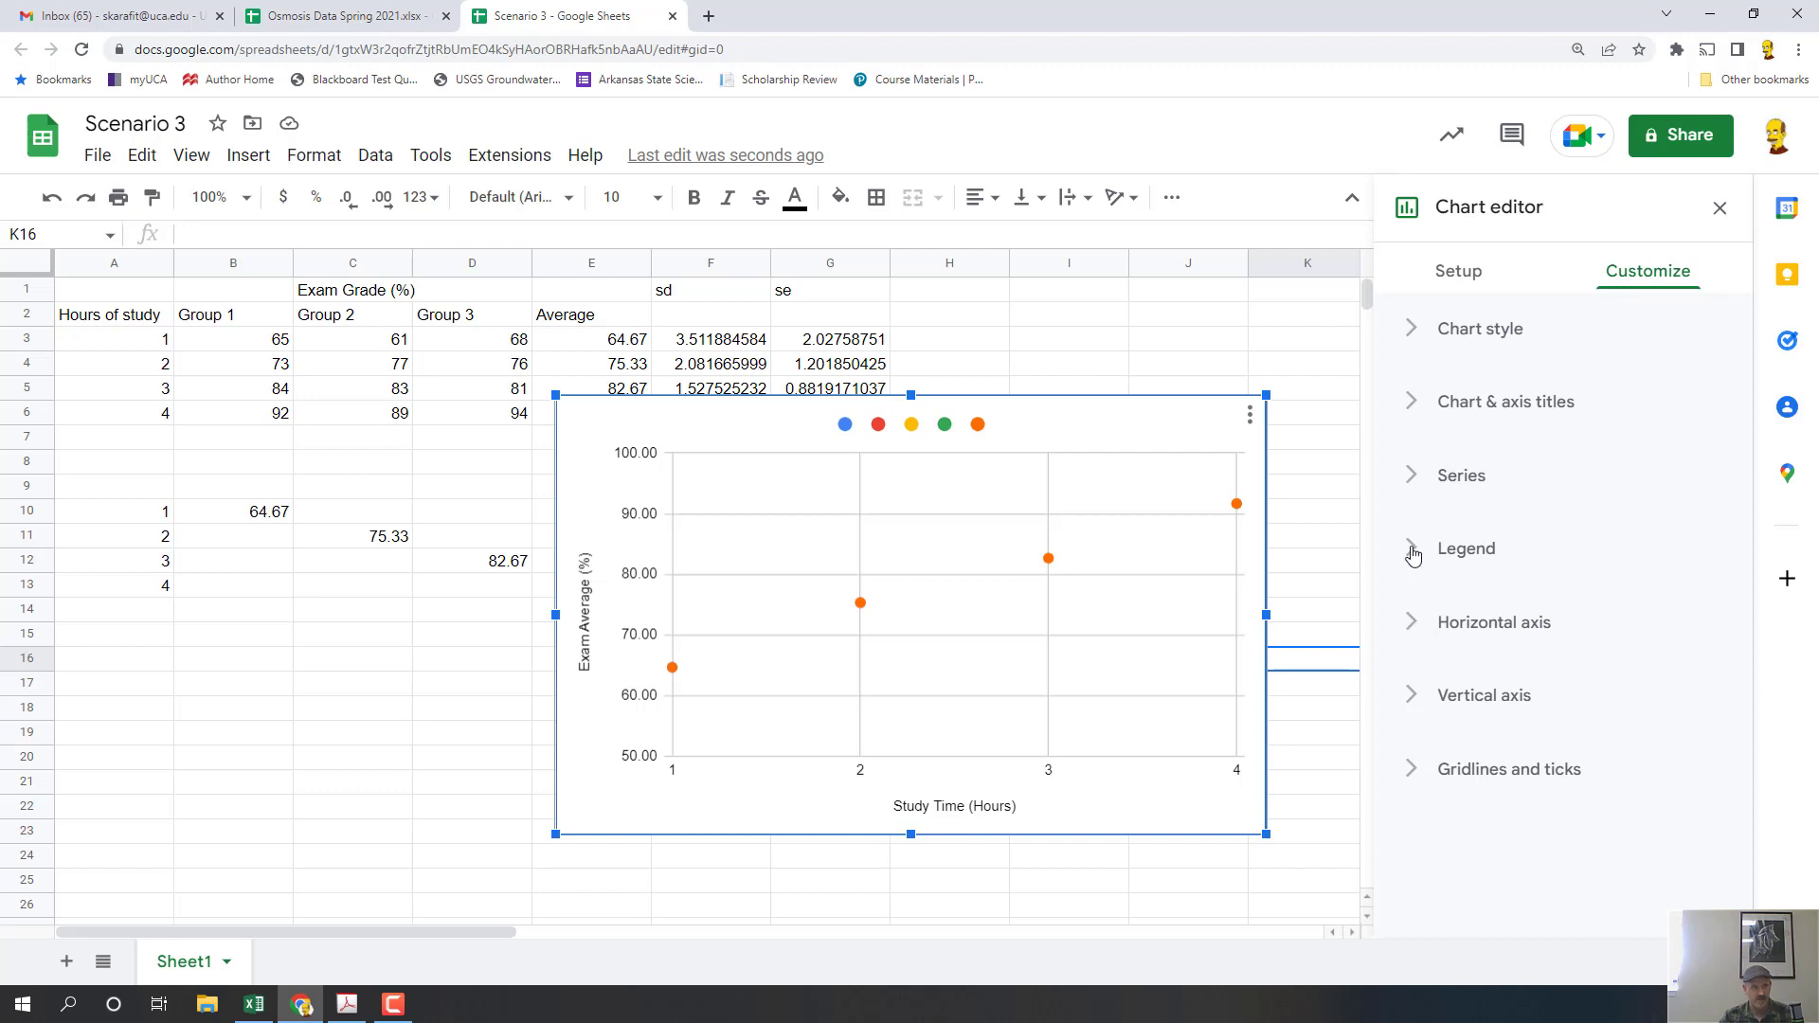
pyautogui.click(1413, 476)
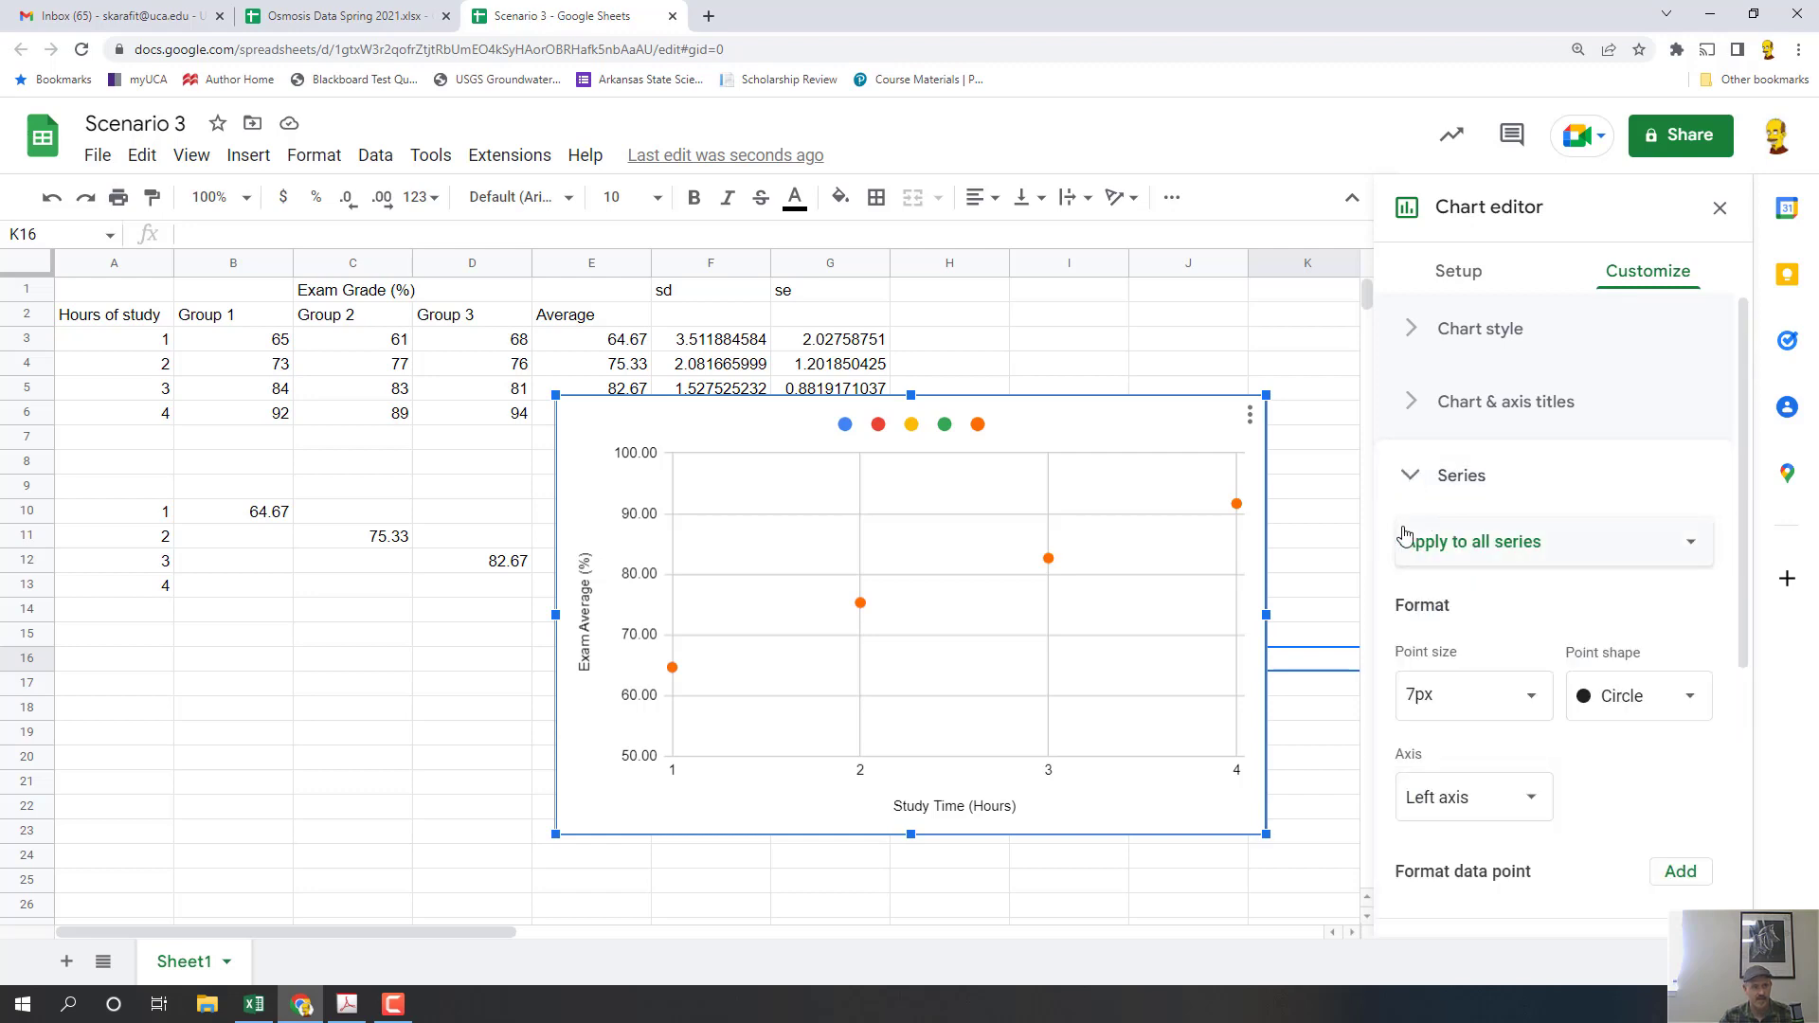
pyautogui.click(1546, 544)
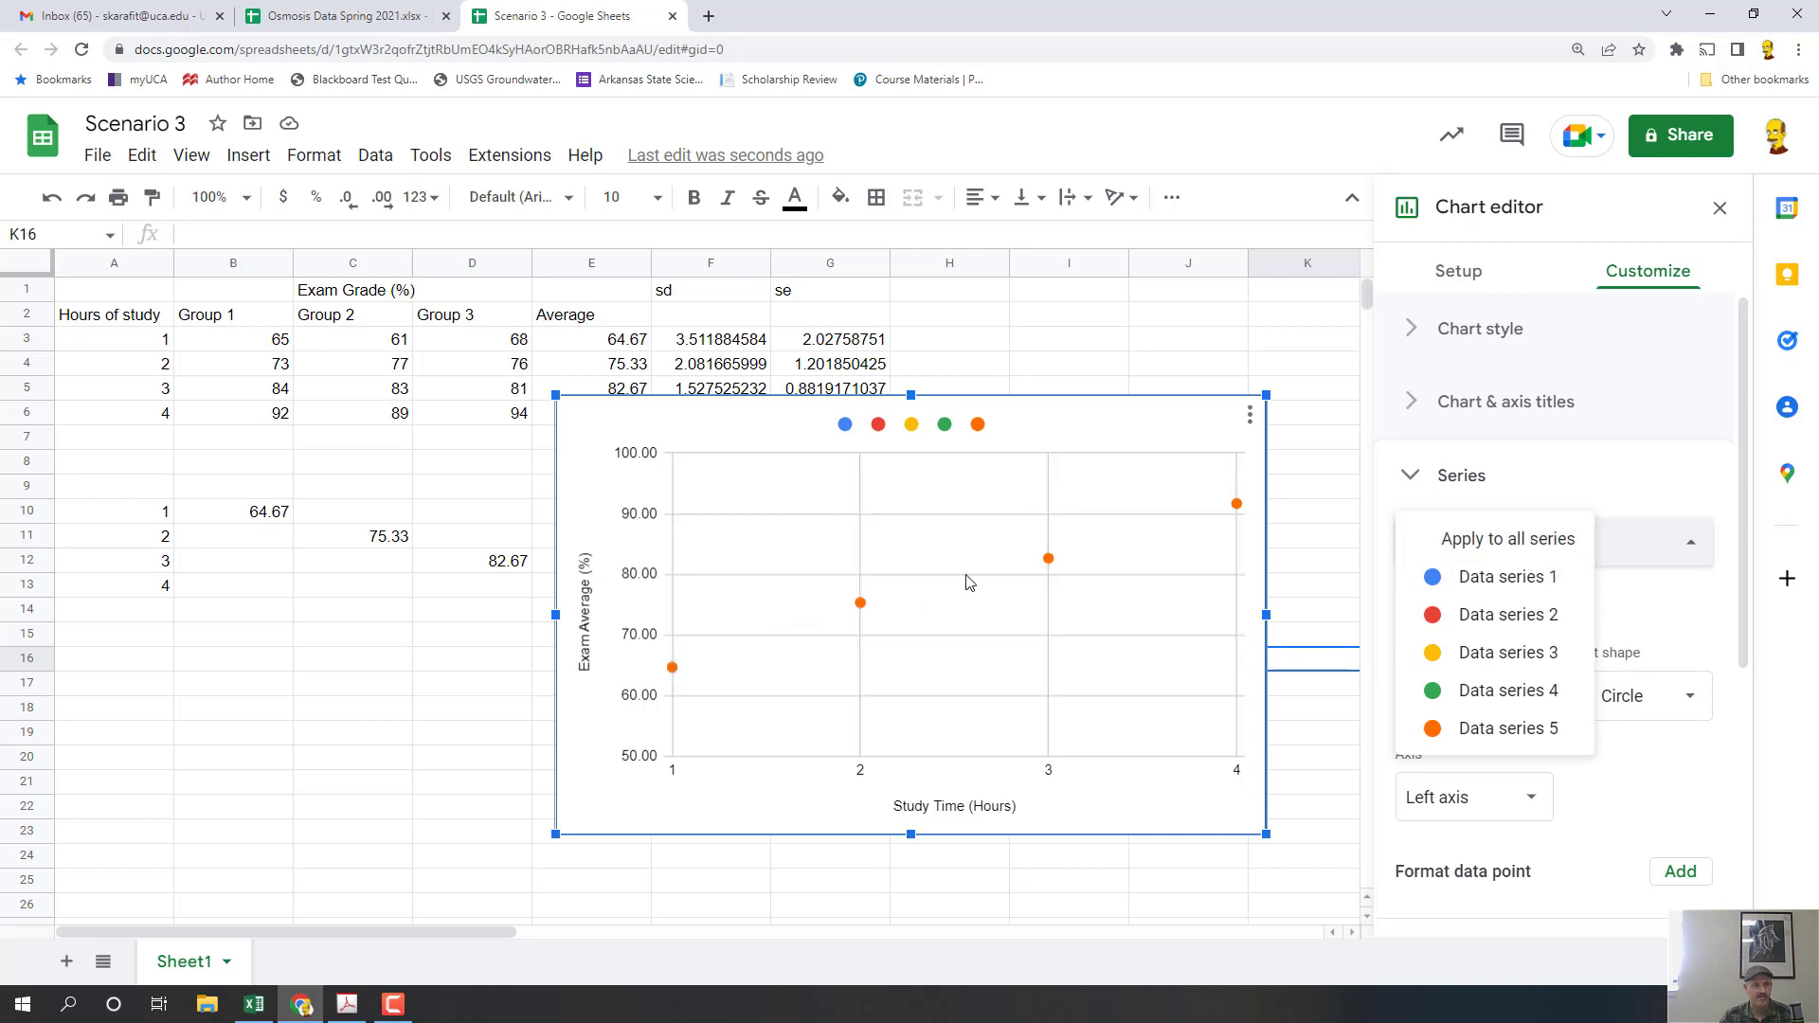
pyautogui.click(1470, 735)
pyautogui.scroll(-5, 1541, 643)
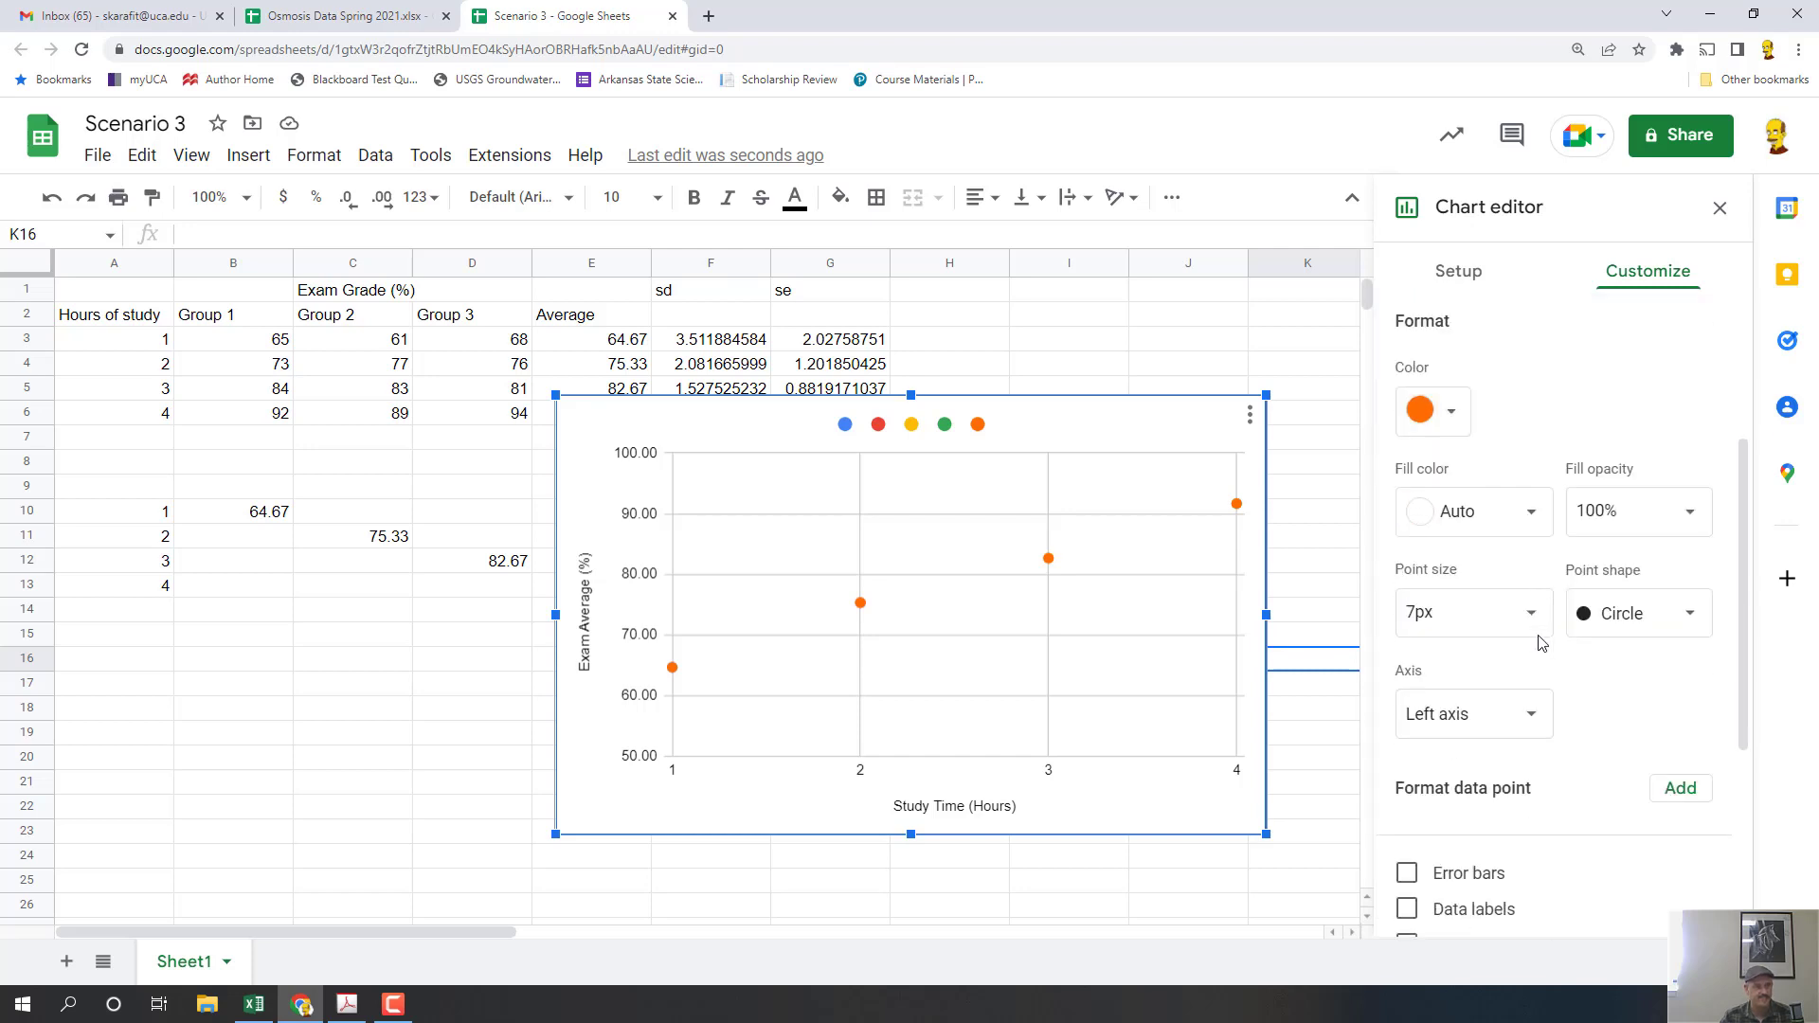
pyautogui.click(1408, 763)
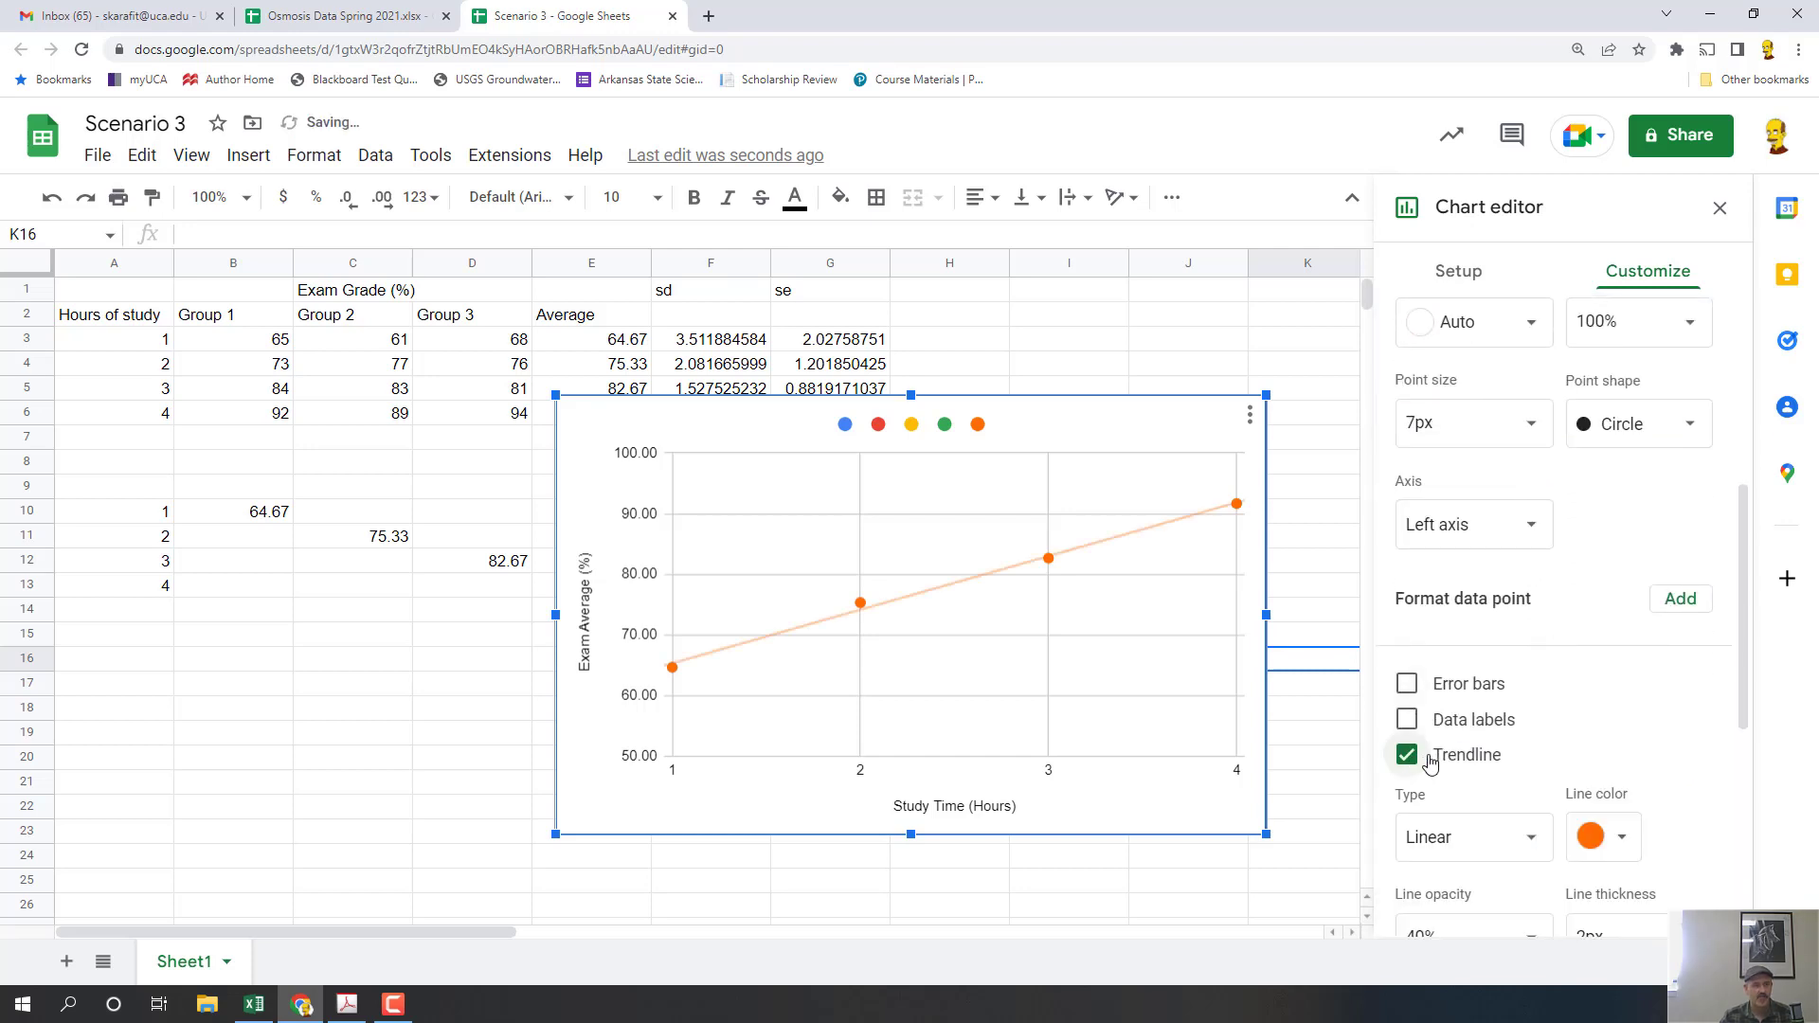
pyautogui.scroll(-3, 1576, 752)
pyautogui.click(1504, 772)
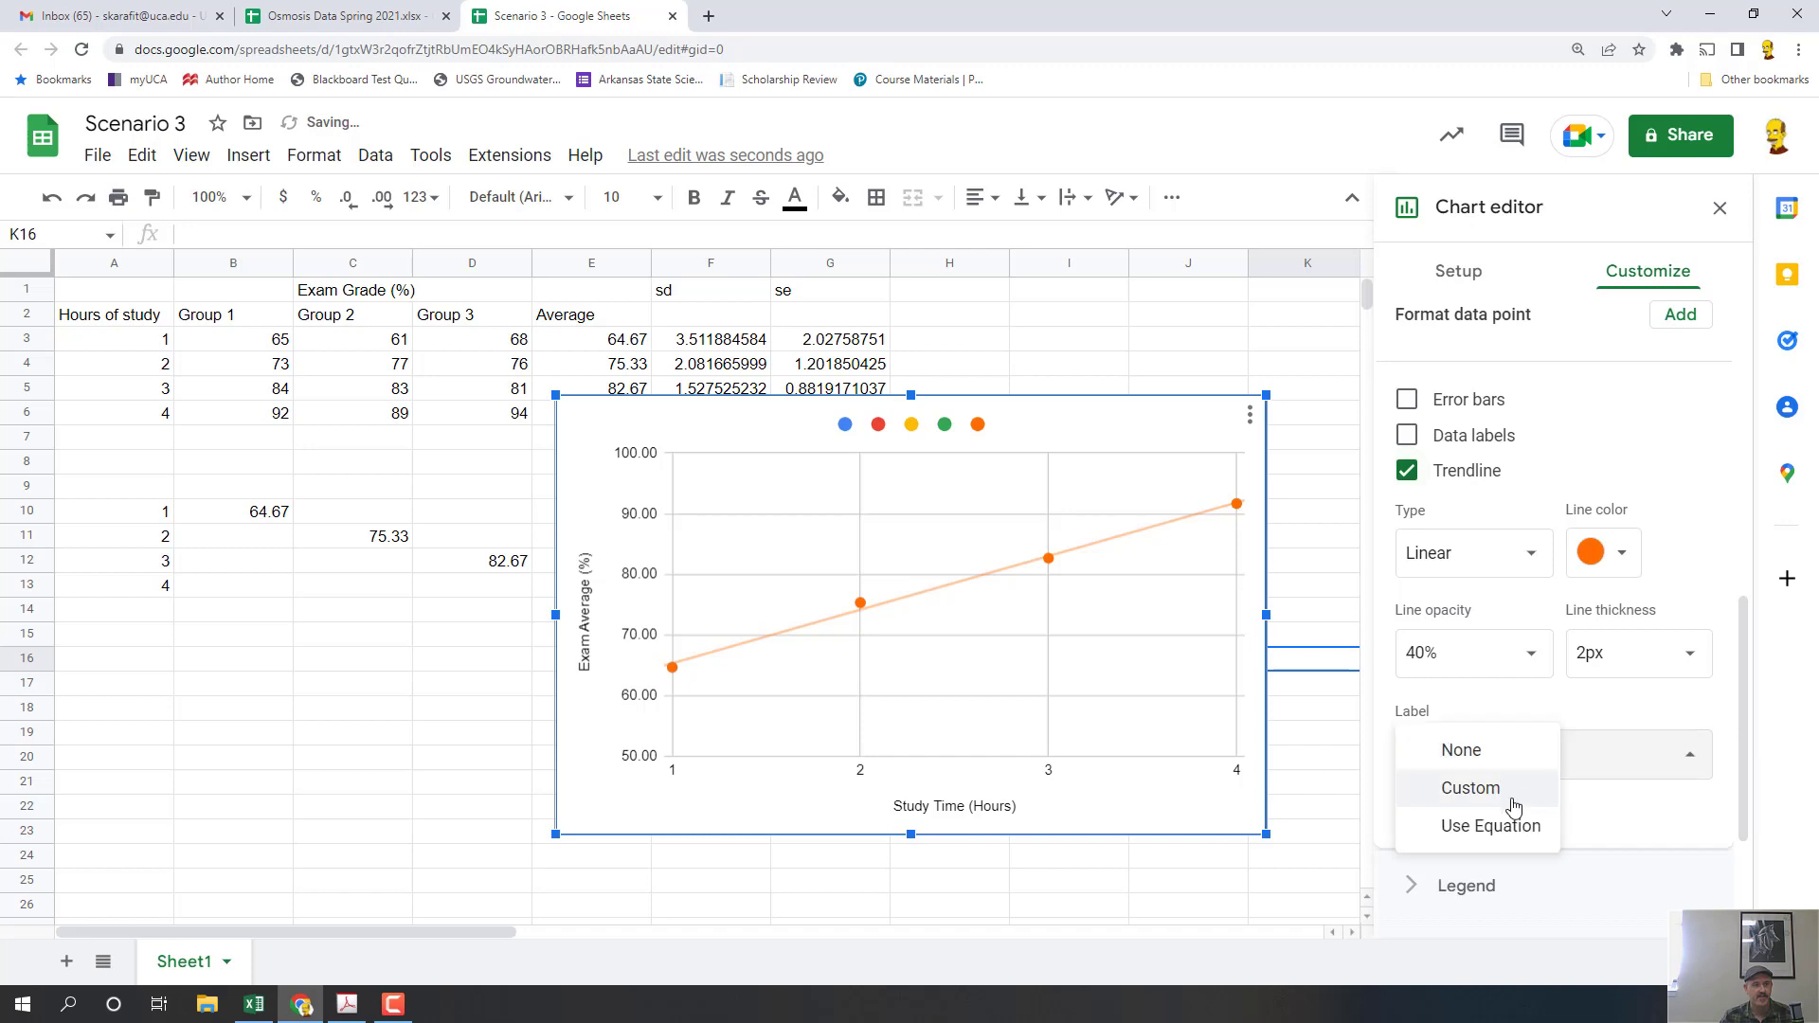
pyautogui.click(1507, 833)
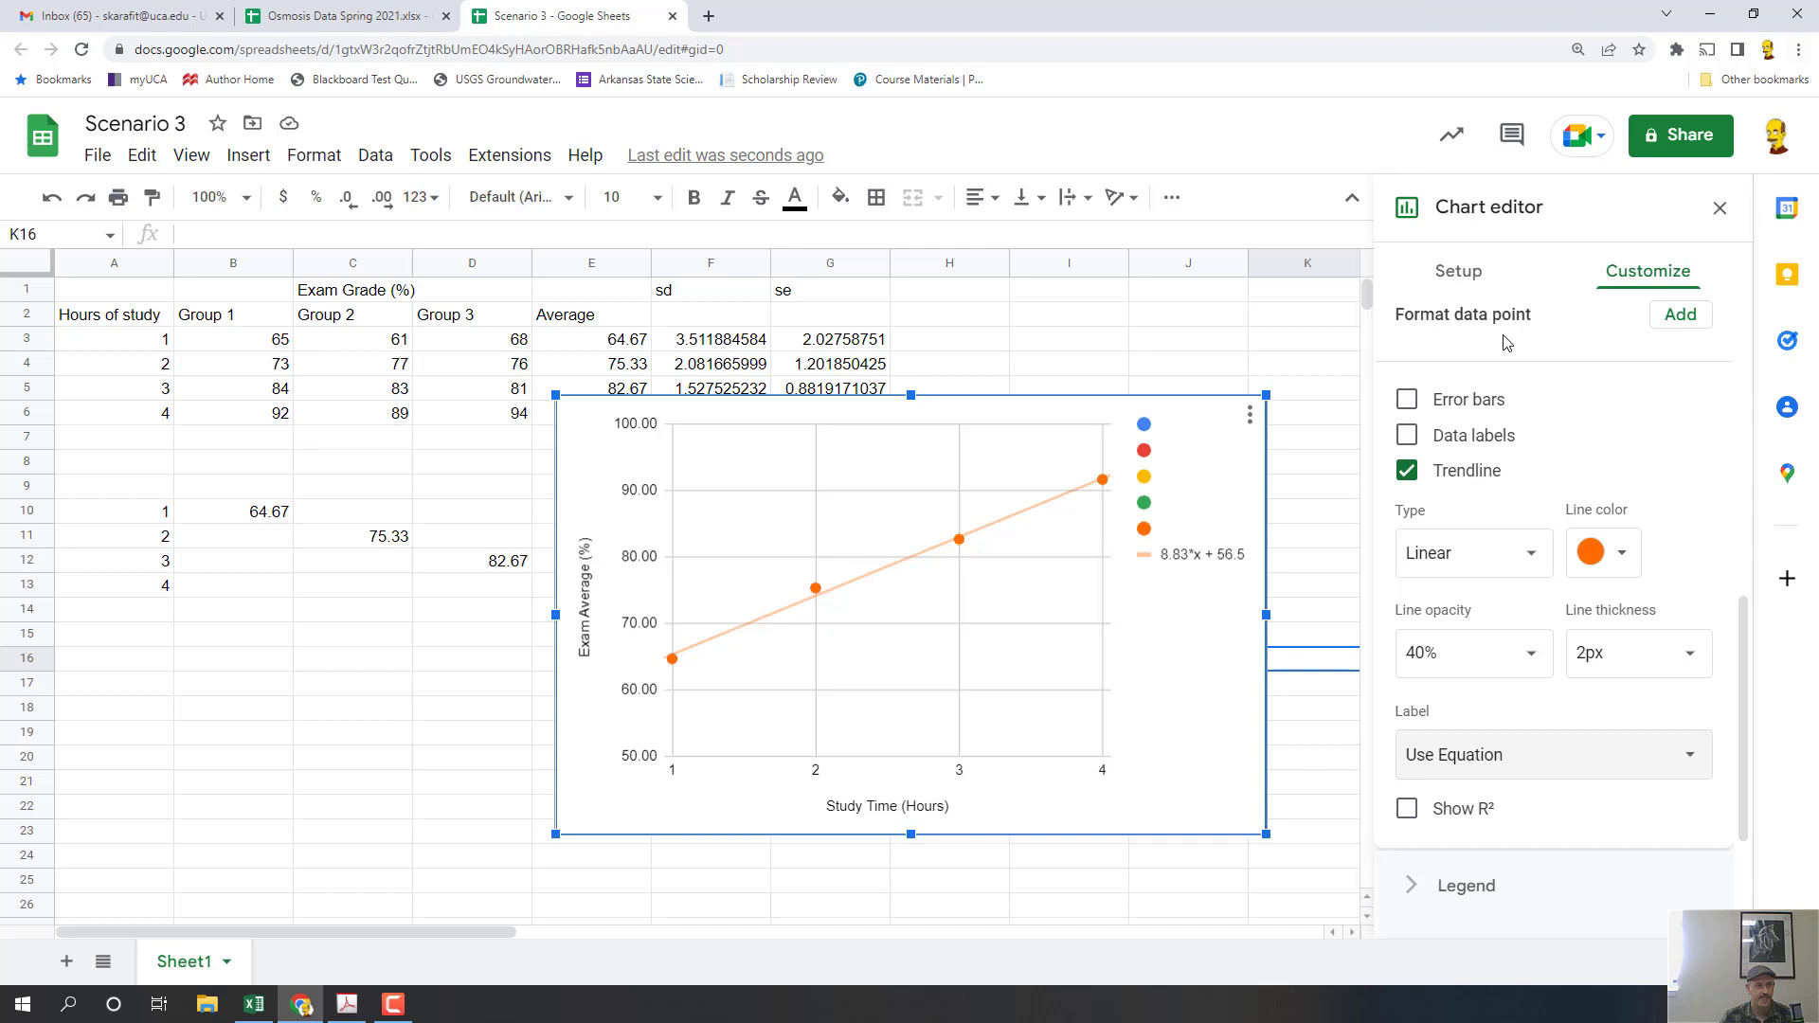
# - Move the chart lower on the sheet
pyautogui.scroll(3, 1507, 343)
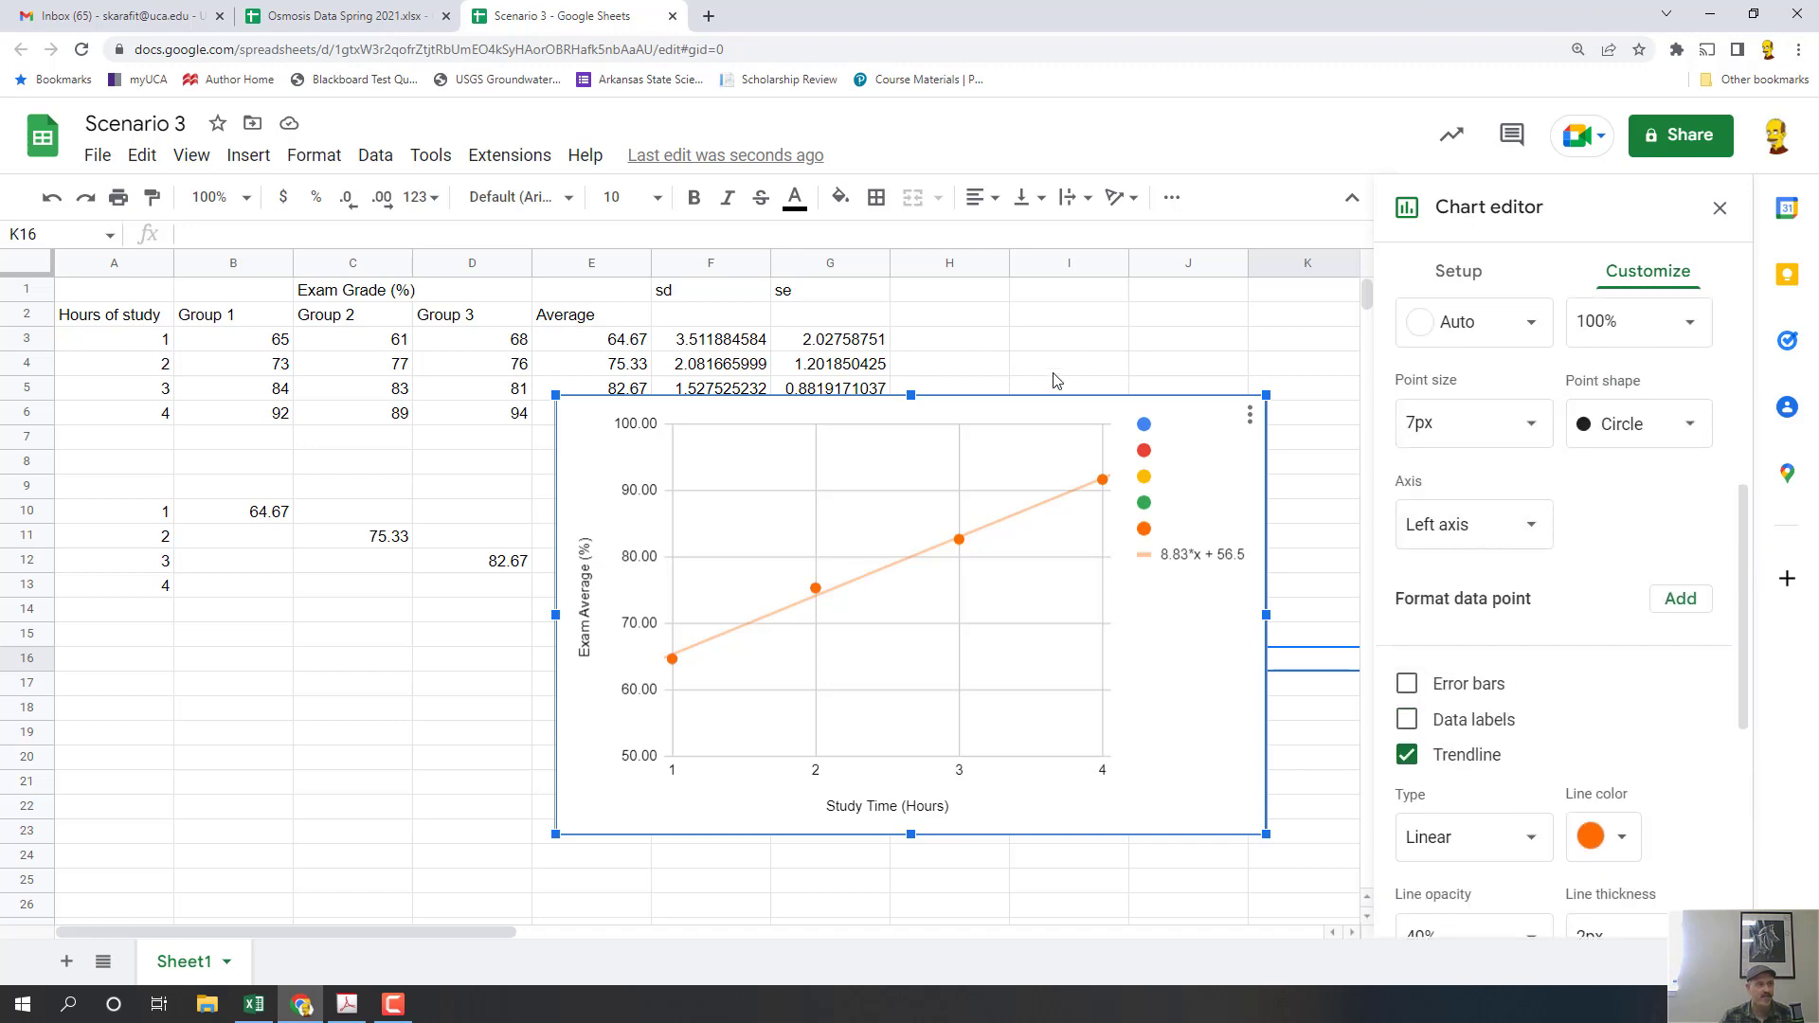
pyautogui.moveTo(1011, 417); pyautogui.dragTo(904, 527)
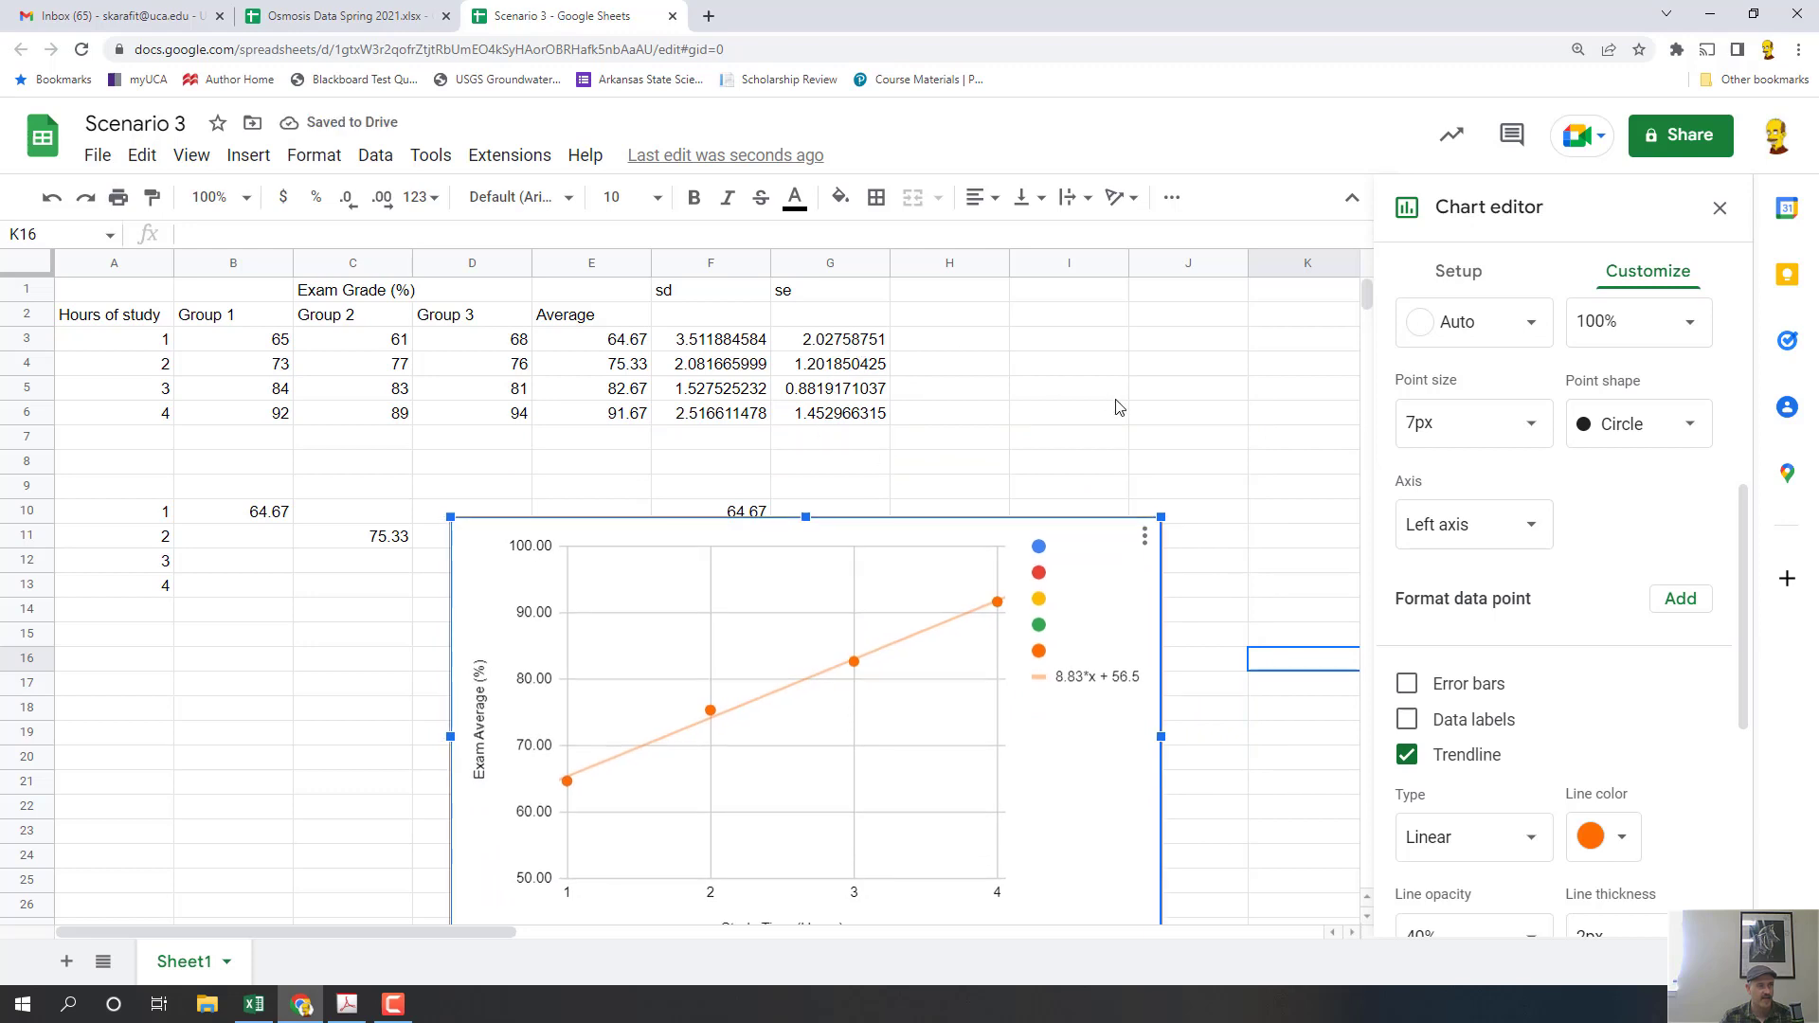
pyautogui.scroll(5, 1583, 686)
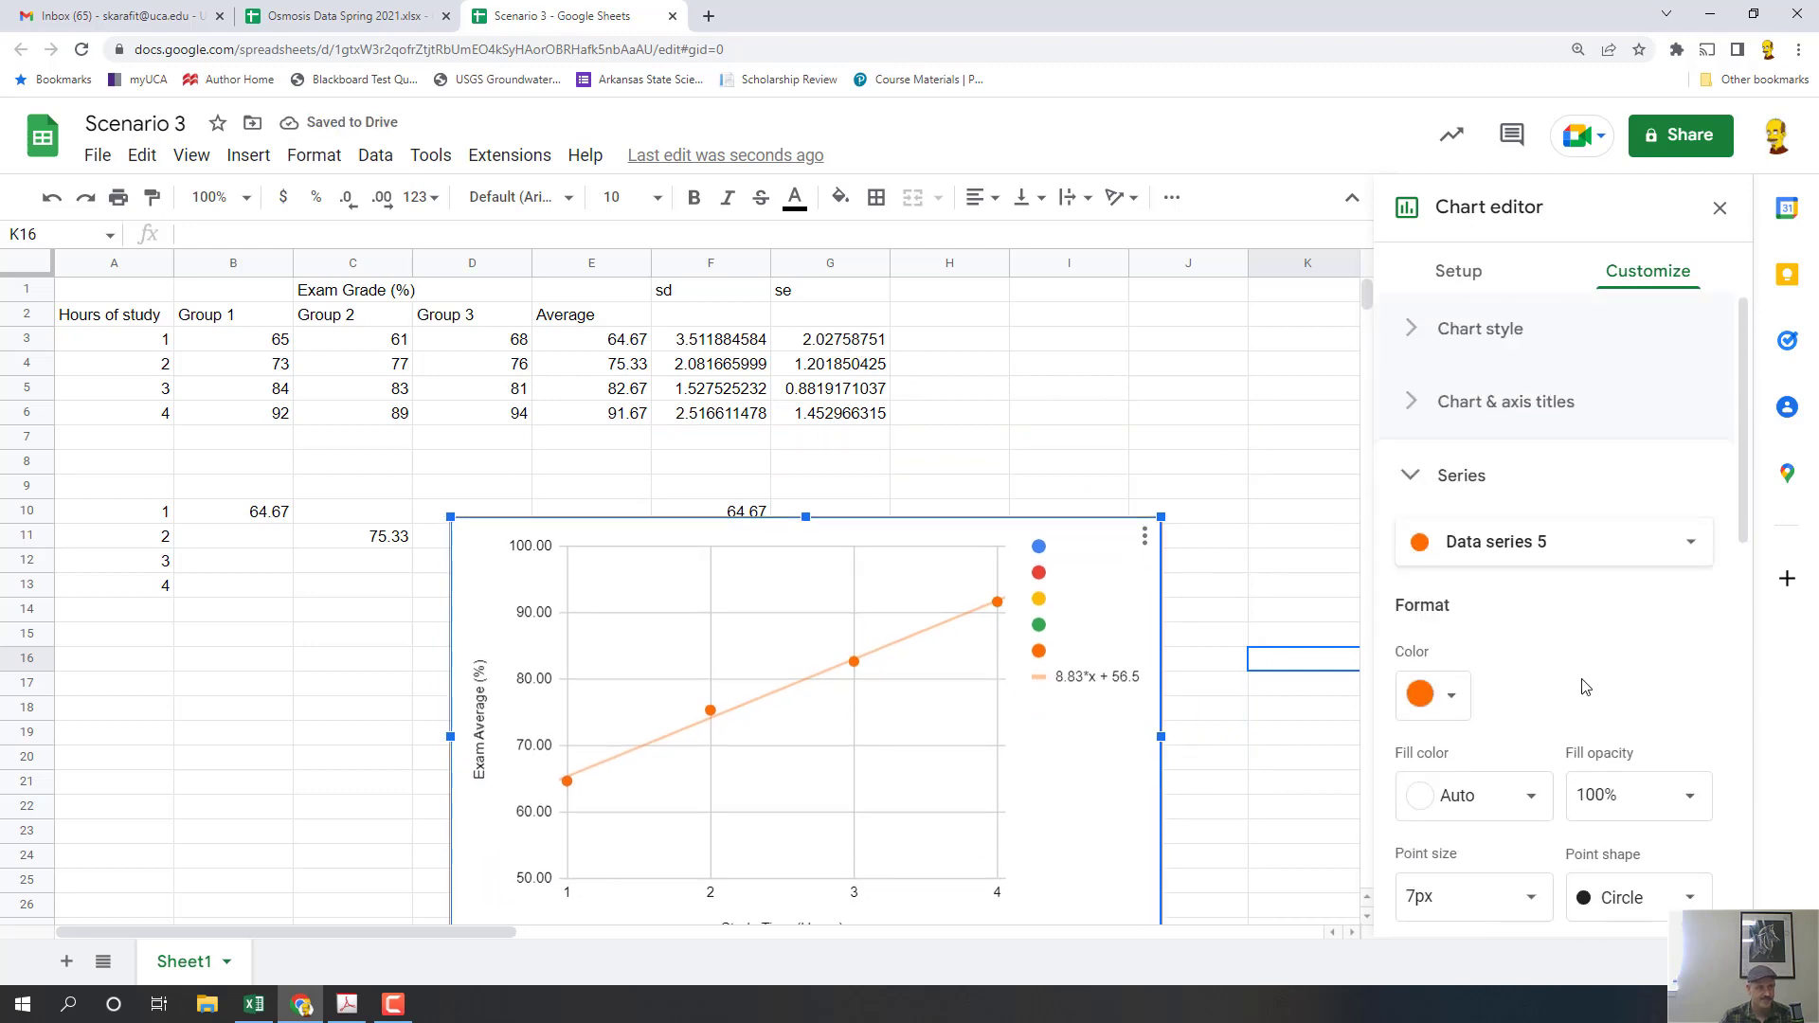
# - Turn on error bars of Constant type for Data series 1
pyautogui.click(1600, 559)
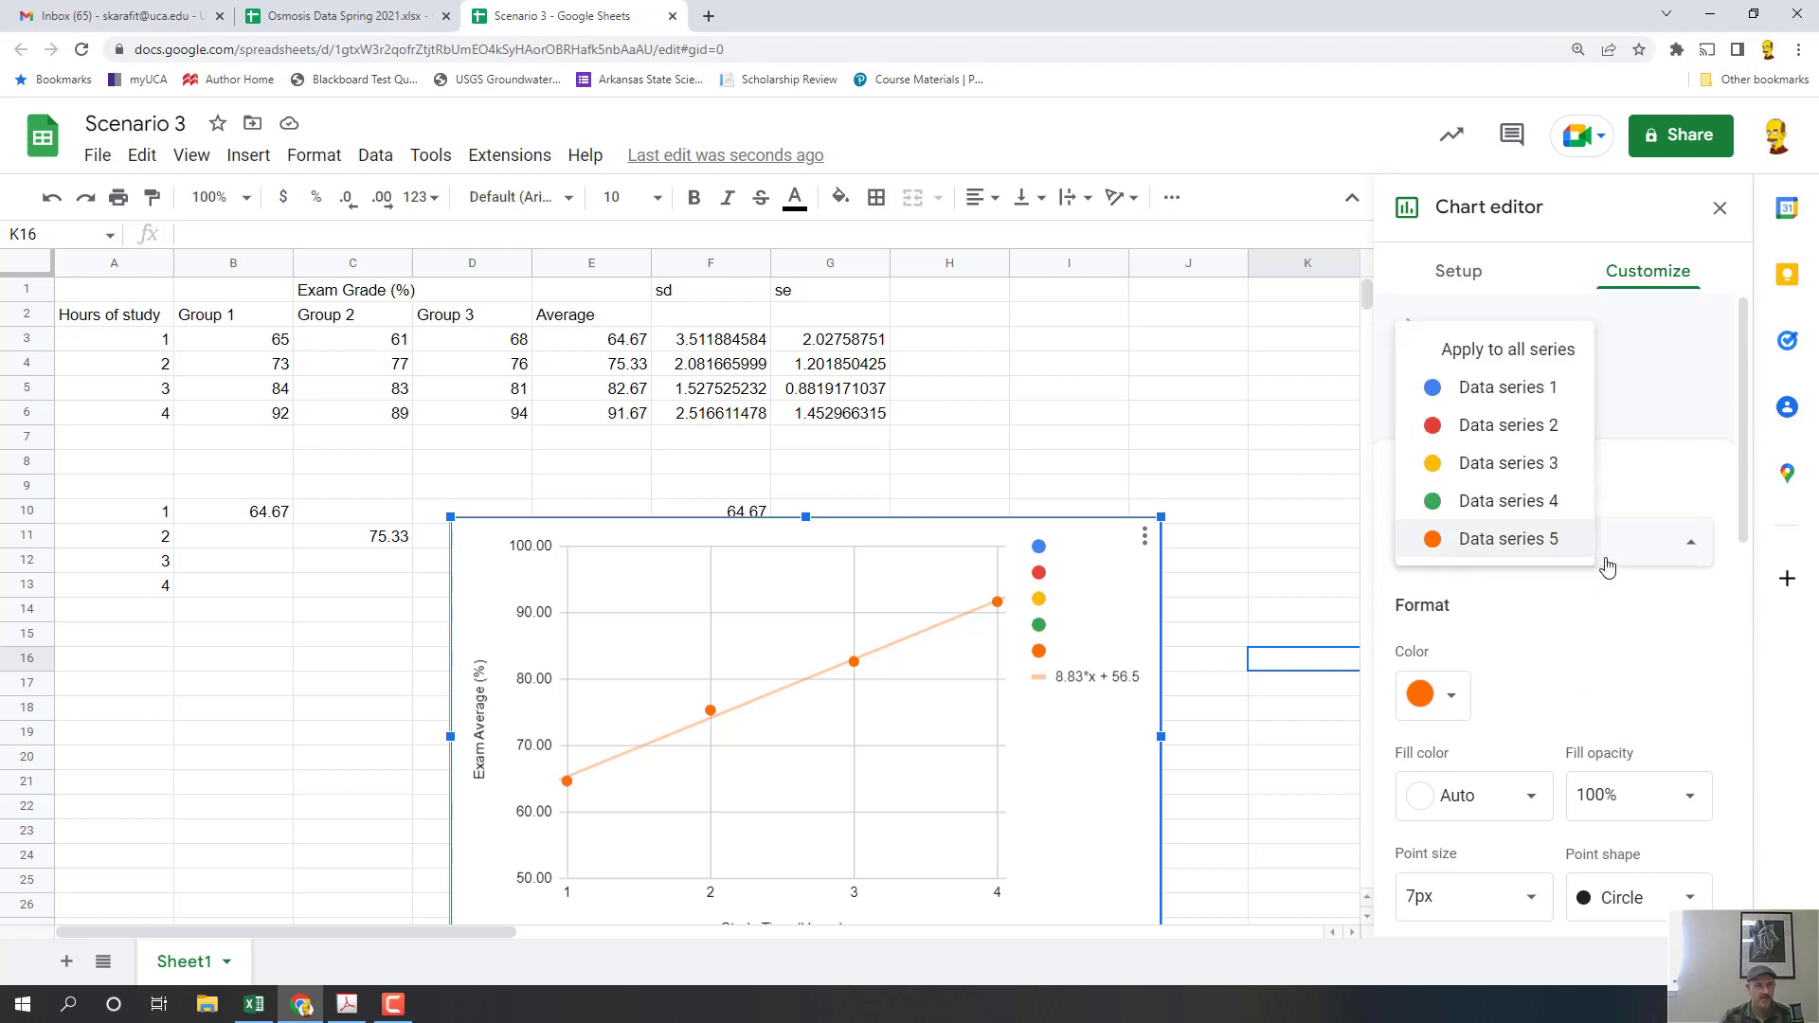
pyautogui.click(1627, 620)
pyautogui.click(1516, 568)
pyautogui.click(1528, 398)
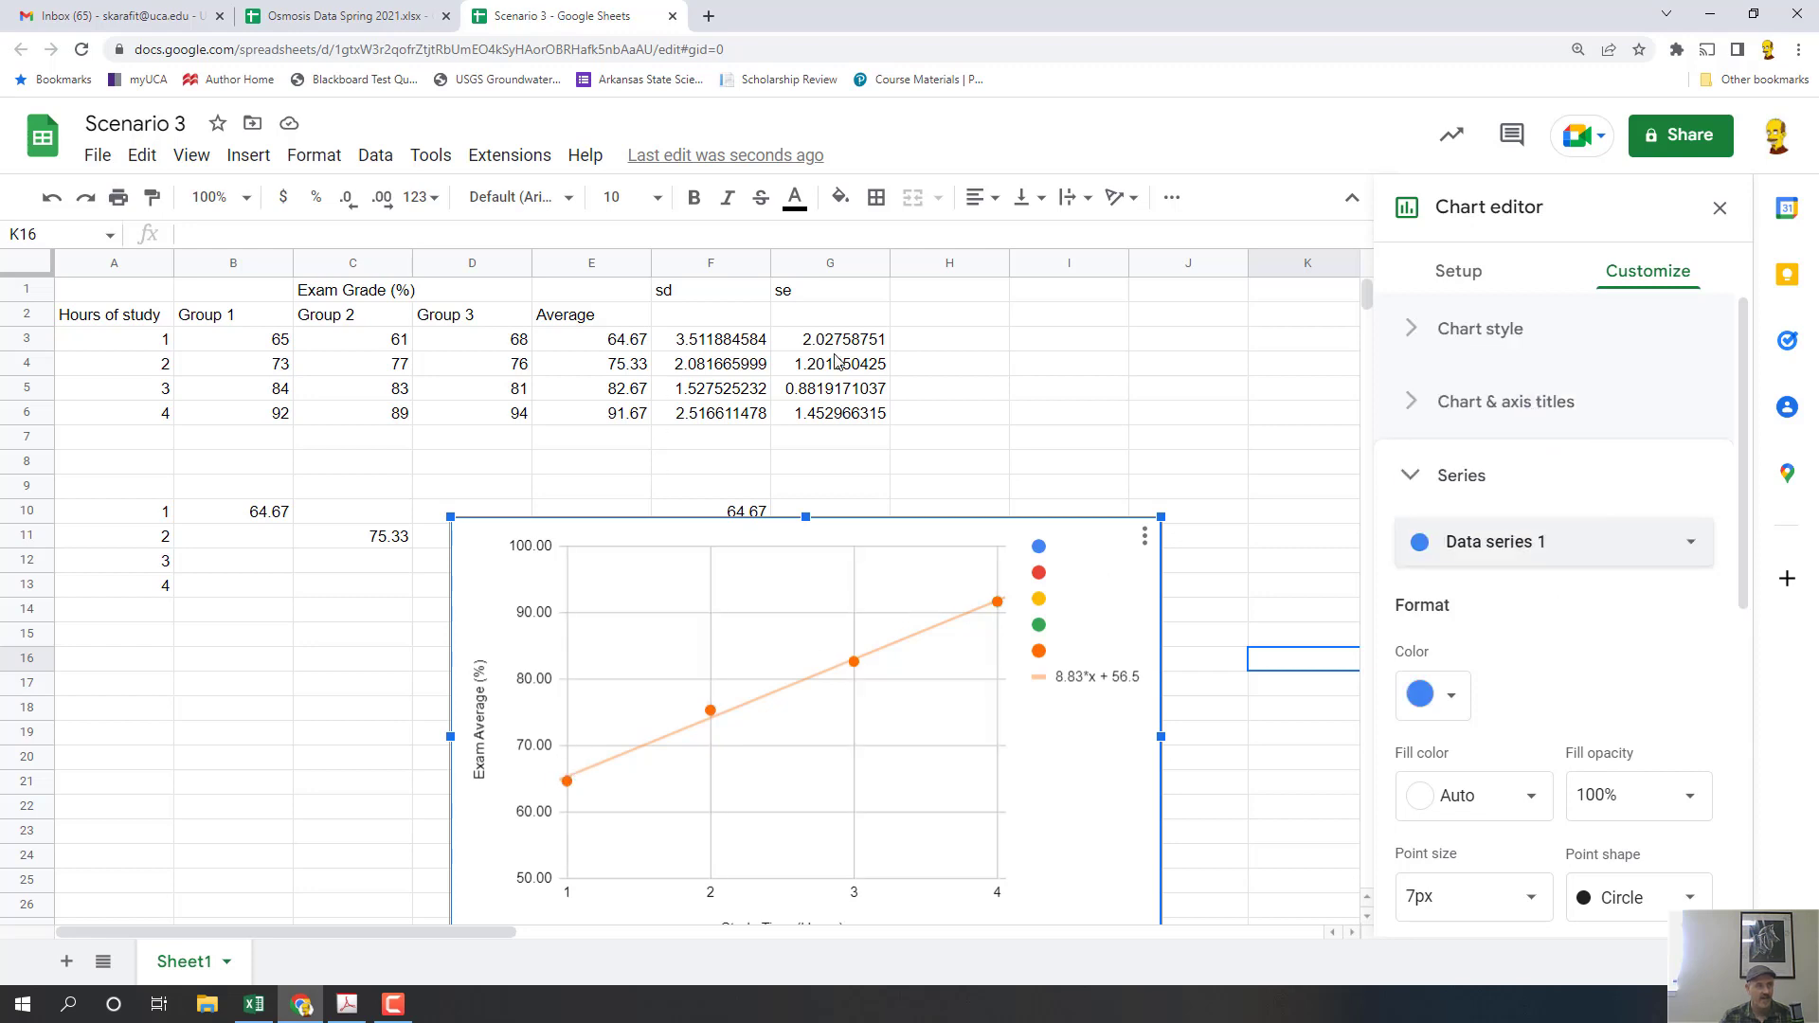
pyautogui.scroll(-2, 1527, 616)
pyautogui.scroll(-5, 1527, 617)
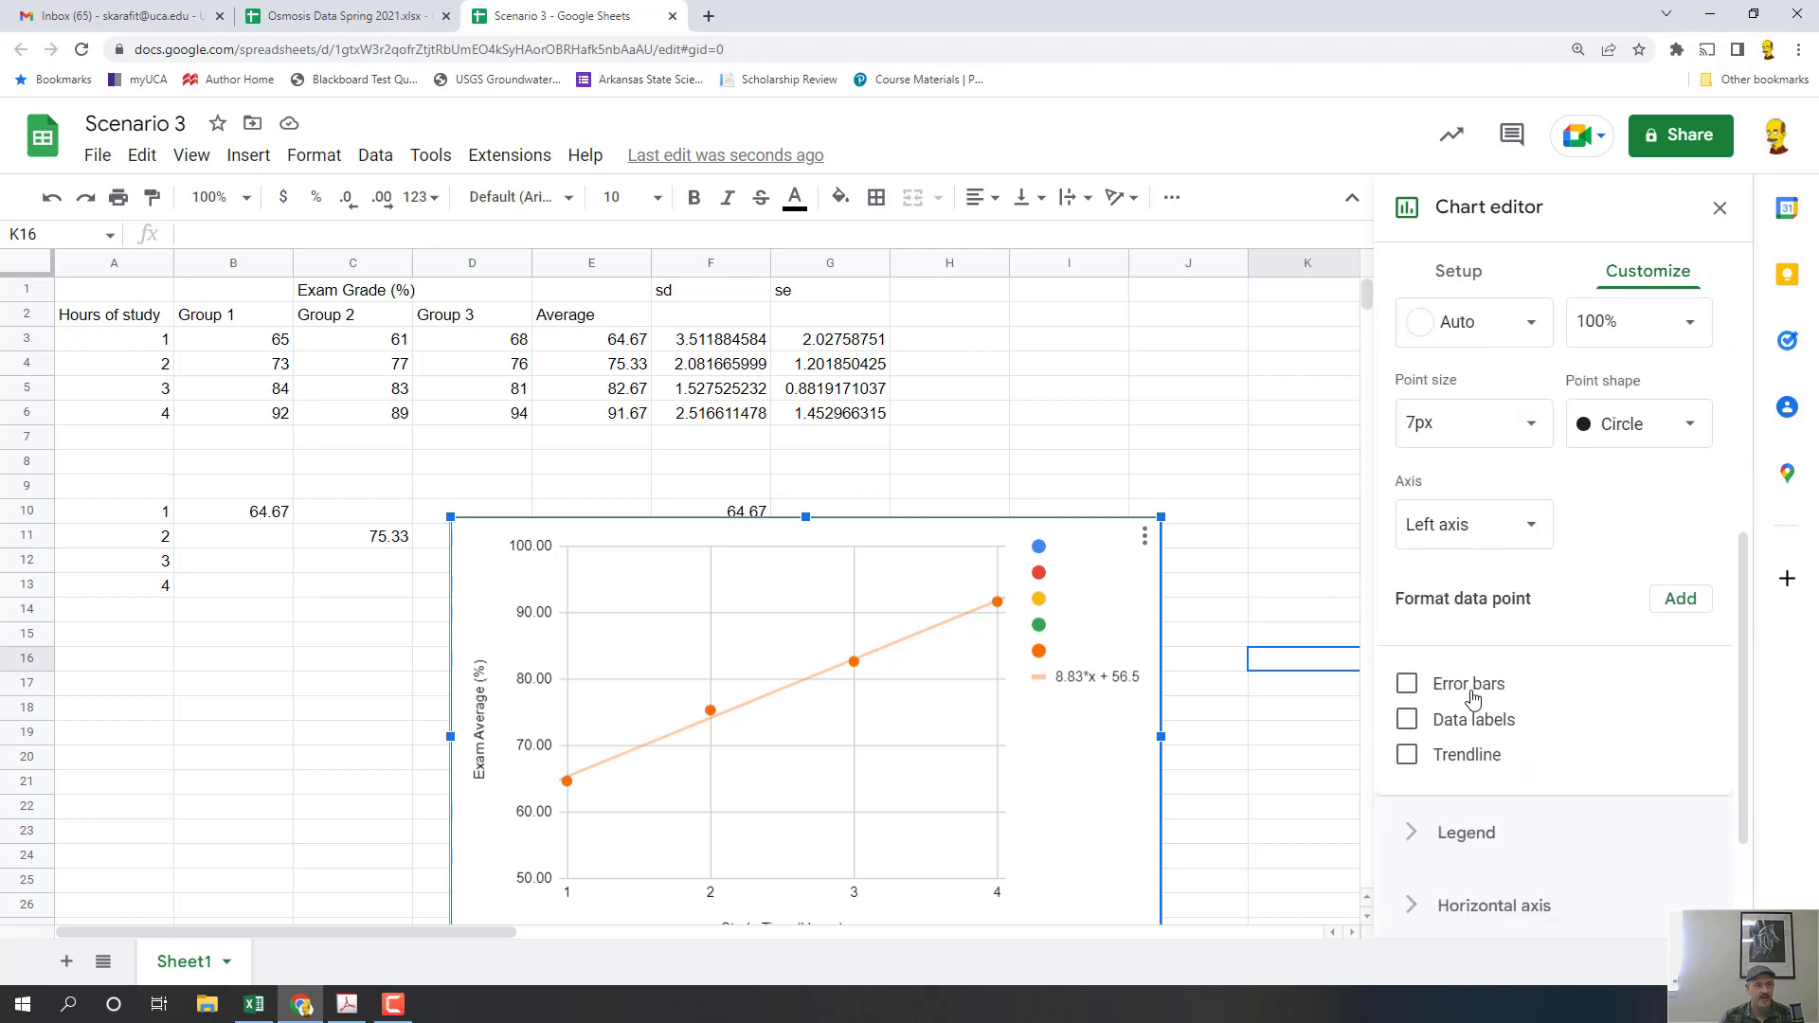
pyautogui.click(1407, 686)
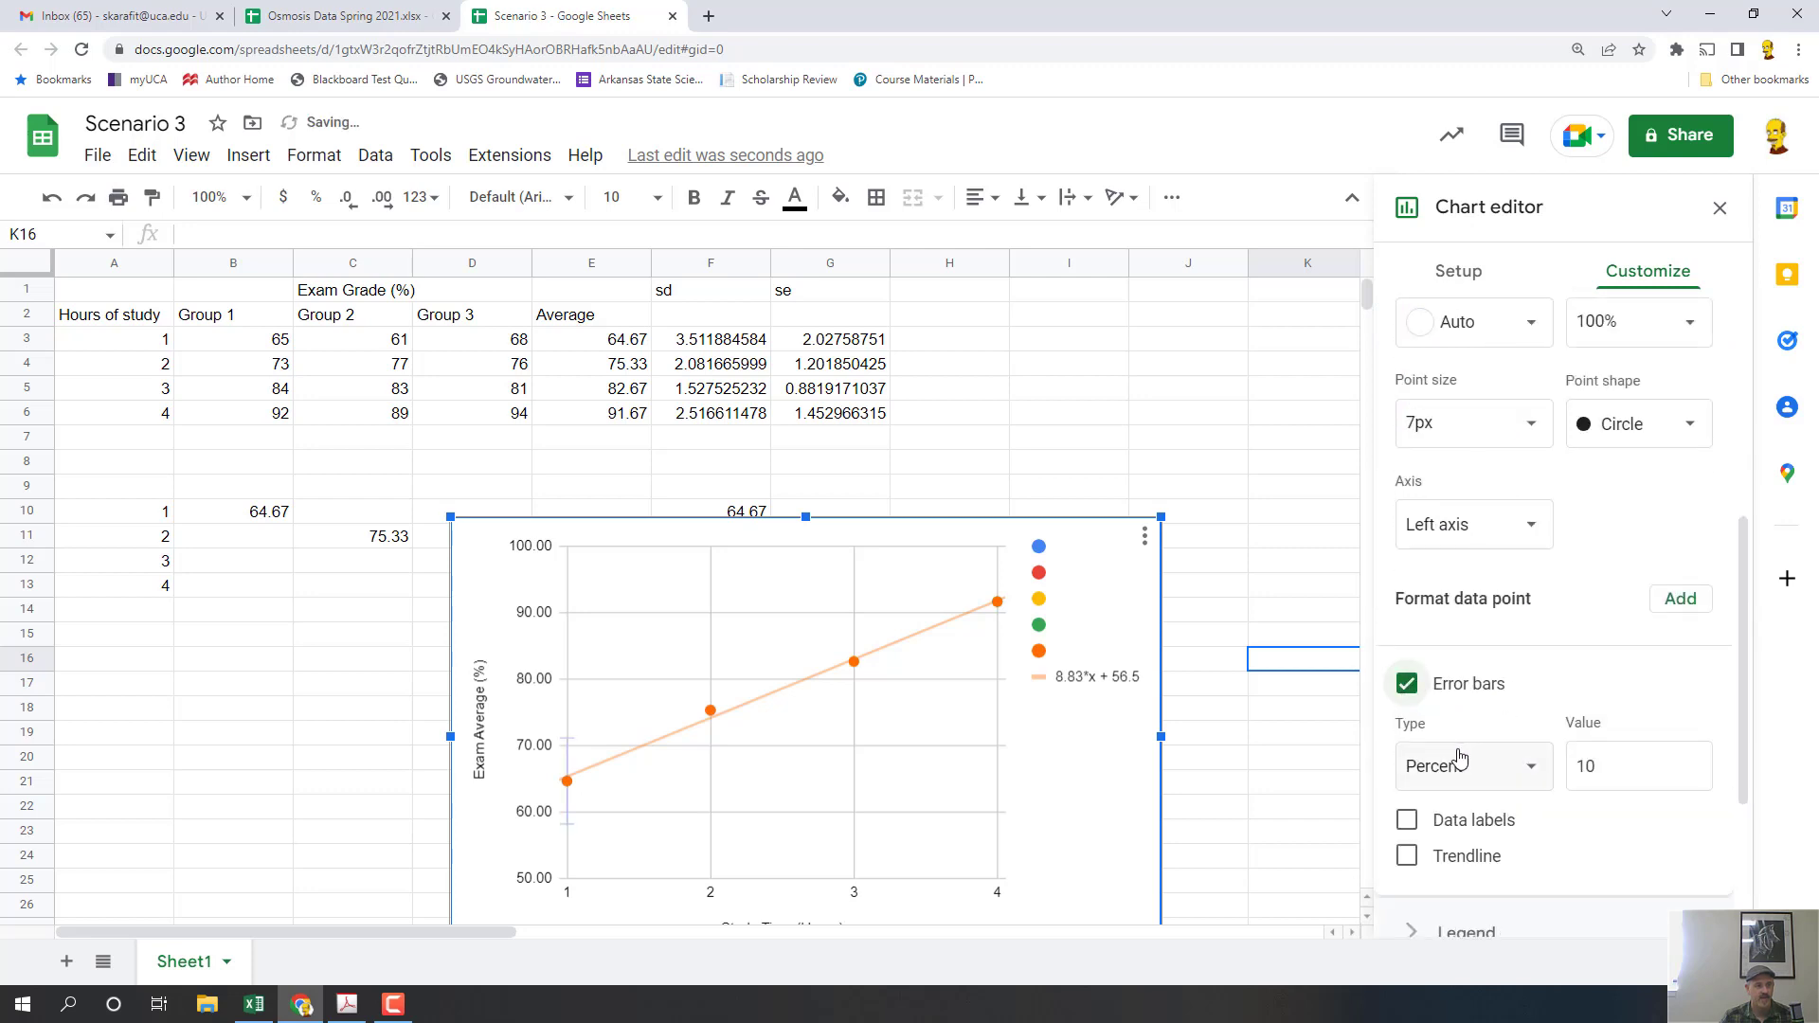
pyautogui.click(1468, 777)
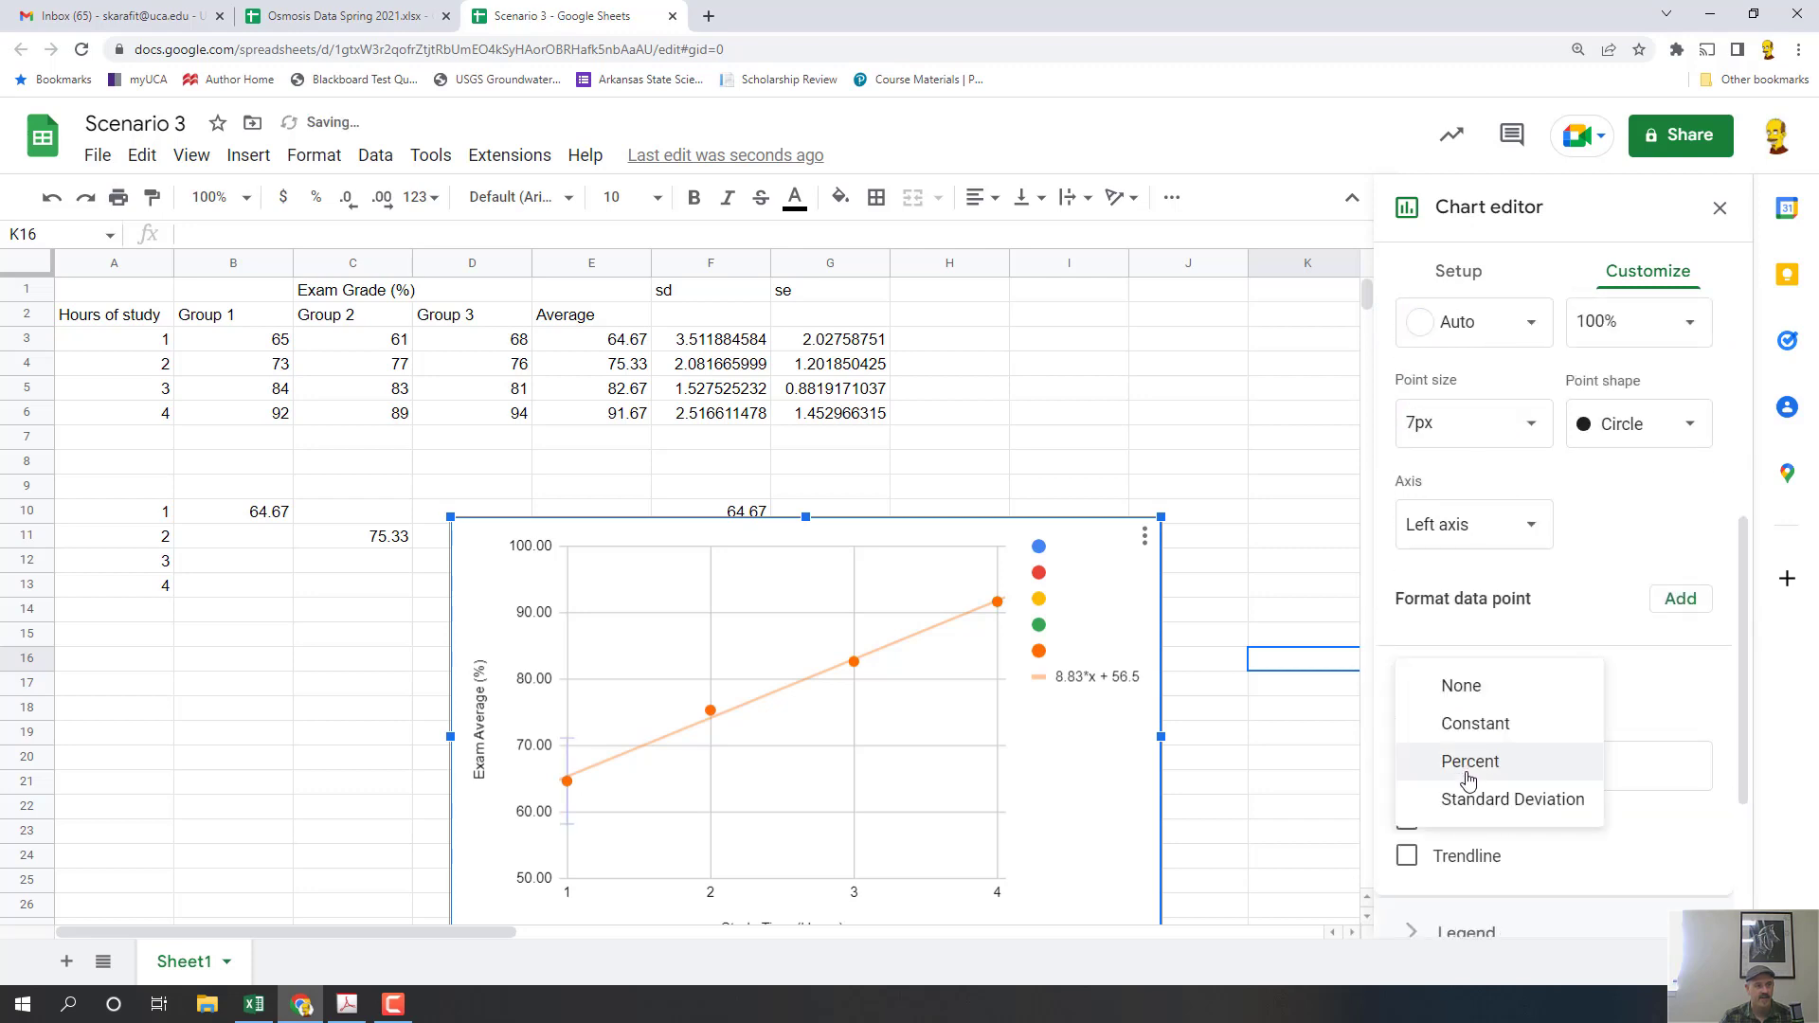
pyautogui.click(1469, 725)
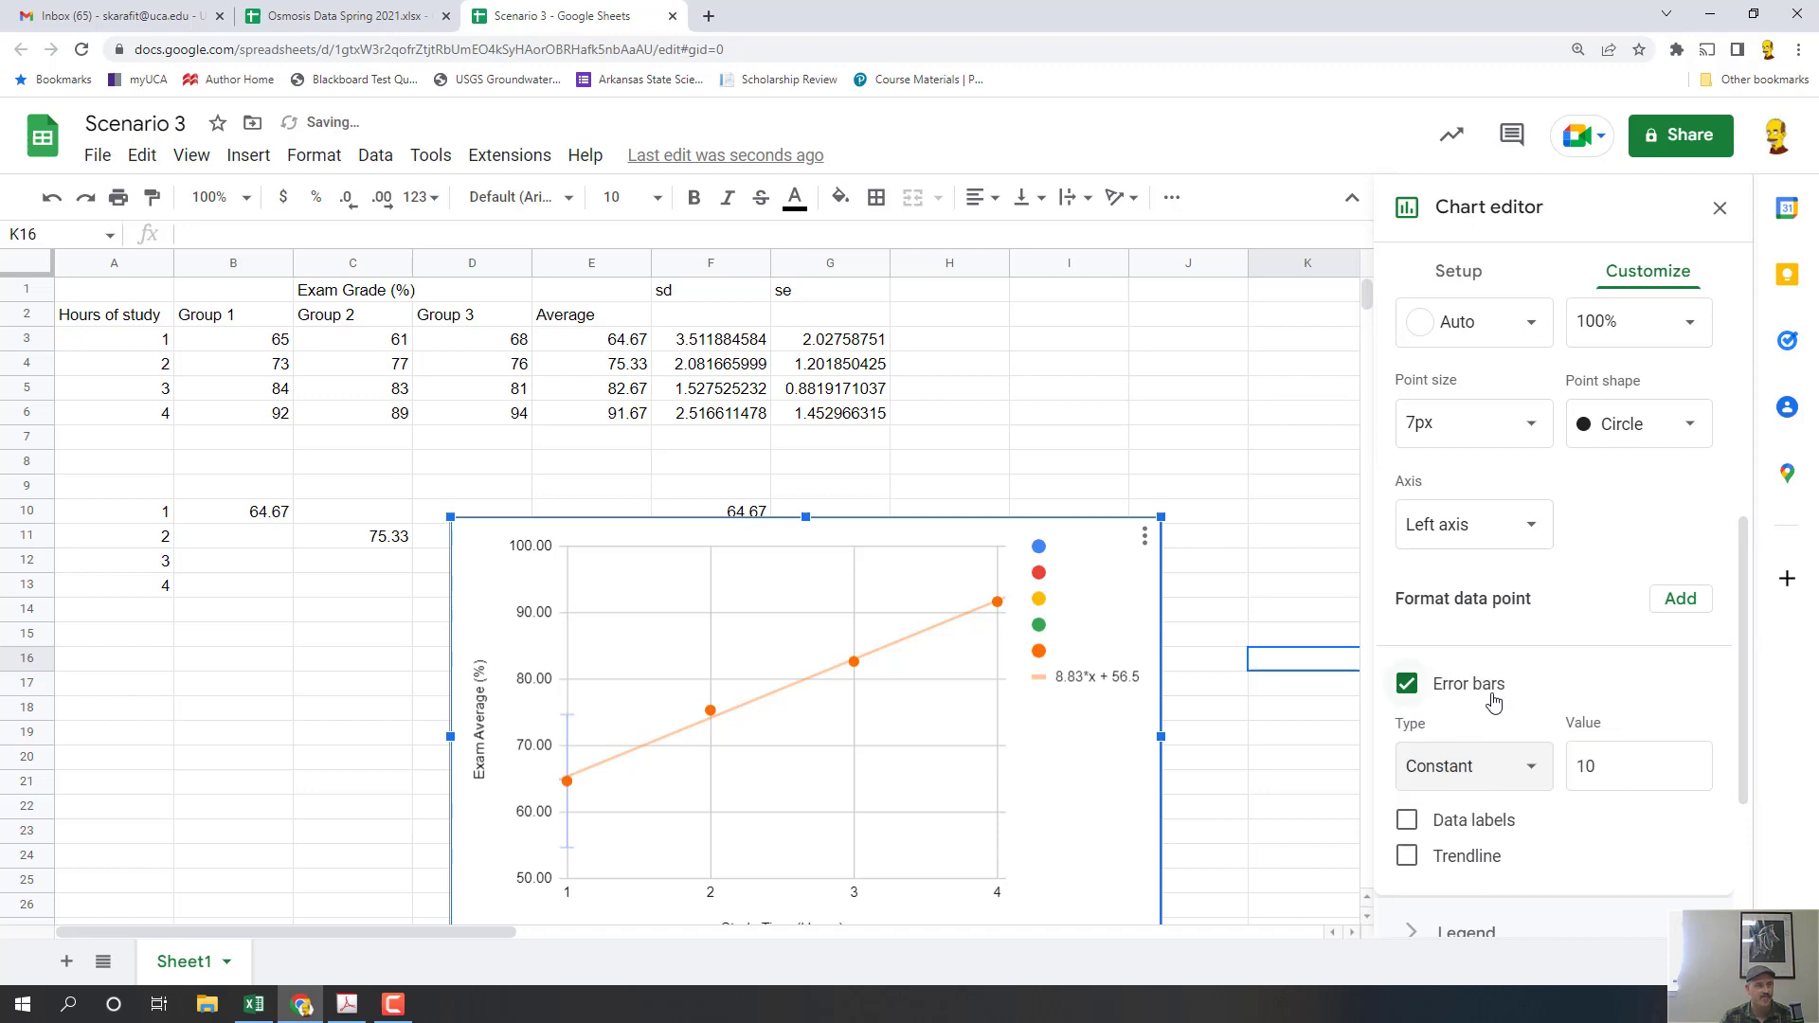
# - Replace the Data series 1 error bar value 10 with 2.03
pyautogui.moveTo(1643, 772); pyautogui.dragTo(1575, 780)
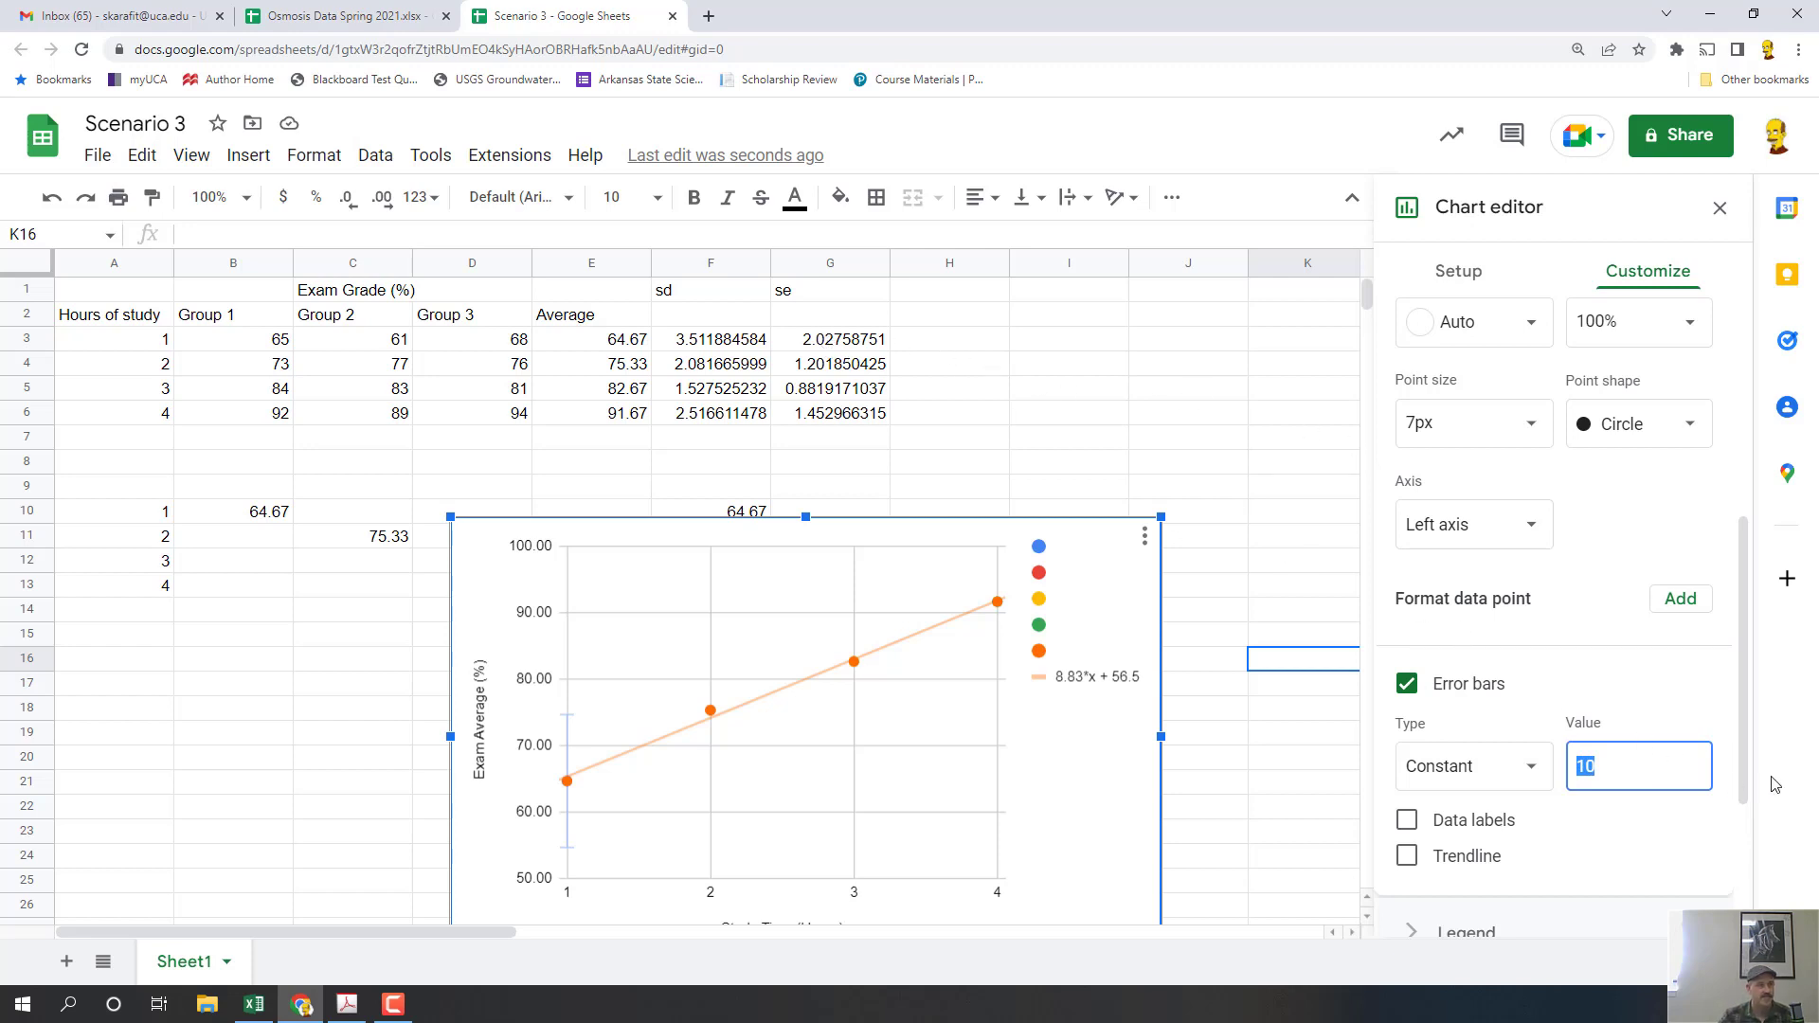
pyautogui.write('2.0')
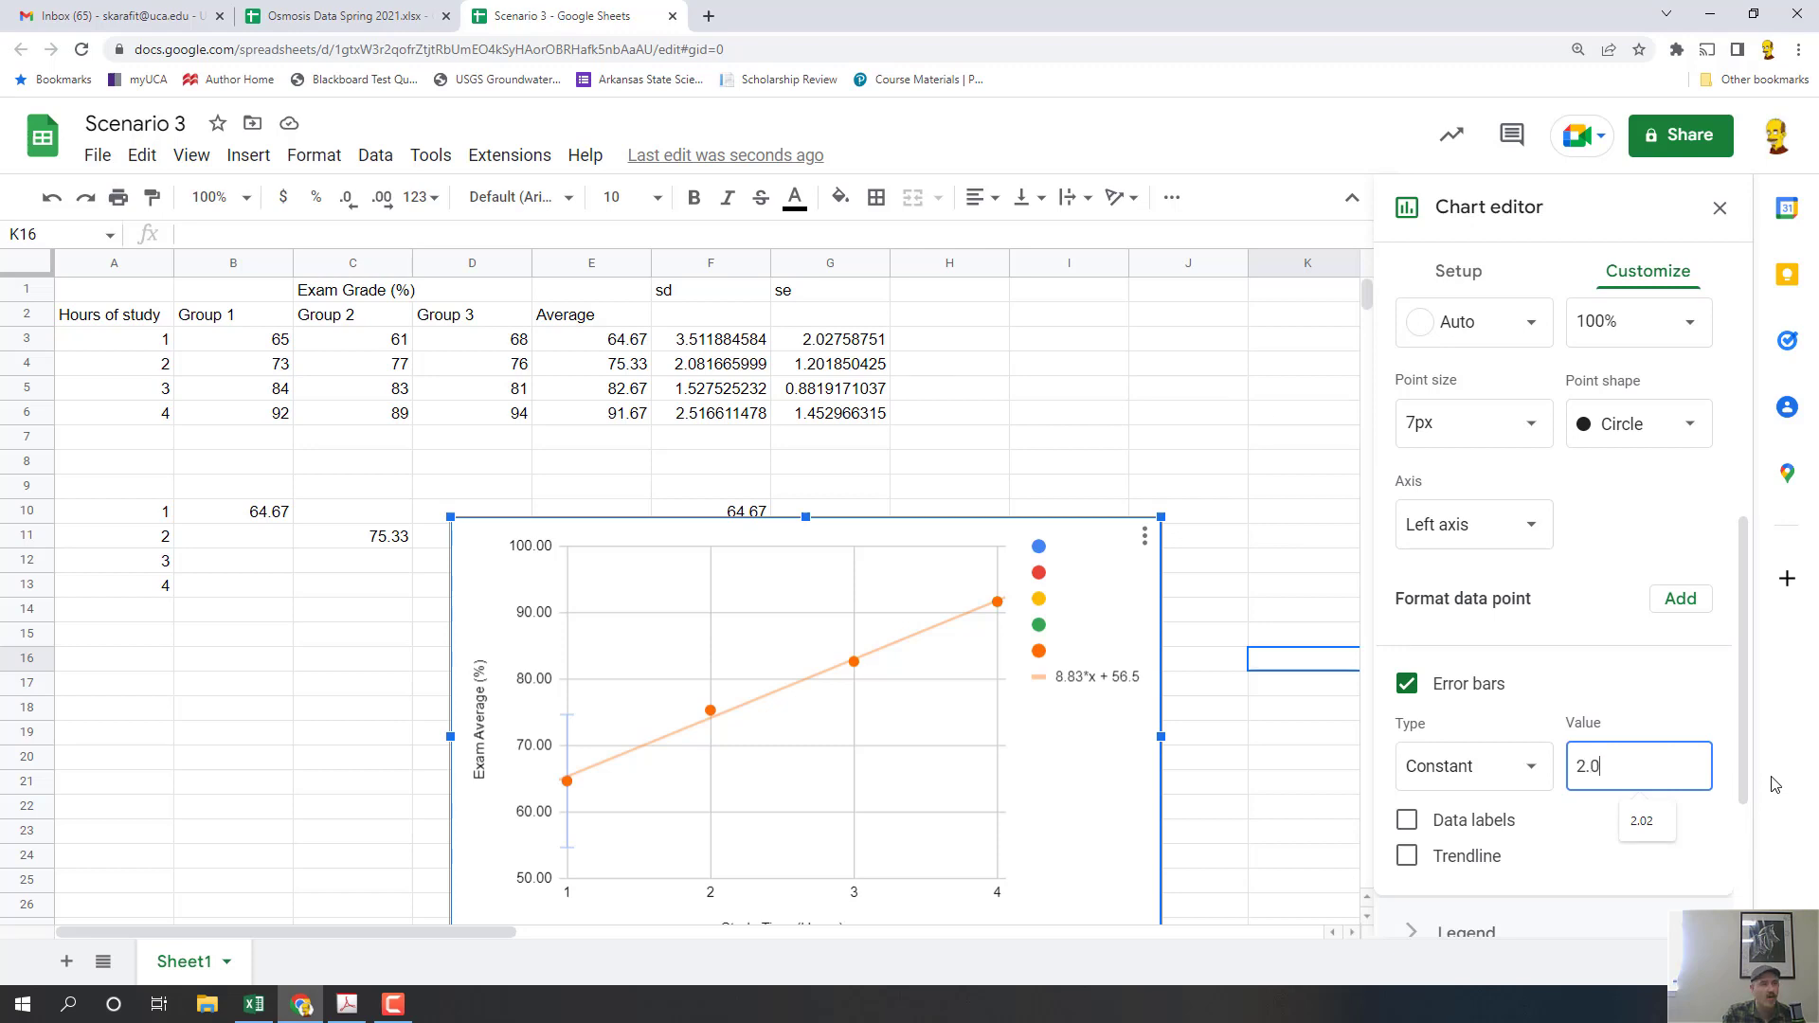
pyautogui.press('BackSpace')
pyautogui.press('BackSpace')
pyautogui.write('3')
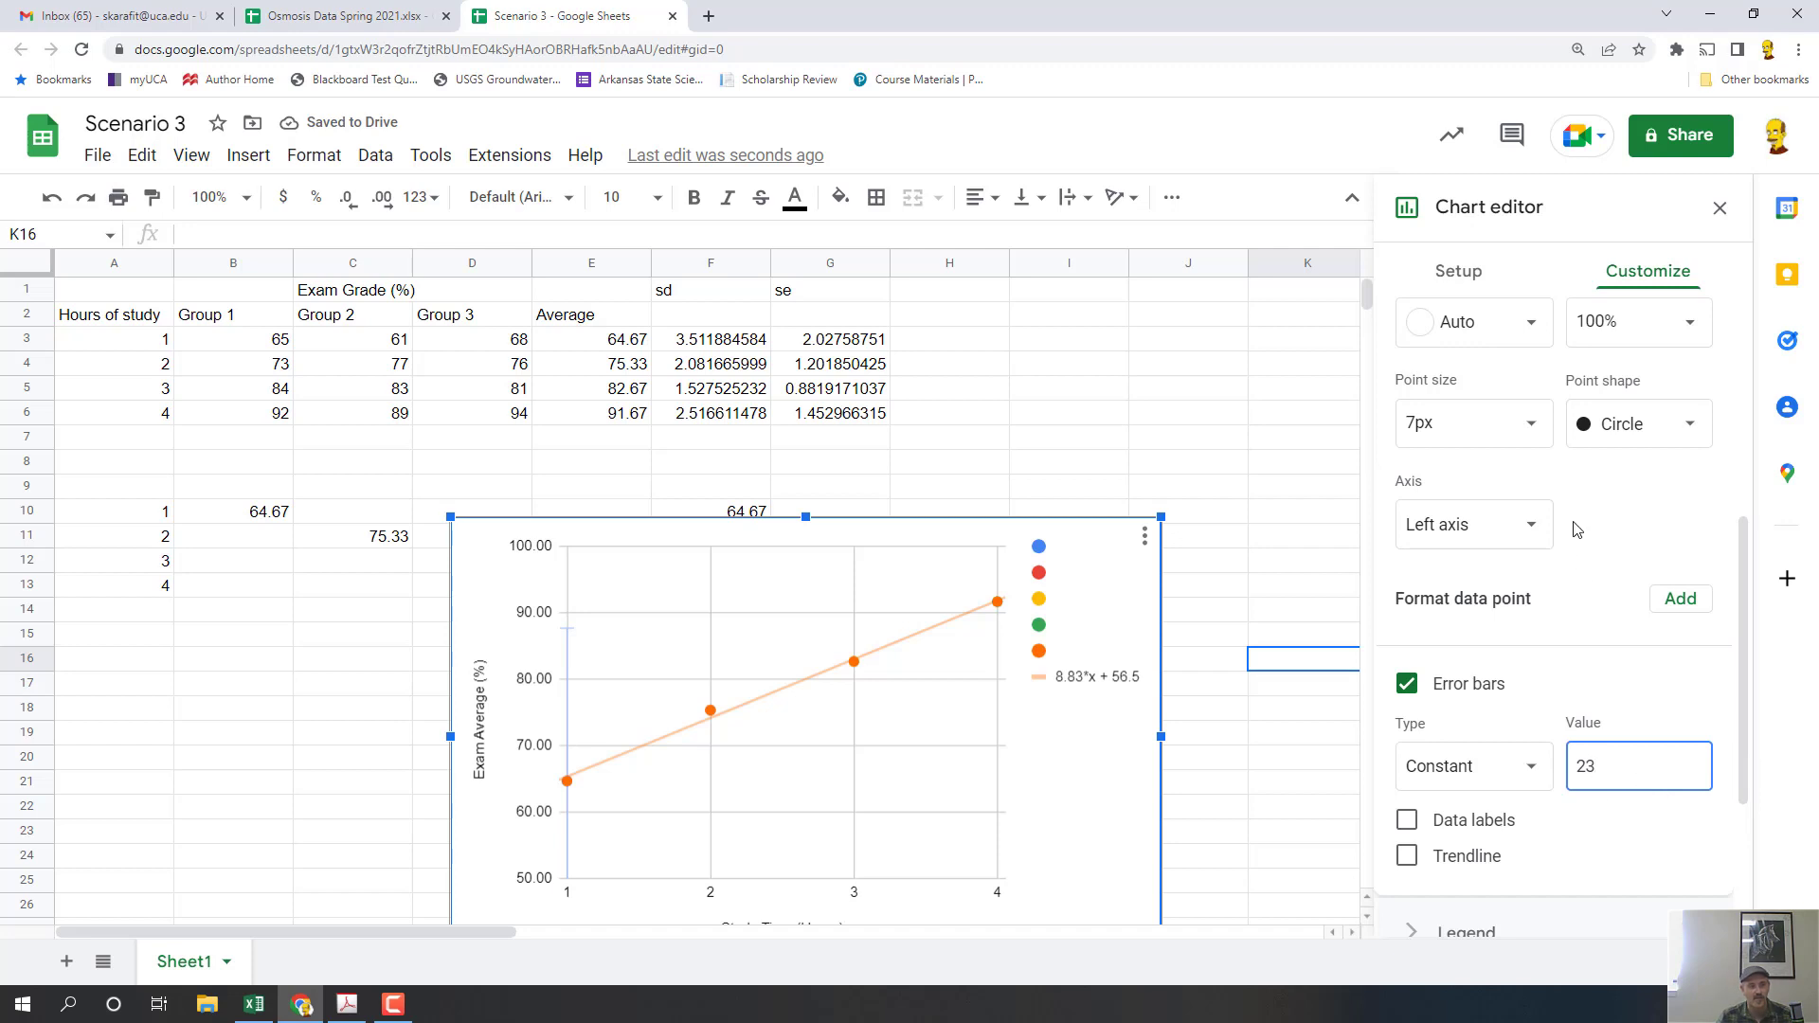
pyautogui.press('BackSpace')
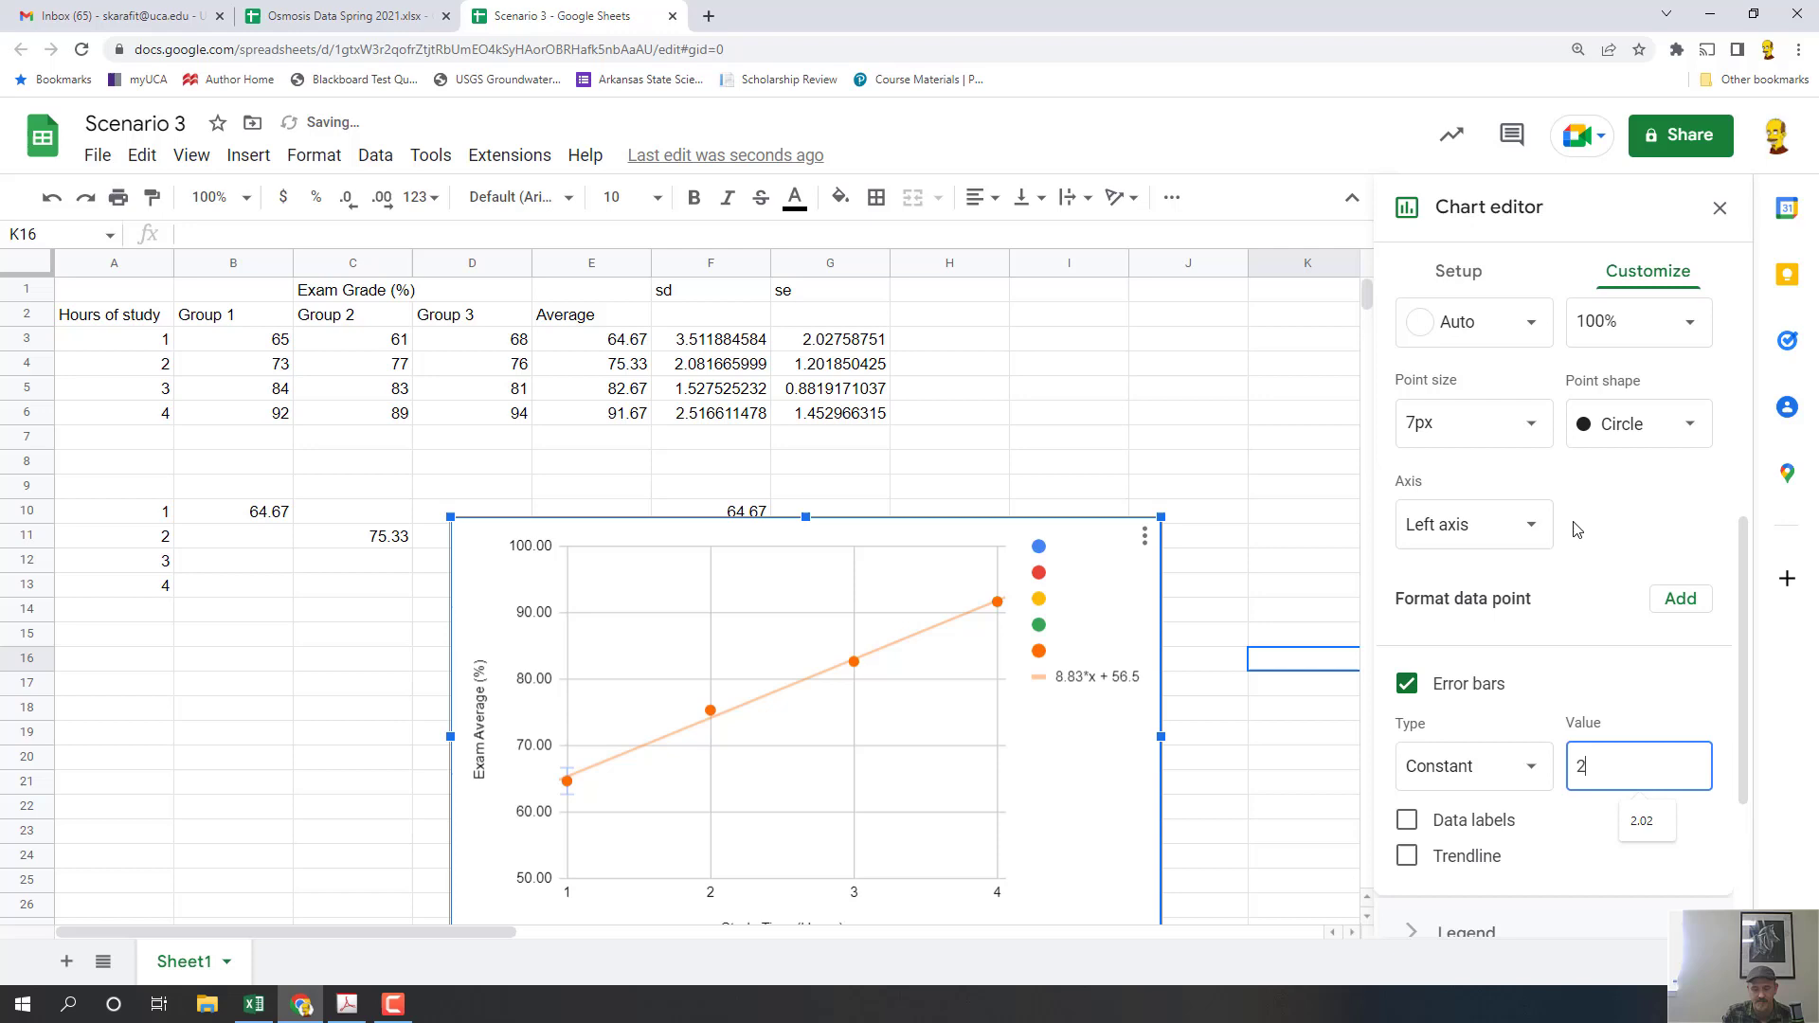
pyautogui.write('.03')
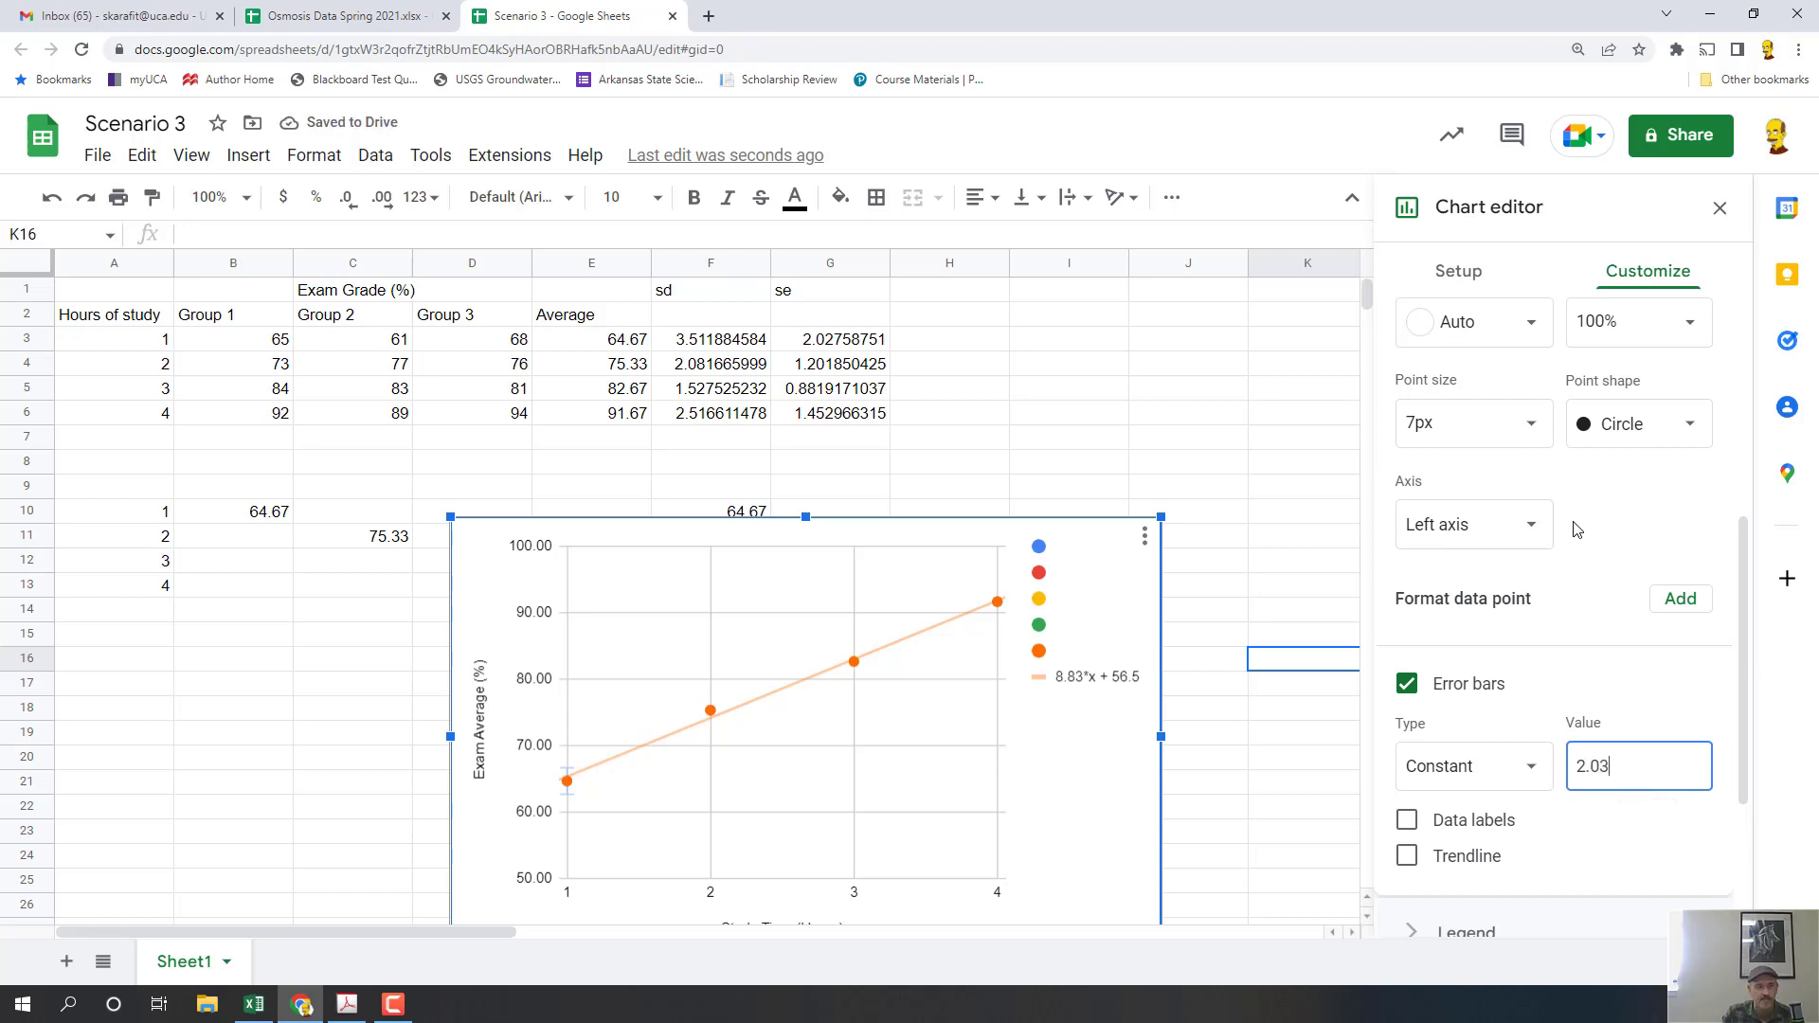
# - Reopen the chart editor and expand the Series formatting options
pyautogui.click(1304, 767)
pyautogui.scroll(-1, 900, 540)
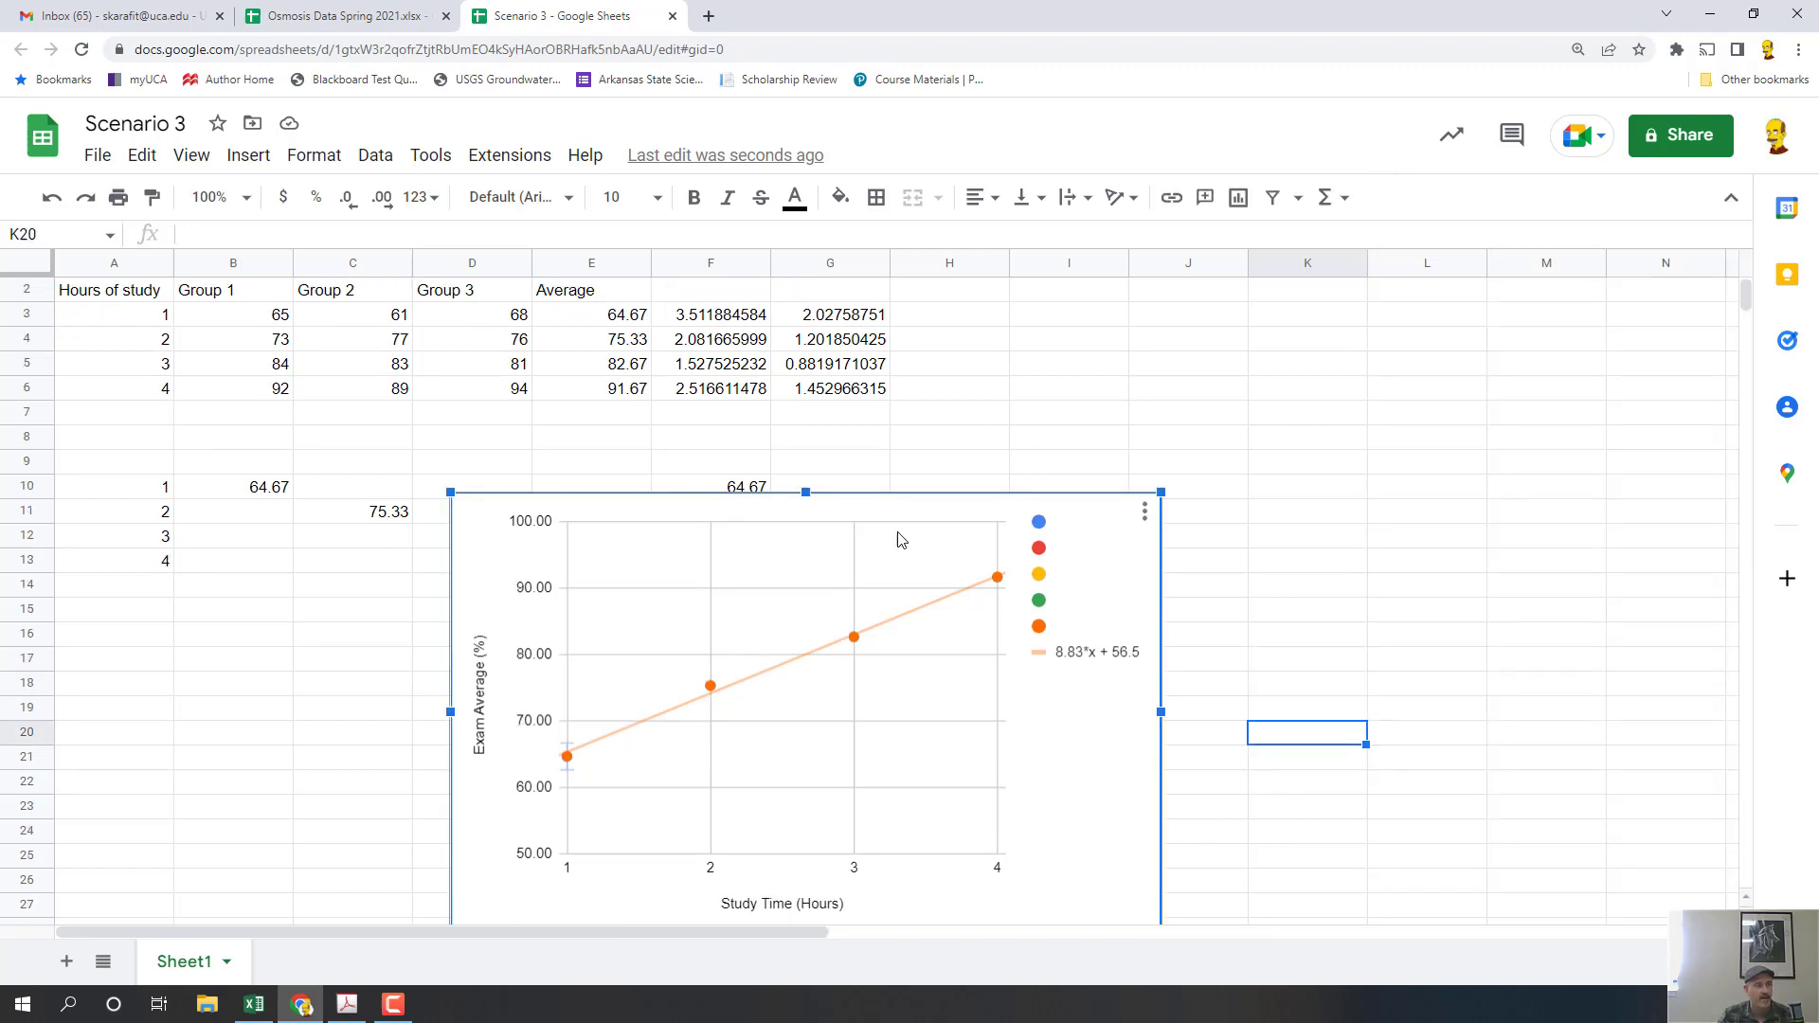
pyautogui.doubleClick(900, 540)
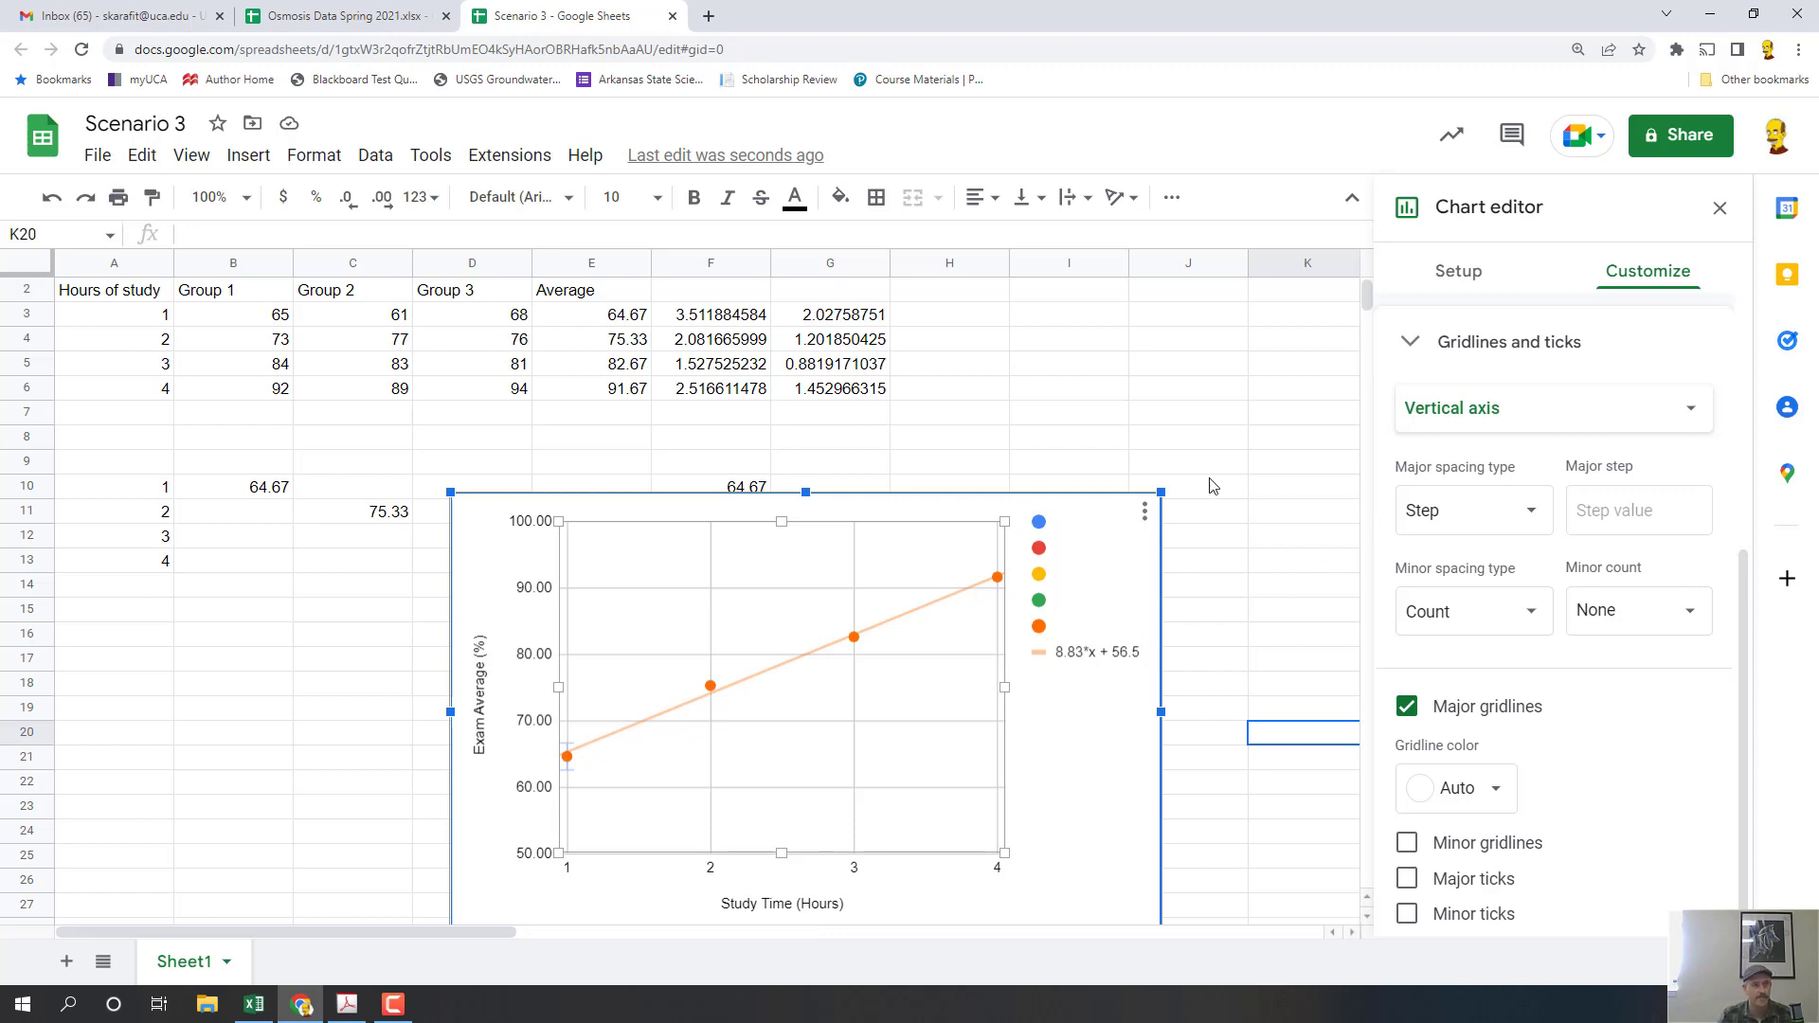
pyautogui.click(1658, 417)
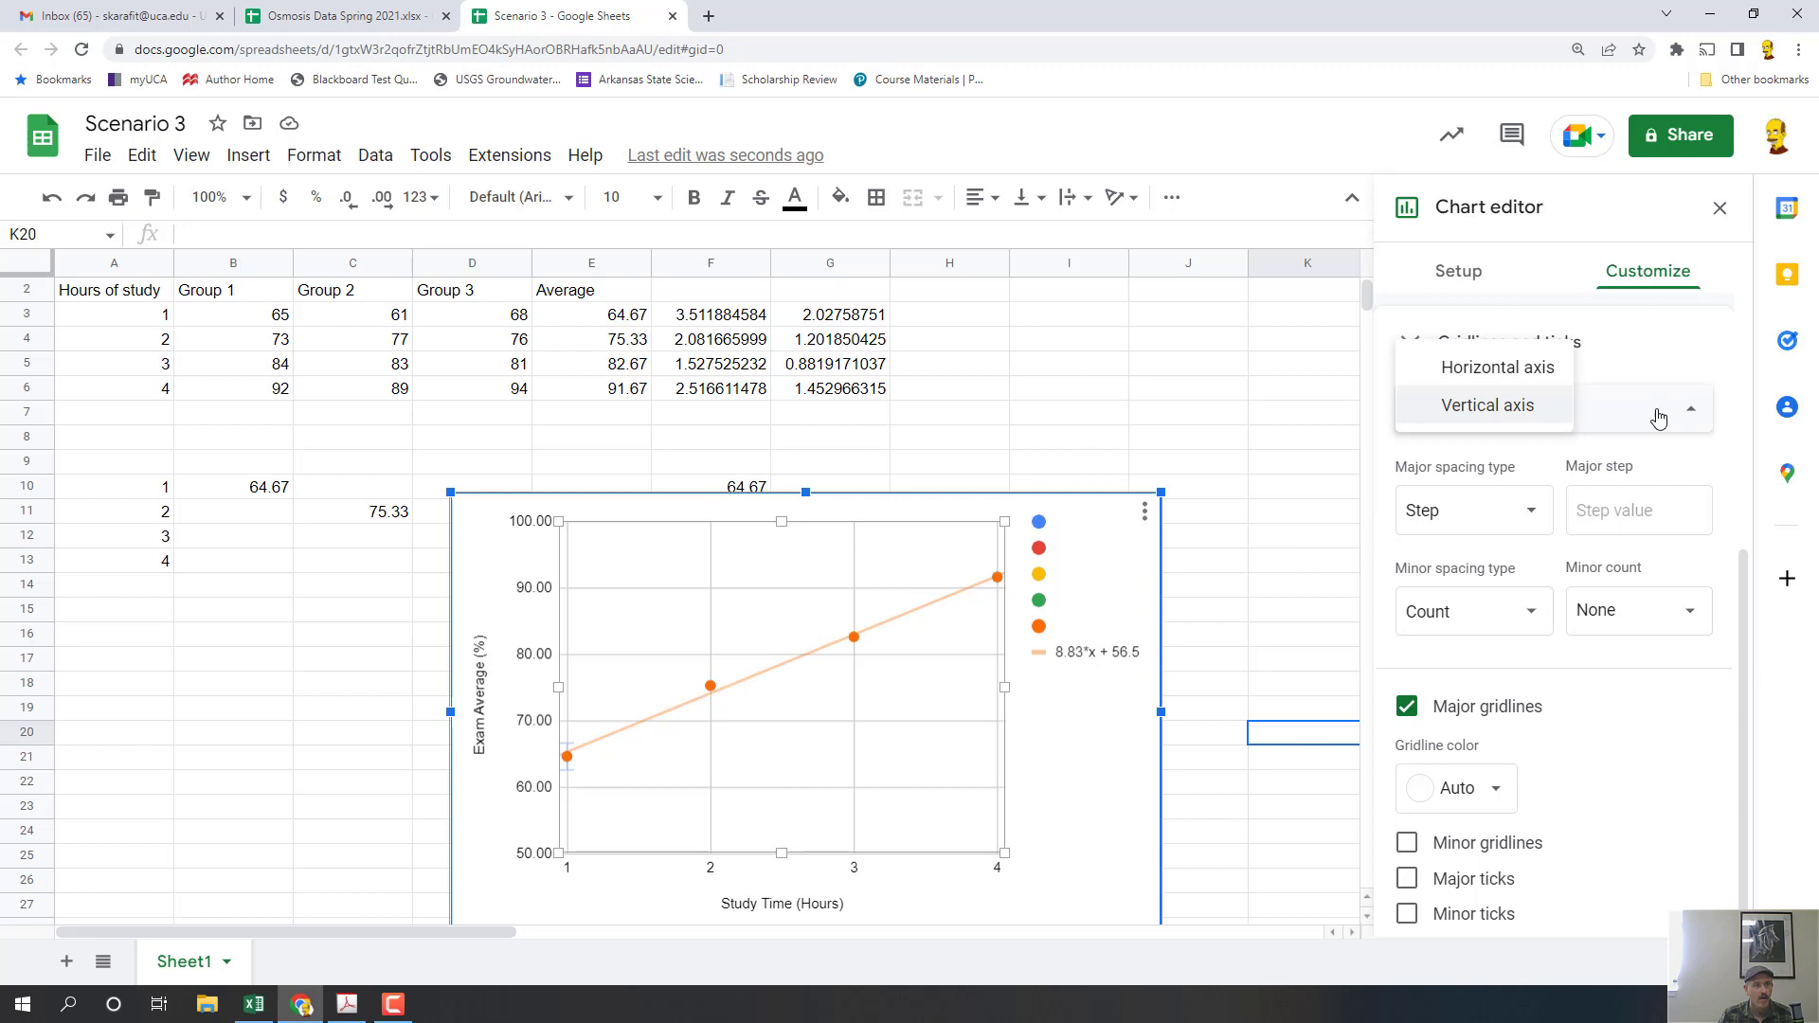
pyautogui.click(1677, 371)
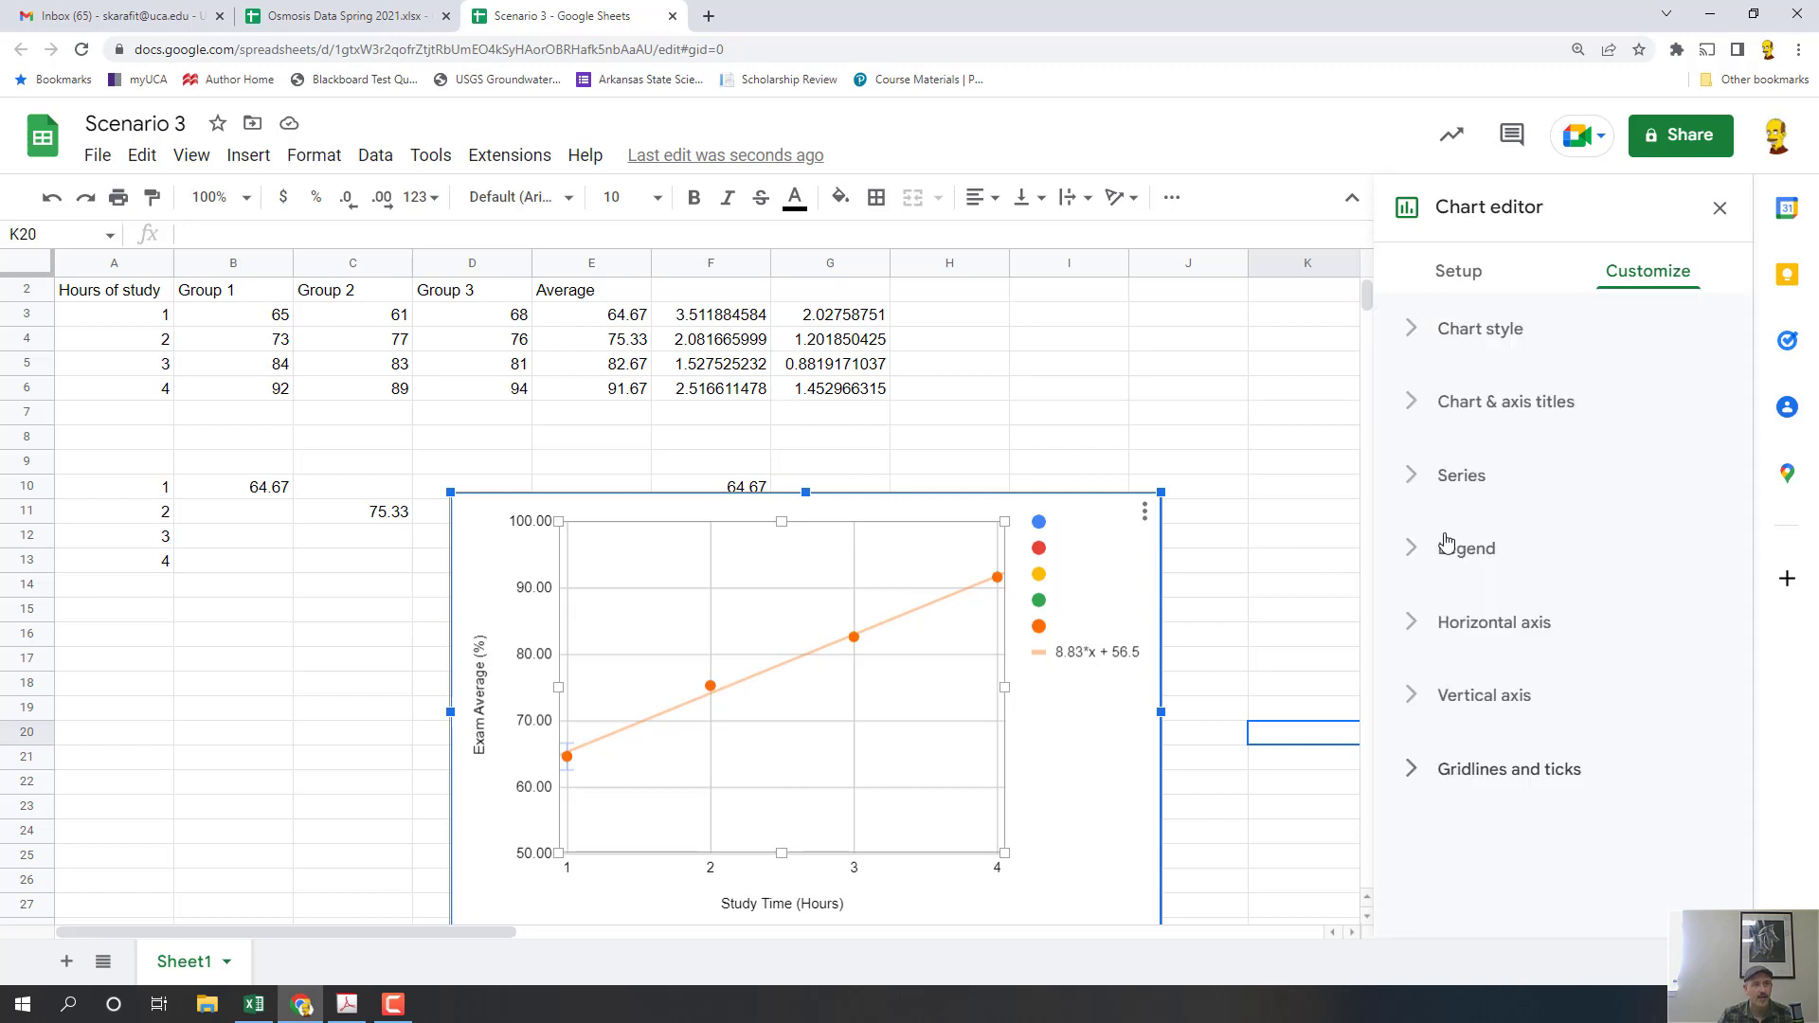
pyautogui.click(1412, 477)
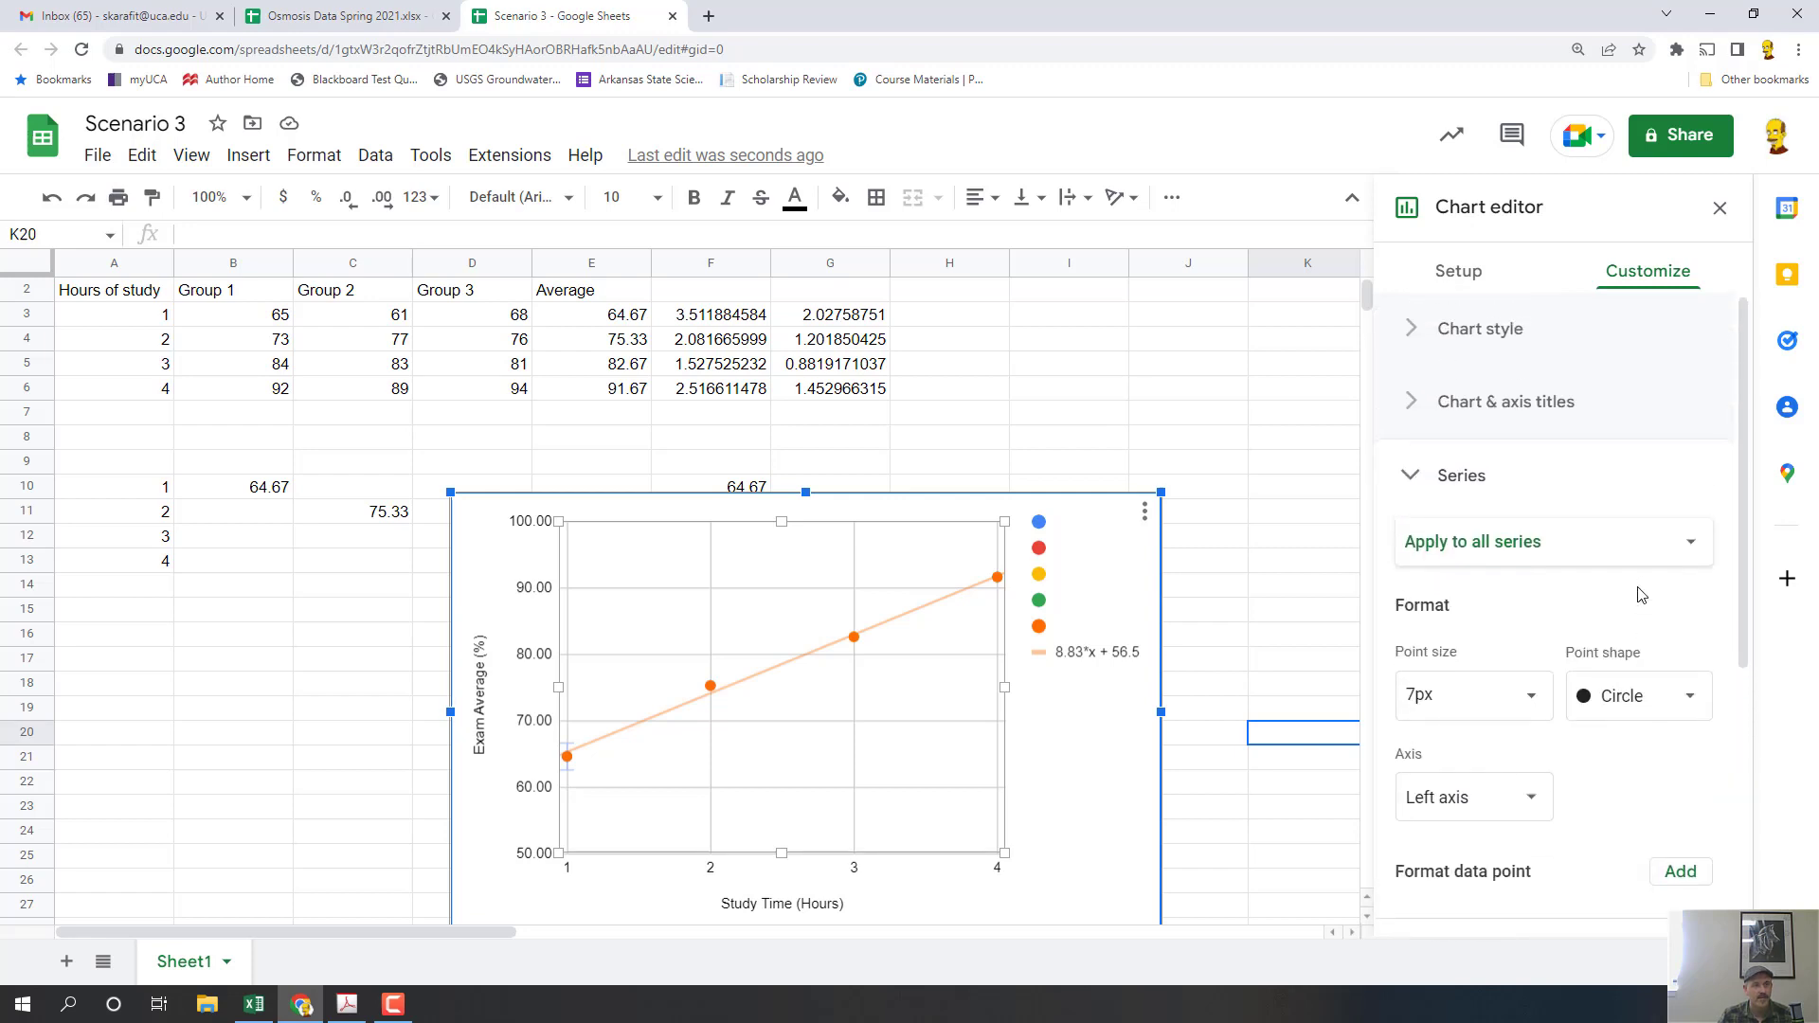
pyautogui.scroll(-2, 1642, 594)
pyautogui.scroll(2, 1546, 675)
# - Turn on Percent error bars of 1.2 for Data series 2
pyautogui.click(1540, 558)
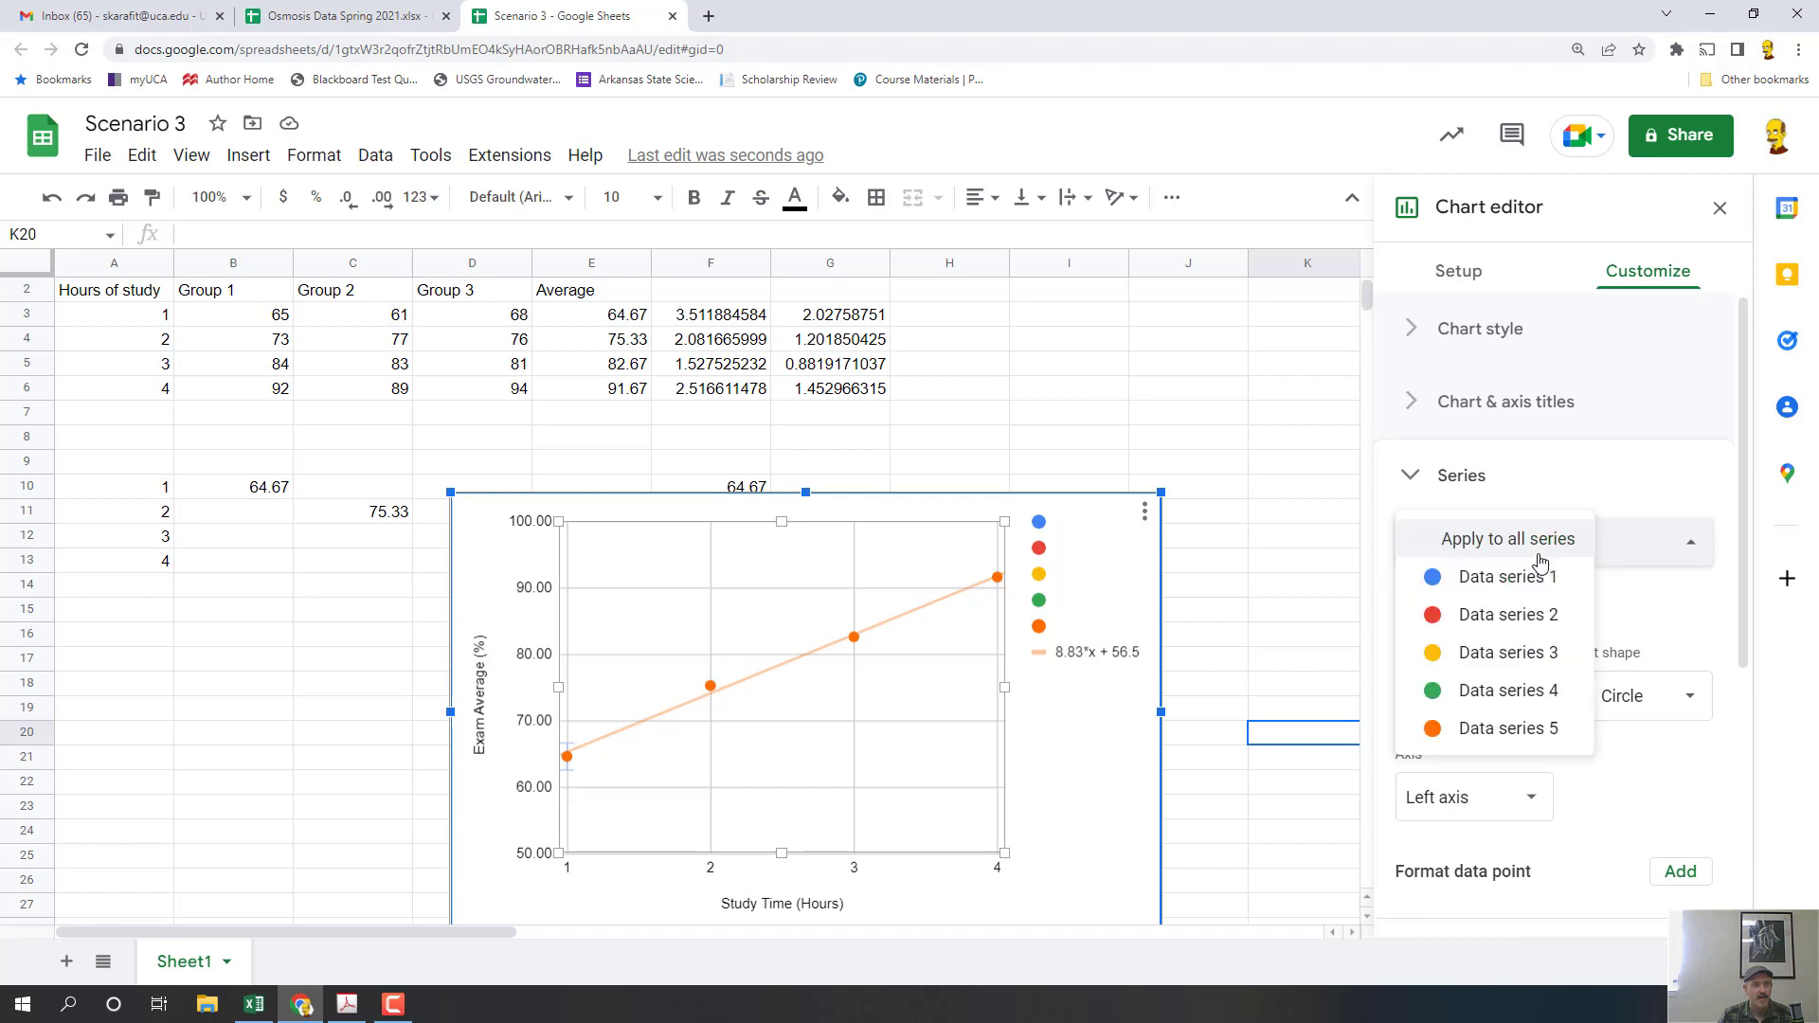
pyautogui.click(1514, 616)
pyautogui.scroll(-2, 1561, 730)
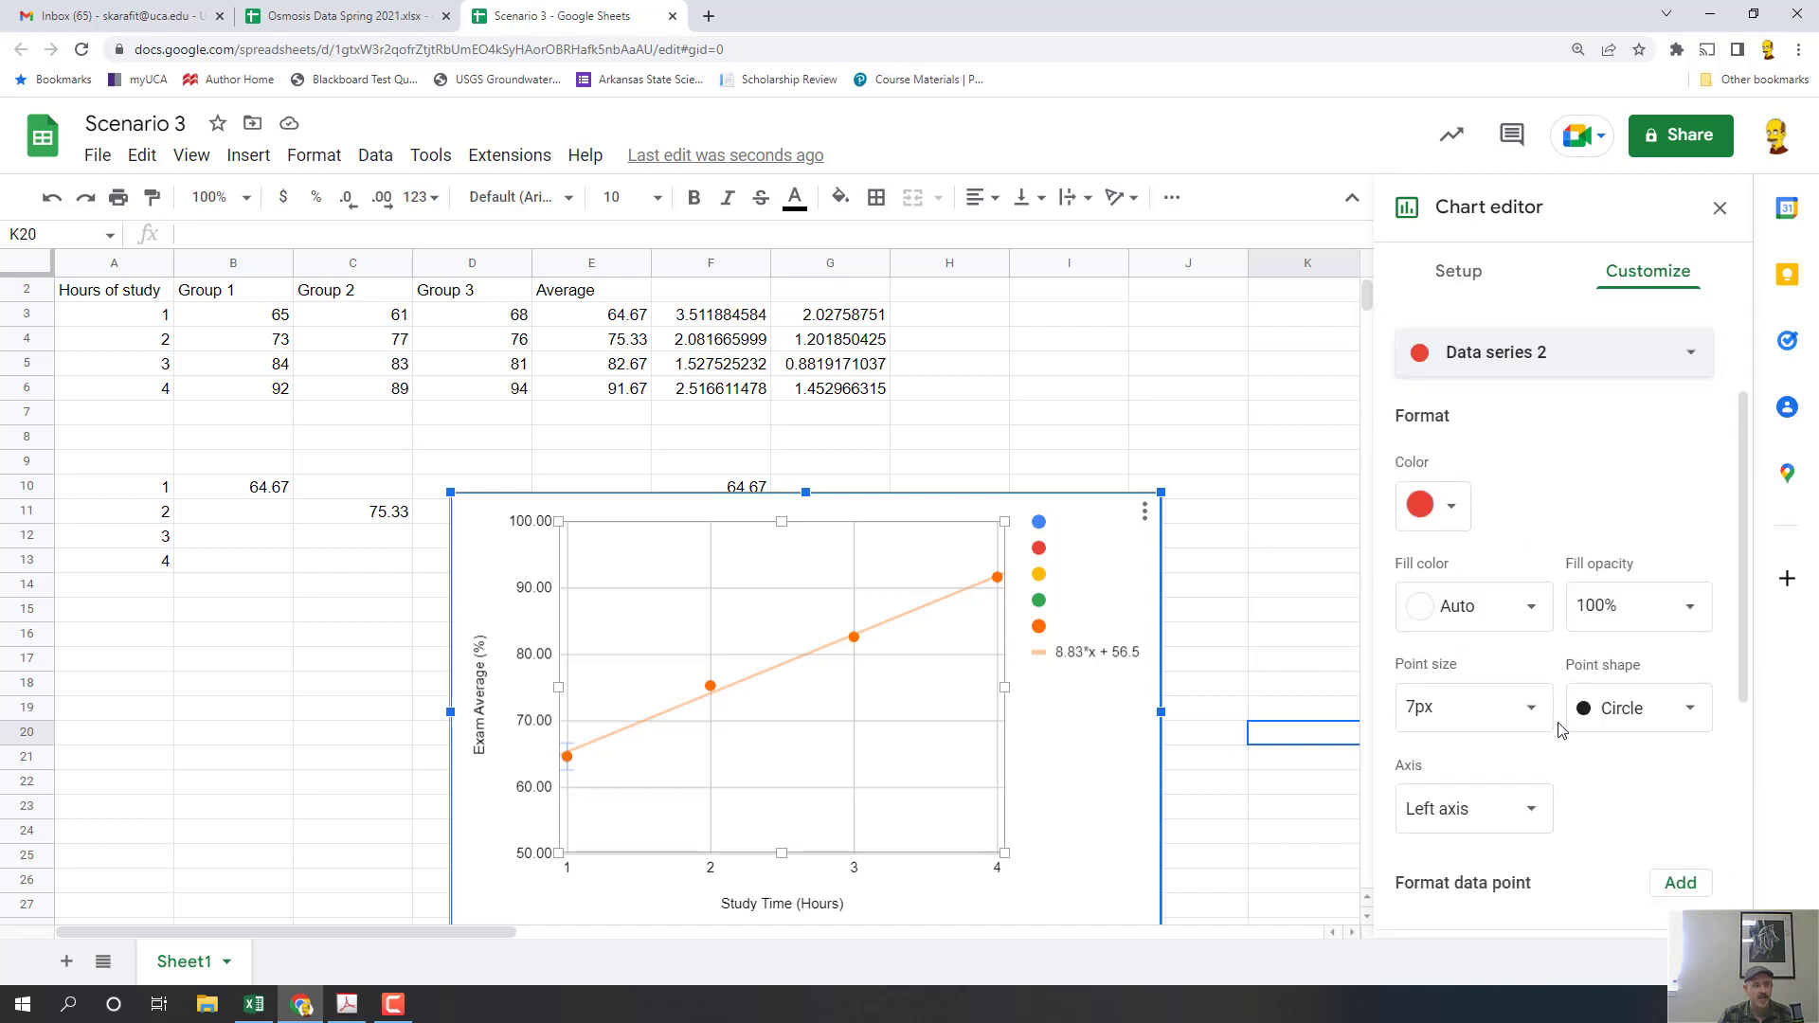
pyautogui.scroll(-3, 1562, 729)
pyautogui.click(1412, 683)
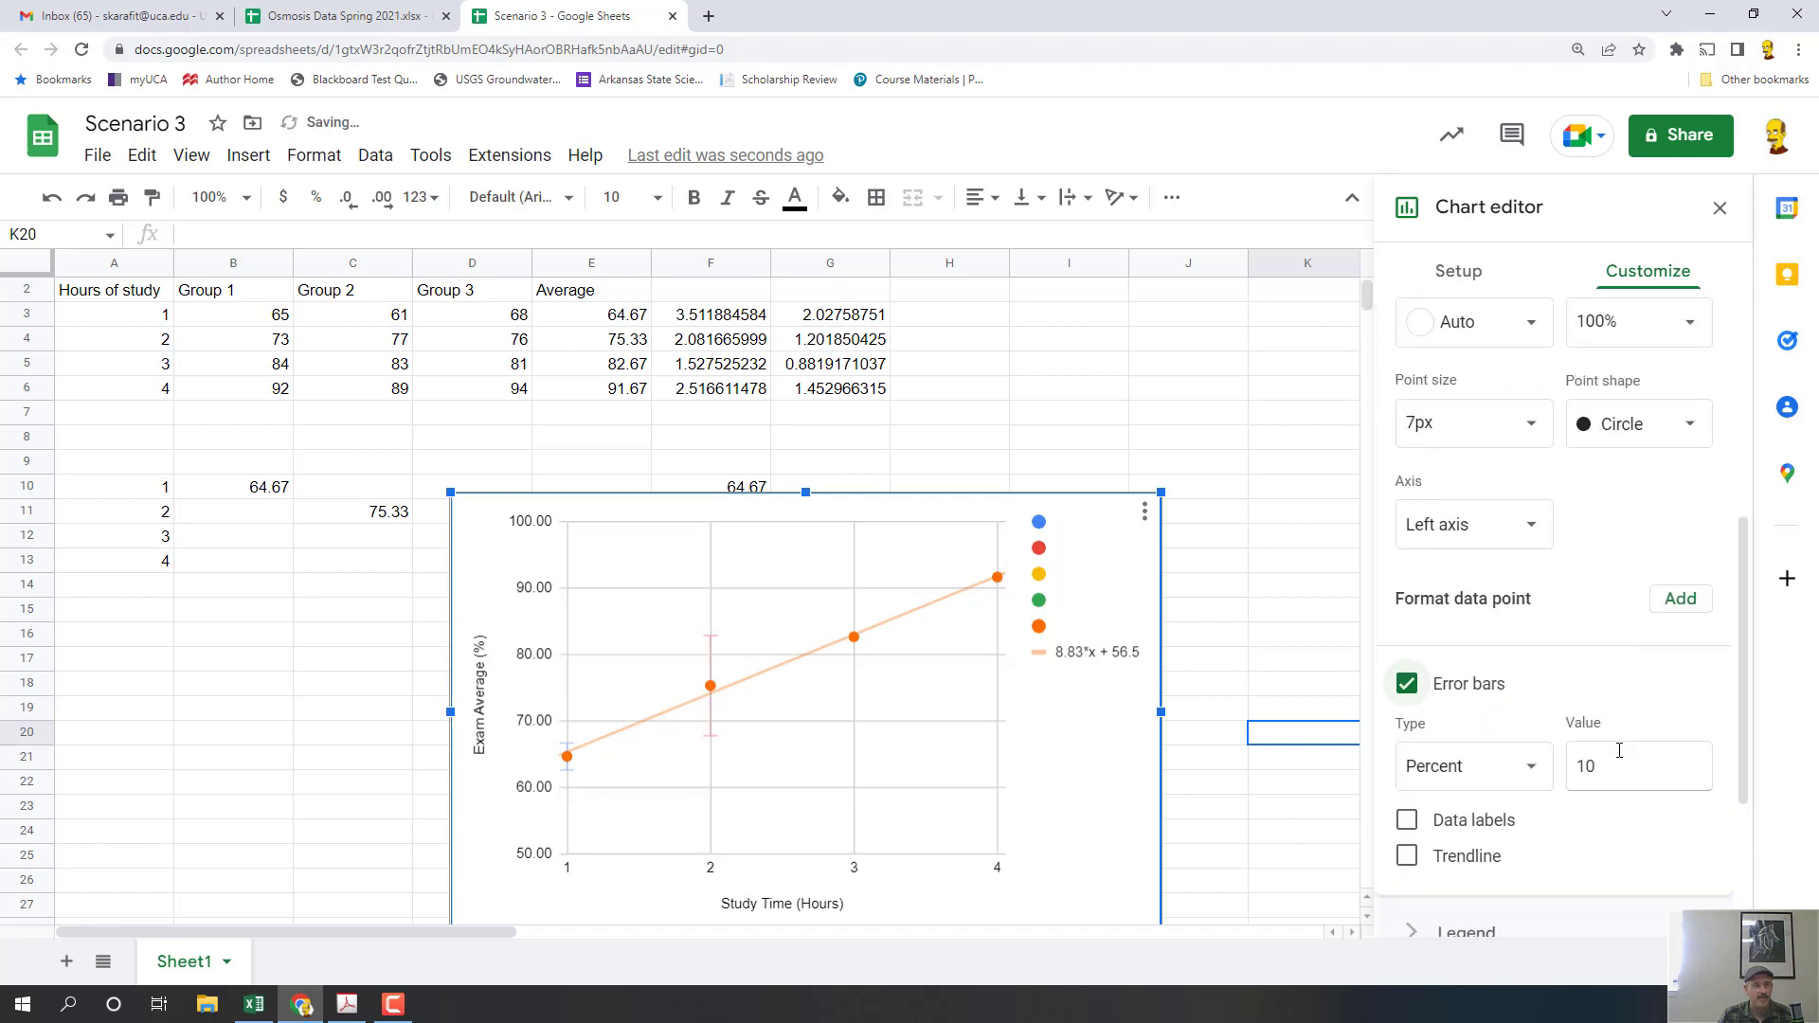
pyautogui.click(1590, 765)
pyautogui.doubleClick(1587, 766)
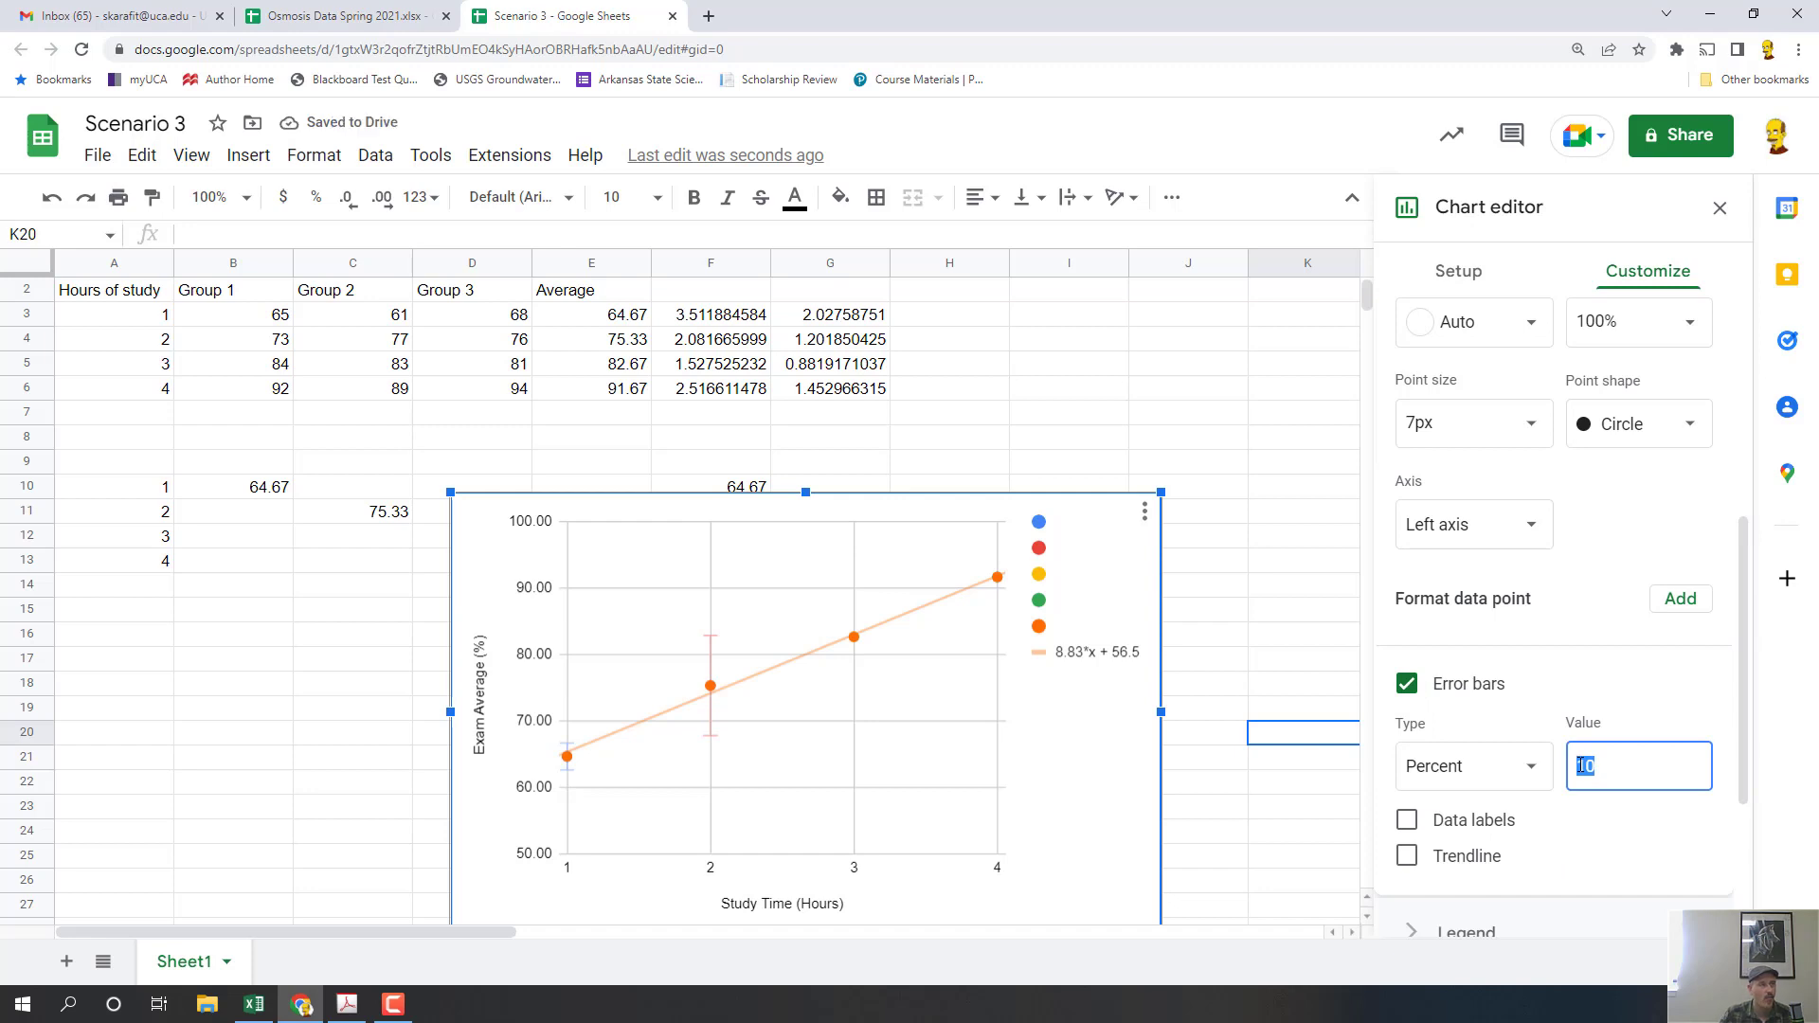
pyautogui.write('1.2')
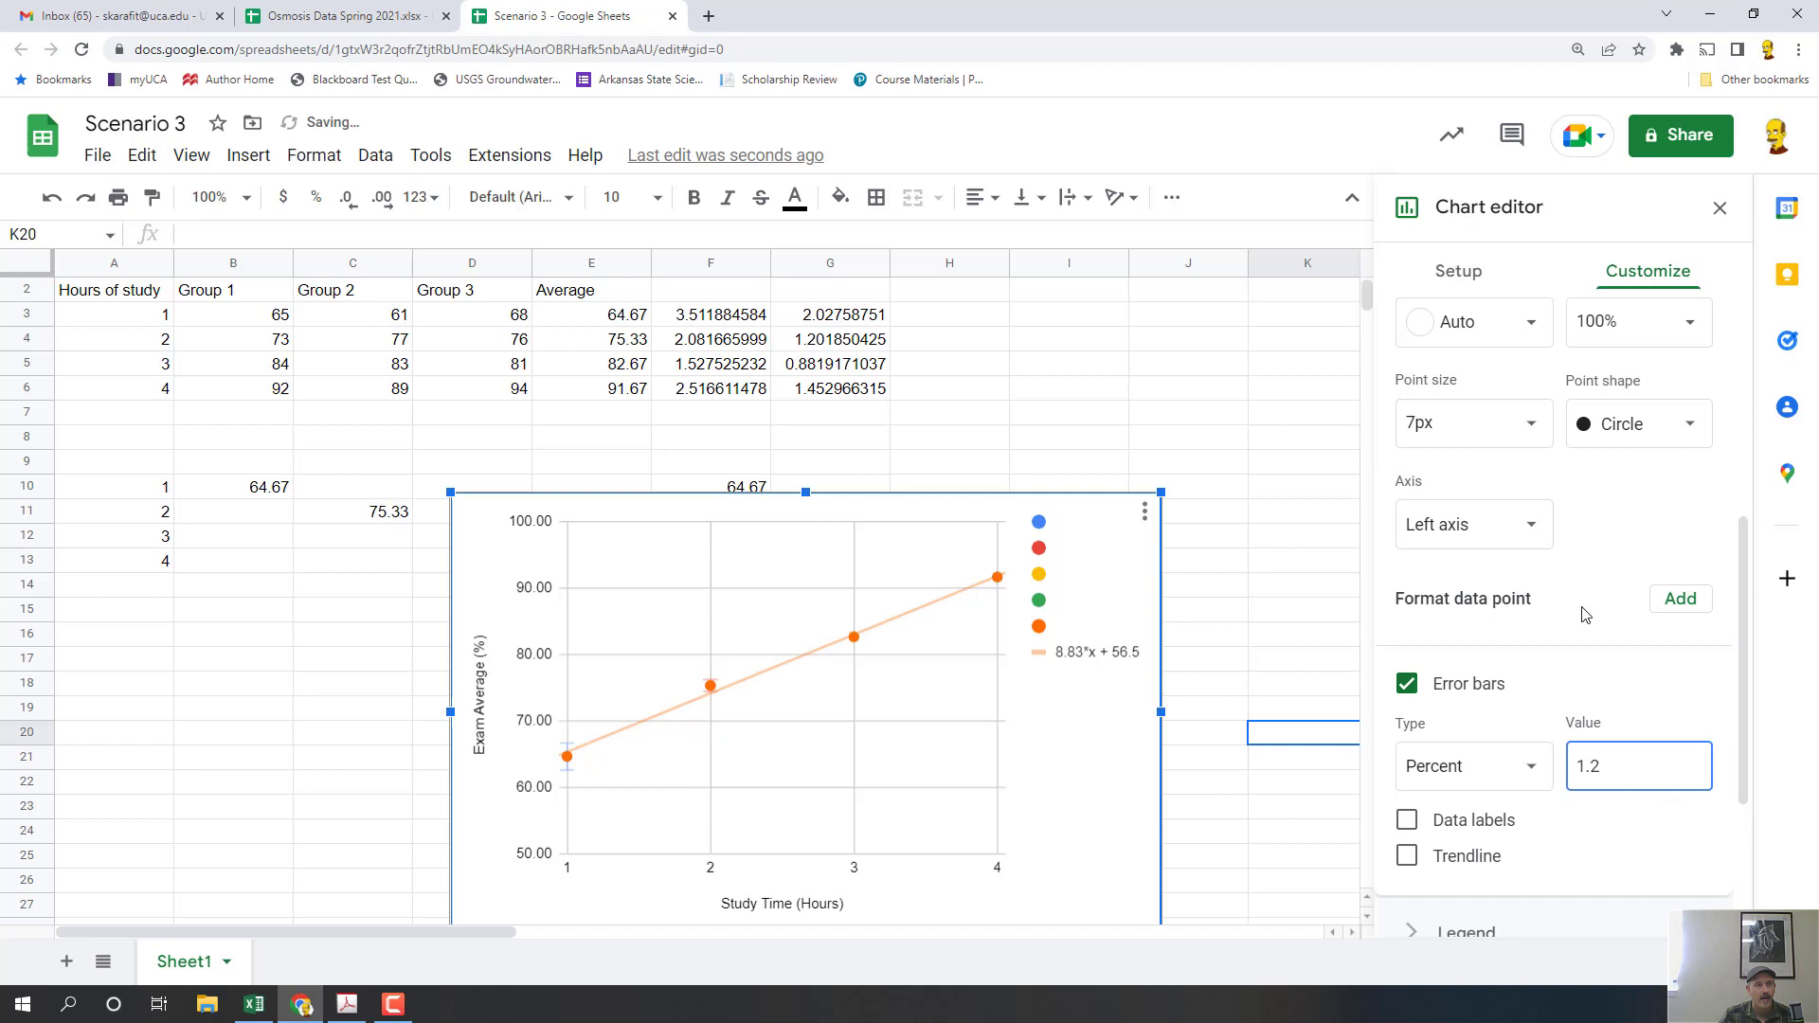
pyautogui.scroll(5, 1520, 474)
# - Switch on error bars for Data series 3 and change the value from 10 to 0.88
pyautogui.click(1519, 473)
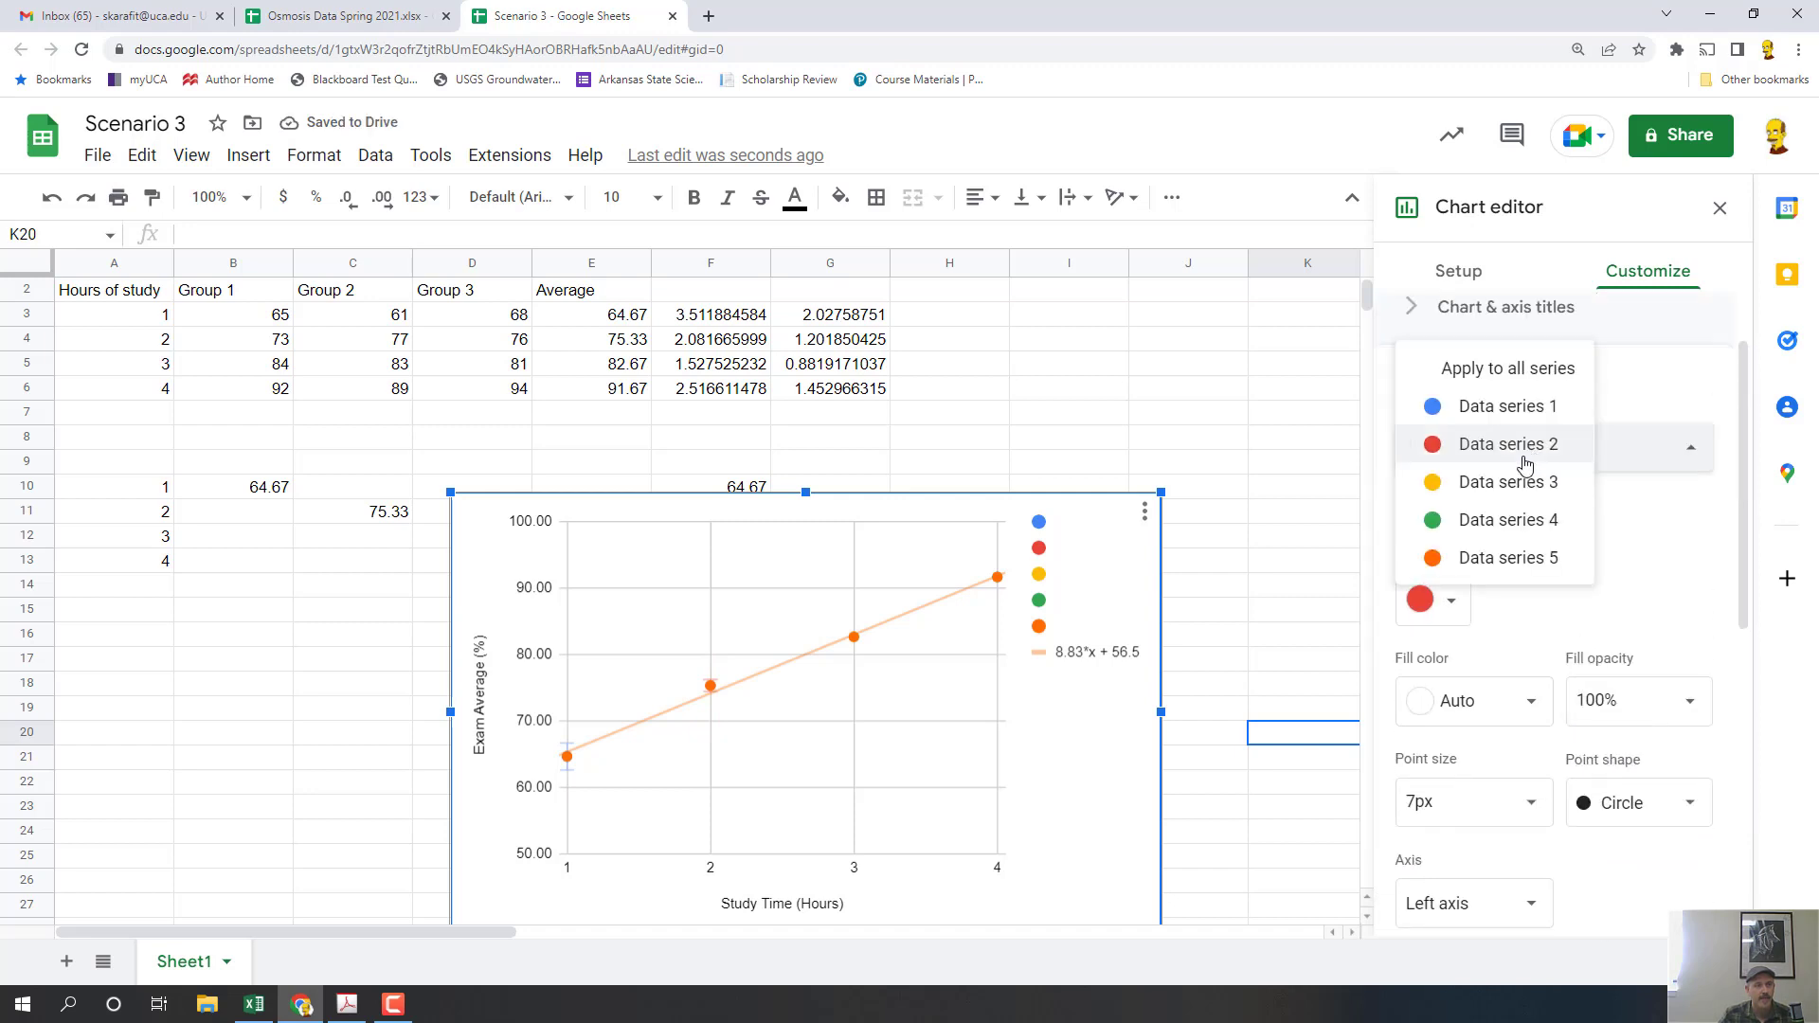
pyautogui.click(1520, 485)
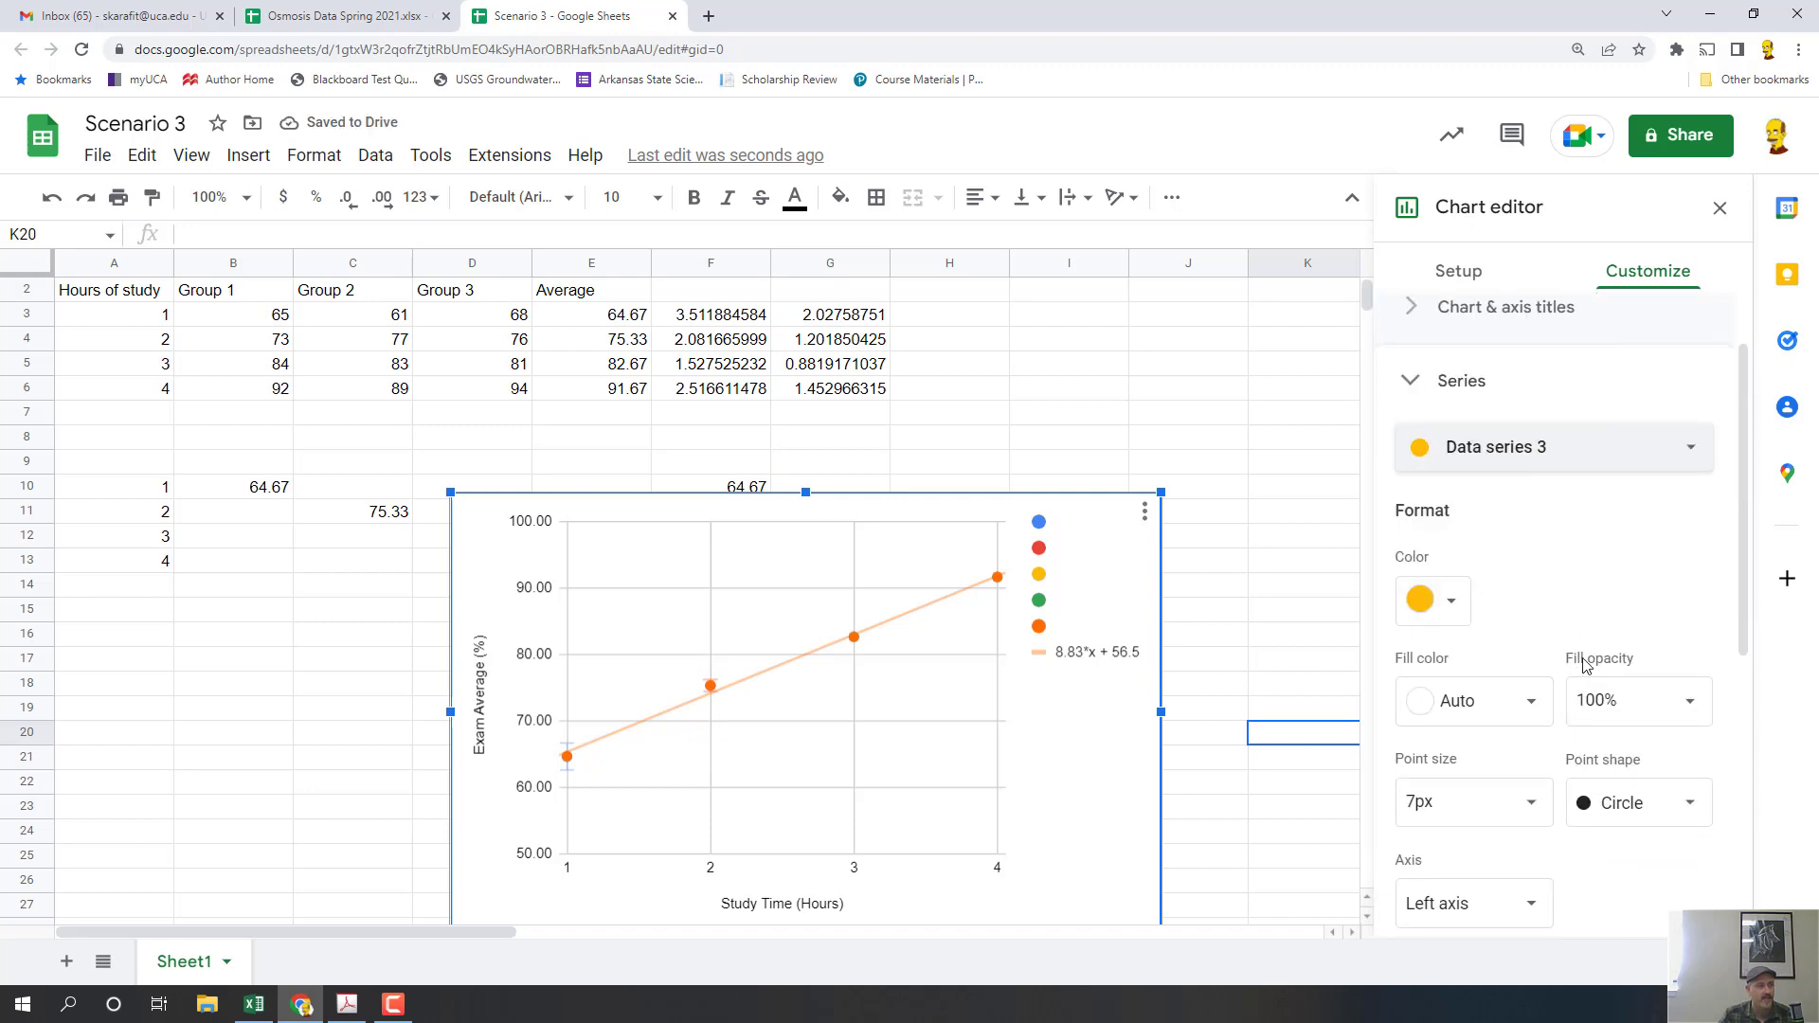
pyautogui.scroll(-3, 1554, 701)
pyautogui.scroll(-2, 1547, 718)
pyautogui.scroll(1, 1516, 701)
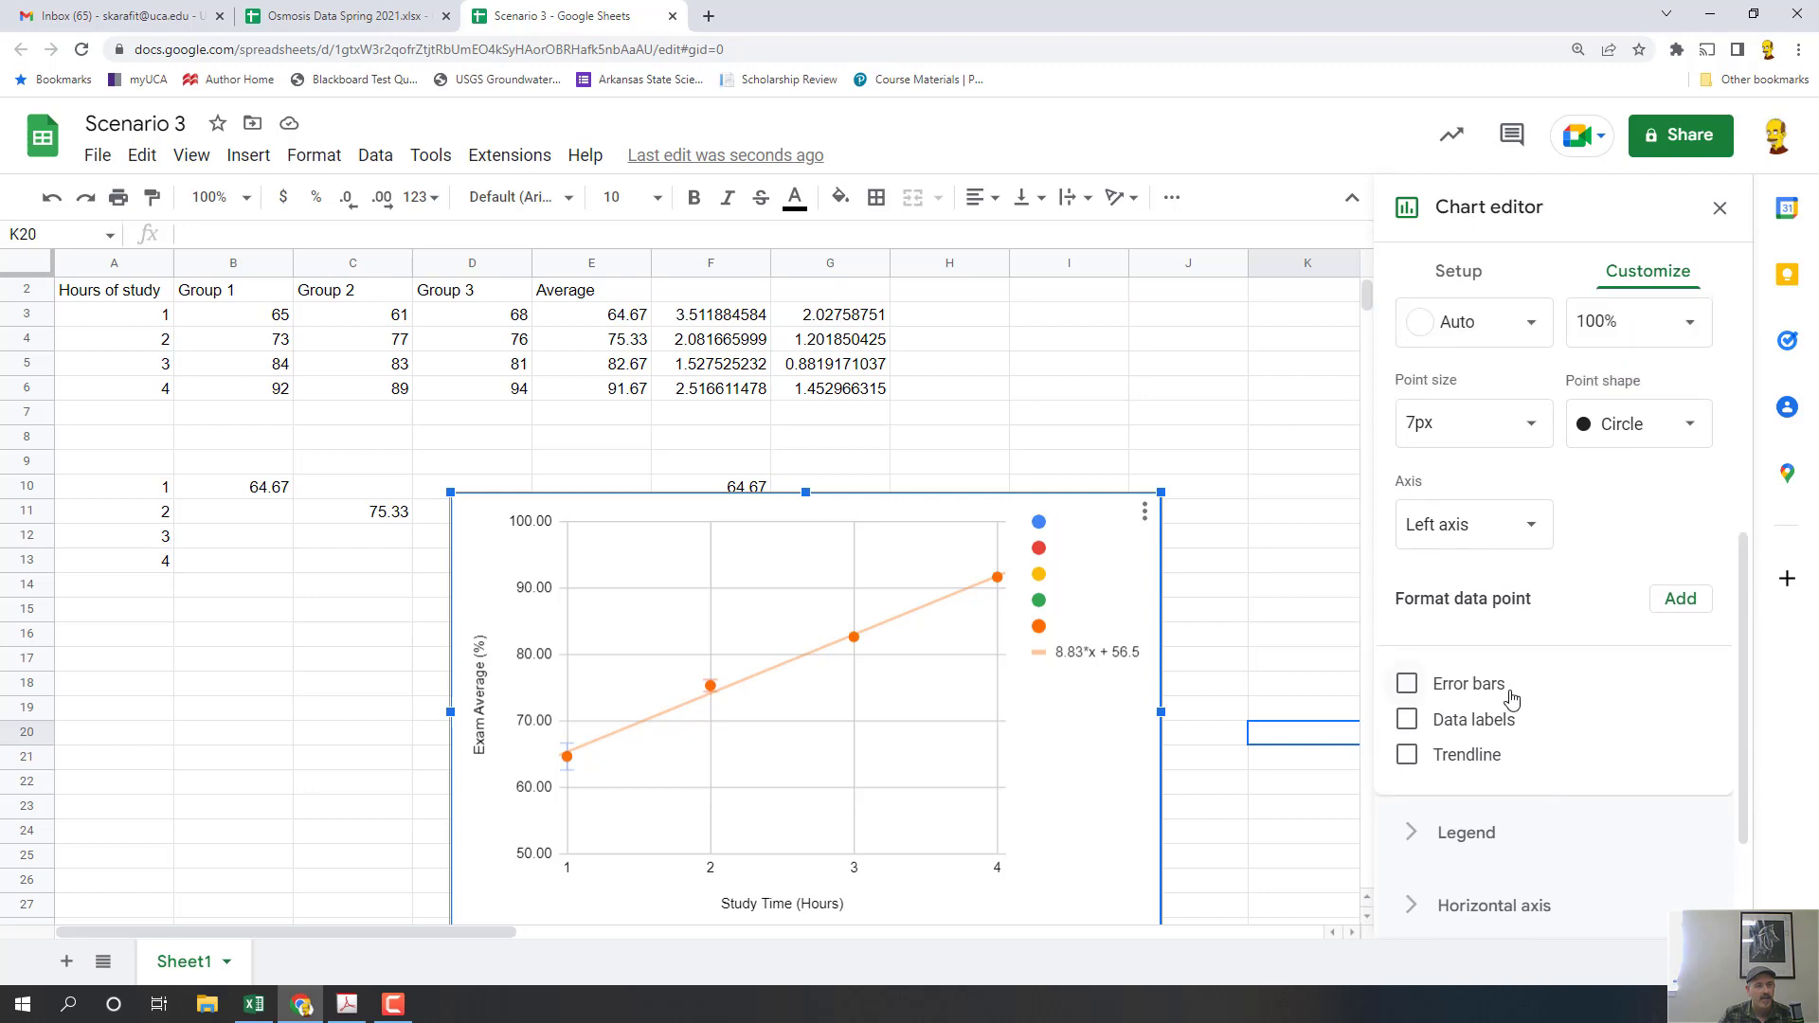
pyautogui.click(1500, 686)
pyautogui.moveTo(1607, 754); pyautogui.dragTo(1568, 761)
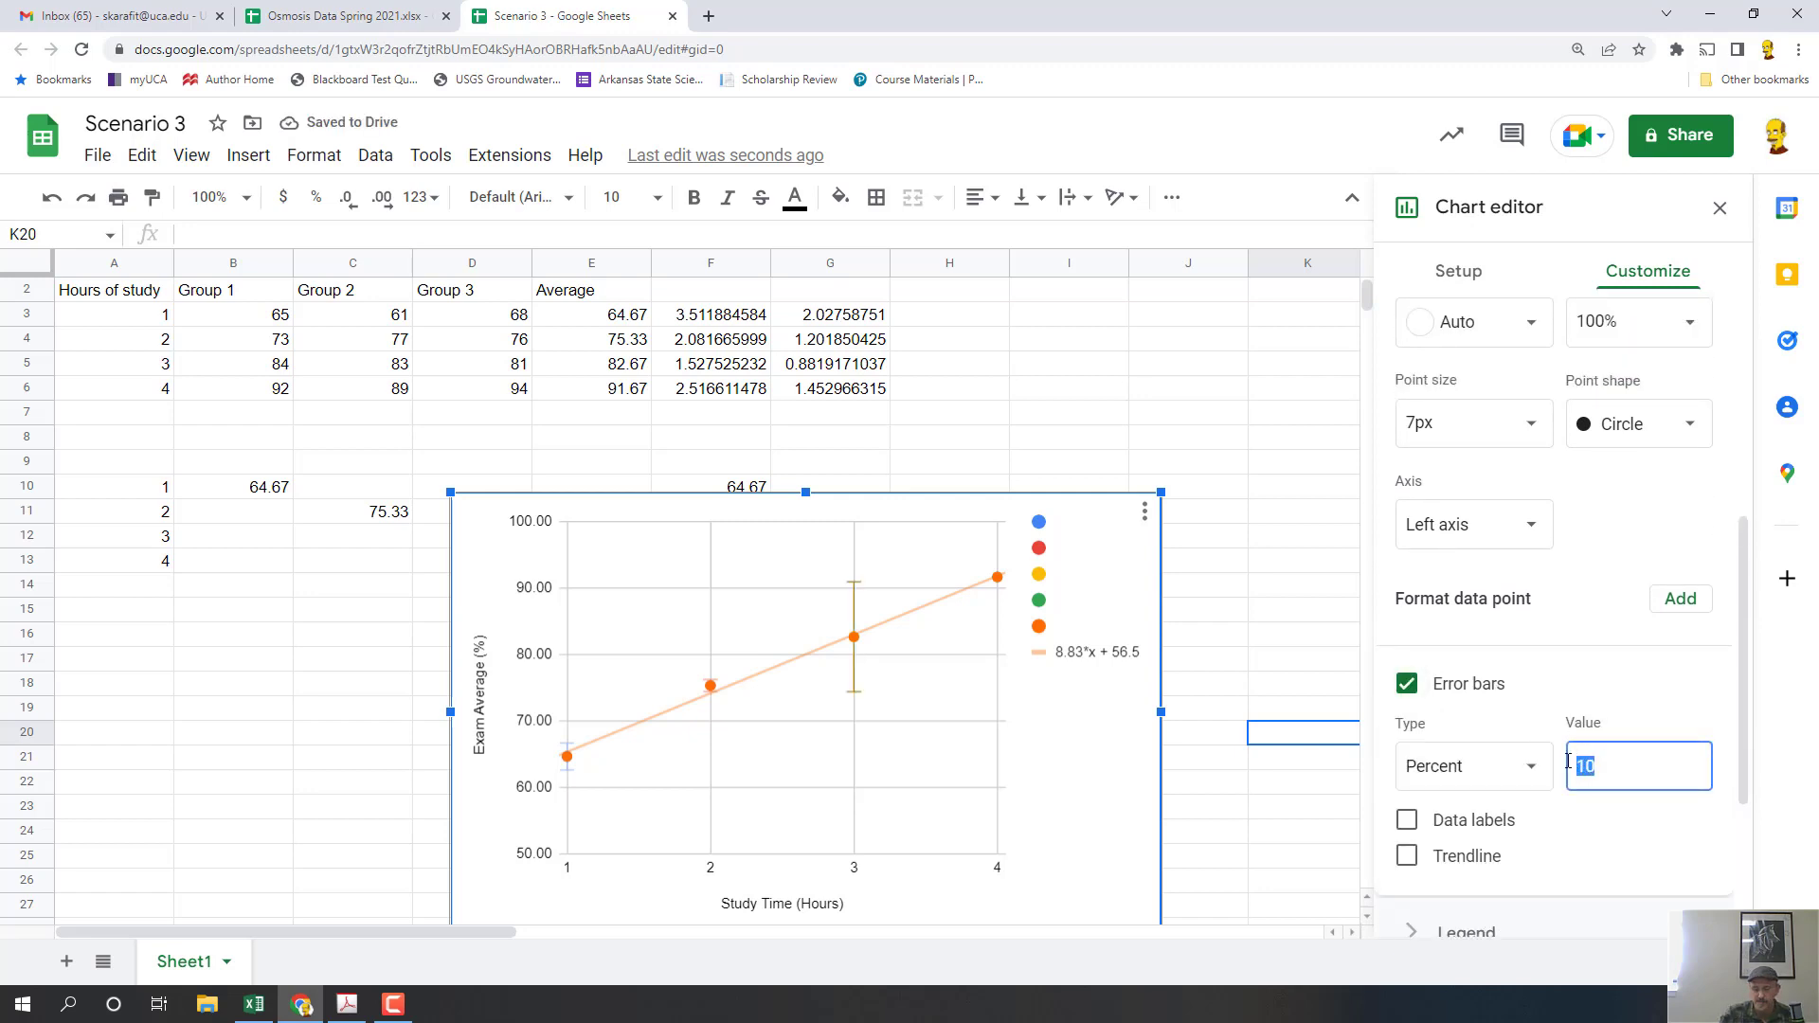
pyautogui.write('.88')
pyautogui.press('Return')
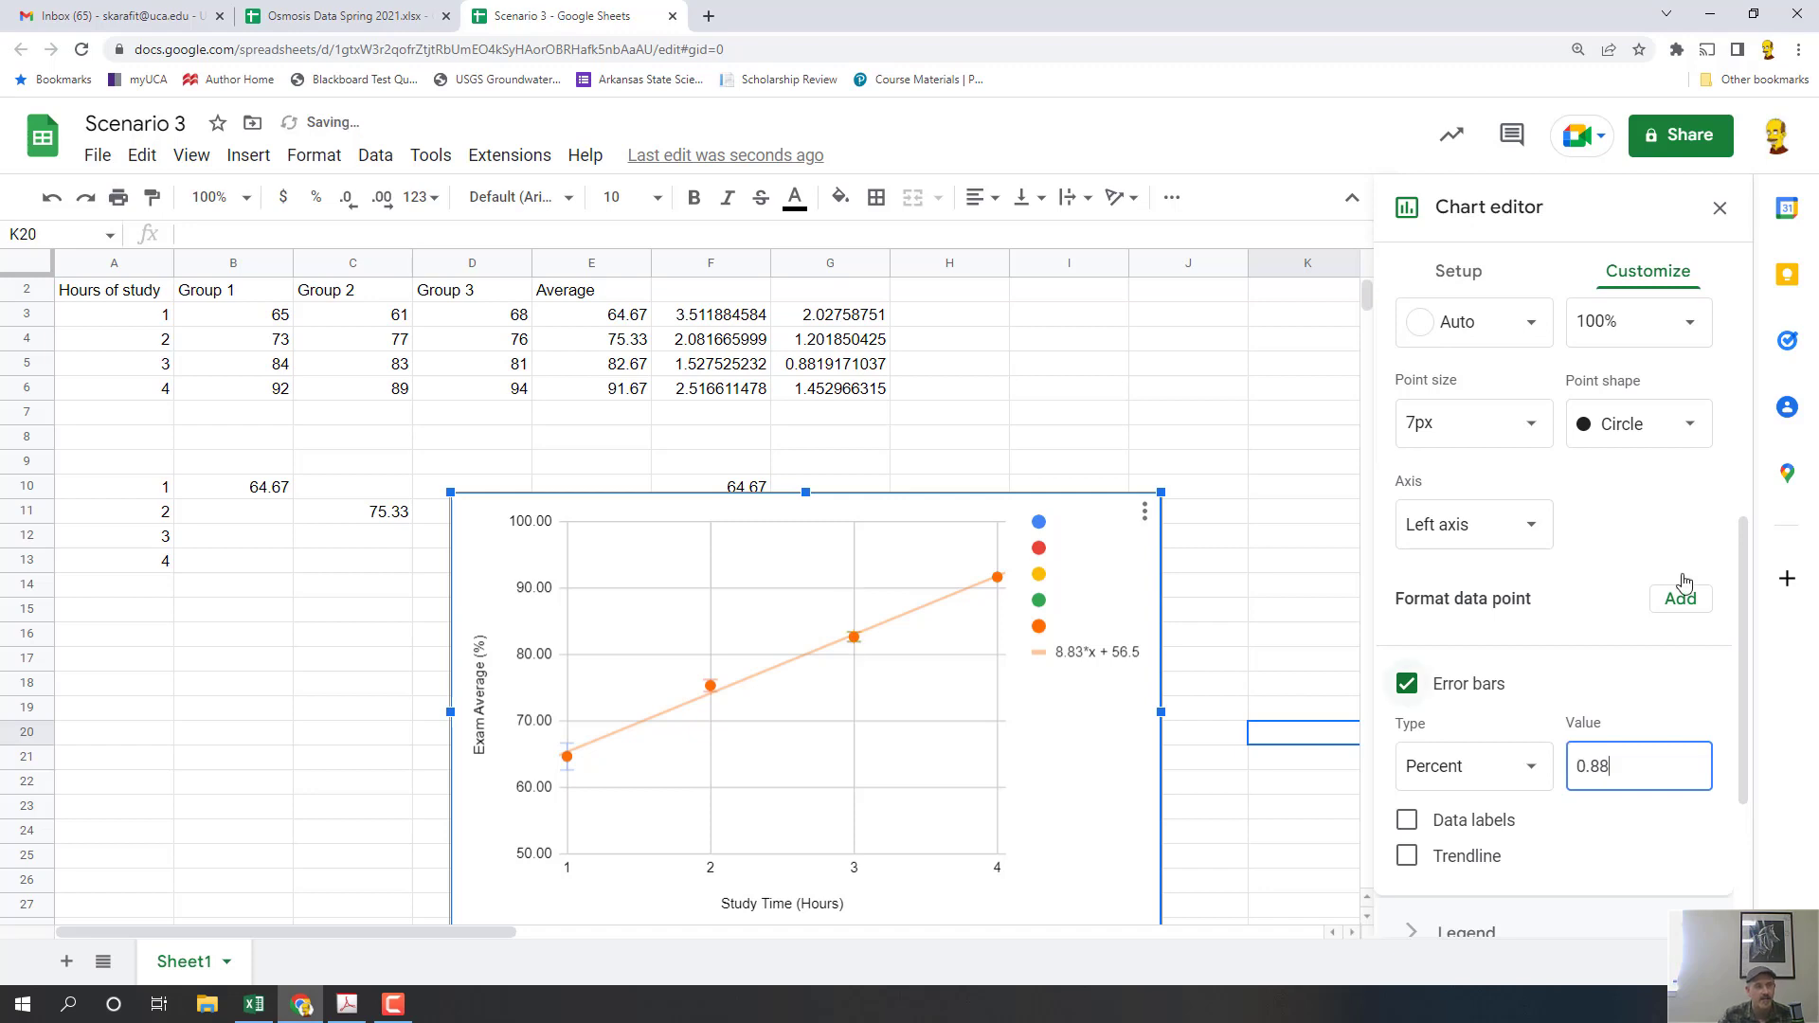
pyautogui.scroll(4, 1617, 556)
# - Give Data series 4 error bars of 1.45 and close the chart editor
pyautogui.click(1615, 459)
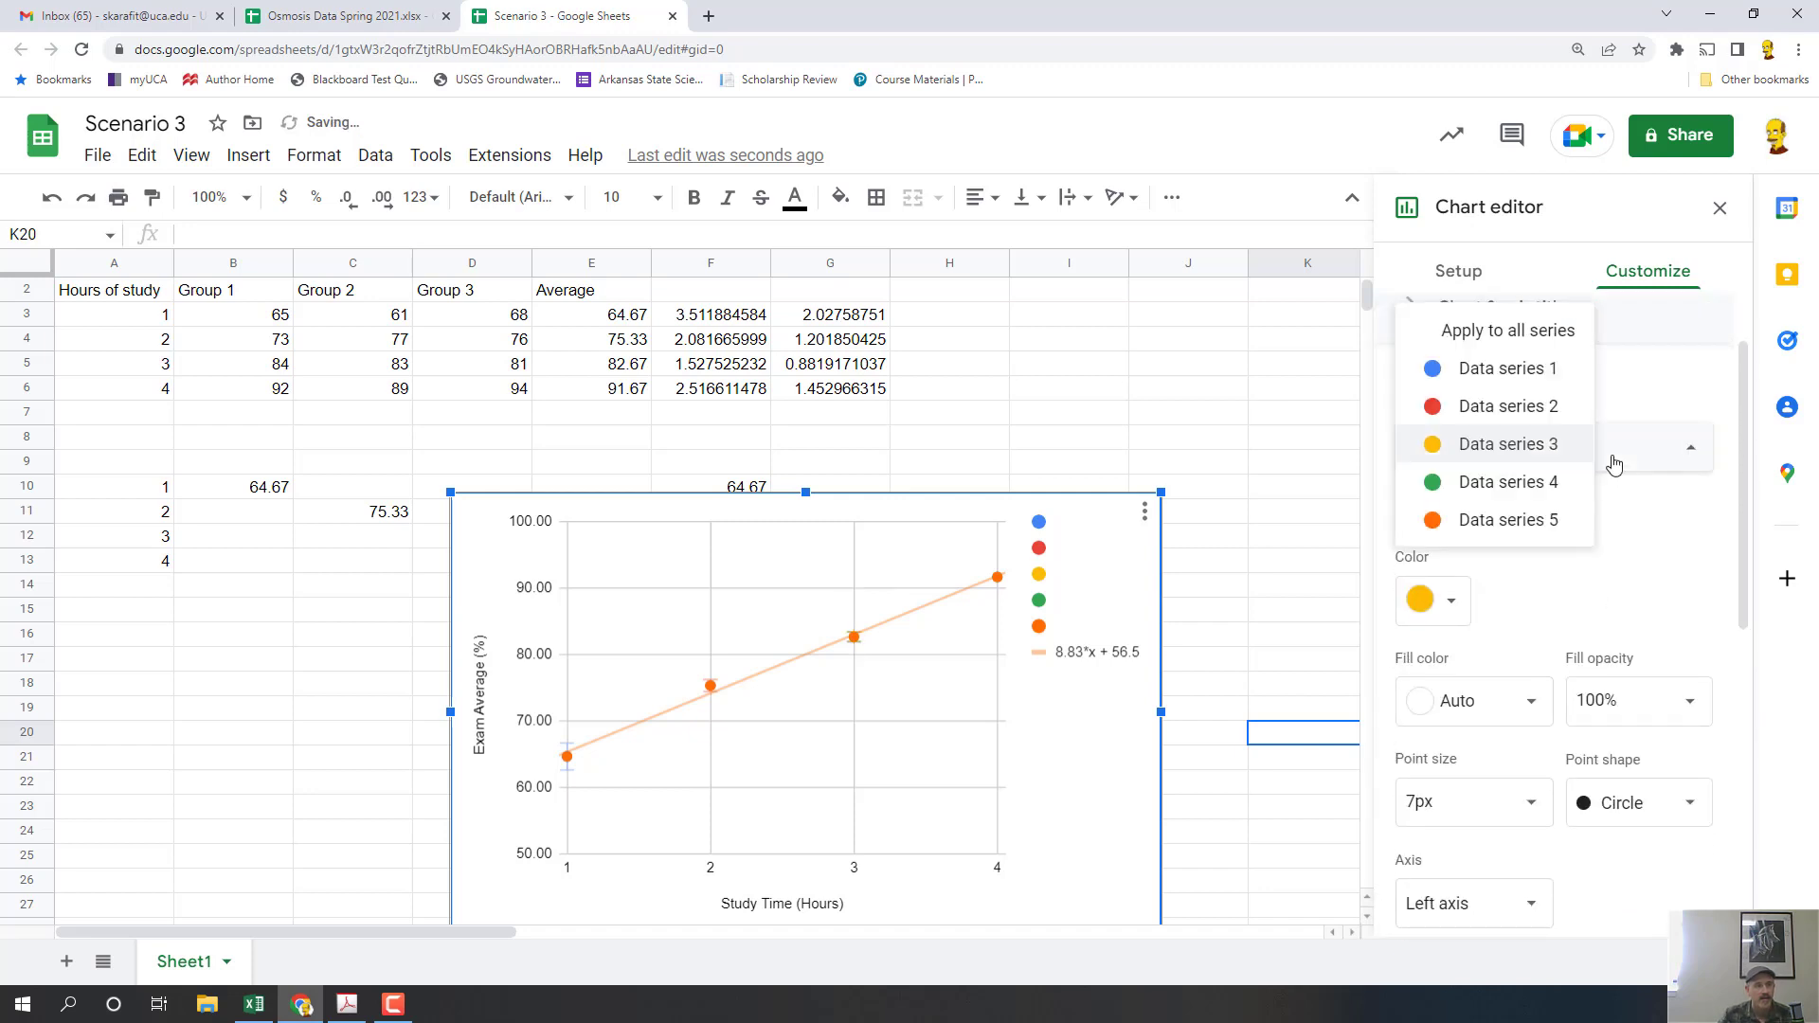
pyautogui.click(1555, 484)
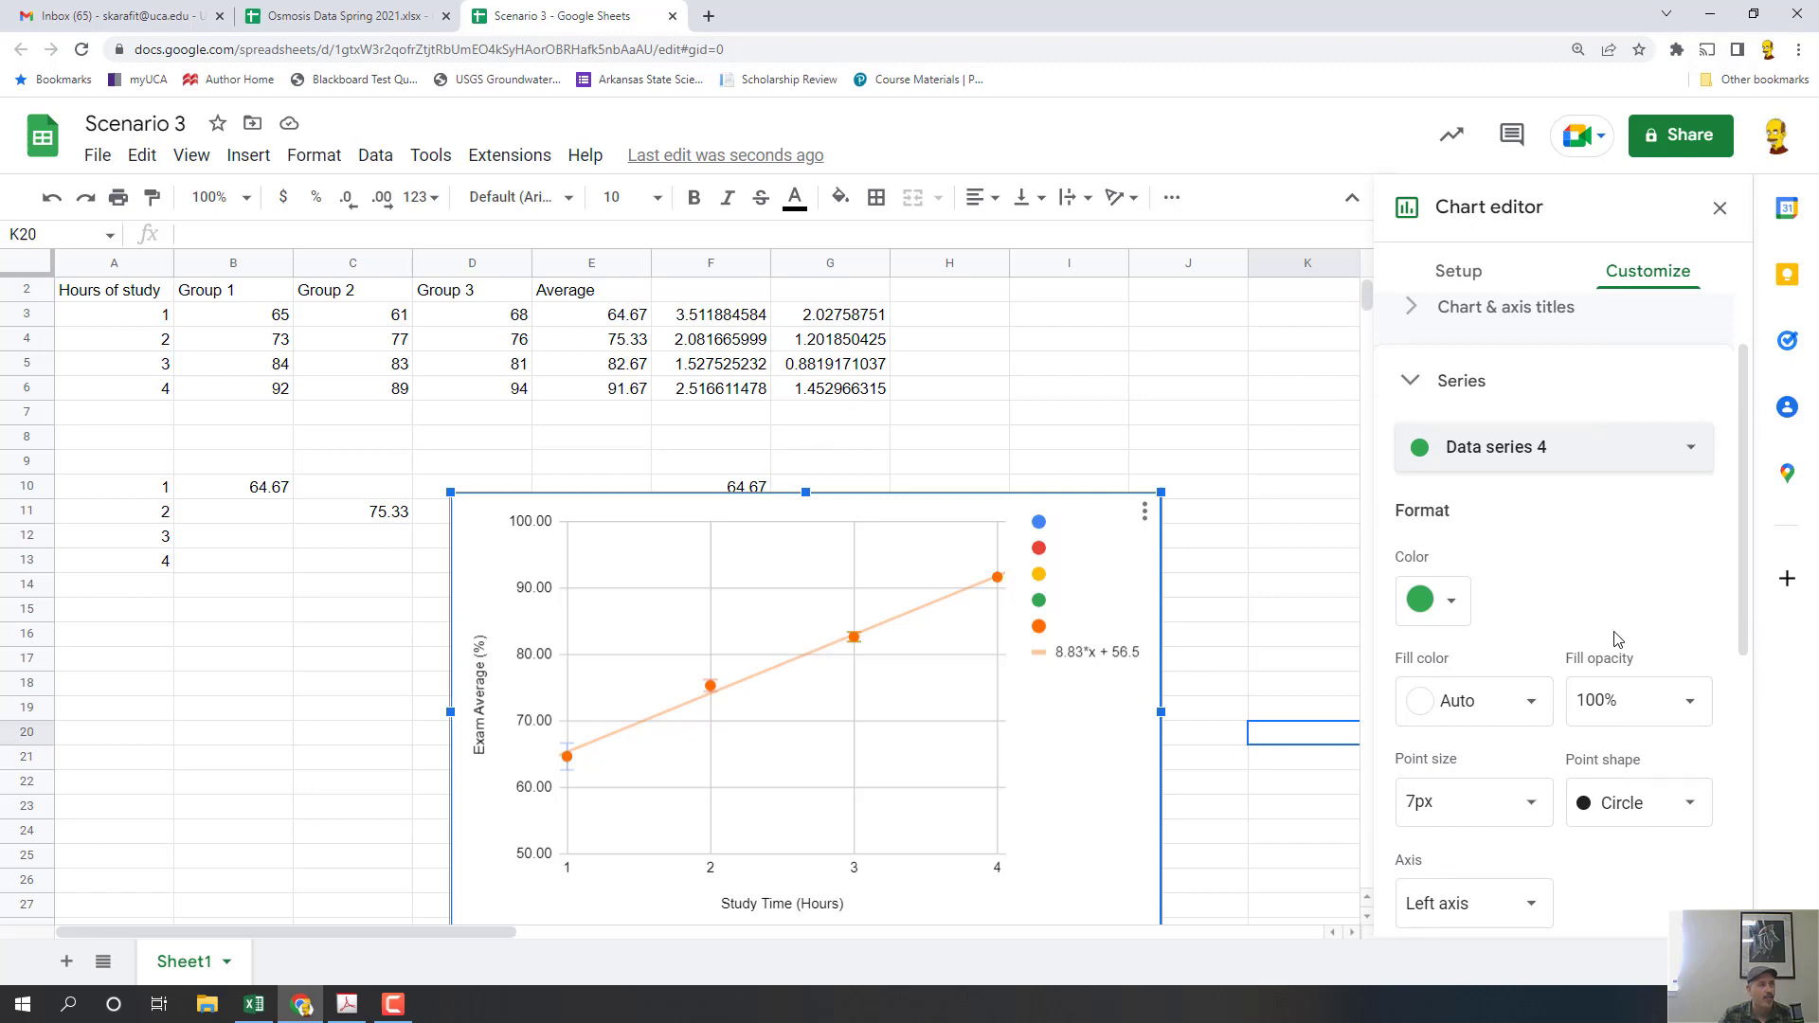
pyautogui.scroll(-3, 1516, 642)
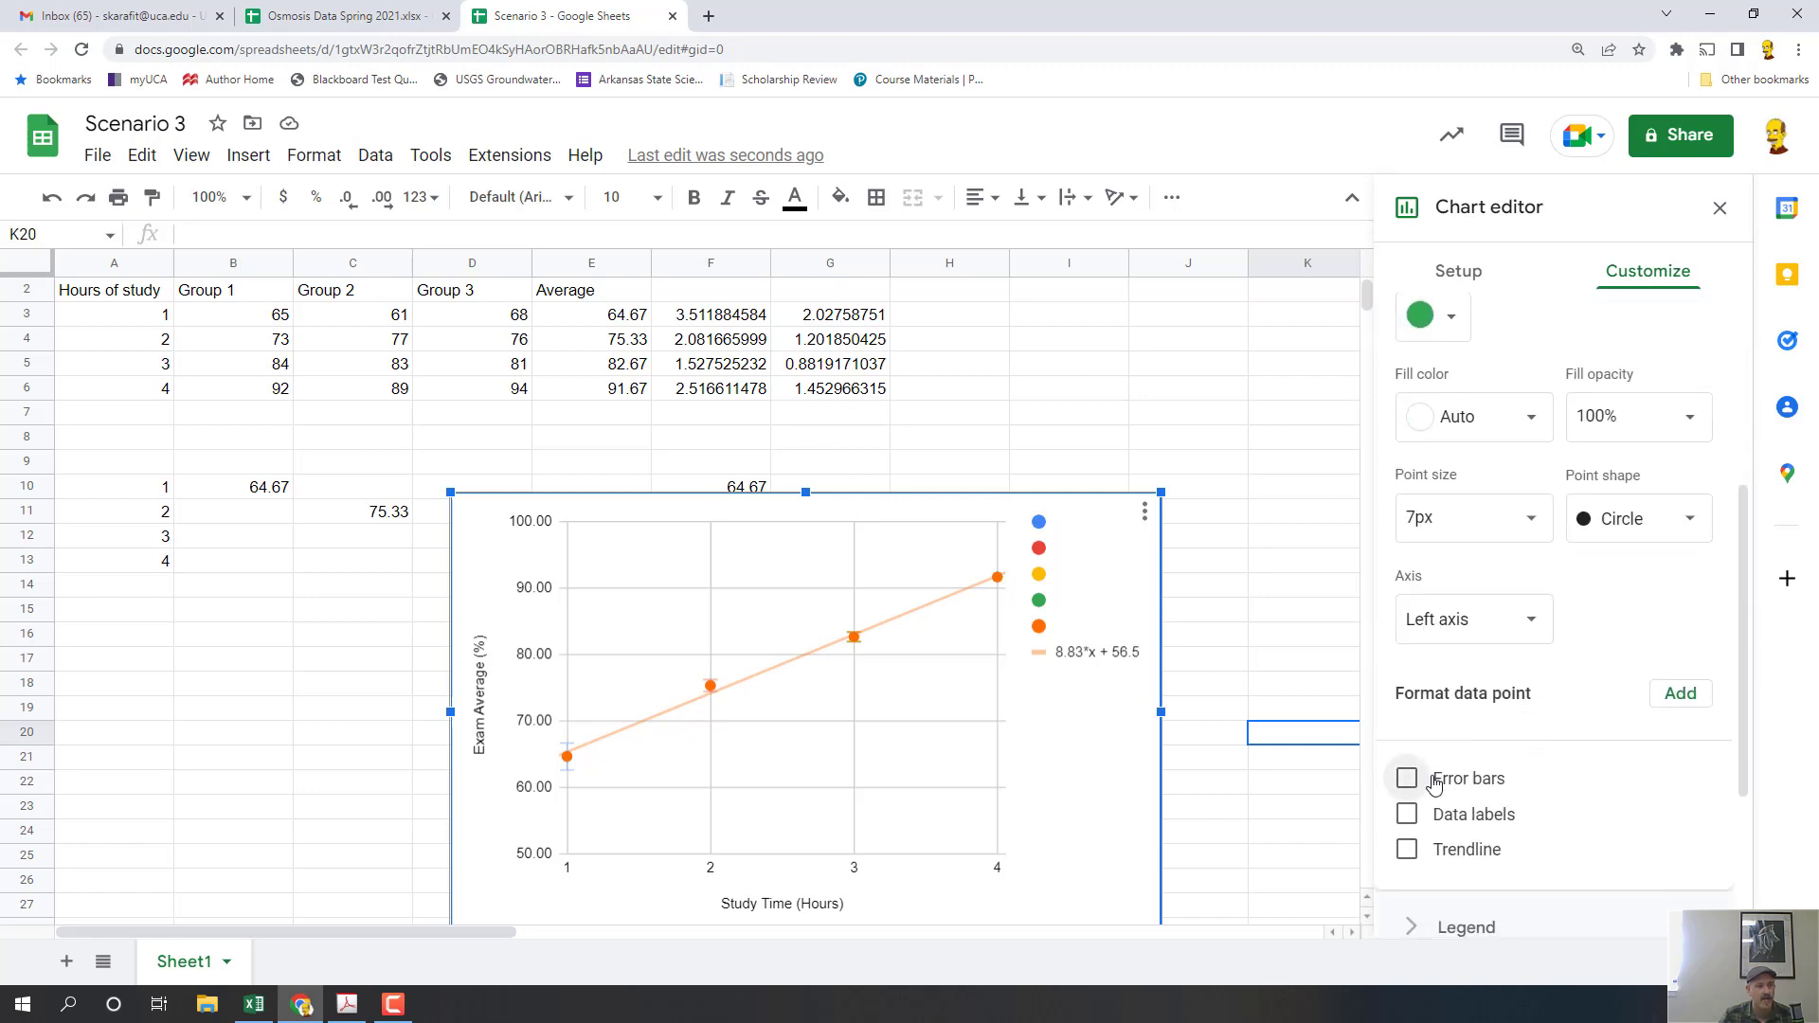
pyautogui.click(1407, 778)
pyautogui.moveTo(1608, 865); pyautogui.dragTo(1577, 862)
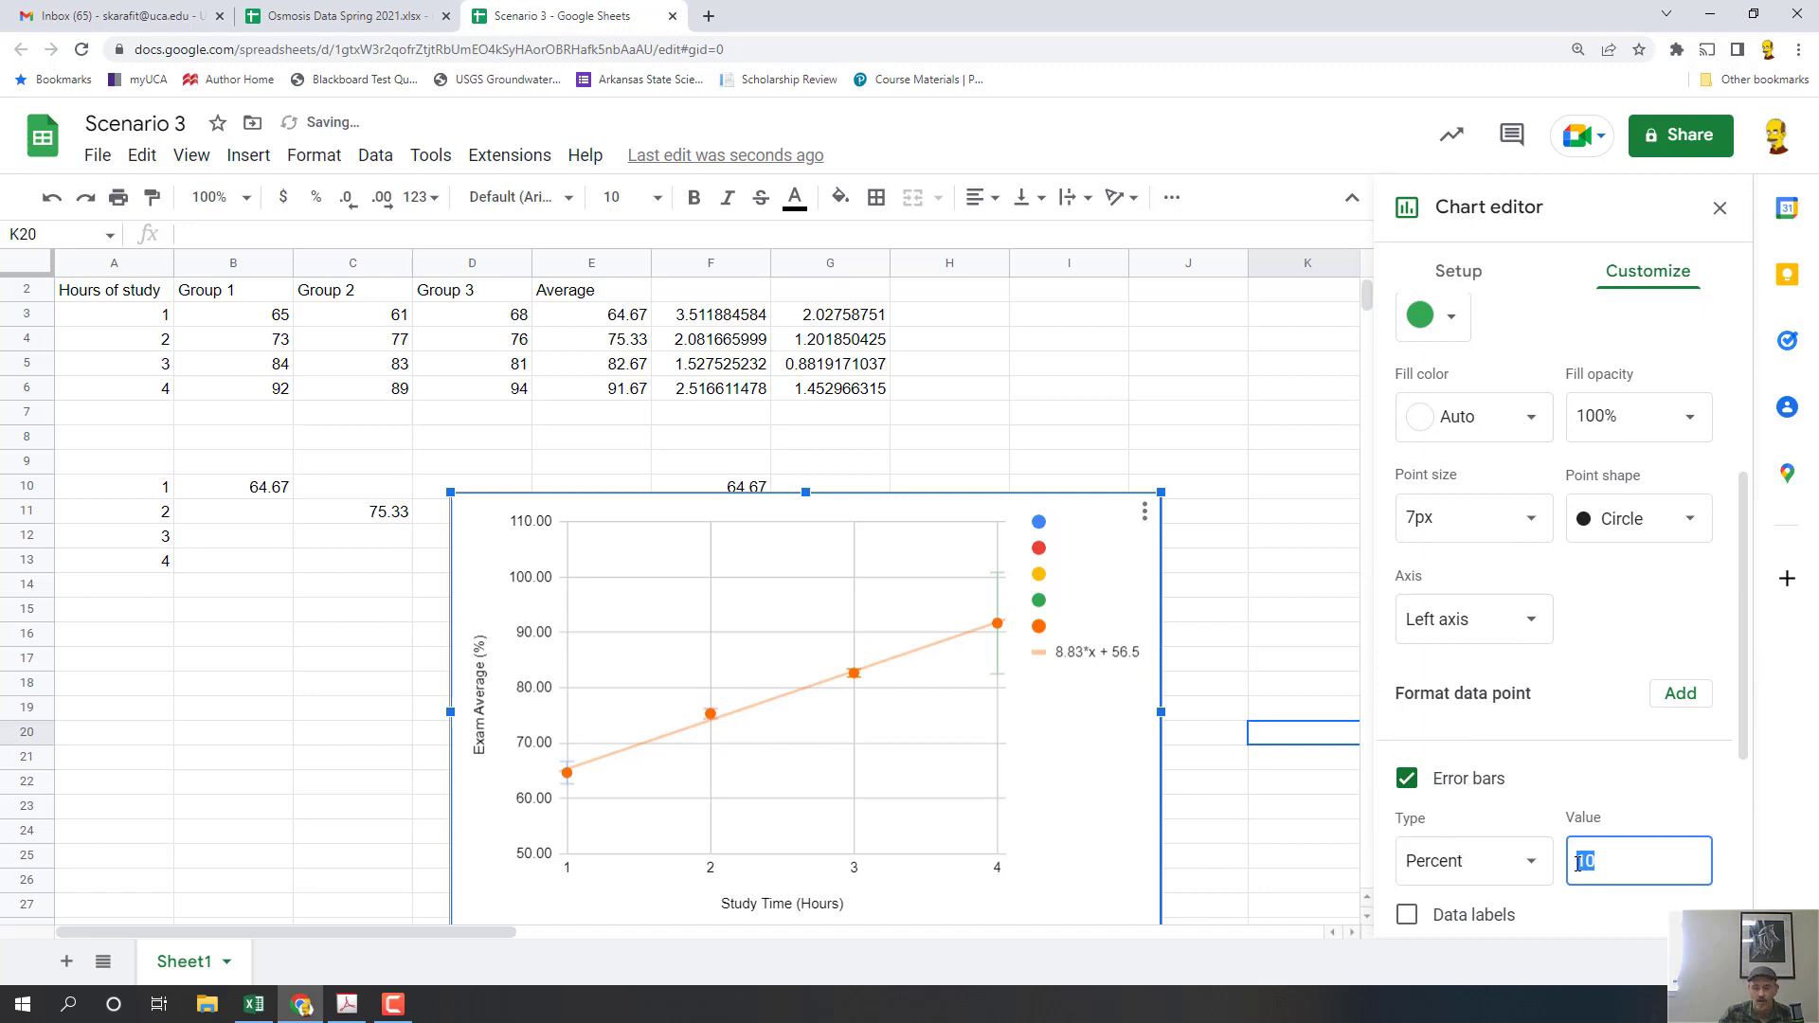
pyautogui.write('1.45')
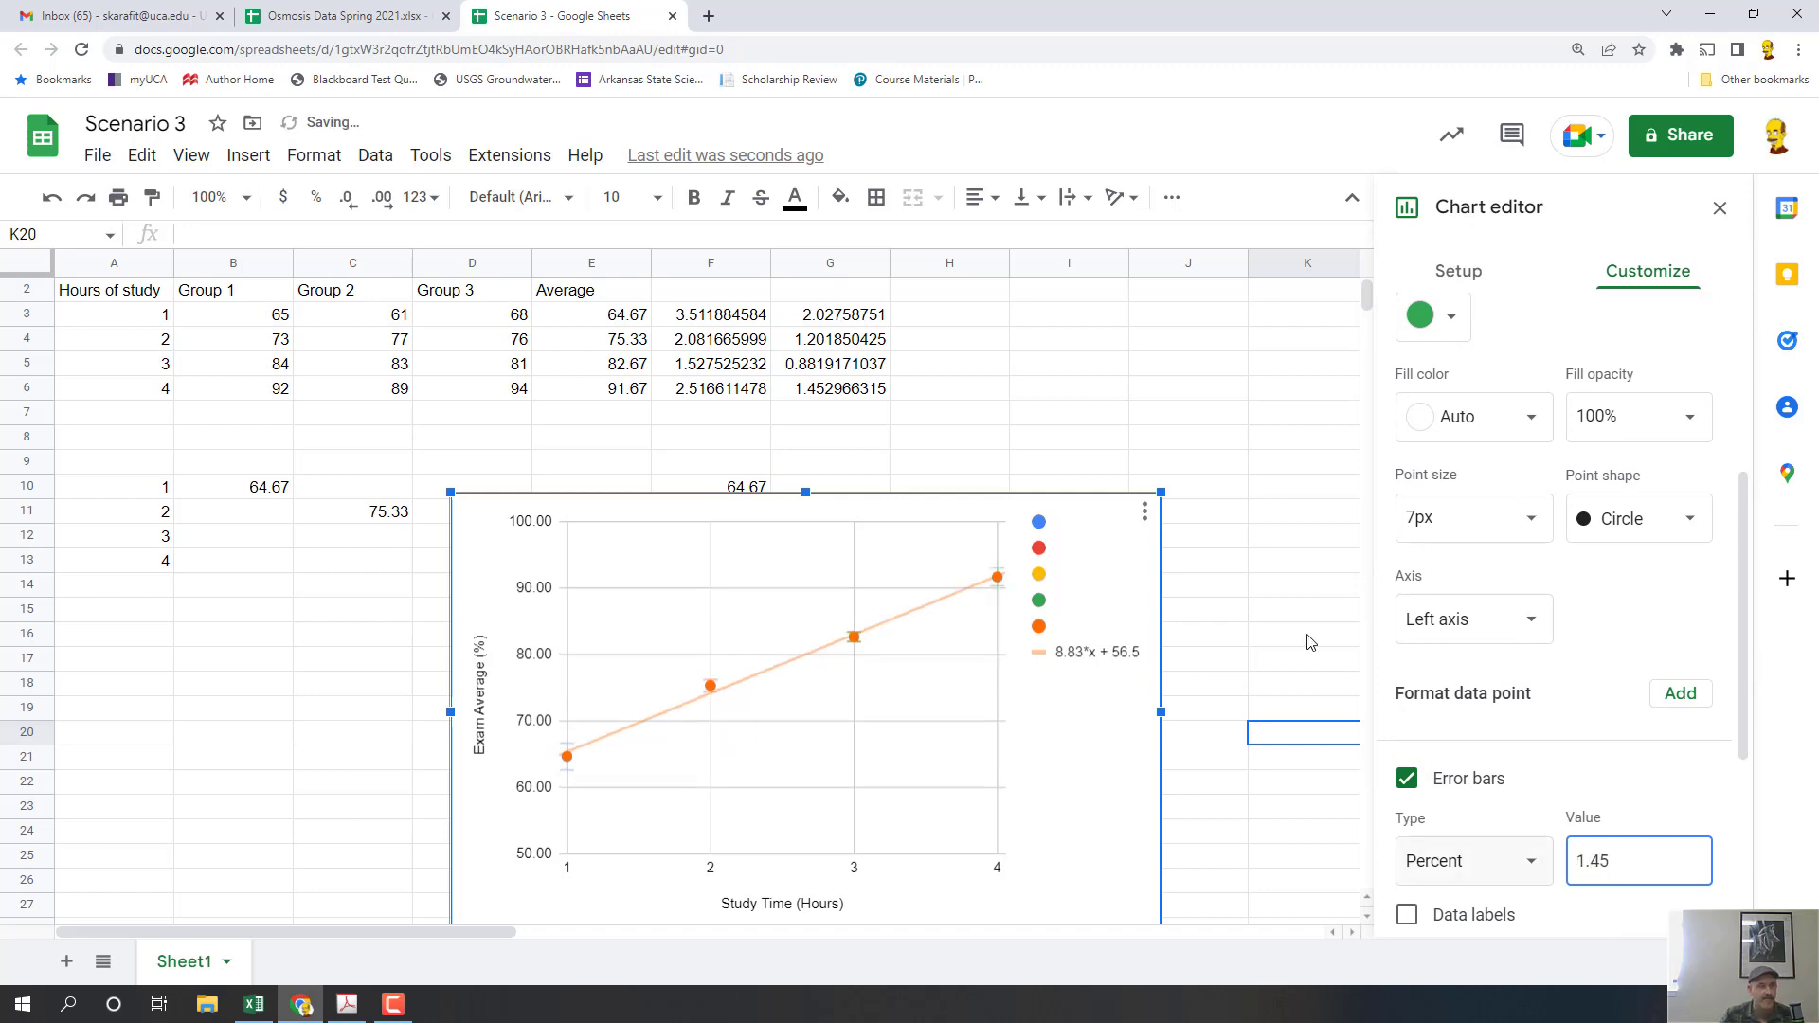
pyautogui.click(1183, 405)
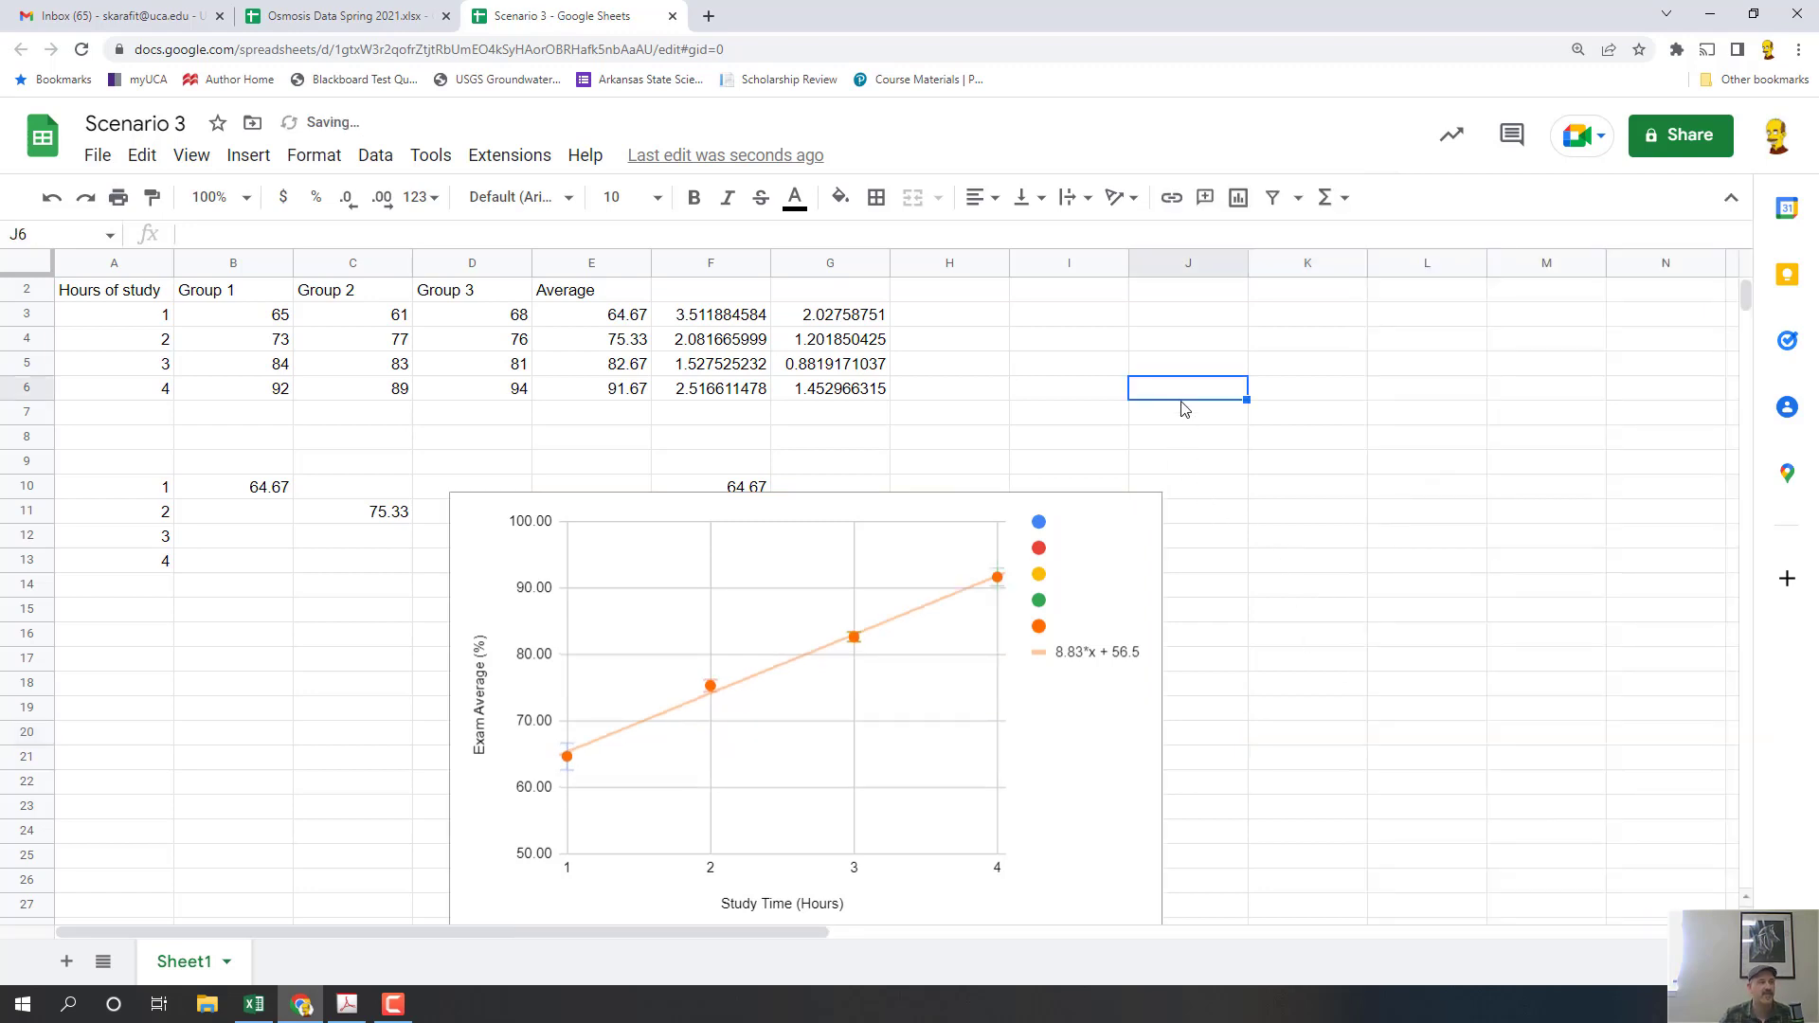
pyautogui.scroll(-1, 1093, 514)
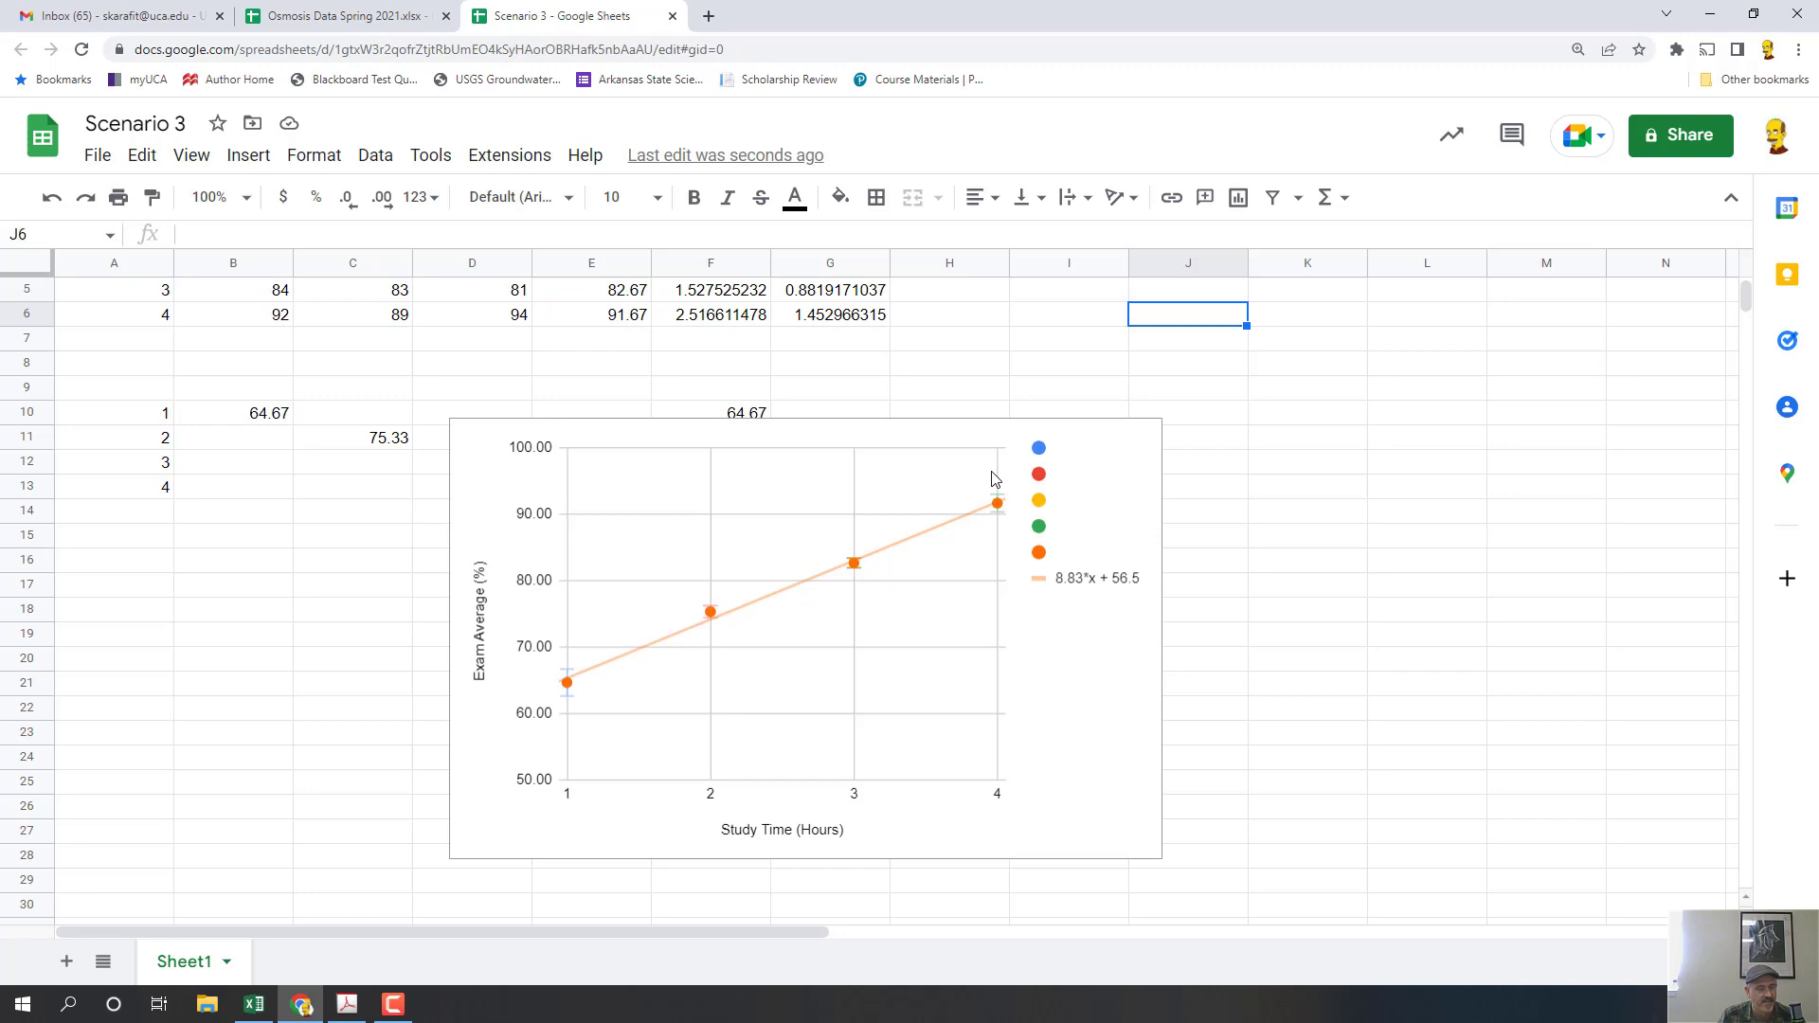
# - Set the chart's legend position to None under Customize > Legend
pyautogui.click(966, 436)
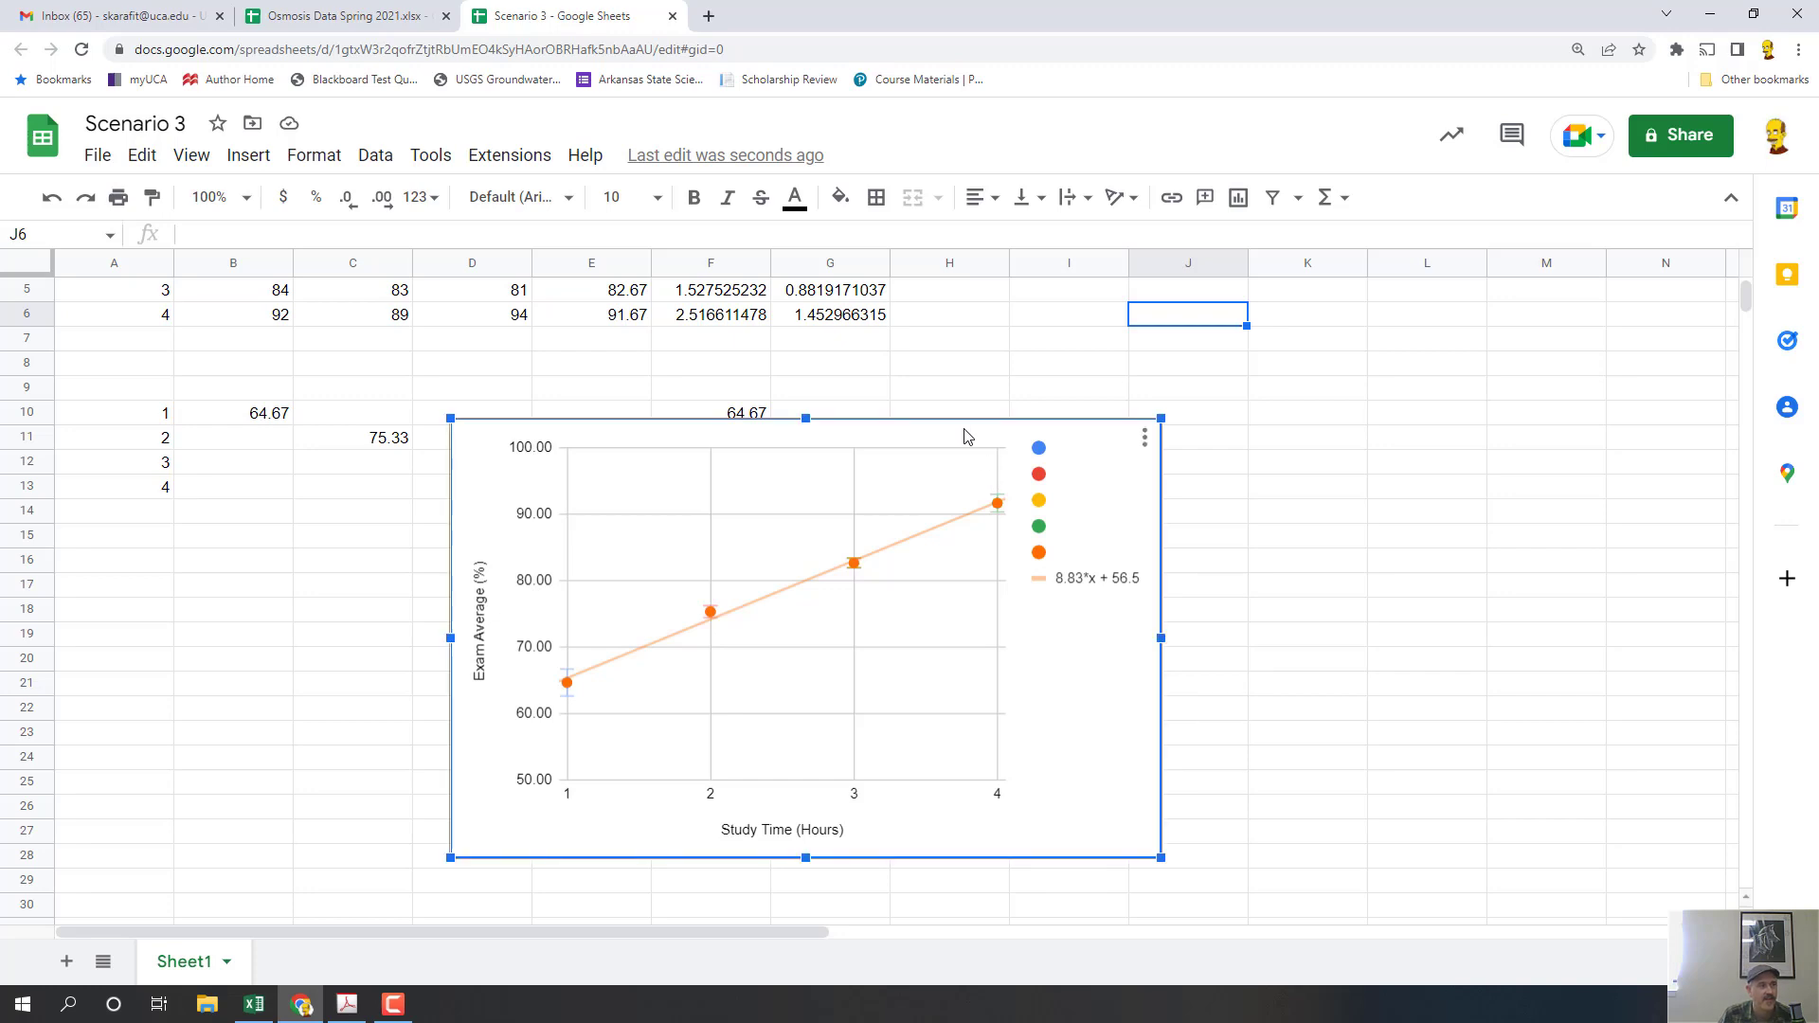
pyautogui.doubleClick(1067, 438)
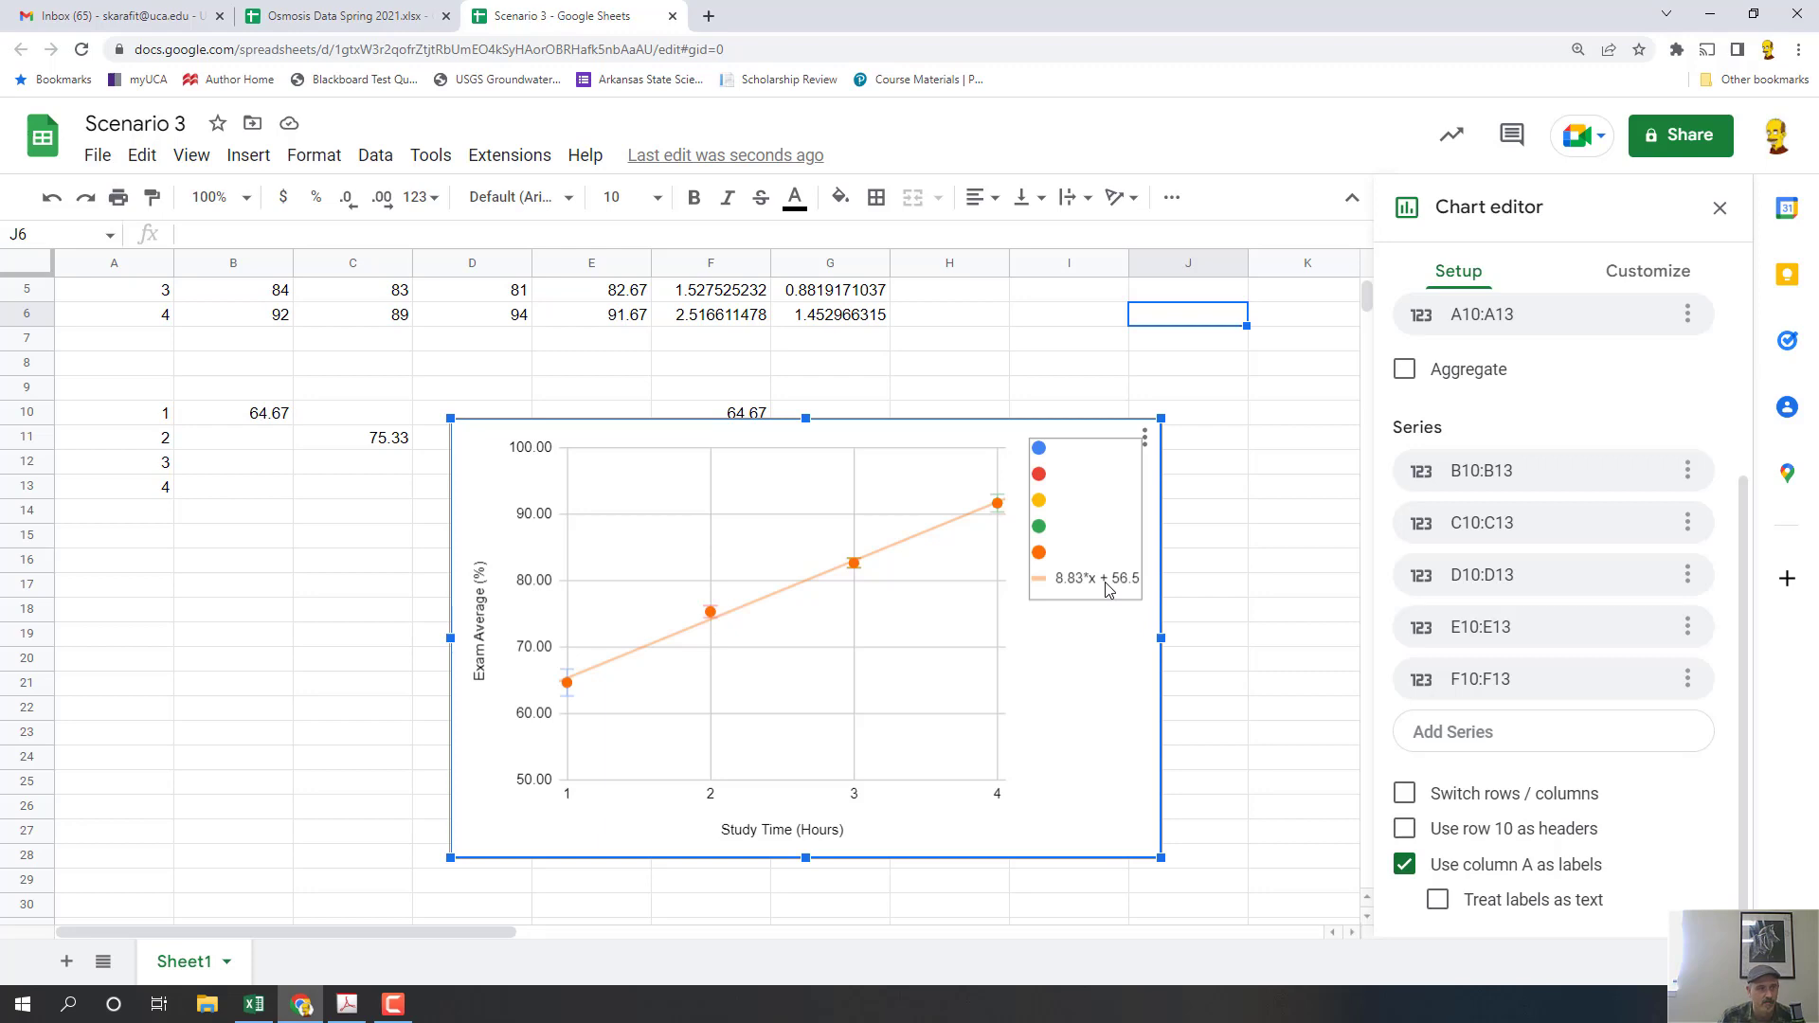
pyautogui.scroll(3, 1516, 758)
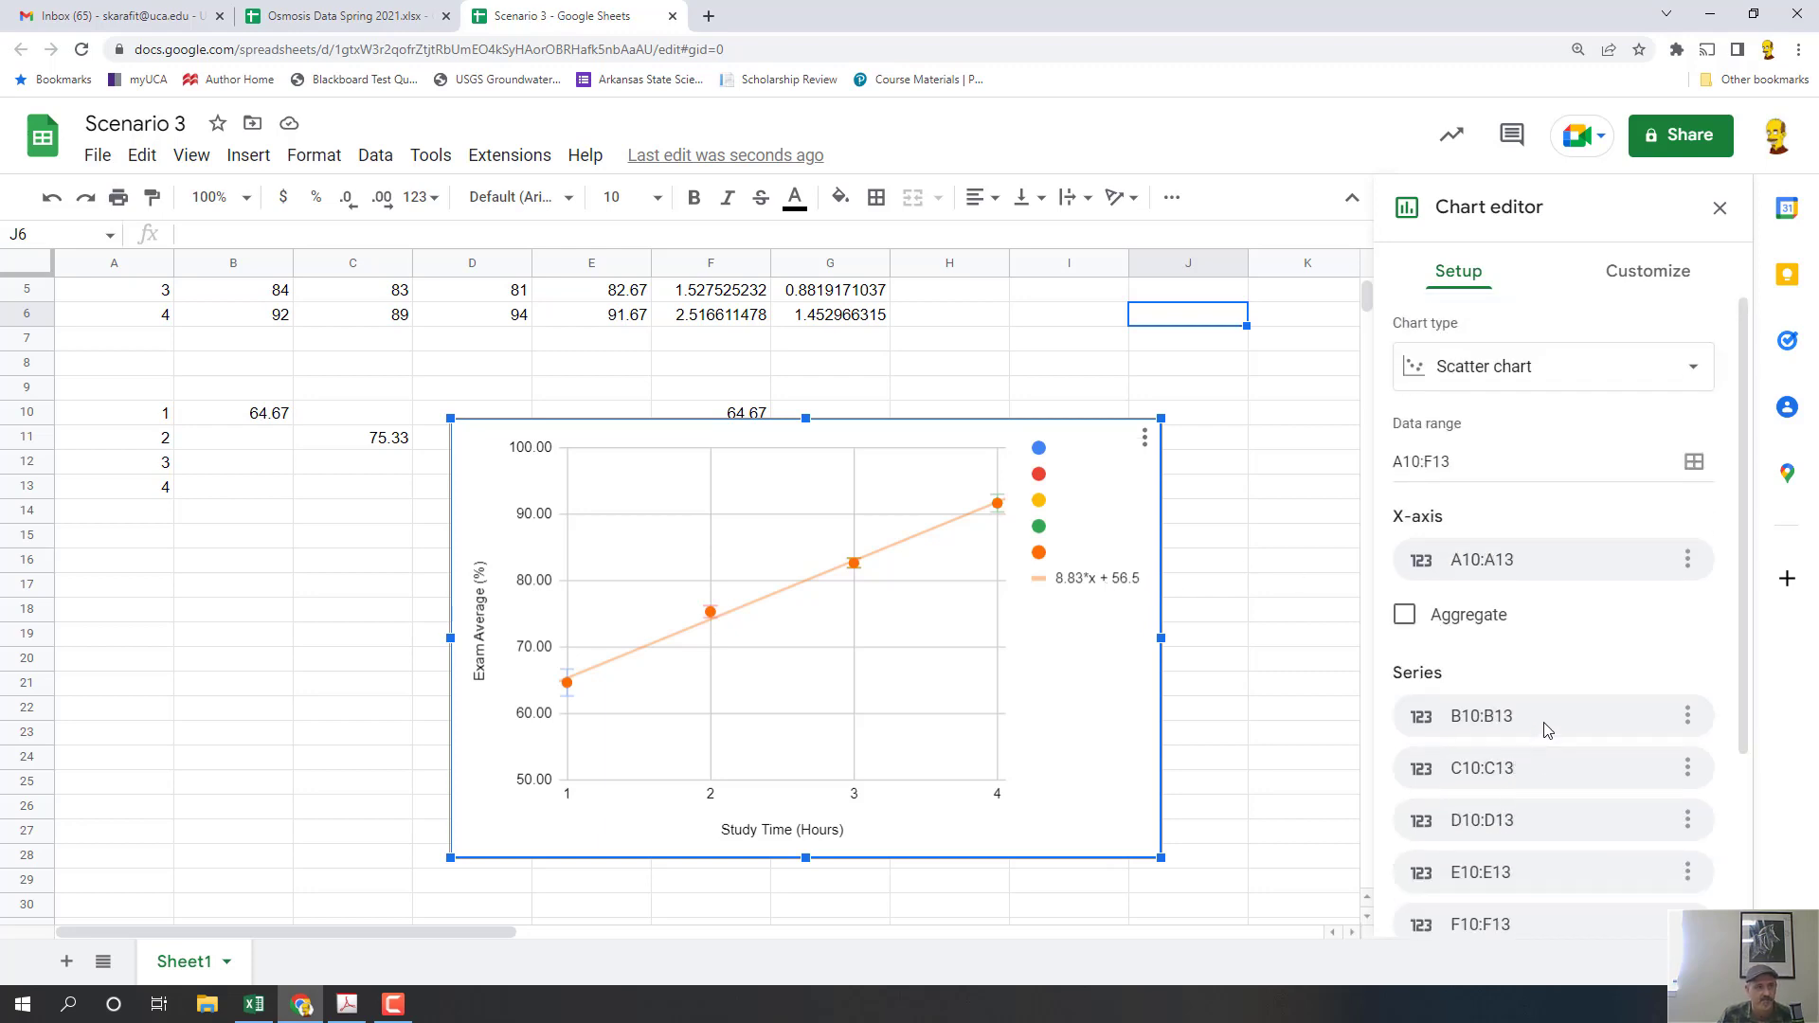
pyautogui.click(1668, 285)
pyautogui.click(1482, 550)
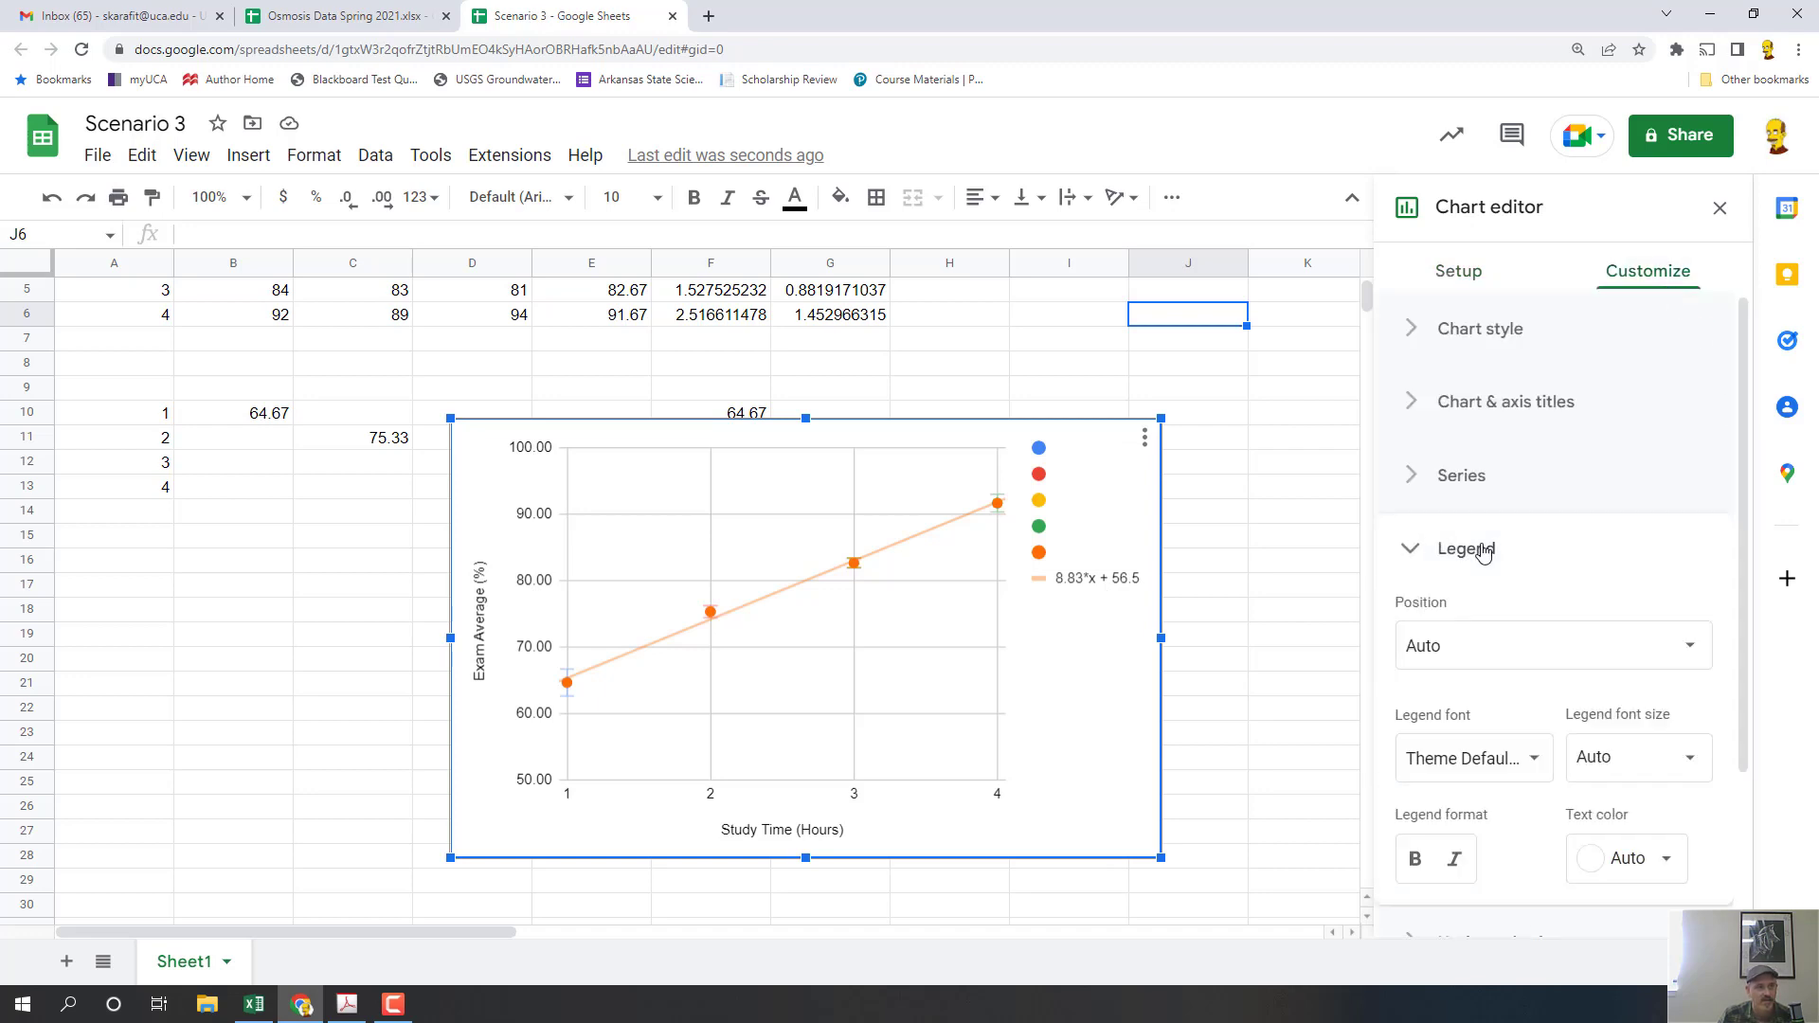
pyautogui.click(1580, 645)
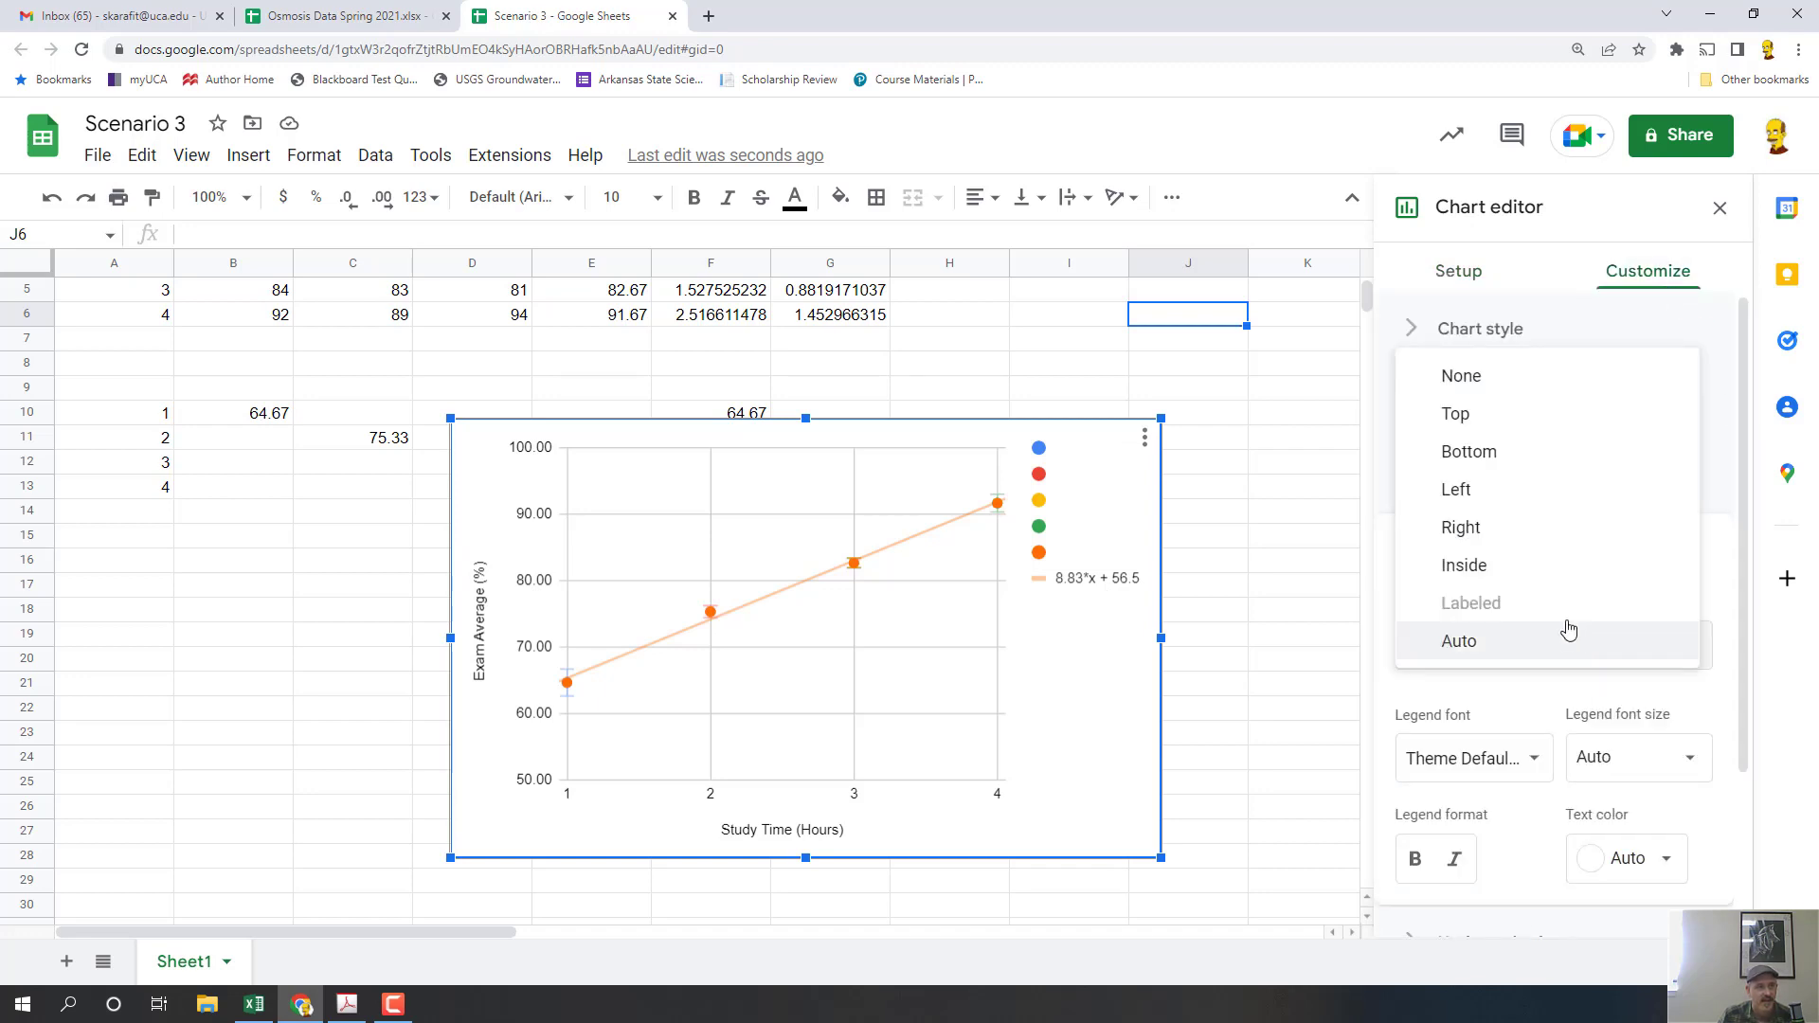
pyautogui.click(1533, 387)
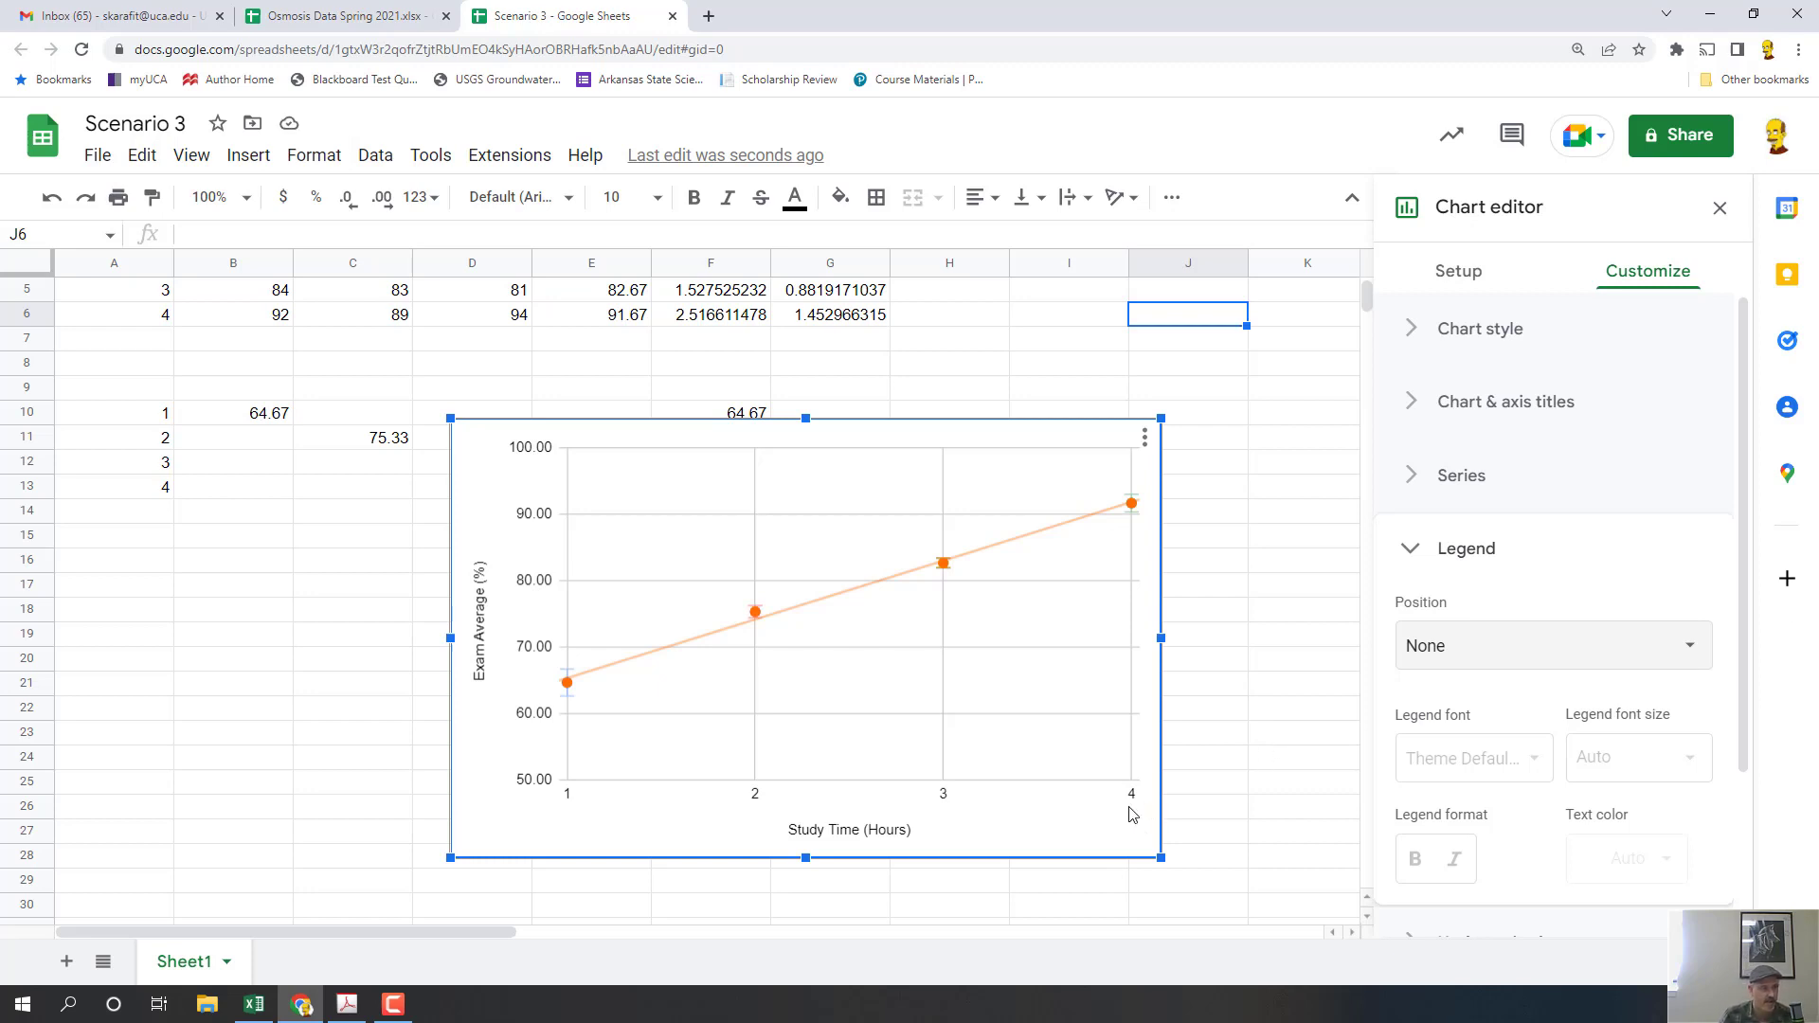
# - Attempt to delete the vertical gridlines, then click cell K24 to close the editor
pyautogui.click(942, 749)
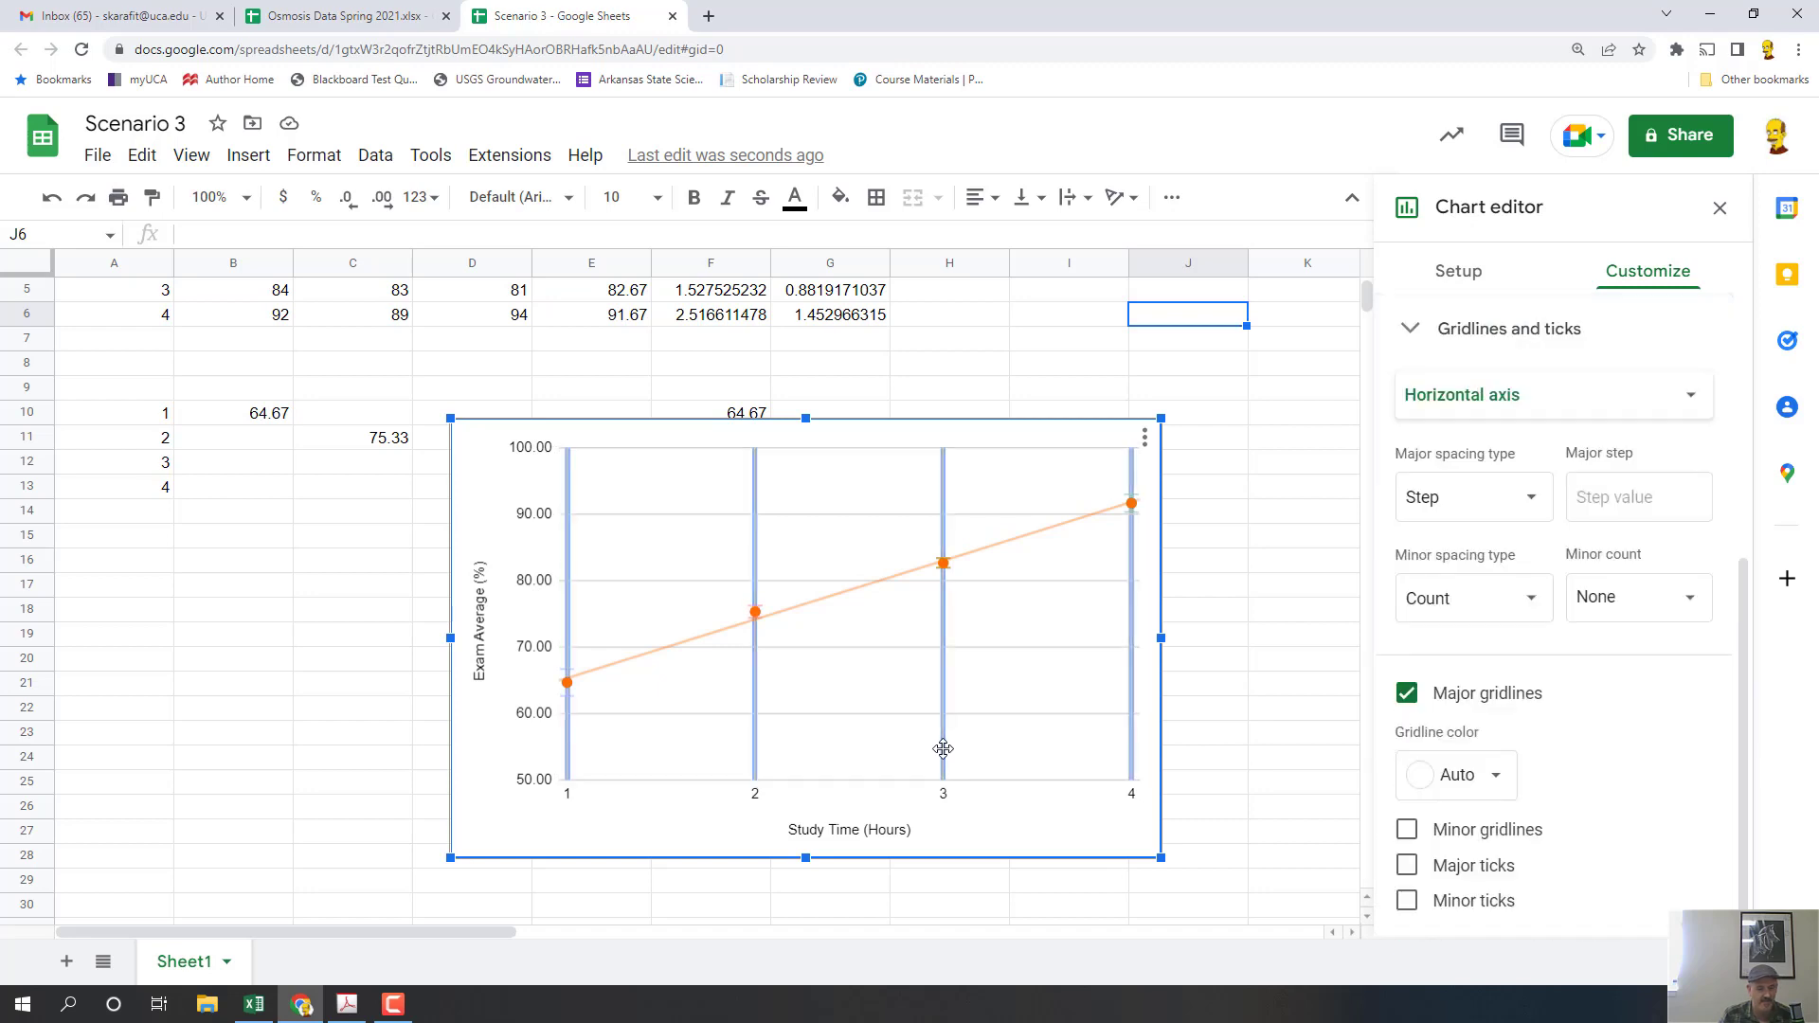
pyautogui.press('Delete')
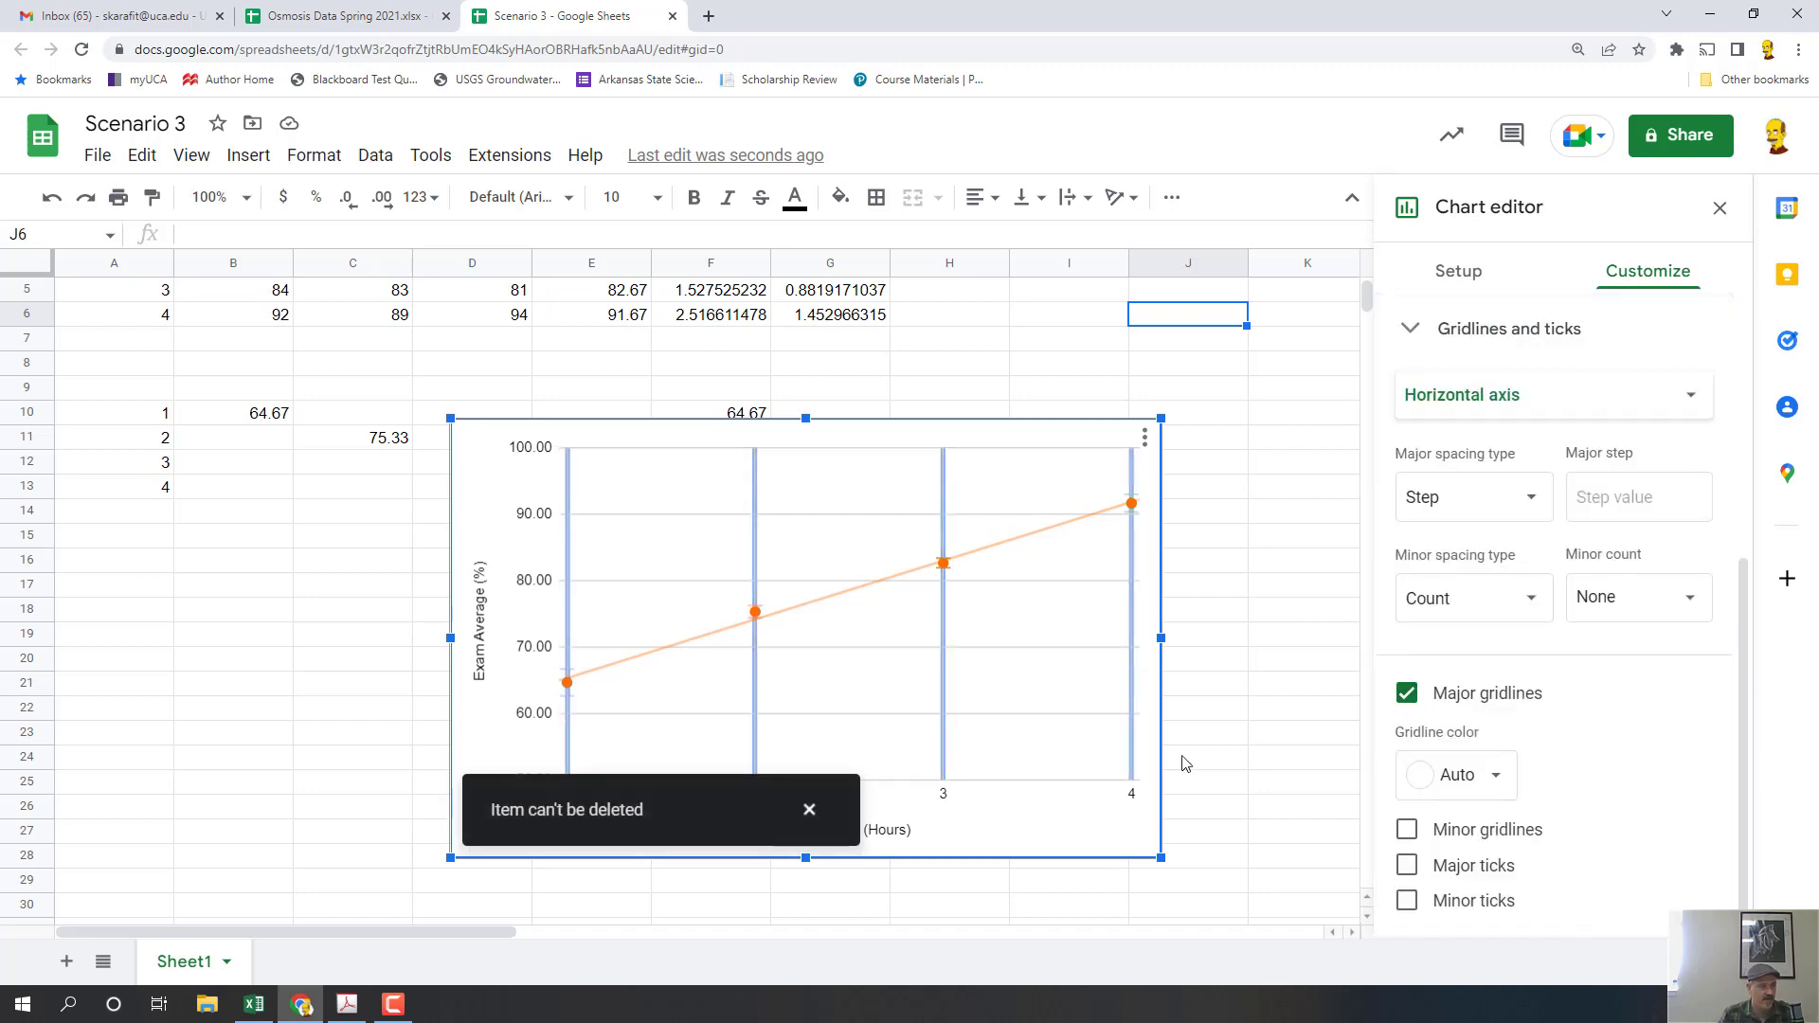
pyautogui.click(1249, 760)
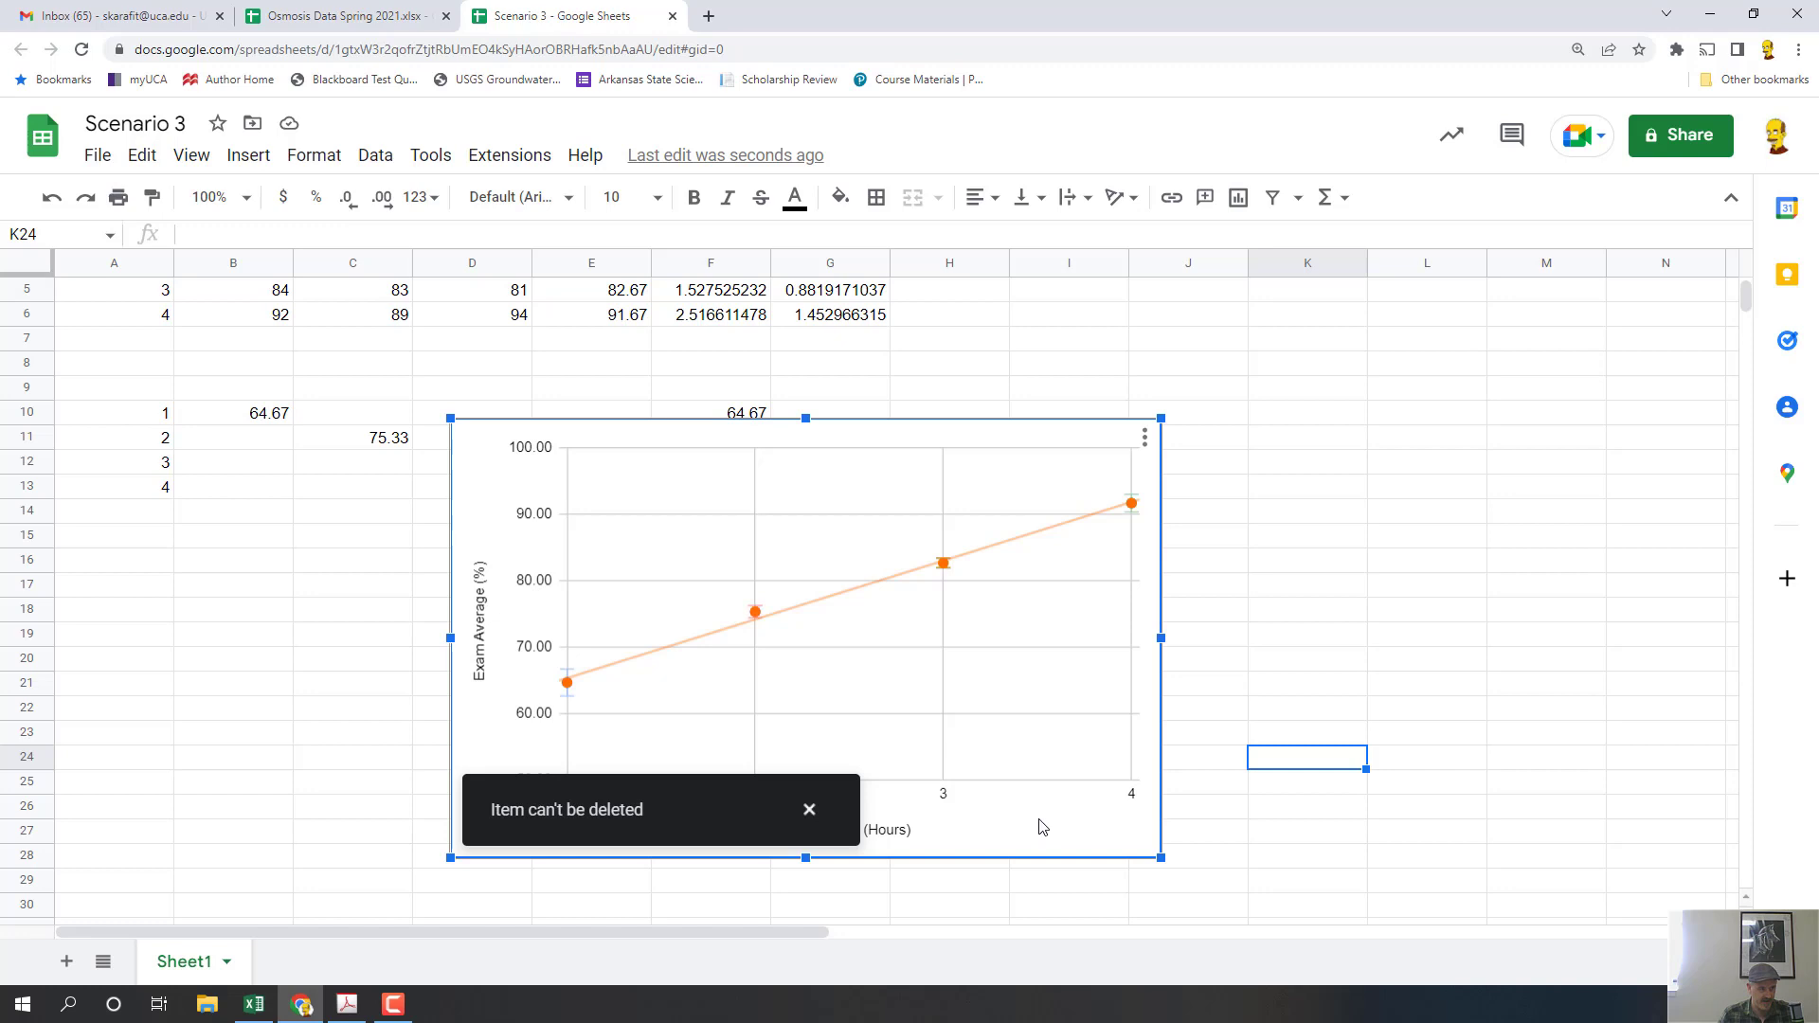